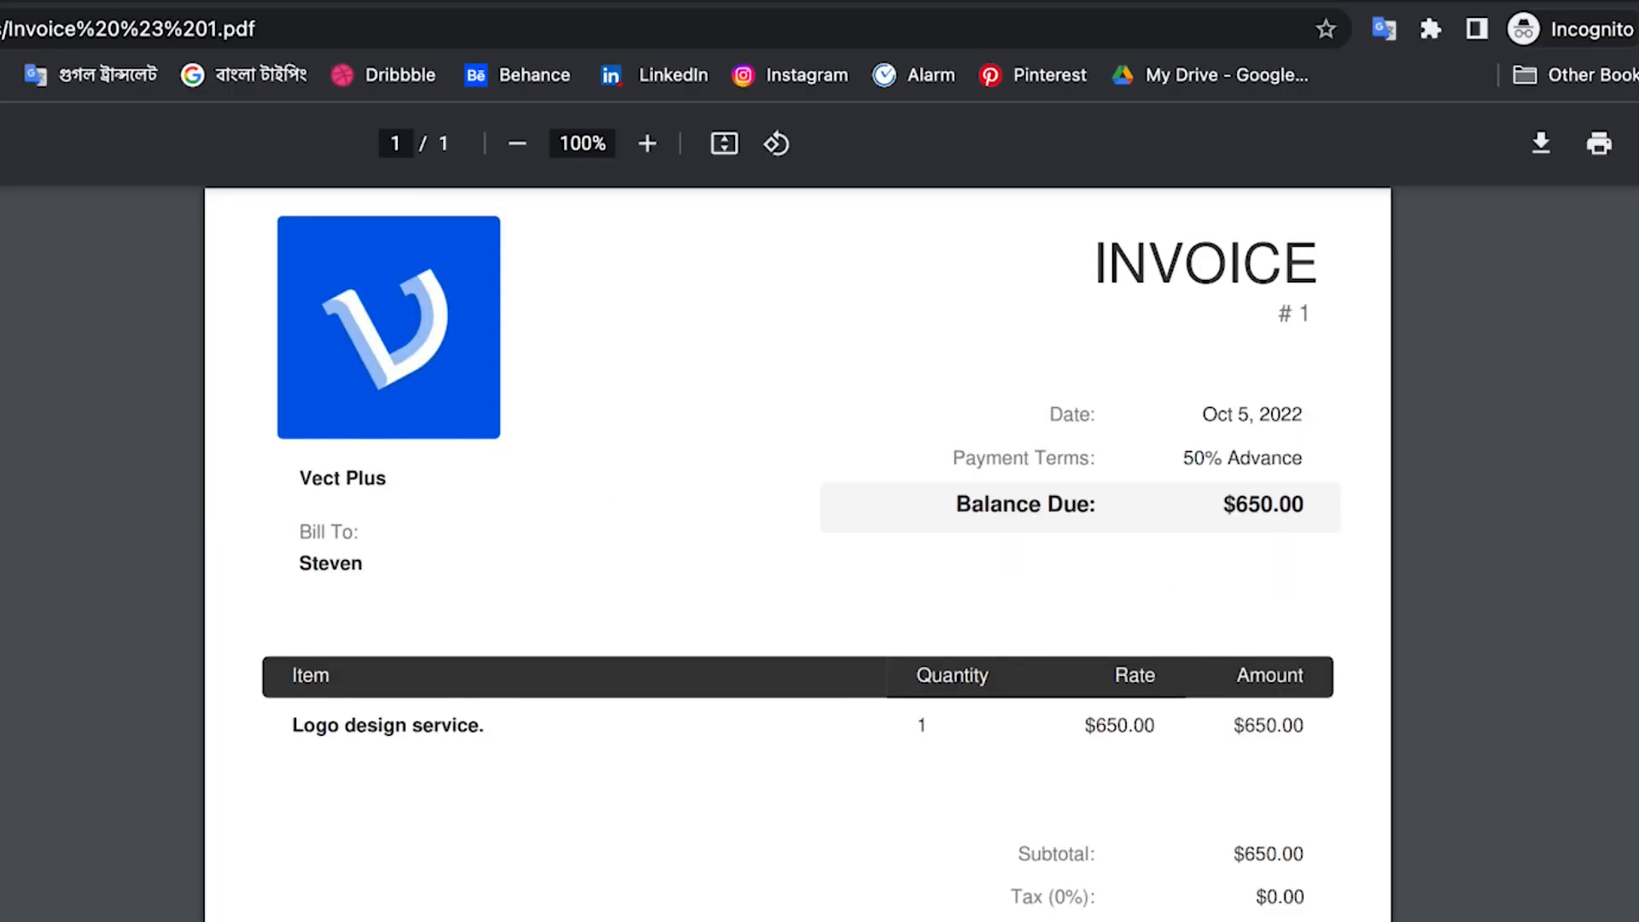
# Step: Read through the invoice PDF from its header down to the item, totals, notes and terms
pyautogui.scroll(-2, 797, 546)
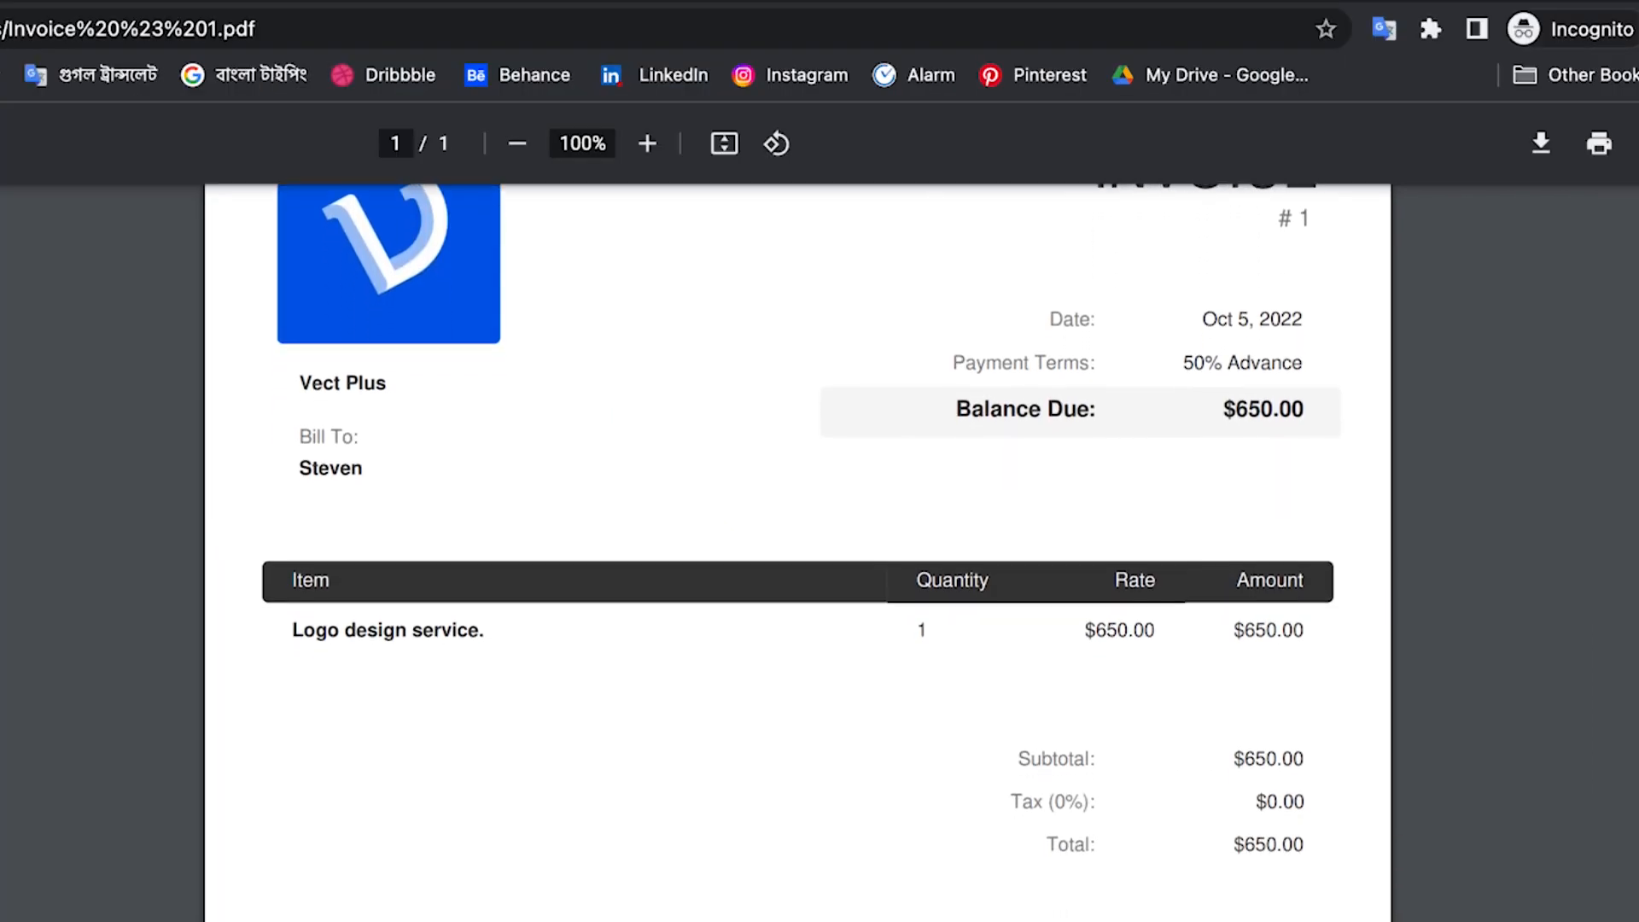
pyautogui.scroll(-3, 797, 547)
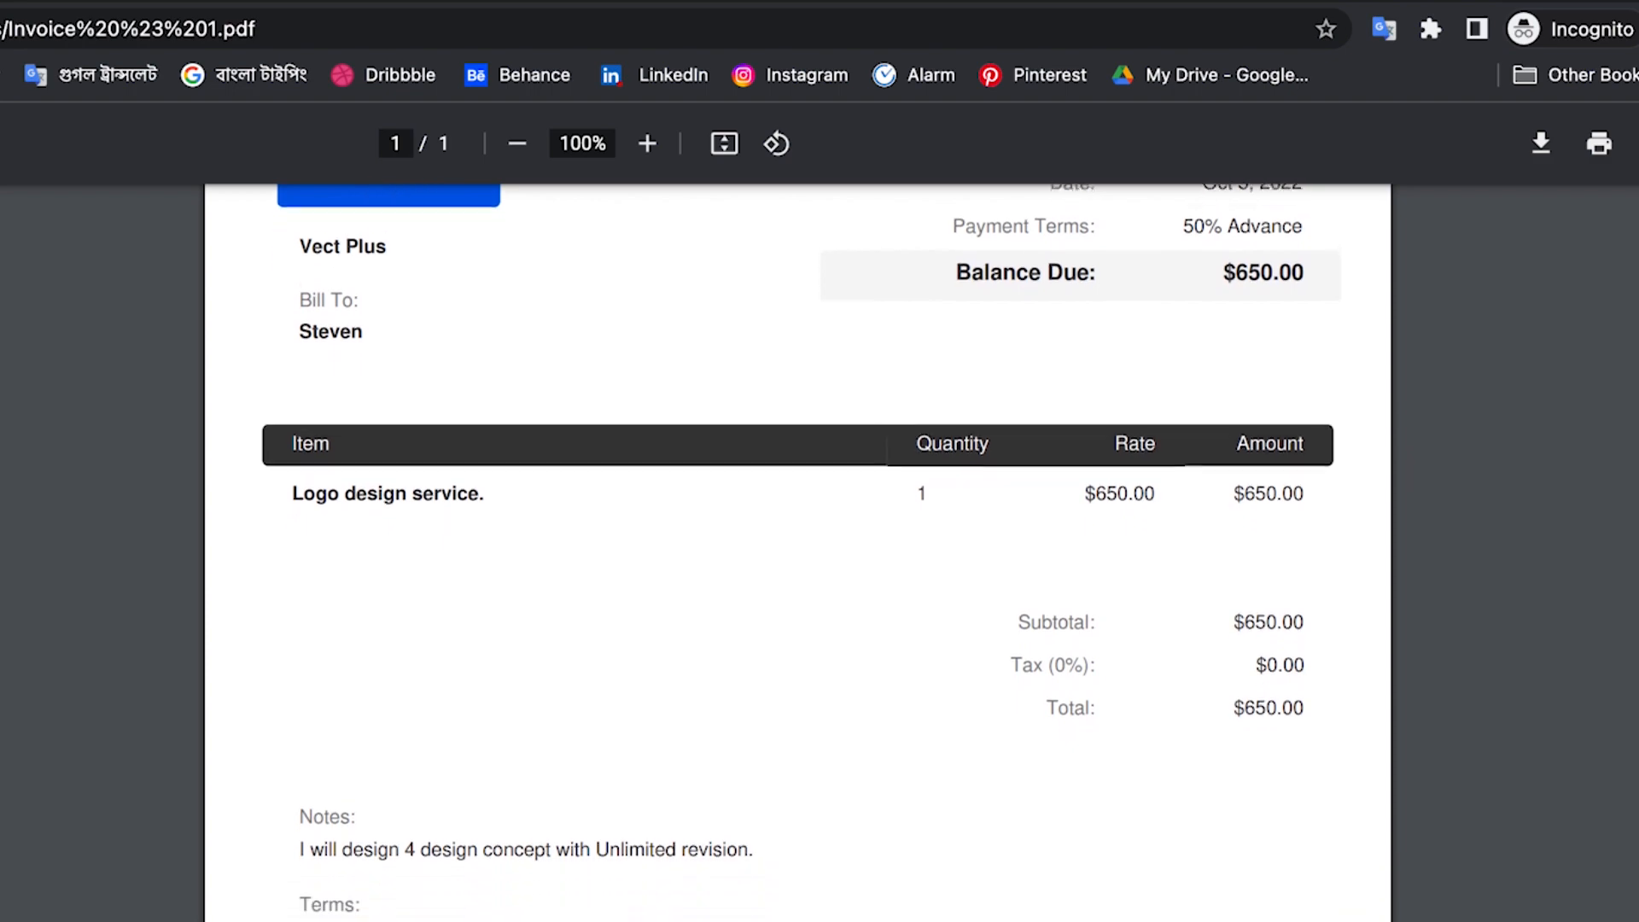
pyautogui.scroll(-4, 797, 546)
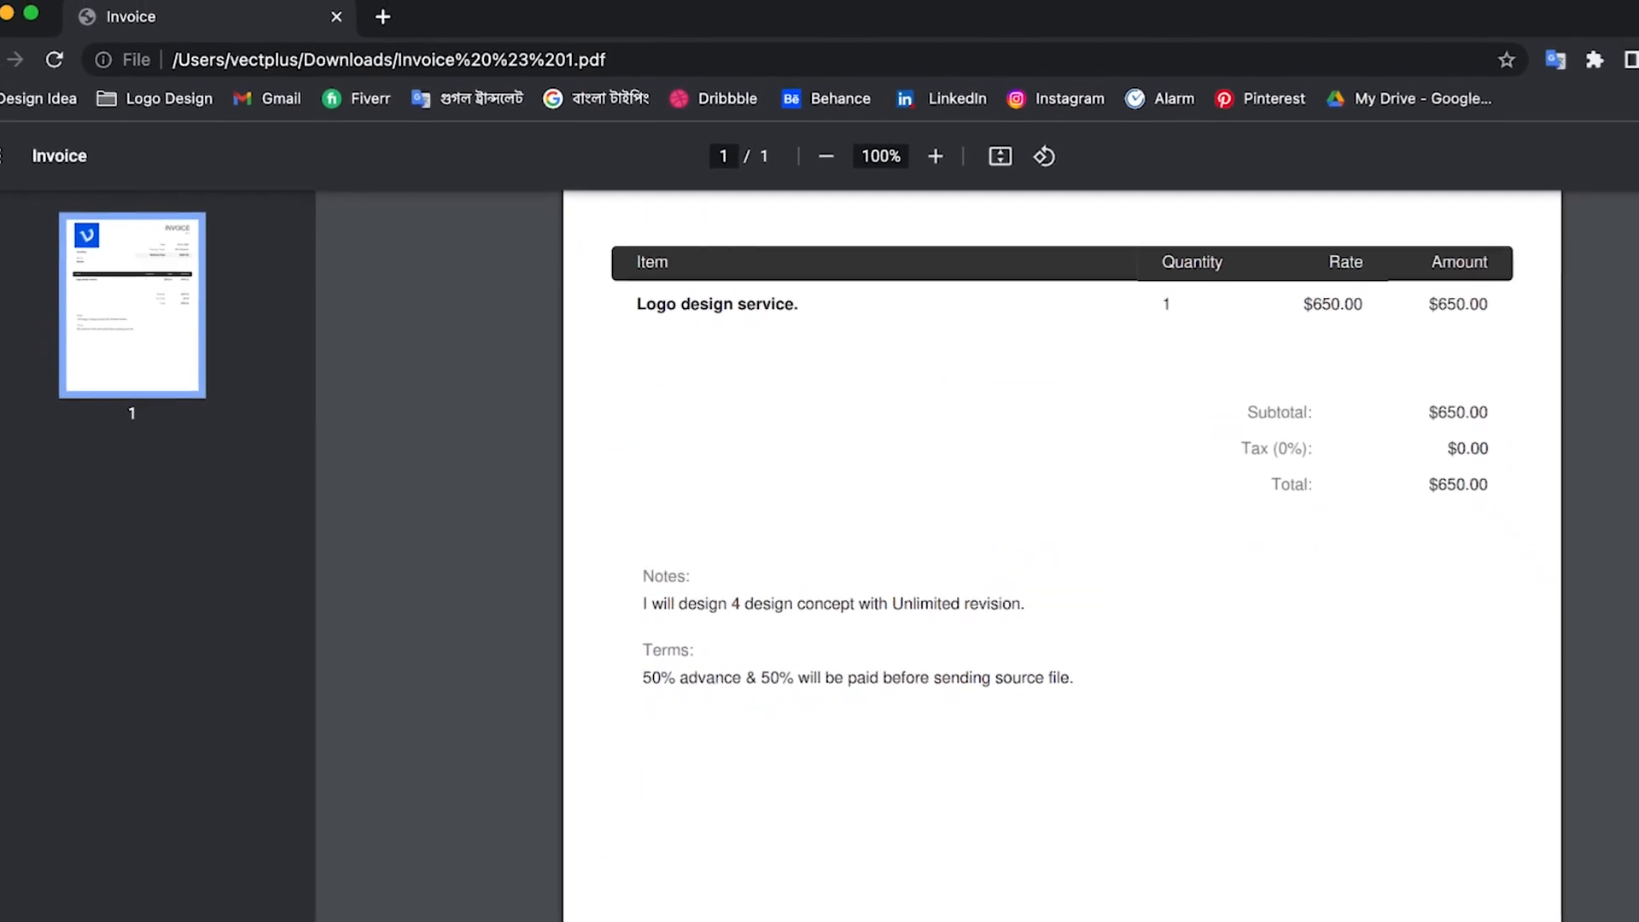
pyautogui.moveTo(1631, 623); pyautogui.dragTo(1611, 424)
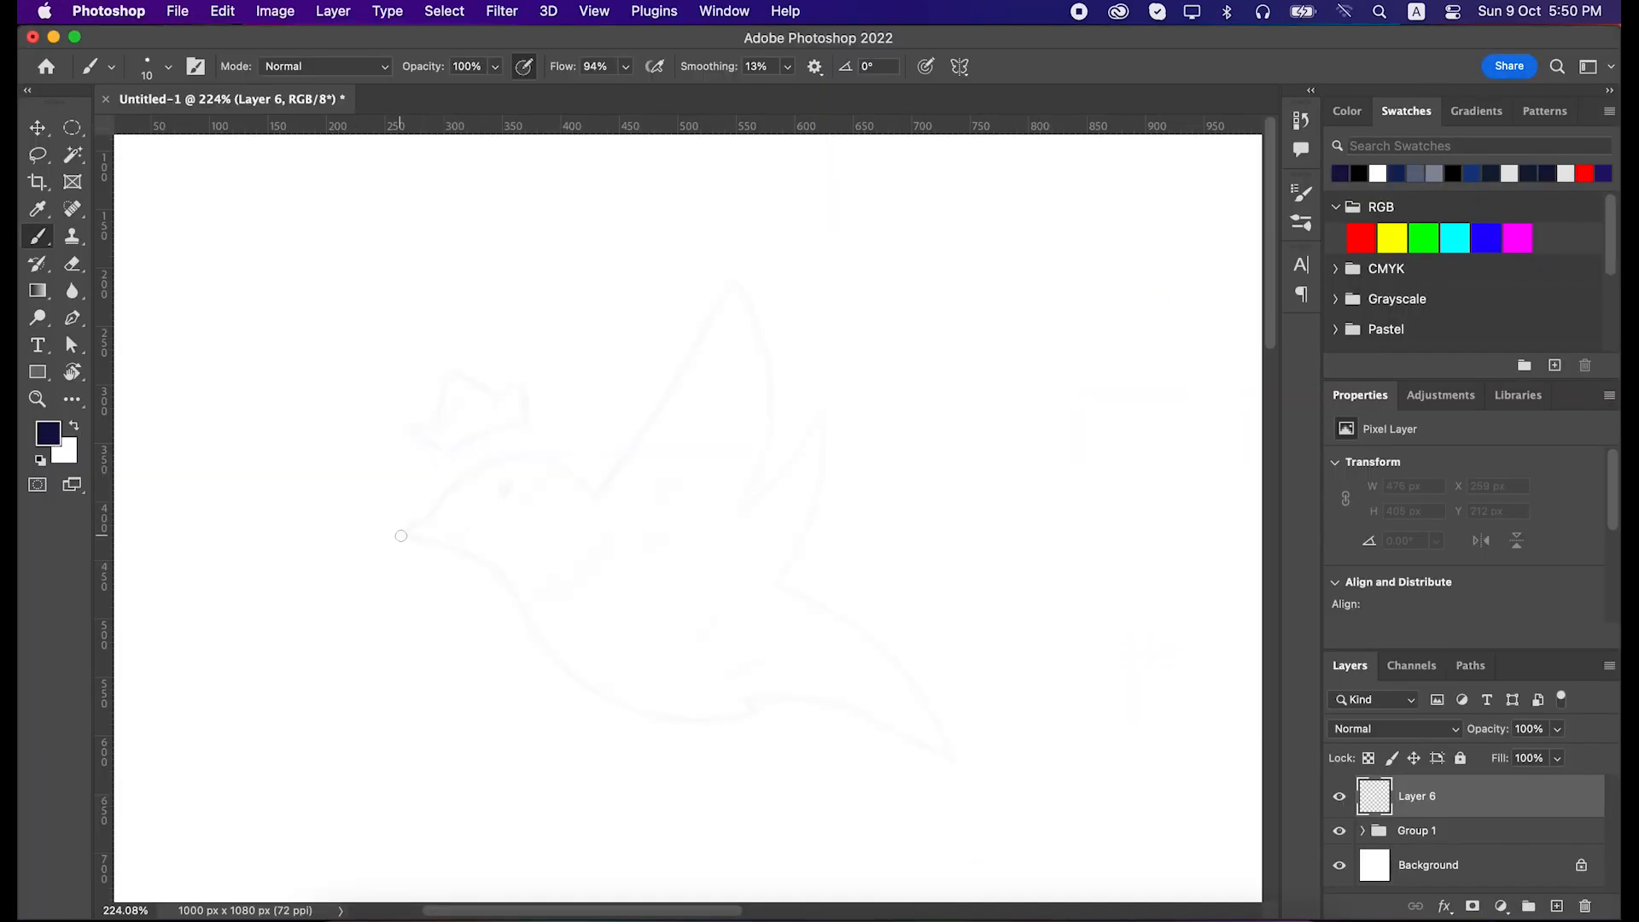
# Step: In Photoshop, trace the faint bird sketch with the Brush on Layer 6, covering the head, wings, belly and tail
pyautogui.moveTo(398, 536)
pyautogui.mouseDown()
pyautogui.moveTo(471, 468)
pyautogui.moveTo(541, 454)
pyautogui.moveTo(600, 498)
pyautogui.moveTo(736, 280)
pyautogui.moveTo(767, 344)
pyautogui.moveTo(752, 498)
pyautogui.moveTo(812, 431)
pyautogui.moveTo(819, 505)
pyautogui.moveTo(784, 585)
pyautogui.moveTo(859, 626)
pyautogui.moveTo(934, 739)
pyautogui.mouseUp()
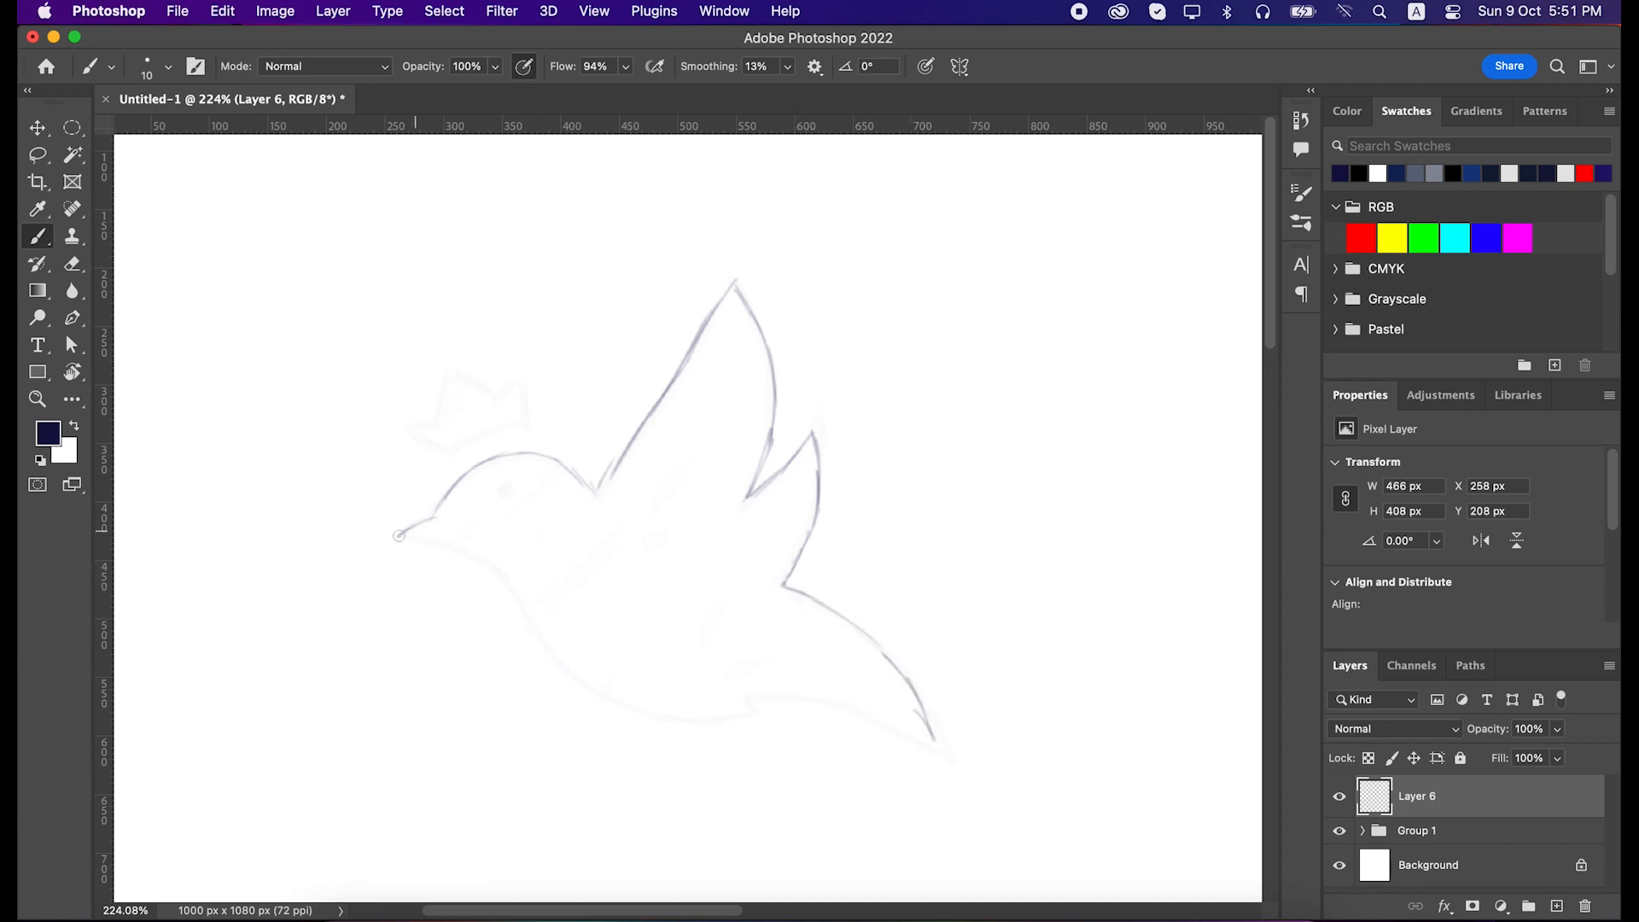
pyautogui.moveTo(499, 573); pyautogui.dragTo(547, 635)
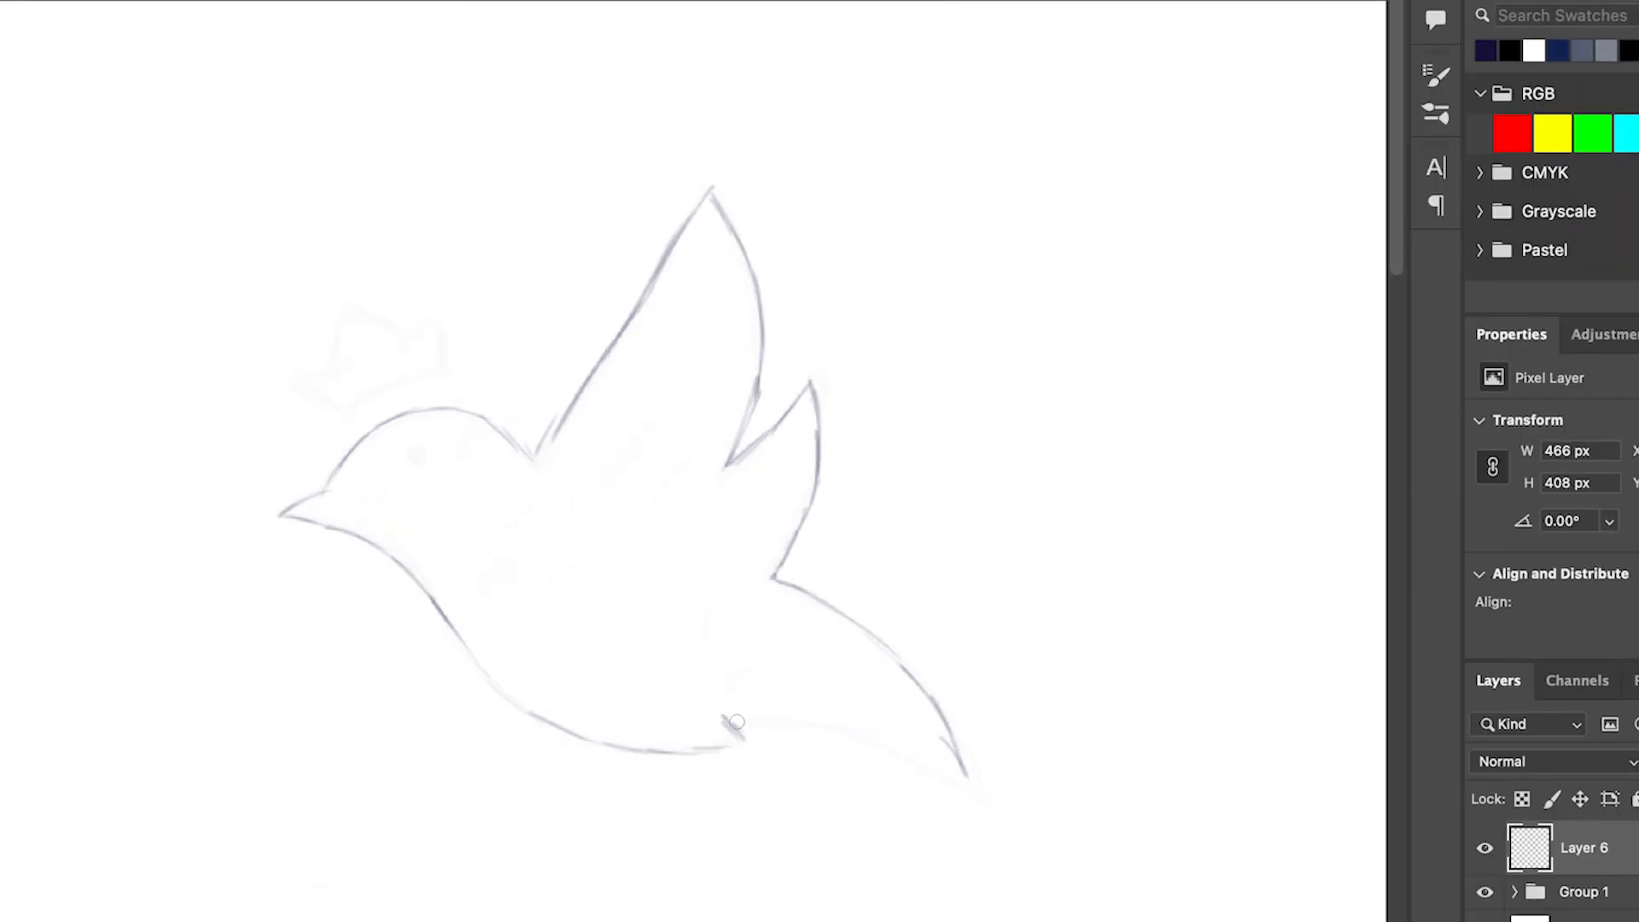
pyautogui.moveTo(795, 709)
pyautogui.mouseDown()
pyautogui.moveTo(955, 751)
pyautogui.moveTo(974, 781)
pyautogui.mouseUp()
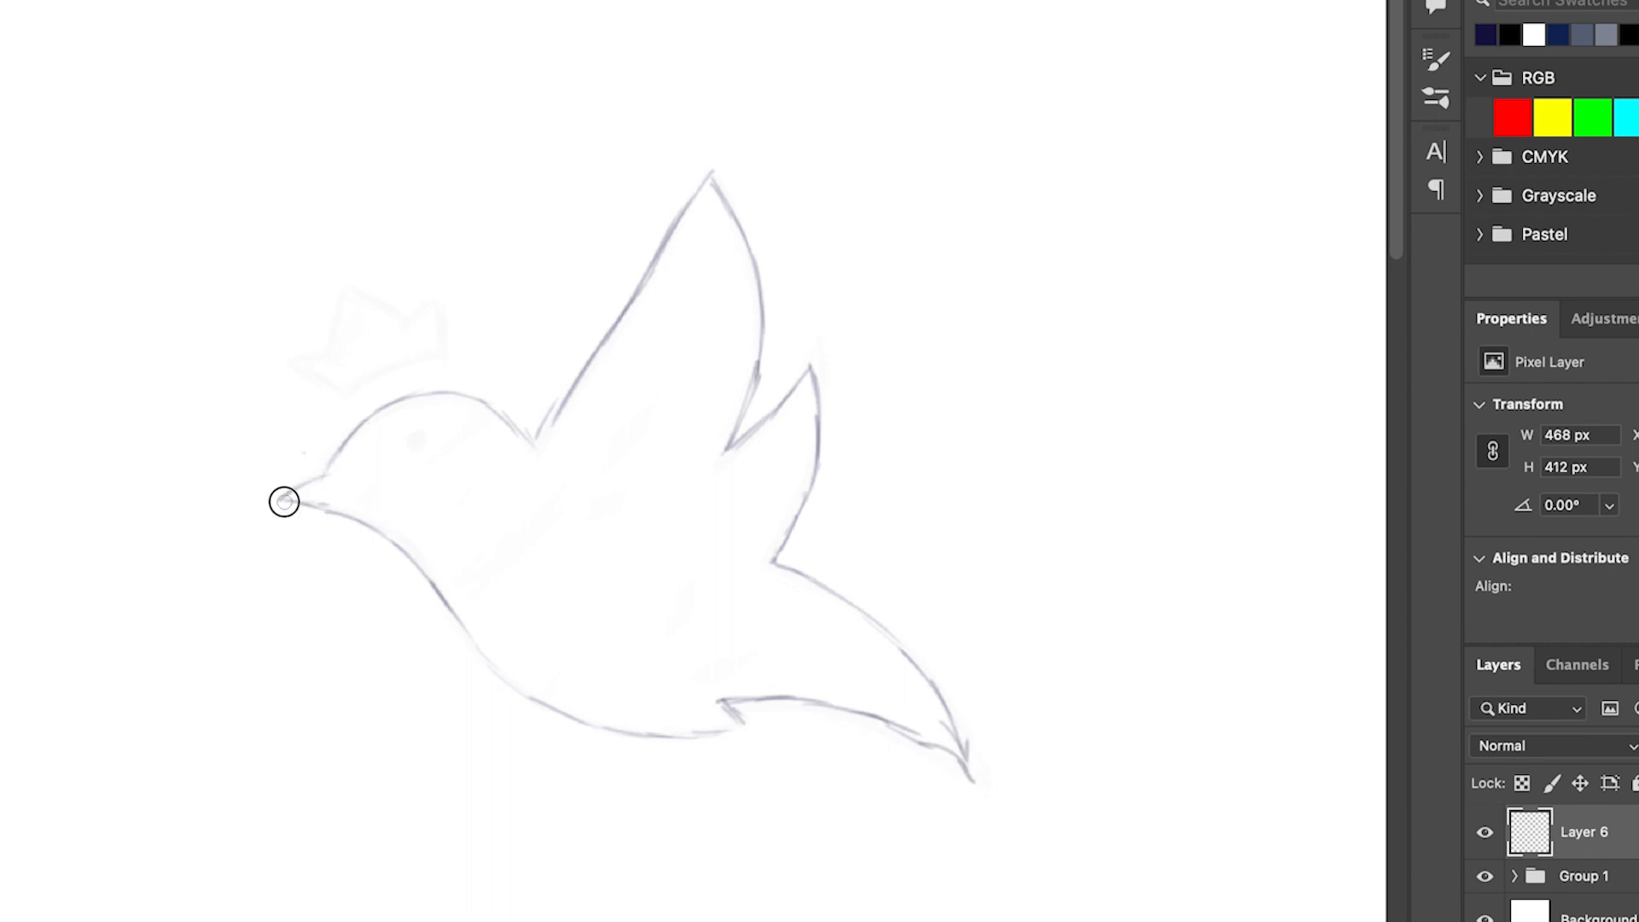
# Step: Darken the bird's outline with further brush strokes along the beak, belly, tail, head, both wings and back
pyautogui.moveTo(285, 499)
pyautogui.mouseDown()
pyautogui.moveTo(417, 571)
pyautogui.moveTo(472, 633)
pyautogui.moveTo(457, 618)
pyautogui.moveTo(569, 694)
pyautogui.mouseUp()
pyautogui.moveTo(666, 734)
pyautogui.mouseDown()
pyautogui.moveTo(730, 713)
pyautogui.moveTo(735, 734)
pyautogui.moveTo(725, 712)
pyautogui.moveTo(754, 727)
pyautogui.moveTo(704, 697)
pyautogui.moveTo(865, 719)
pyautogui.moveTo(965, 748)
pyautogui.moveTo(977, 778)
pyautogui.mouseUp()
pyautogui.press('b')
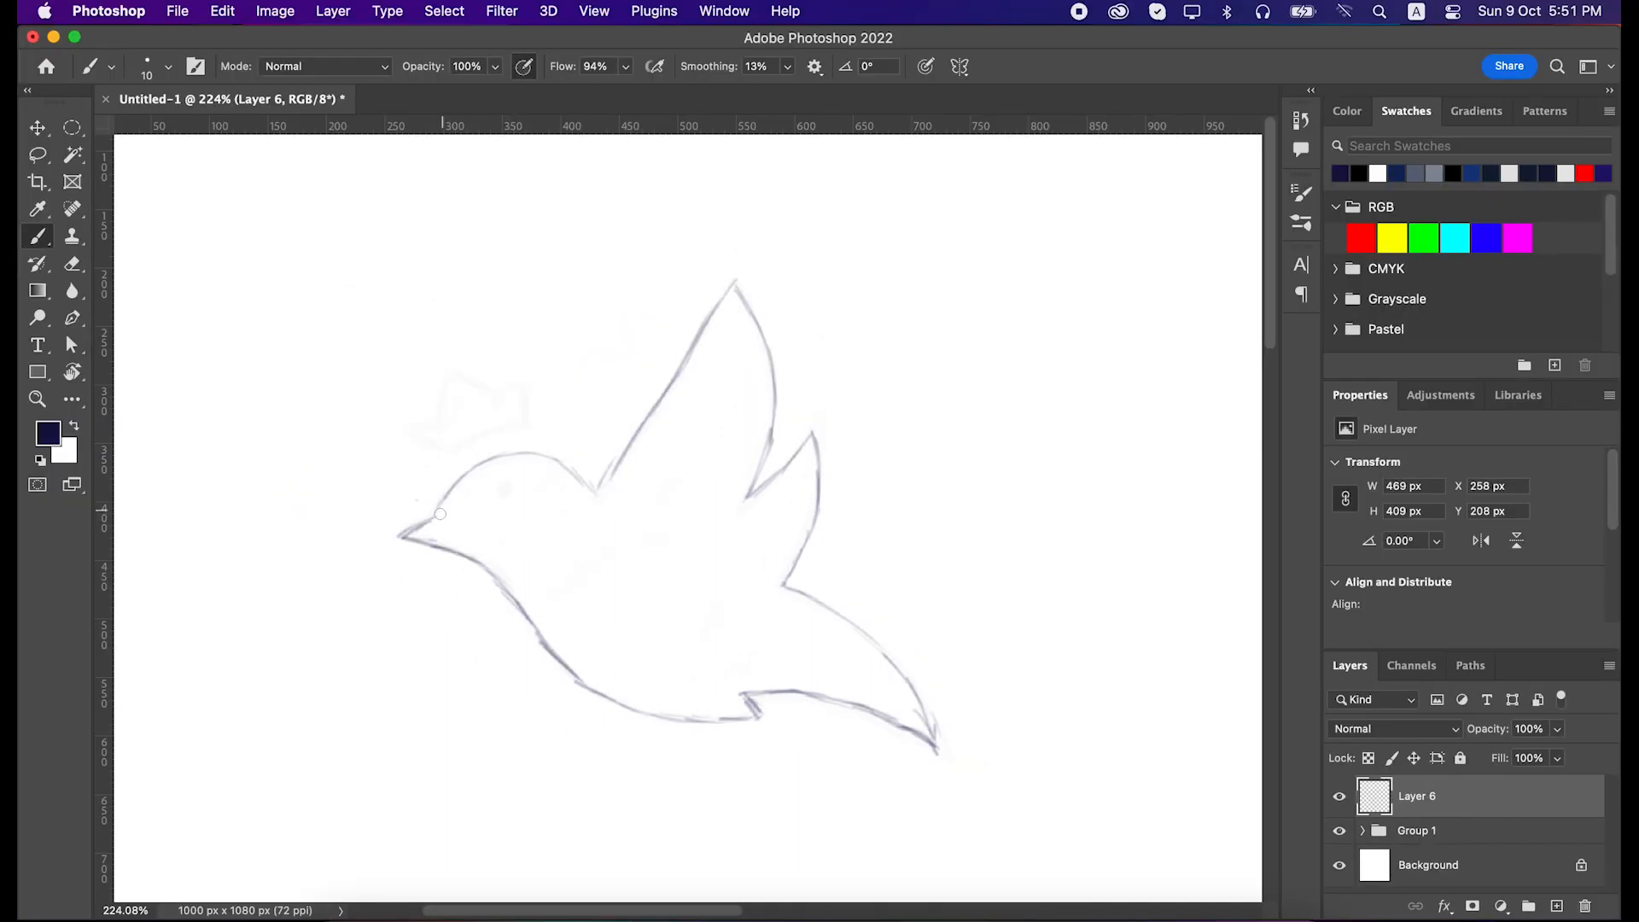
pyautogui.moveTo(332, 468)
pyautogui.mouseDown()
pyautogui.moveTo(360, 407)
pyautogui.moveTo(446, 391)
pyautogui.mouseUp()
pyautogui.moveTo(595, 492); pyautogui.dragTo(612, 450)
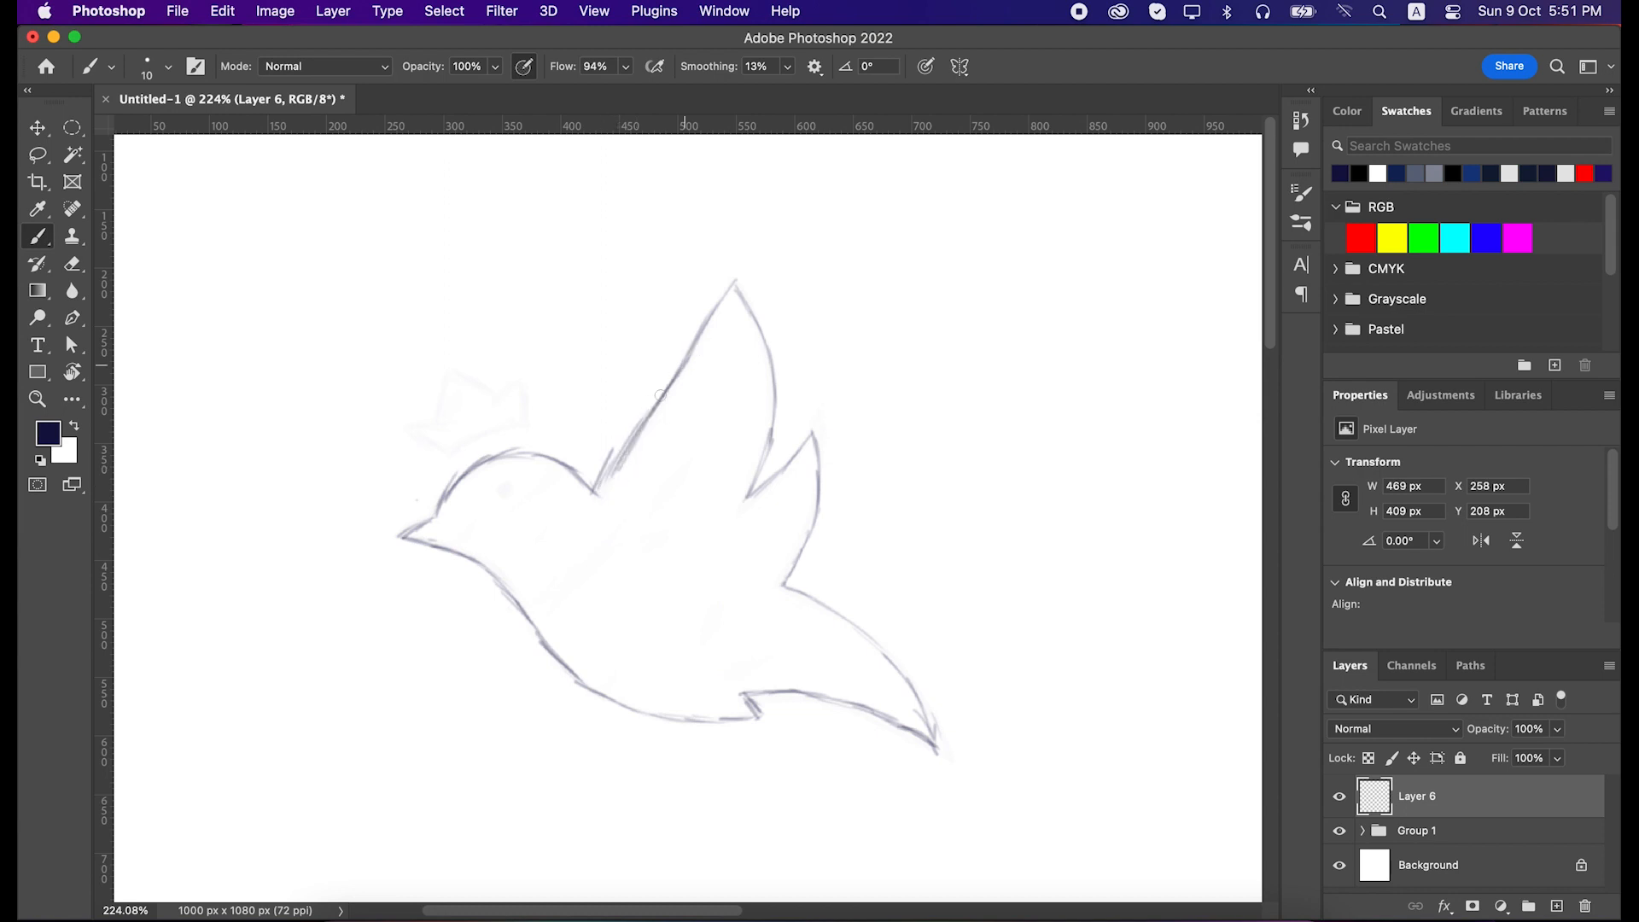
pyautogui.moveTo(660, 395); pyautogui.dragTo(735, 283)
pyautogui.moveTo(752, 489); pyautogui.dragTo(813, 435)
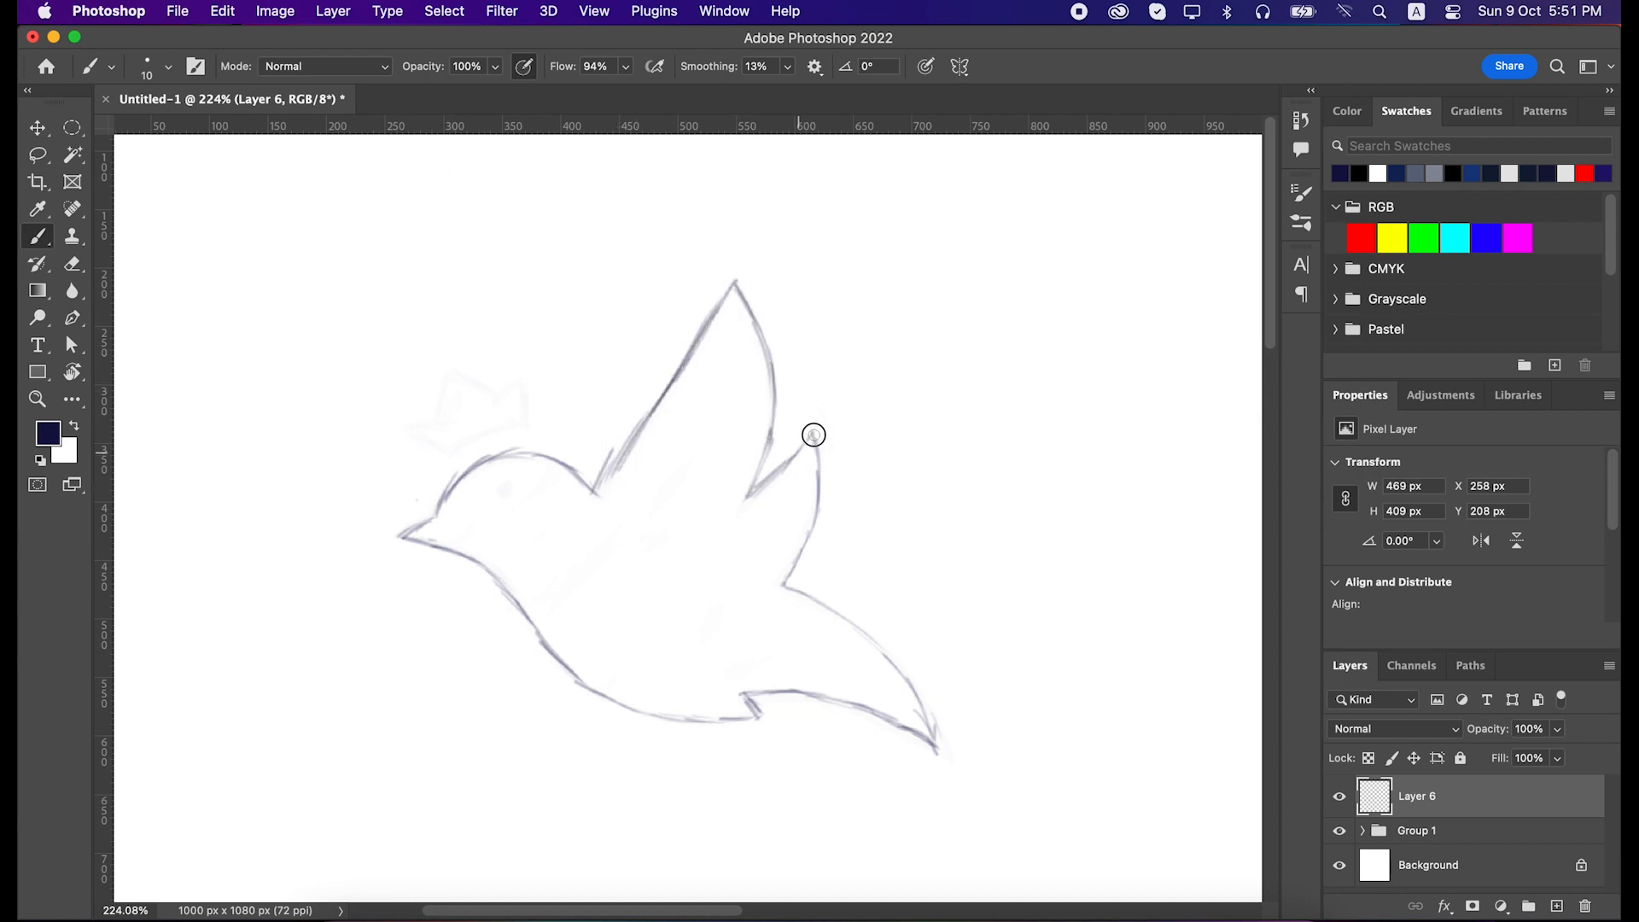
pyautogui.moveTo(817, 492)
pyautogui.mouseDown()
pyautogui.moveTo(786, 581)
pyautogui.moveTo(915, 716)
pyautogui.mouseUp()
# Step: Paint the bird's eye as a filled dot and begin tracing the crown above its head
pyautogui.moveTo(502, 488); pyautogui.dragTo(508, 495)
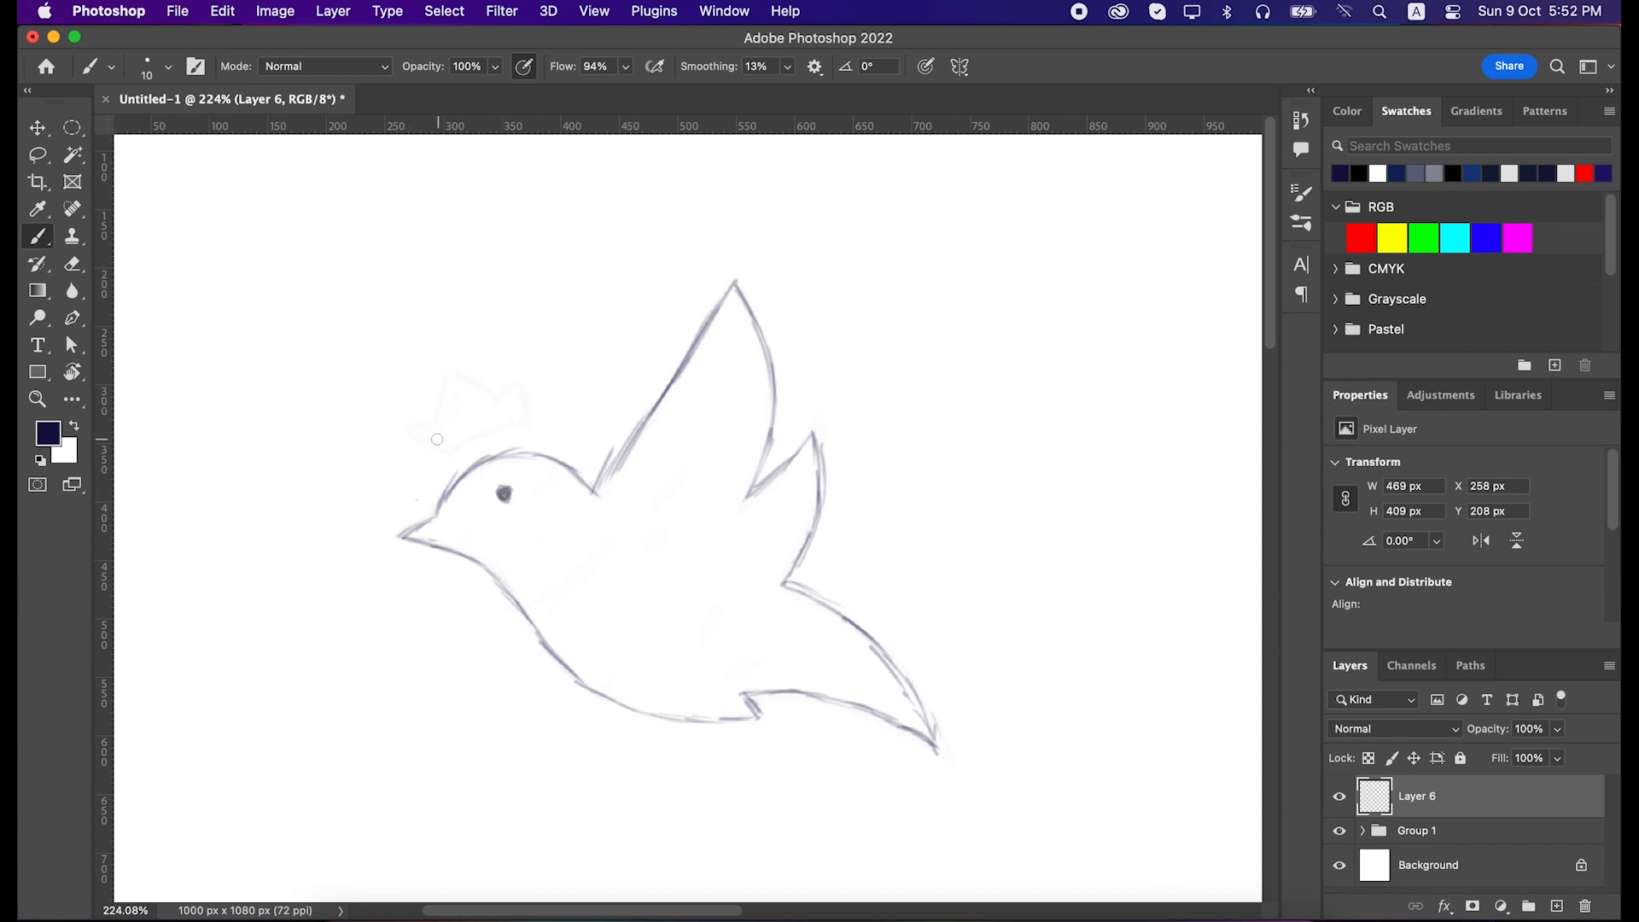
pyautogui.moveTo(406, 427)
pyautogui.mouseDown()
pyautogui.moveTo(449, 456)
pyautogui.moveTo(476, 429)
pyautogui.moveTo(530, 426)
pyautogui.moveTo(516, 395)
pyautogui.moveTo(488, 423)
pyautogui.moveTo(408, 423)
pyautogui.moveTo(508, 383)
pyautogui.moveTo(439, 416)
pyautogui.moveTo(447, 387)
pyautogui.moveTo(487, 395)
pyautogui.mouseUp()
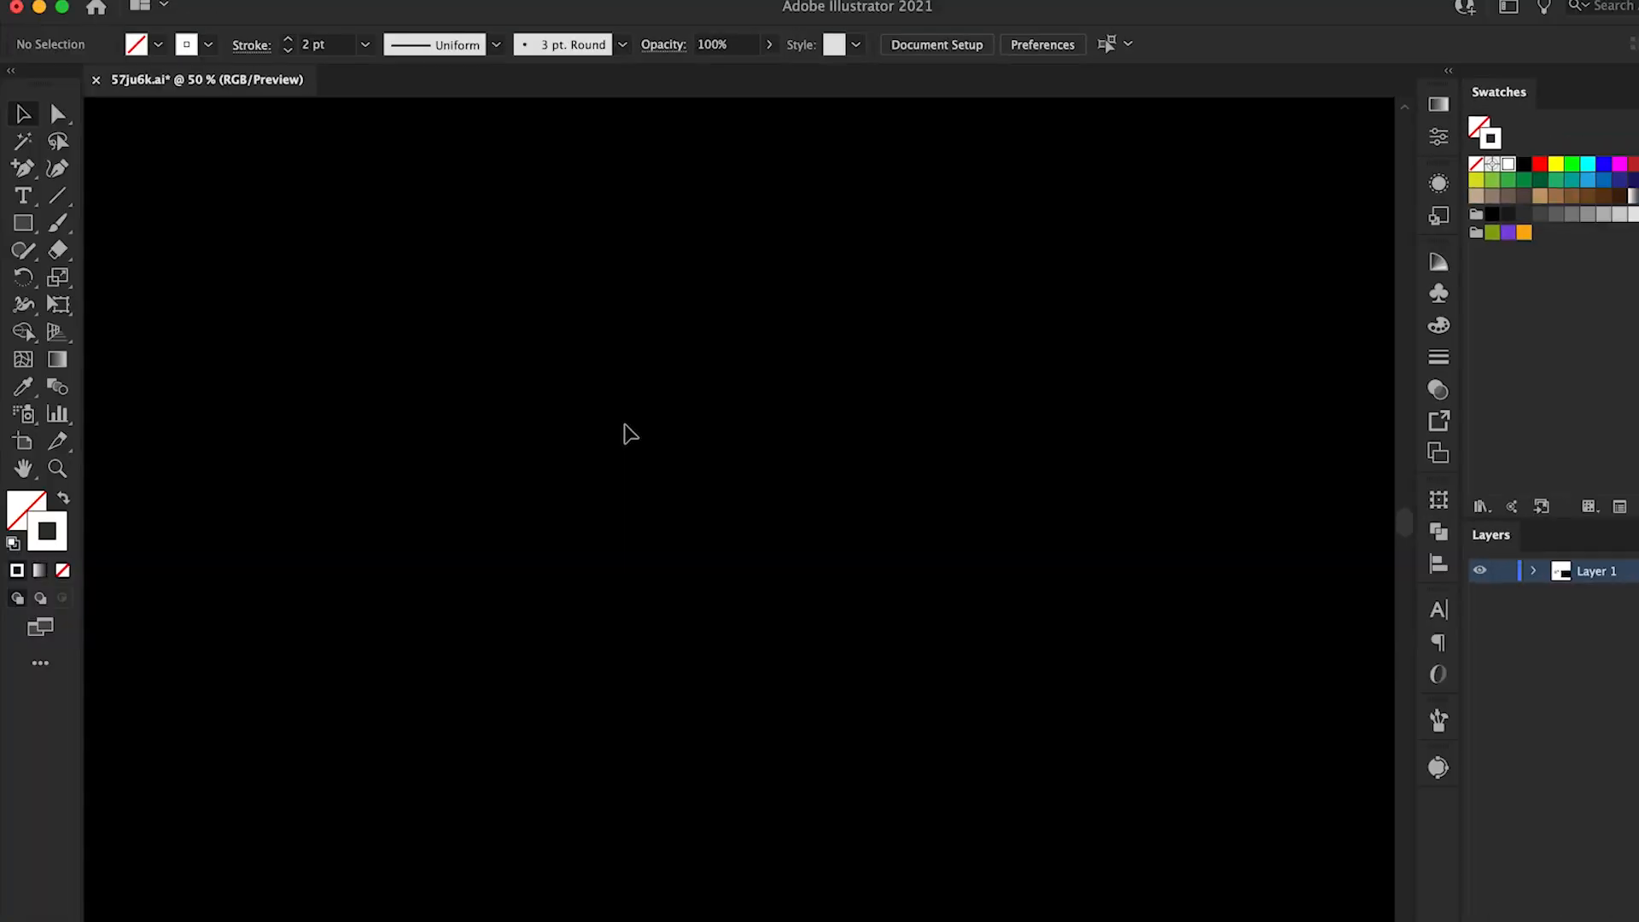
# Step: In Illustrator, draw two equal small squares side by side with no fill and a 2 pt white stroke
pyautogui.click(23, 223)
pyautogui.click(104, 225)
pyautogui.moveTo(619, 306)
pyautogui.mouseDown()
pyautogui.moveTo(716, 407)
pyautogui.moveTo(671, 406)
pyautogui.moveTo(779, 414)
pyautogui.mouseUp()
pyautogui.press('v')
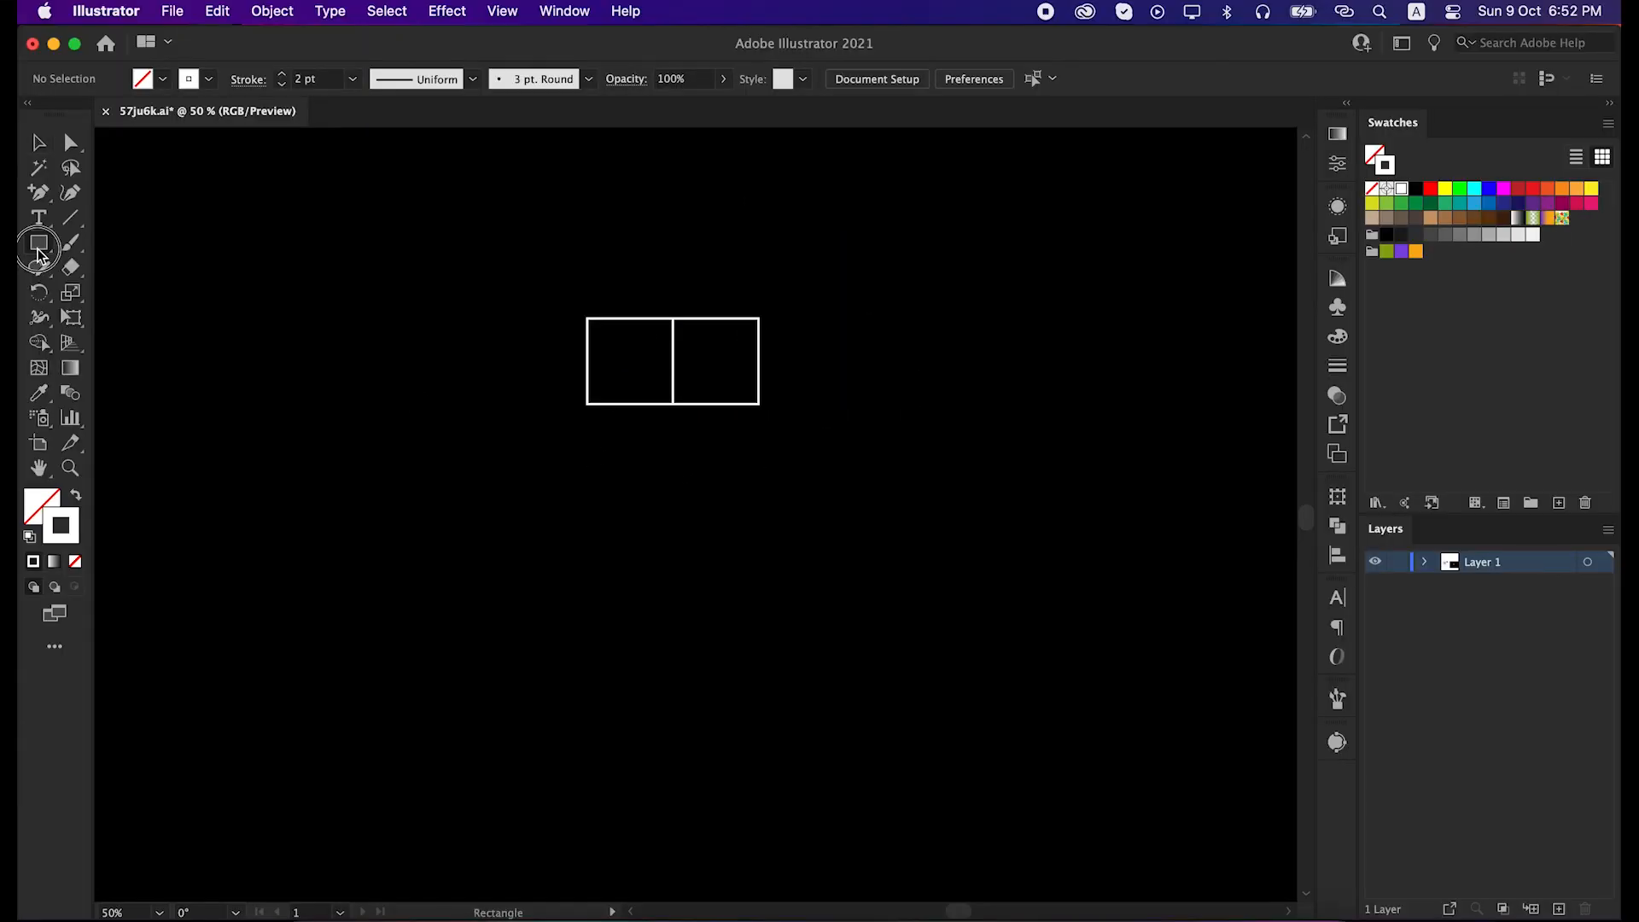
# Step: Draw a square beneath the two small ones spanning their combined width, and another on their right matching the stack's full height
pyautogui.moveTo(38, 242); pyautogui.dragTo(119, 243)
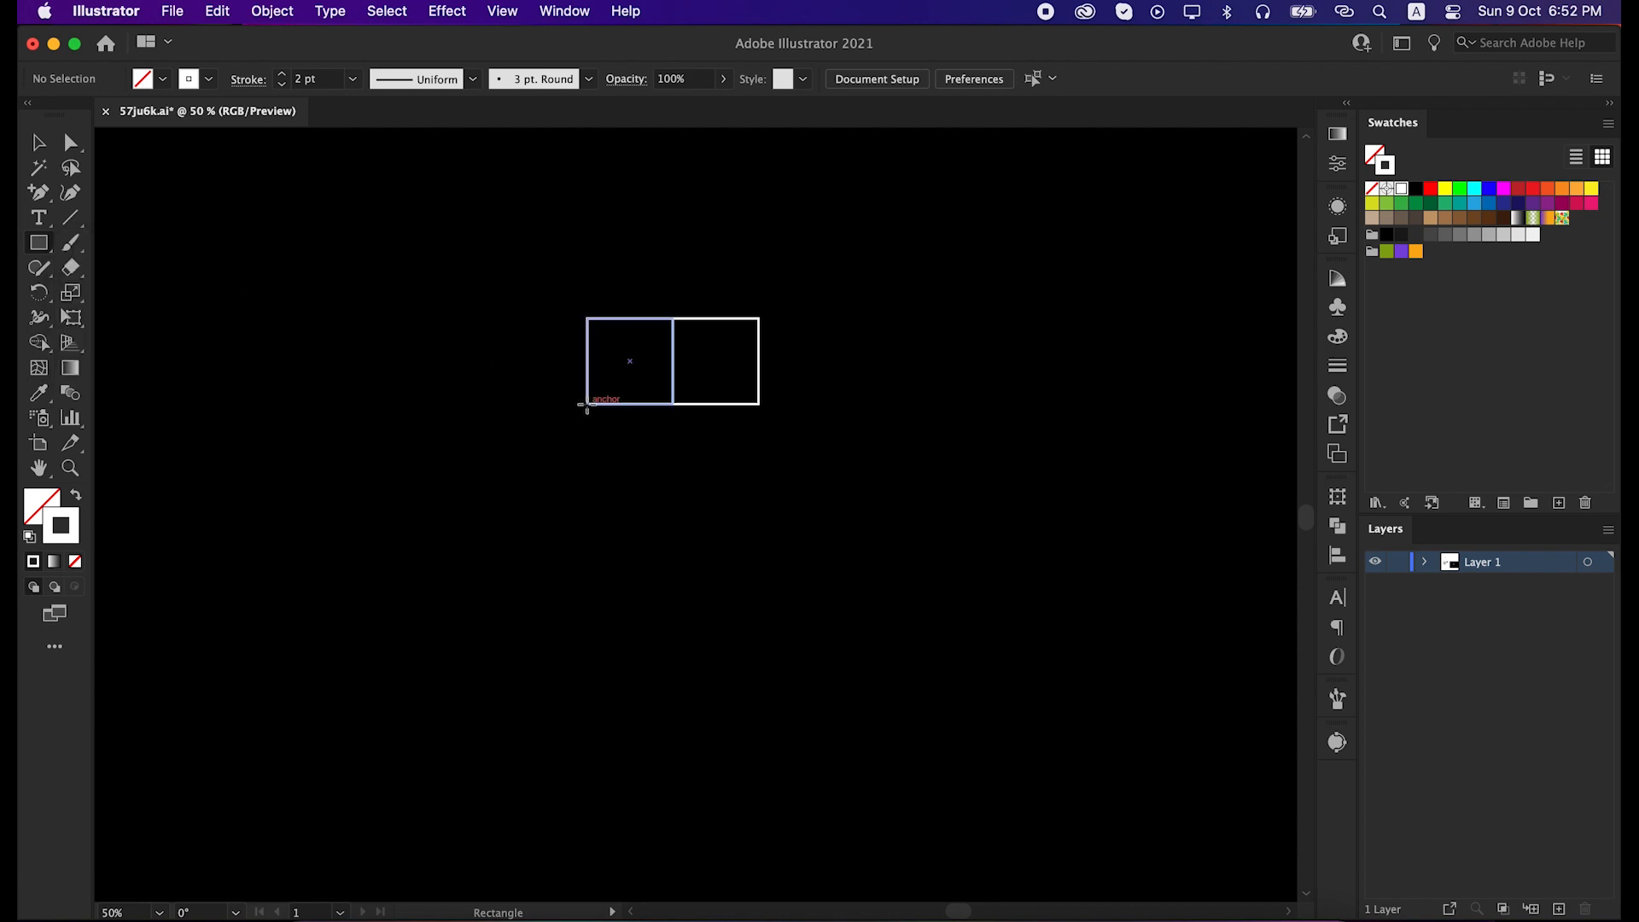
pyautogui.moveTo(587, 404); pyautogui.dragTo(755, 576)
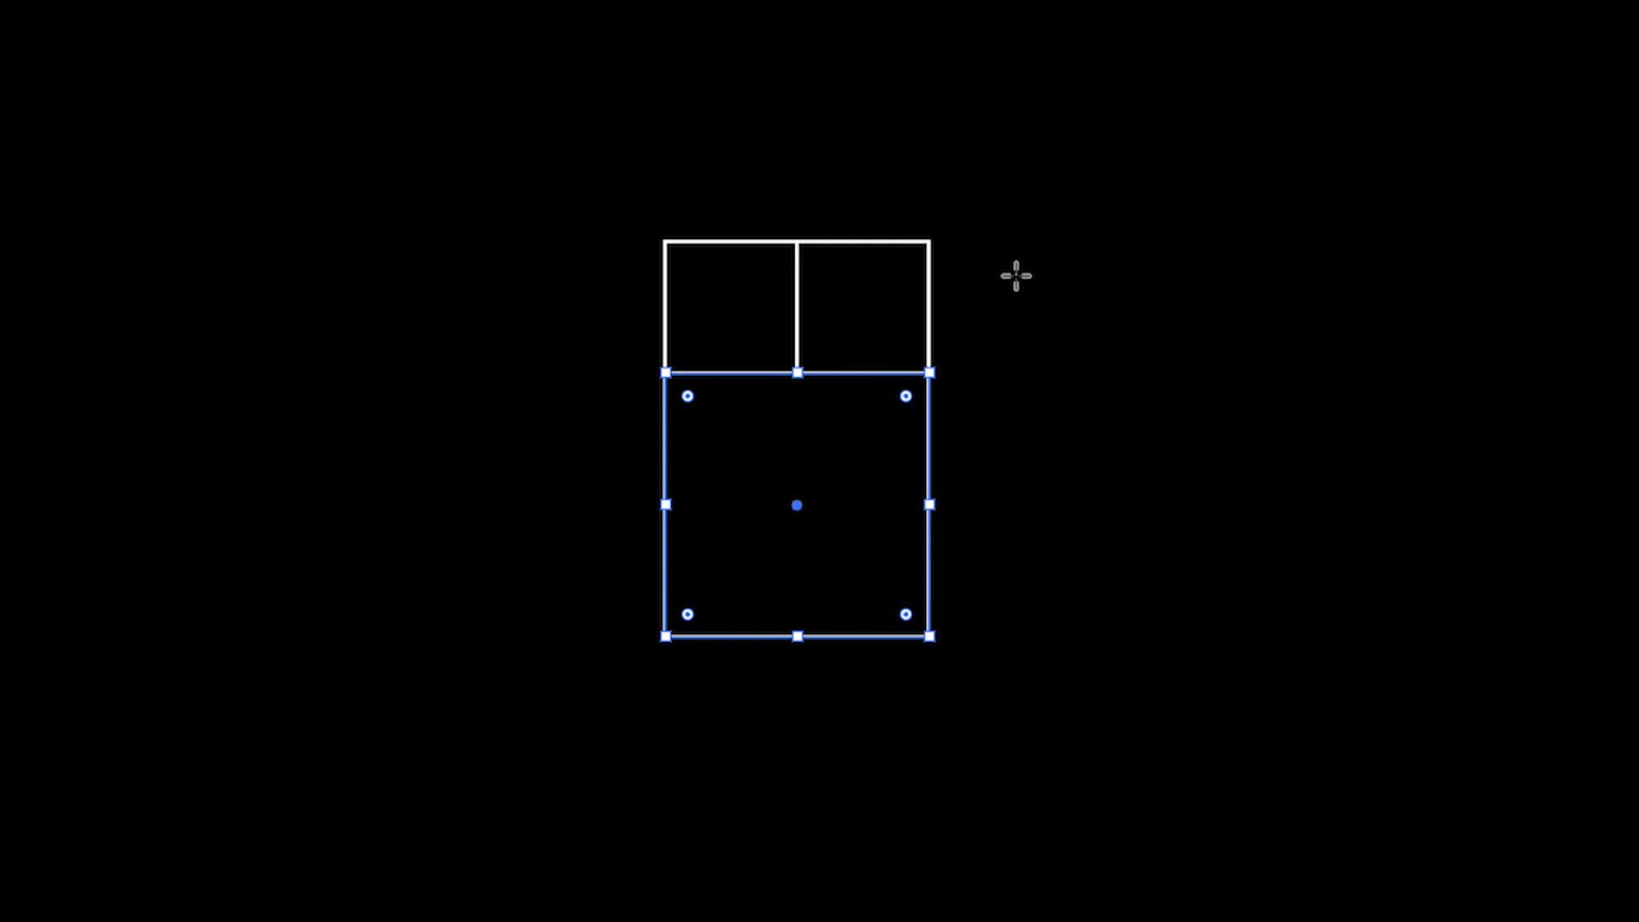
pyautogui.moveTo(930, 241); pyautogui.dragTo(951, 264)
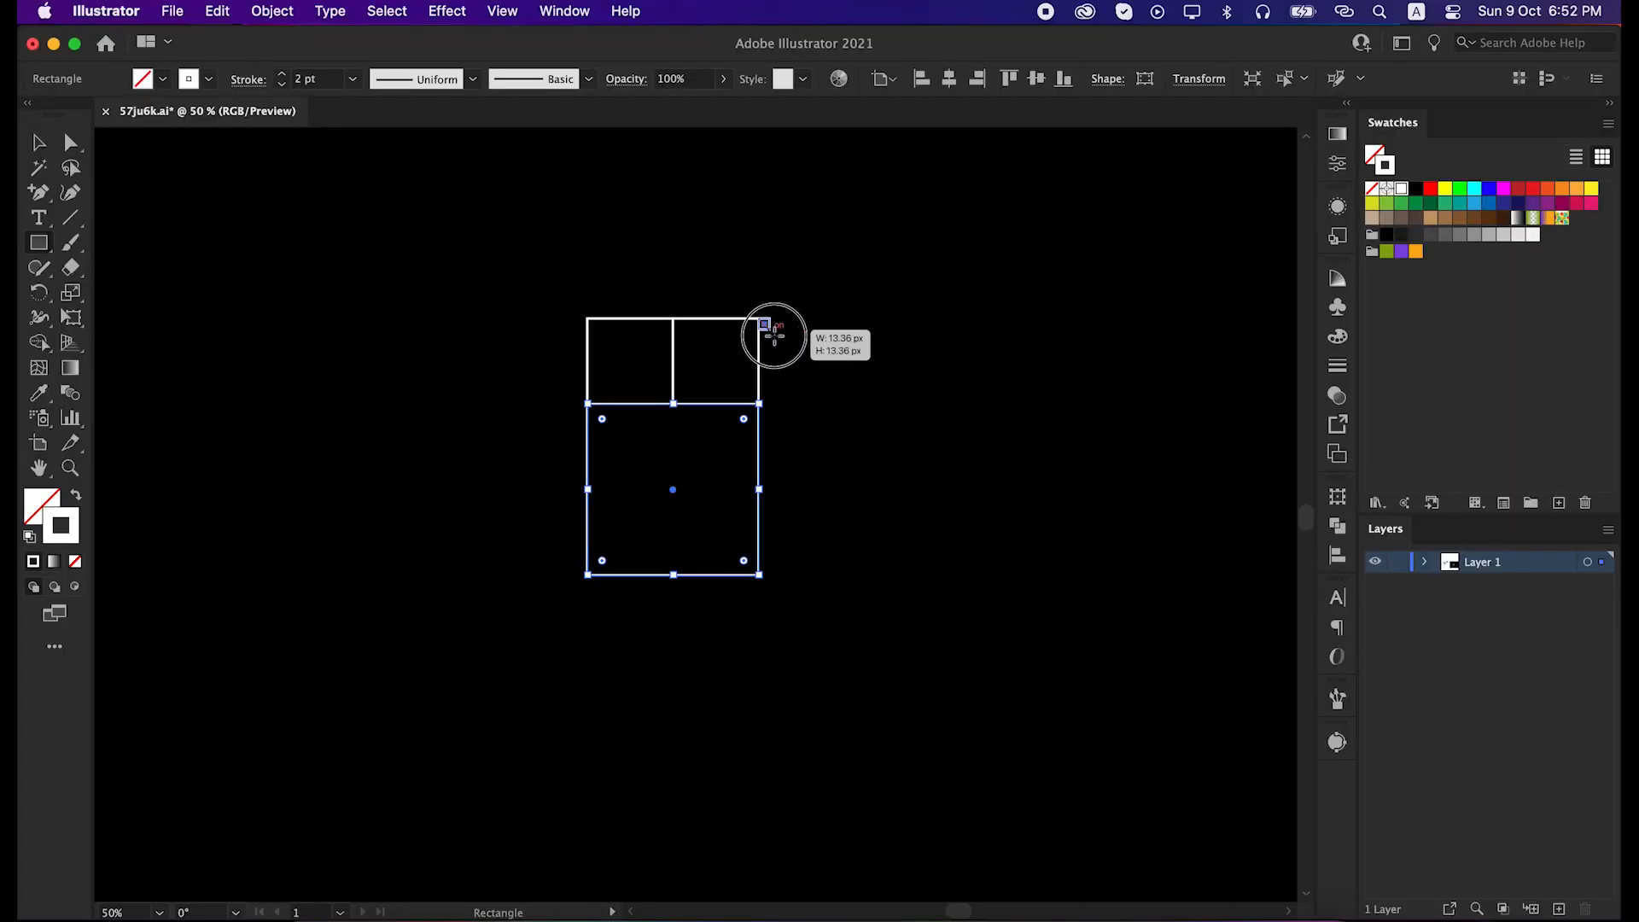
pyautogui.moveTo(774, 335); pyautogui.dragTo(1016, 575)
pyautogui.press('v')
pyautogui.click(909, 644)
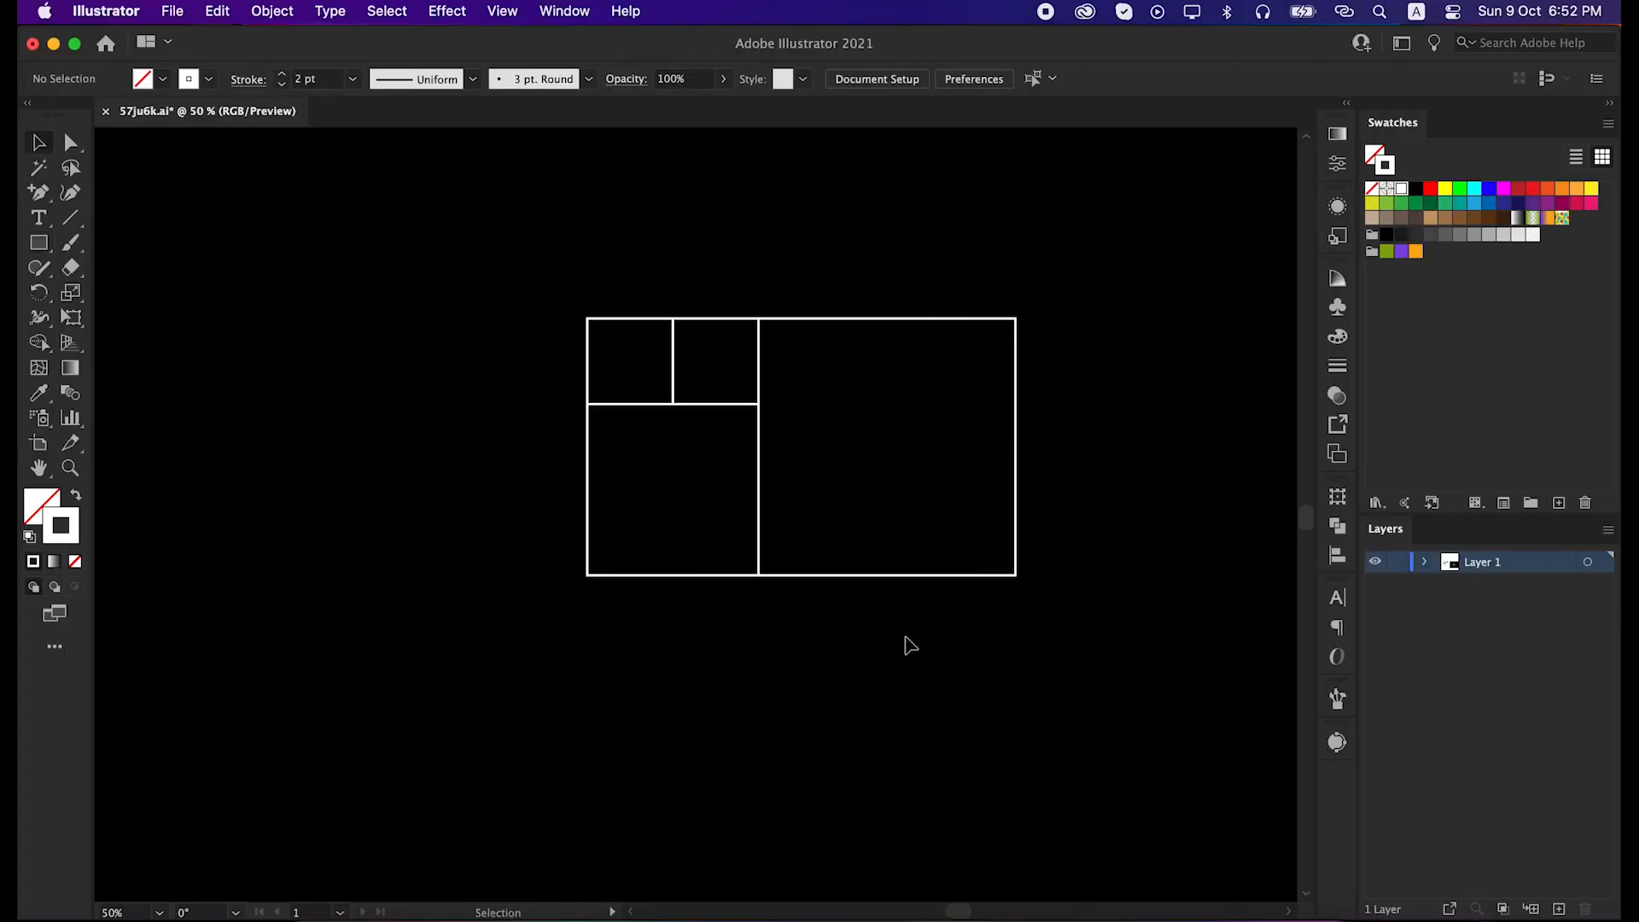
# Step: Draw a fifth square beneath the existing ones, spanning the full width of the block
pyautogui.moveTo(892, 637); pyautogui.dragTo(817, 520)
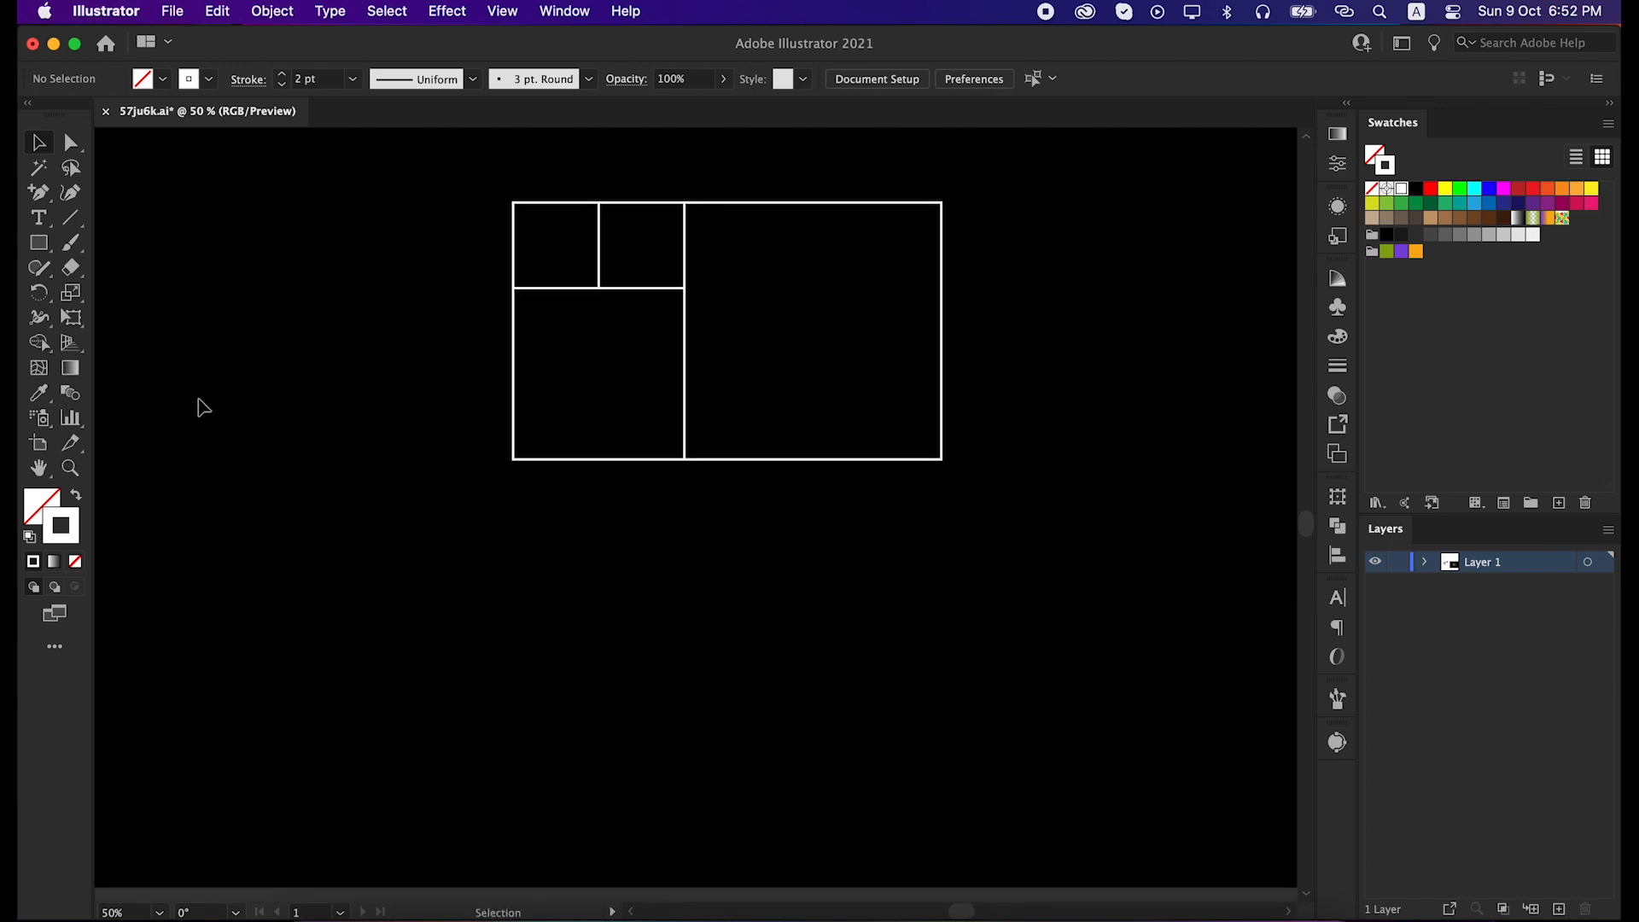
pyautogui.click(38, 244)
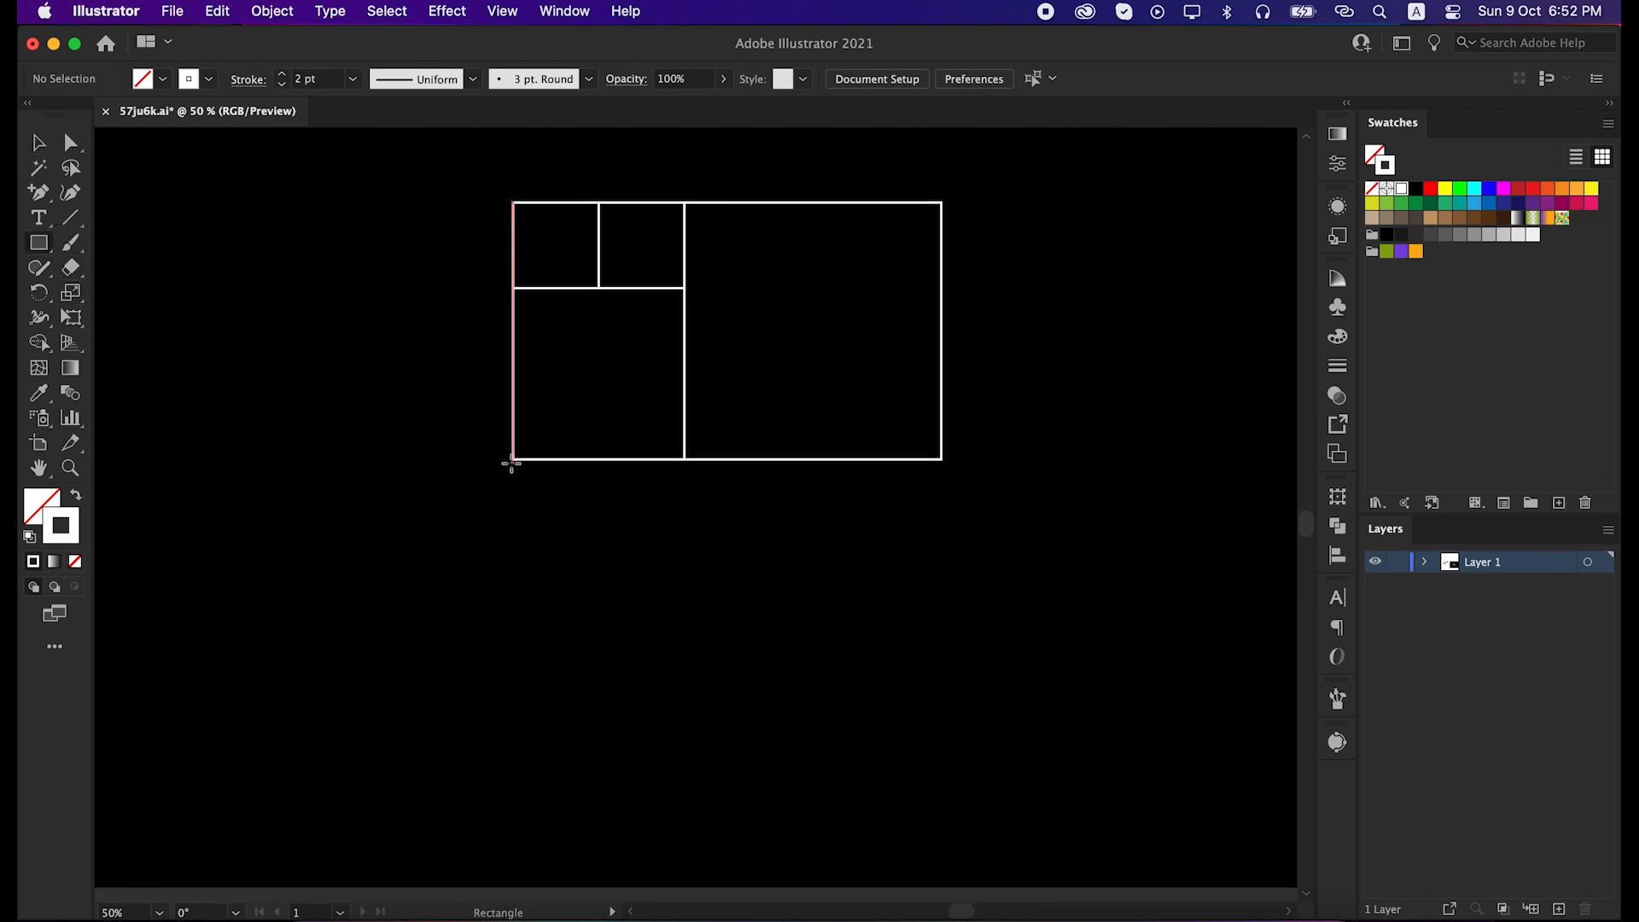
pyautogui.moveTo(512, 462); pyautogui.dragTo(941, 753)
pyautogui.press('v')
pyautogui.click(999, 607)
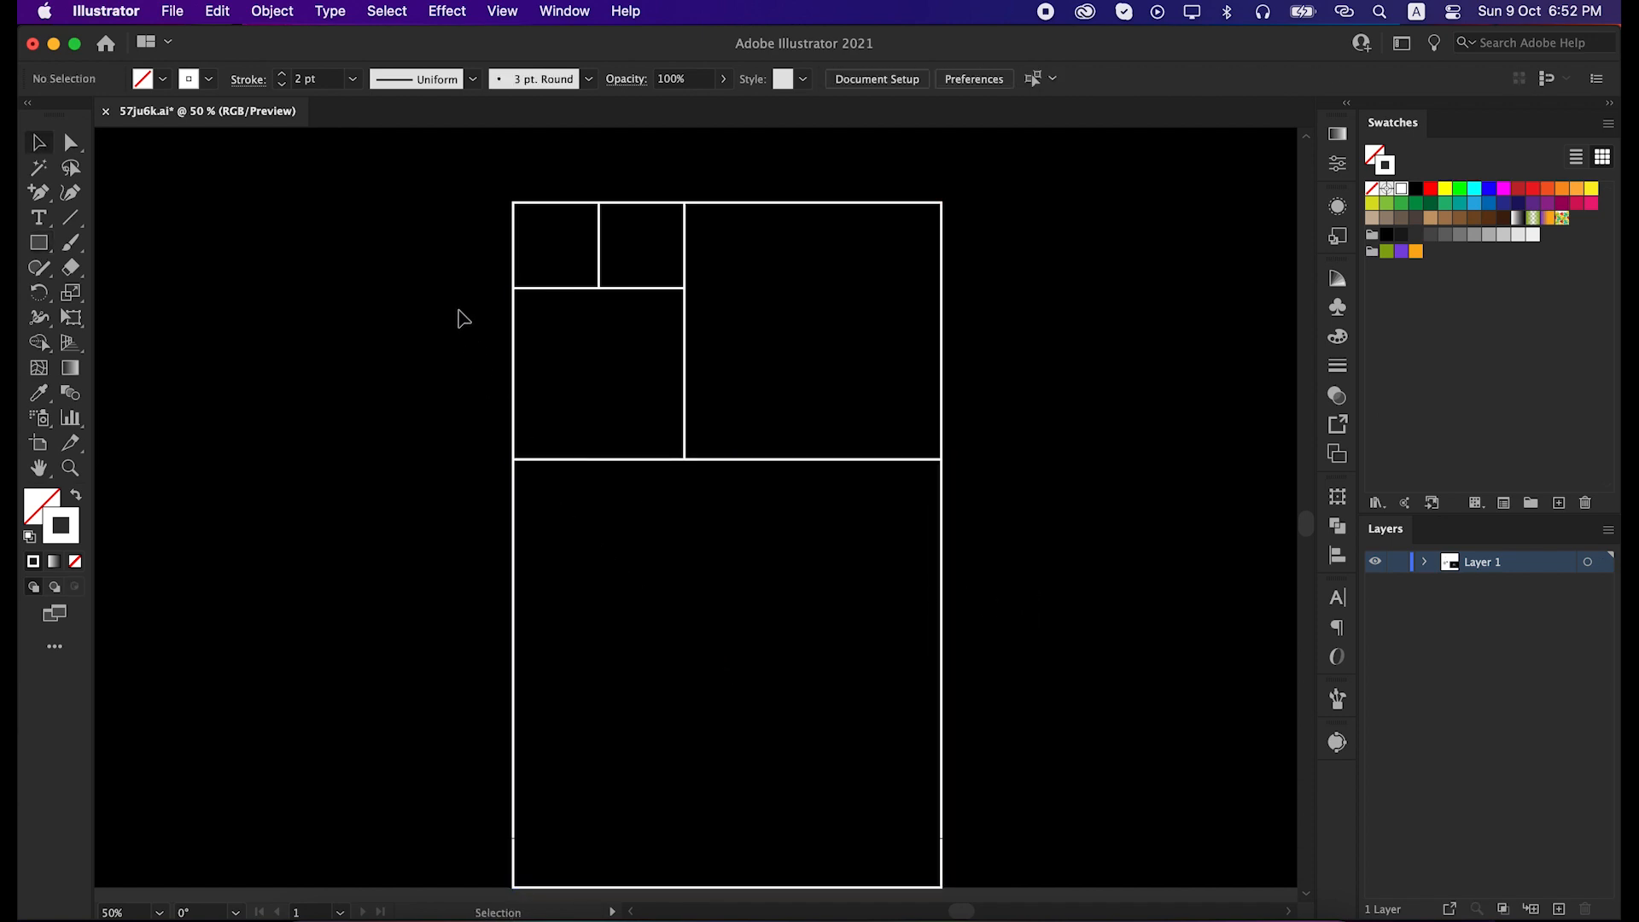
# Step: Scale down all five squares together and move them left to free space on their right side
pyautogui.moveTo(455, 223); pyautogui.dragTo(953, 597)
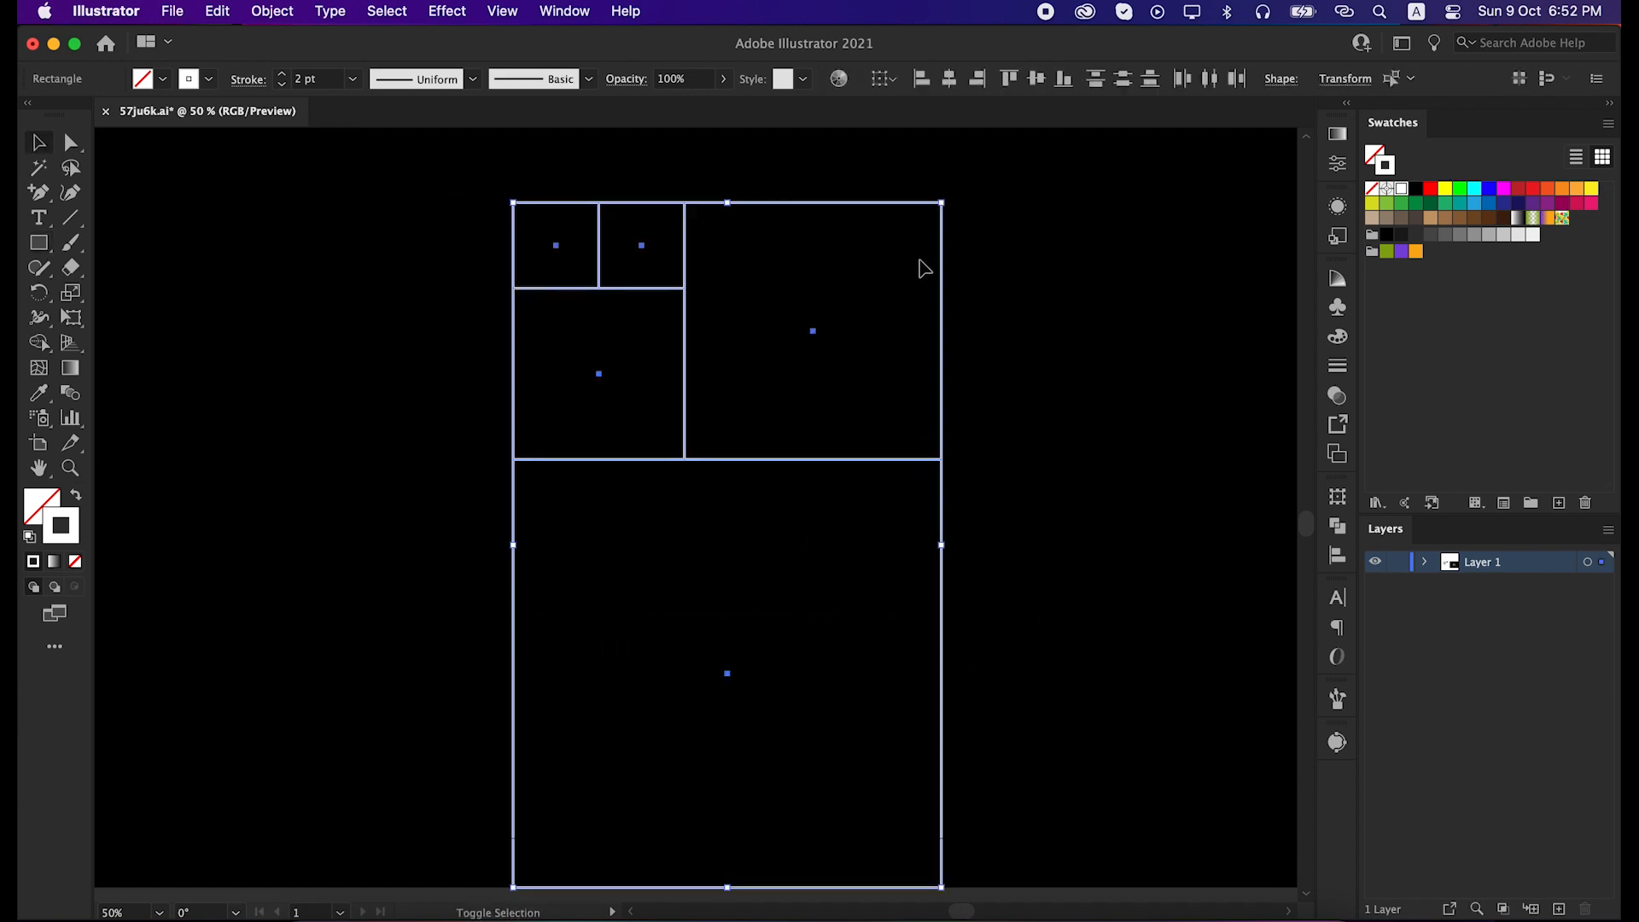
pyautogui.moveTo(936, 215); pyautogui.dragTo(905, 262)
pyautogui.moveTo(845, 475); pyautogui.dragTo(547, 423)
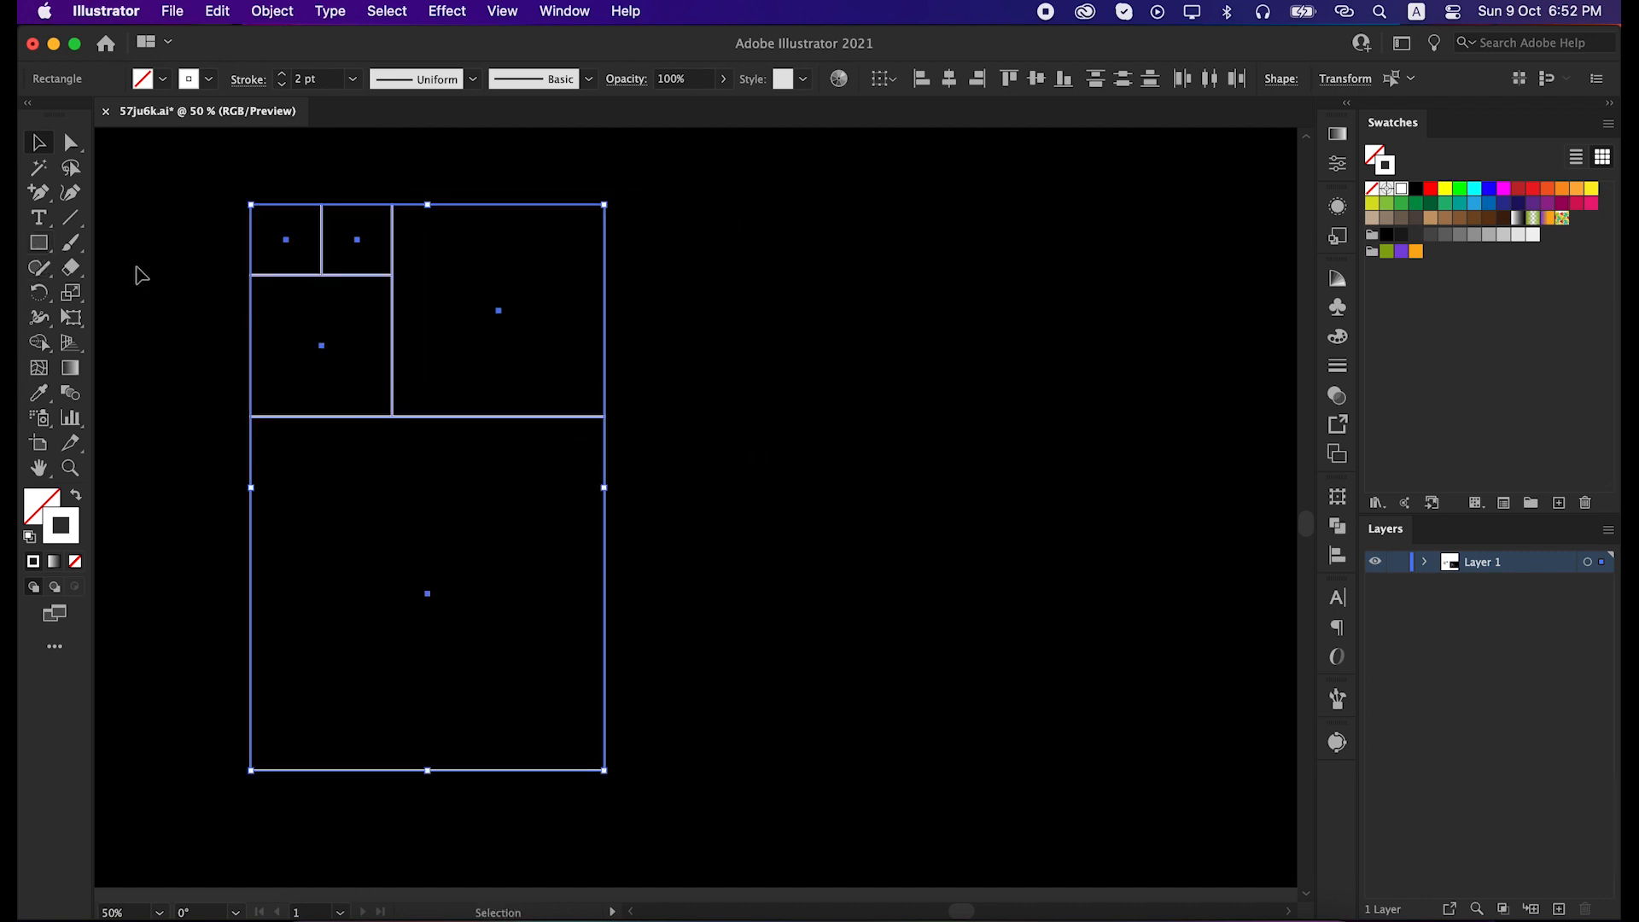
pyautogui.click(675, 350)
# Step: Draw the largest square against the block's right edge, matching the block's full height
pyautogui.click(38, 243)
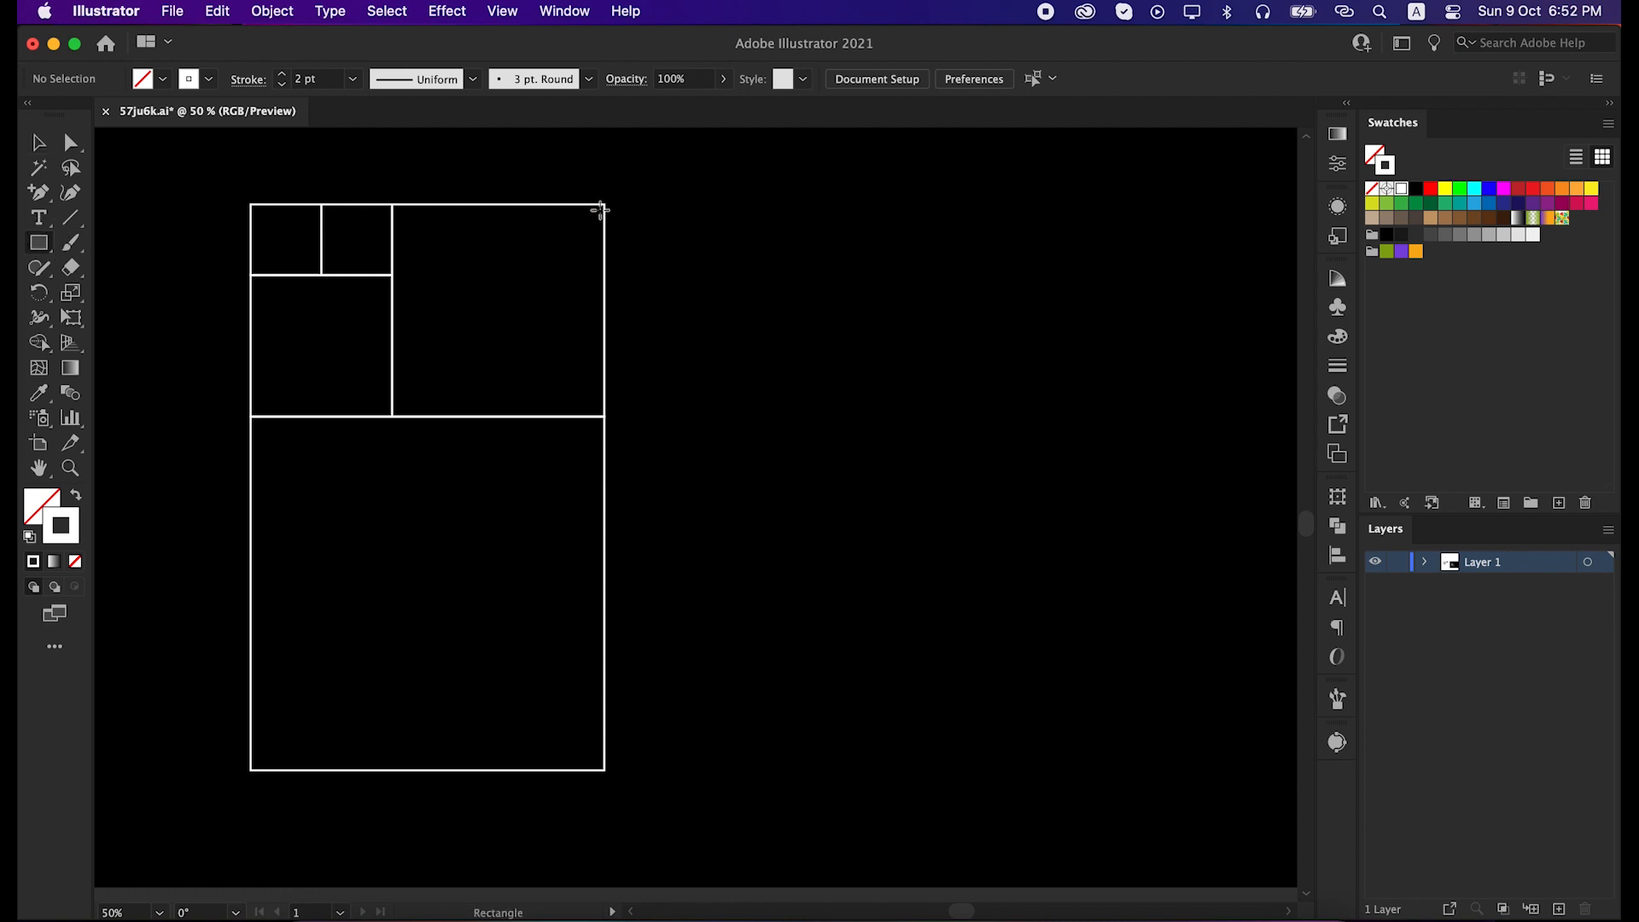
pyautogui.moveTo(604, 206); pyautogui.dragTo(1133, 768)
pyautogui.press('v')
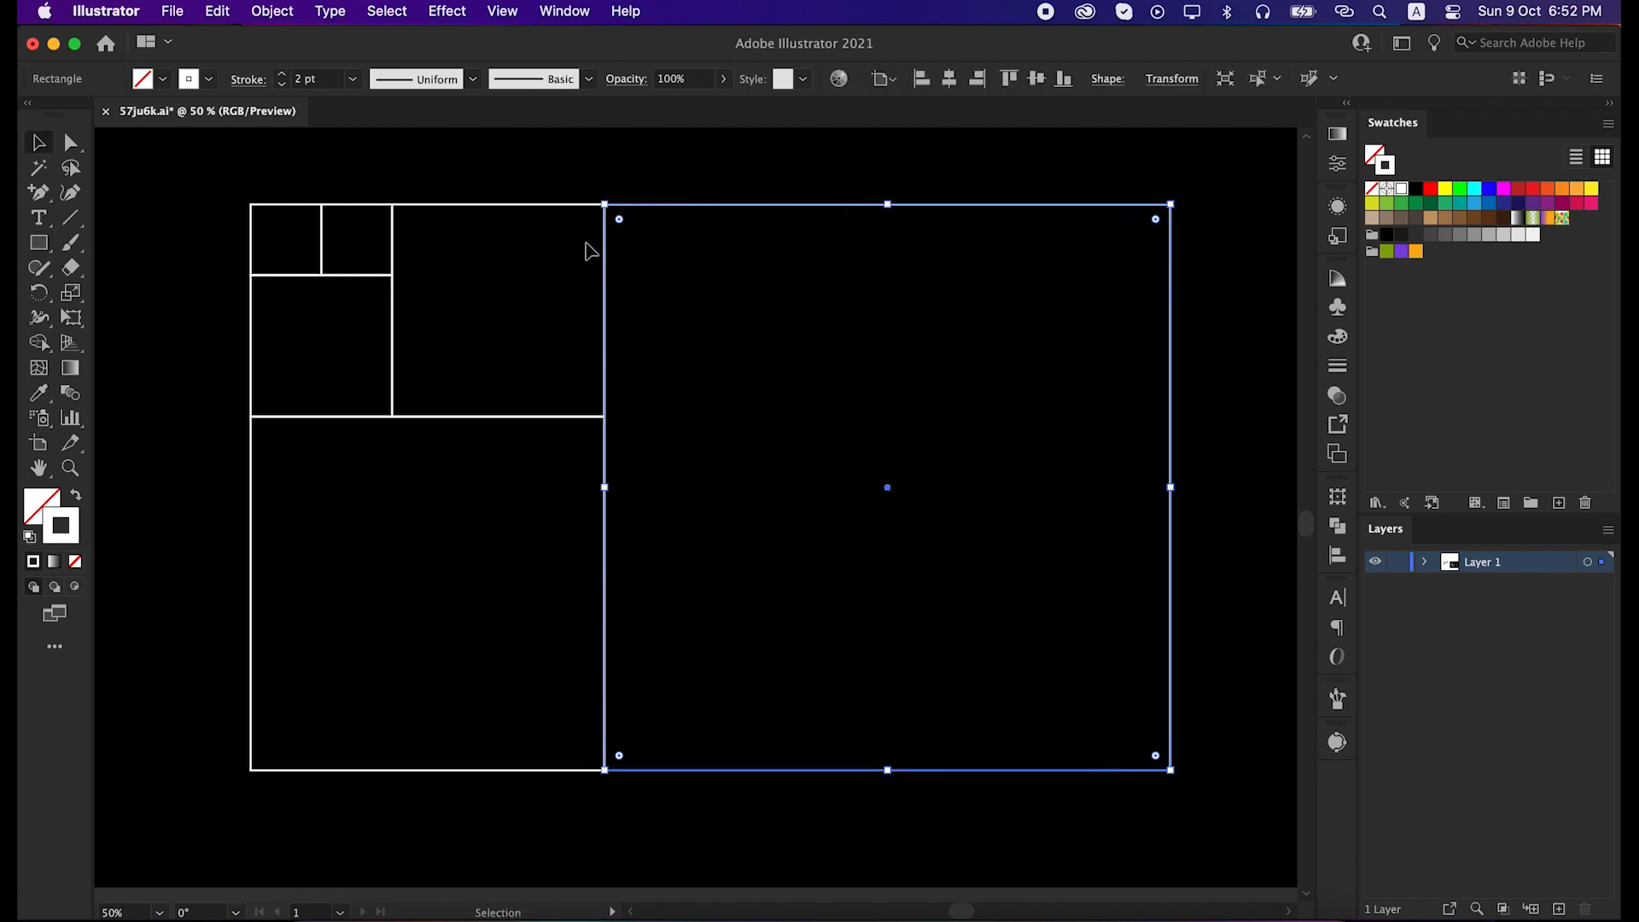
pyautogui.click(518, 166)
pyautogui.scroll(1, 505, 165)
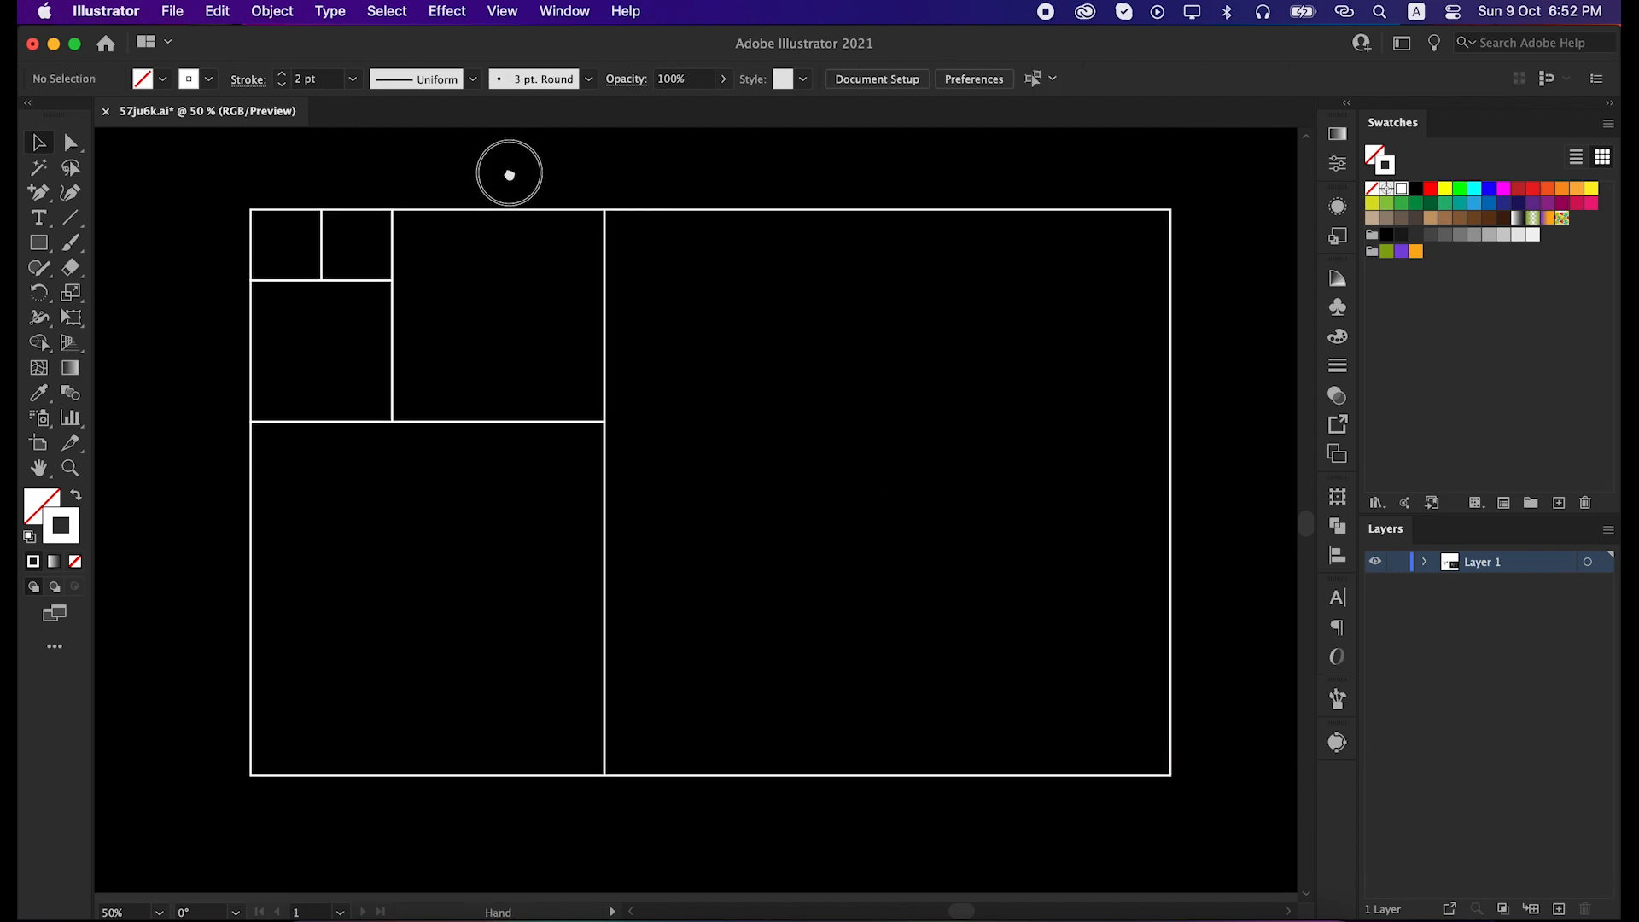
# Step: Draw inscribed circles from the centres of the two smallest squares and the square directly beneath them
pyautogui.click(39, 245)
pyautogui.moveTo(41, 249); pyautogui.dragTo(117, 297)
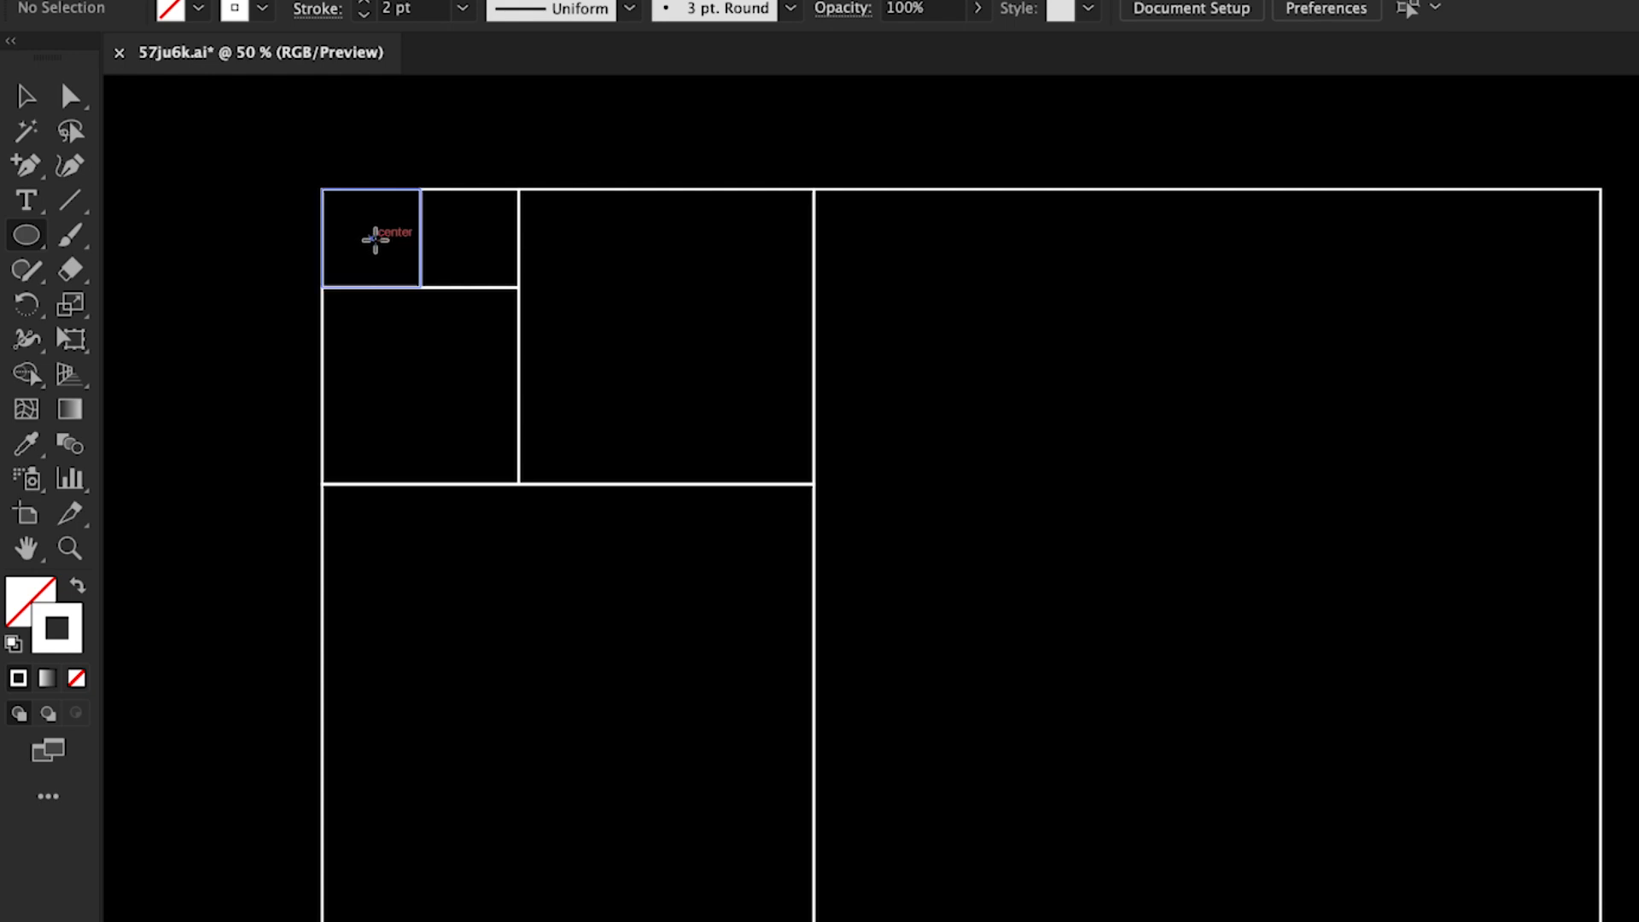
pyautogui.moveTo(371, 238); pyautogui.dragTo(386, 287)
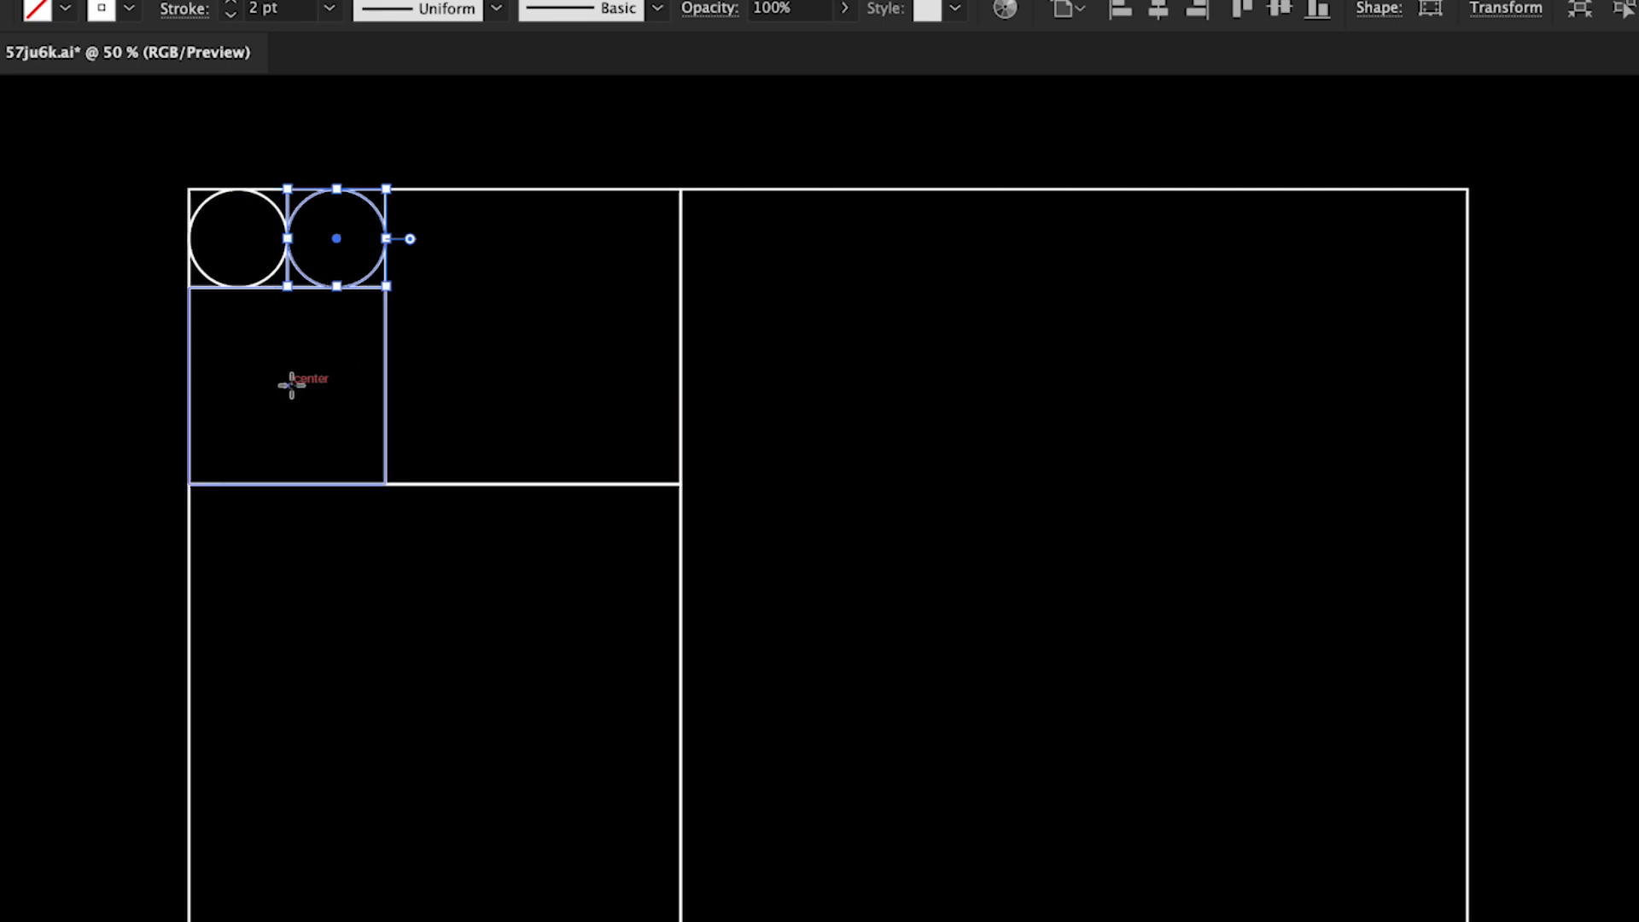
pyautogui.moveTo(287, 382); pyautogui.dragTo(386, 483)
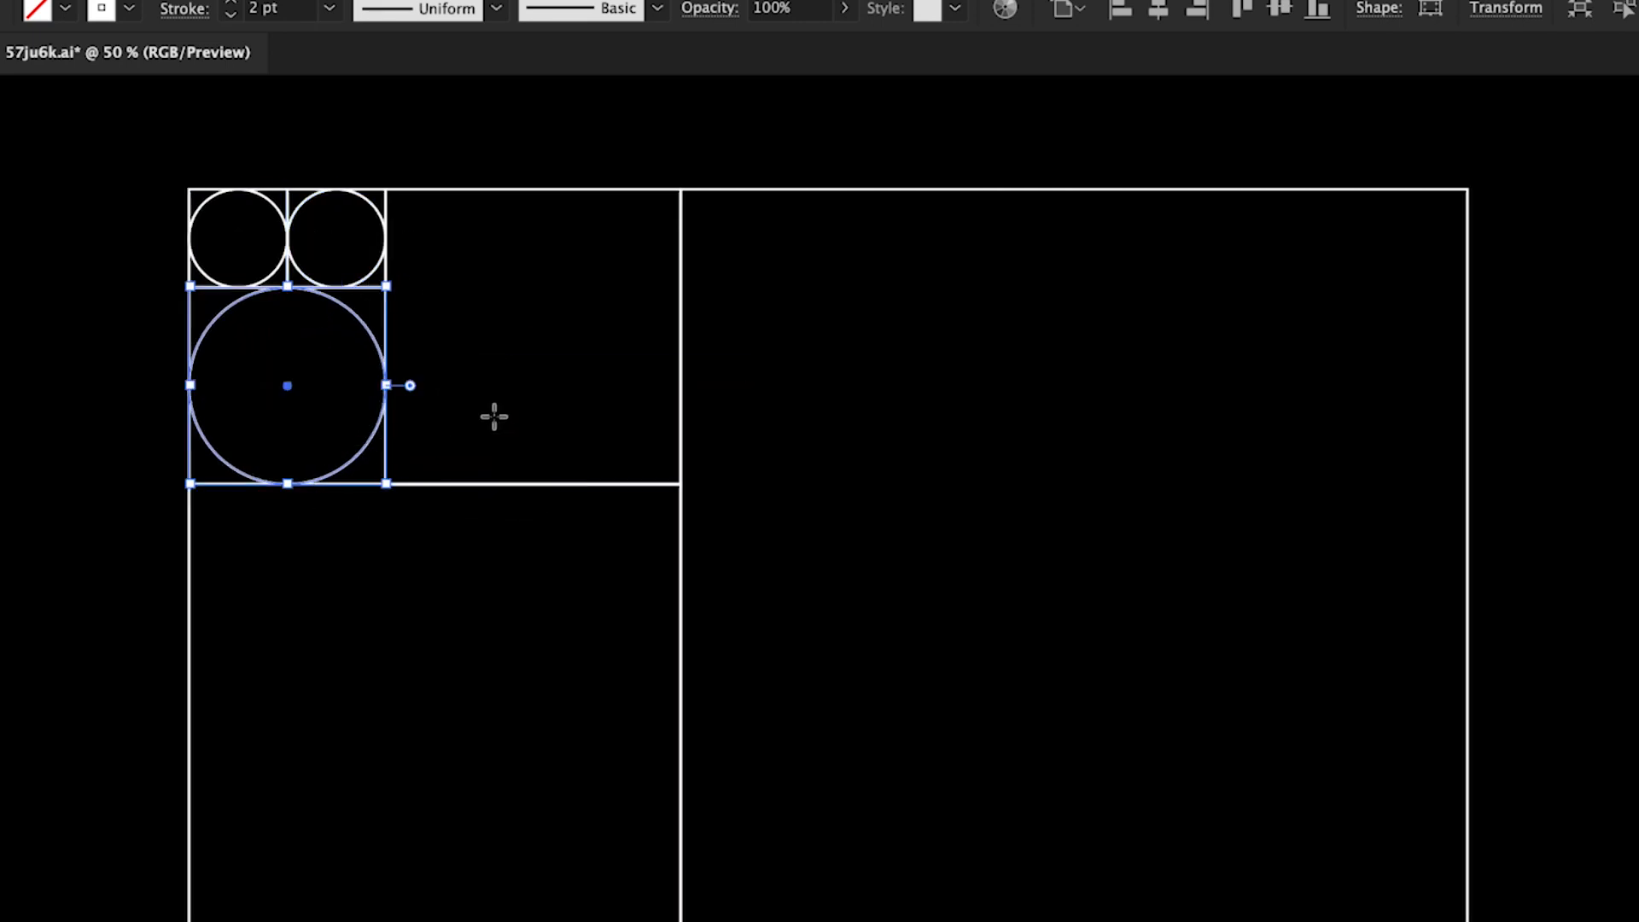
# Step: Draw inscribed circles from the centres of the three largest squares, each touching its square's edges
pyautogui.moveTo(536, 337); pyautogui.dragTo(627, 472)
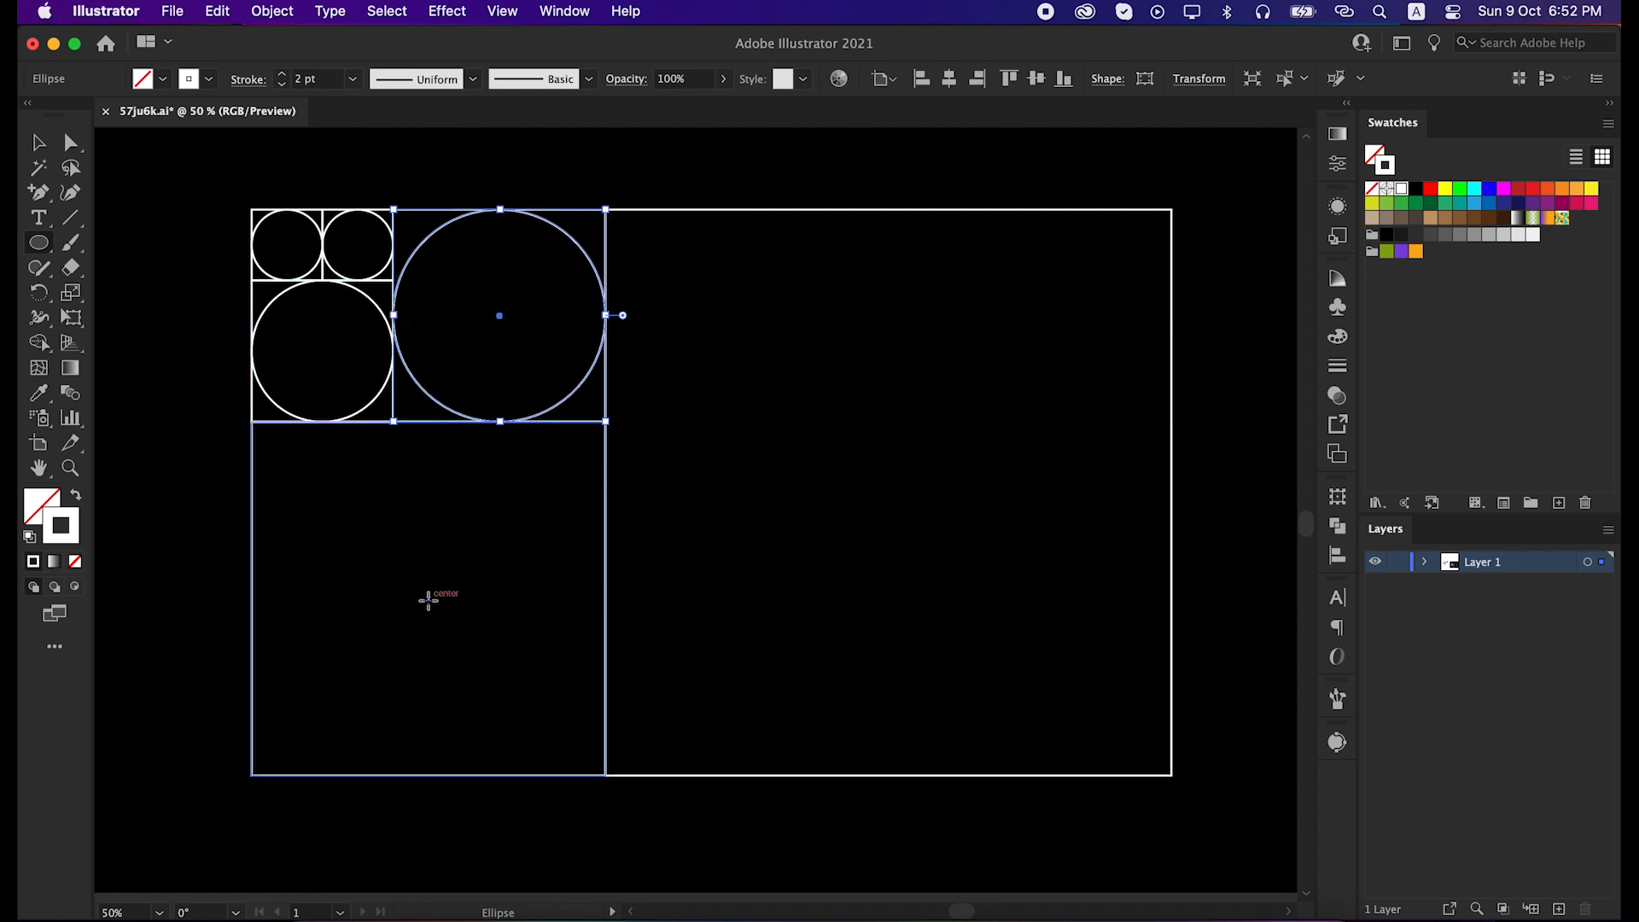
pyautogui.moveTo(428, 597); pyautogui.dragTo(571, 768)
pyautogui.press('super+shift+a')
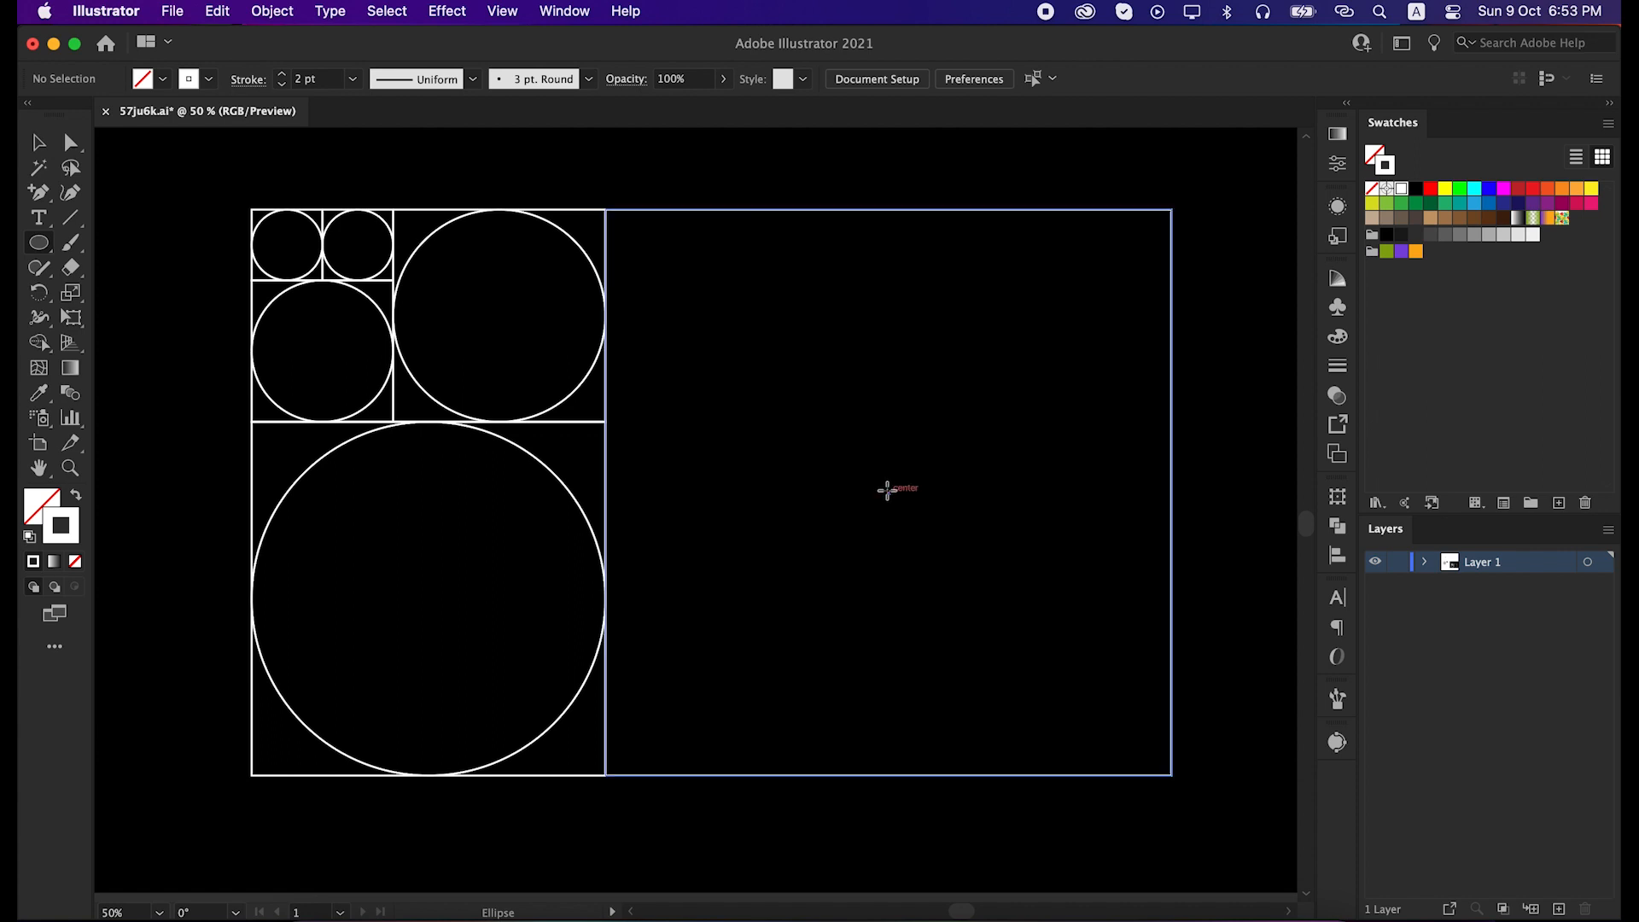
pyautogui.moveTo(889, 492); pyautogui.dragTo(1145, 774)
pyautogui.press('v')
pyautogui.click(1213, 556)
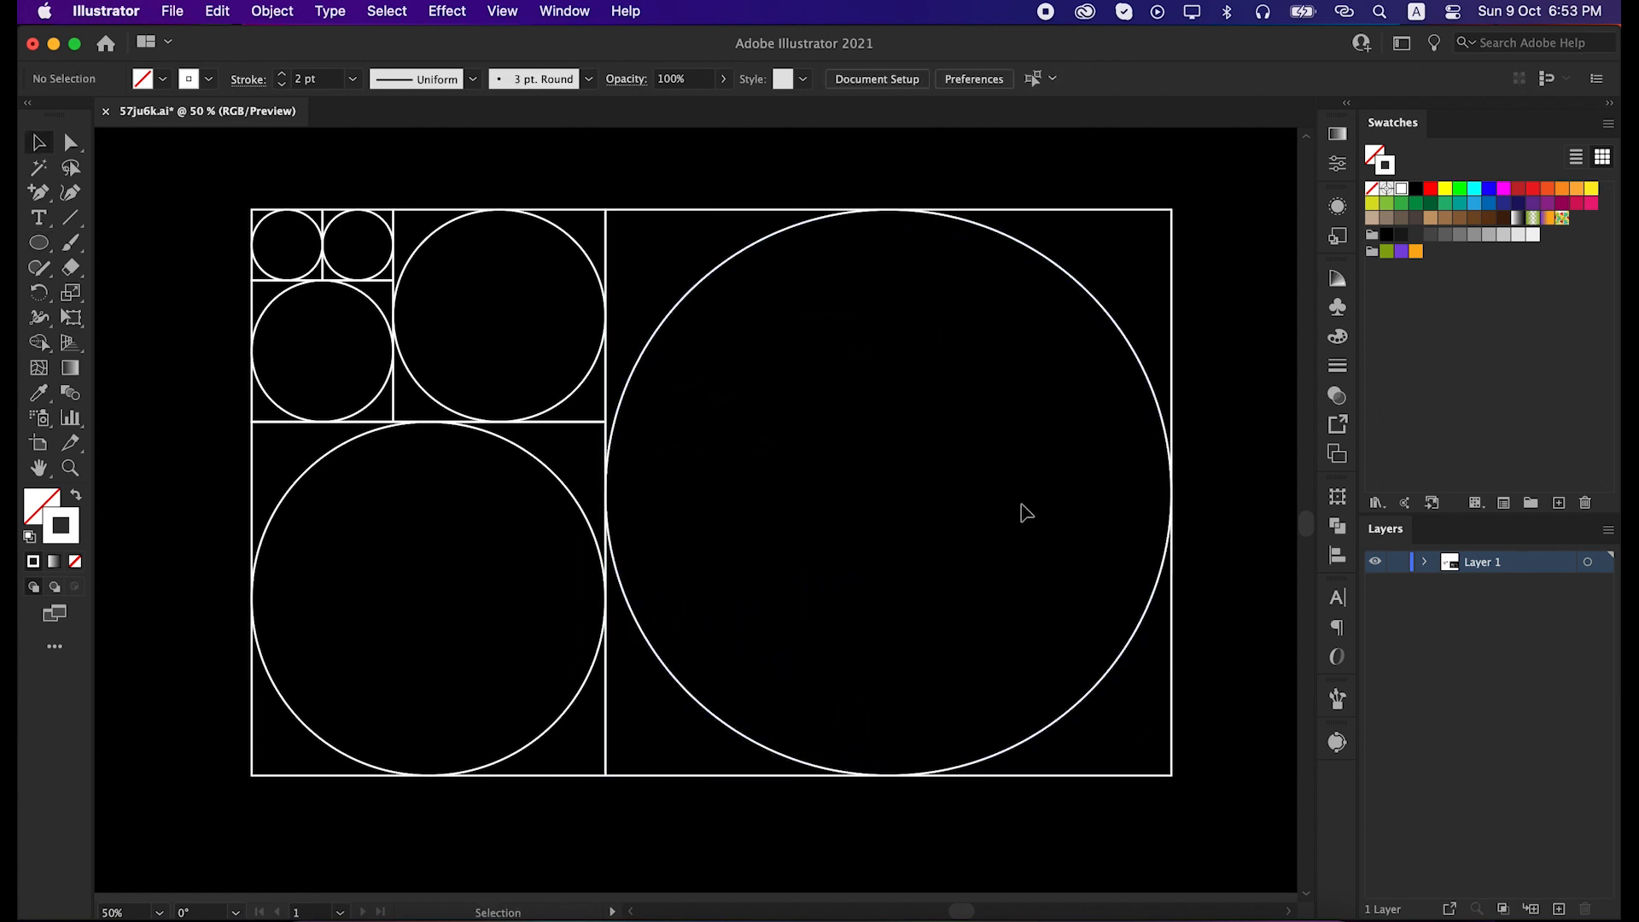
# Step: Scale down the whole grid with its circles and move the largest circle out to the grid's left
pyautogui.moveTo(181, 189); pyautogui.dragTo(1005, 713)
pyautogui.moveTo(943, 646); pyautogui.dragTo(510, 598)
pyautogui.click(1109, 717)
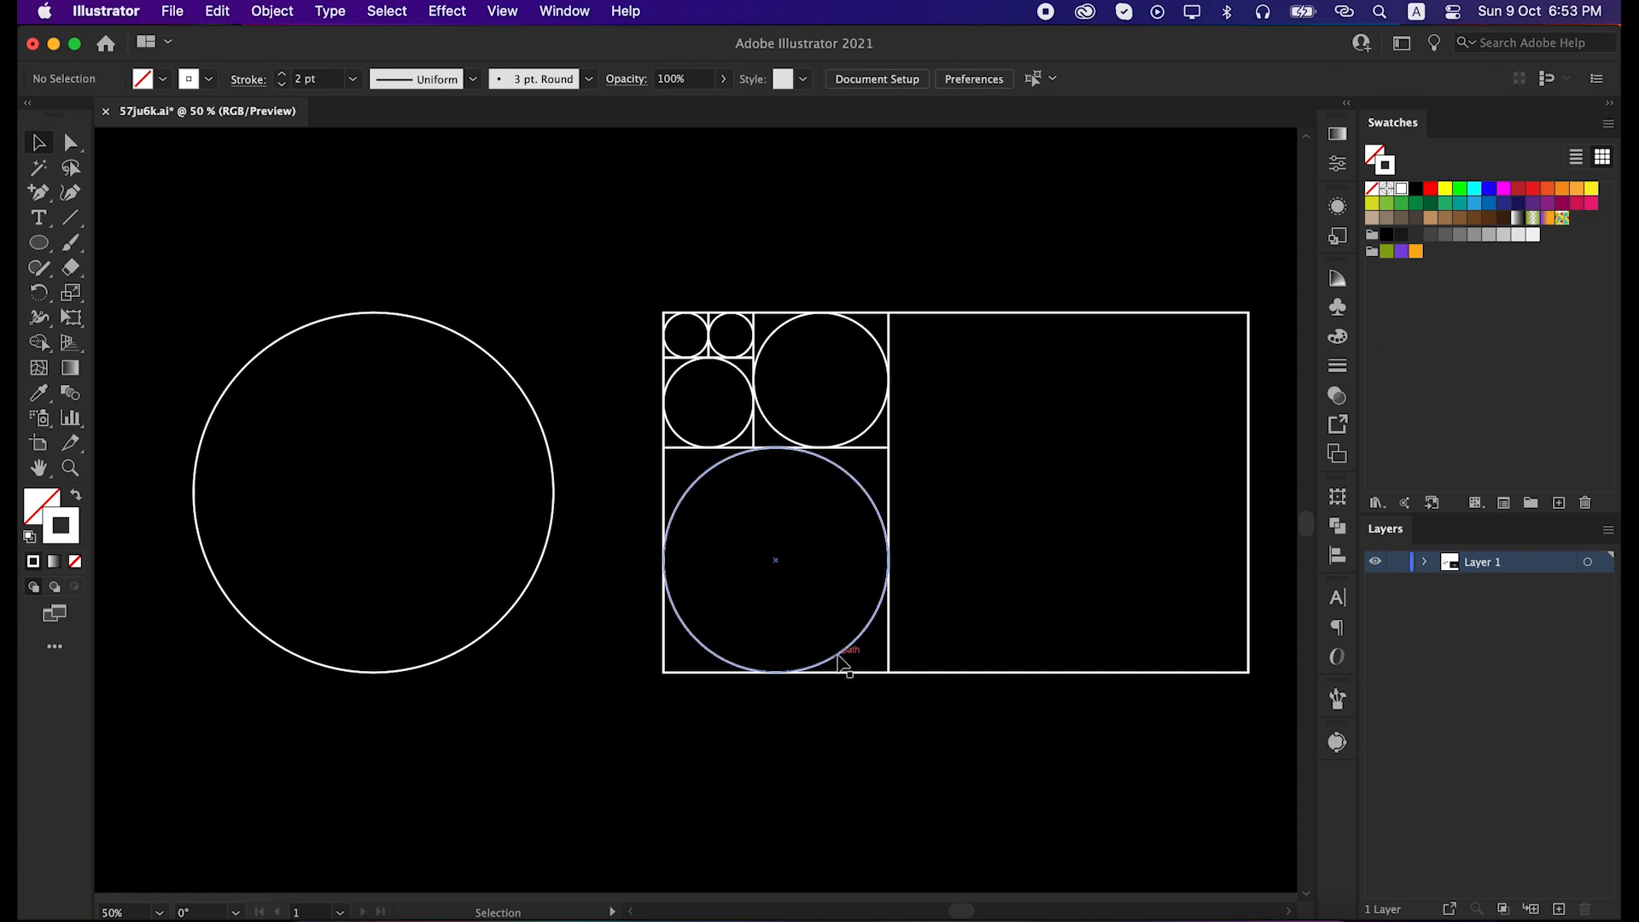
# Step: Move the next two largest circles into the big circle, stacking the smaller above the larger on its vertical axis
pyautogui.moveTo(837, 659); pyautogui.dragTo(427, 659)
pyautogui.click(531, 717)
pyautogui.moveTo(873, 421); pyautogui.dragTo(376, 386)
pyautogui.click(548, 204)
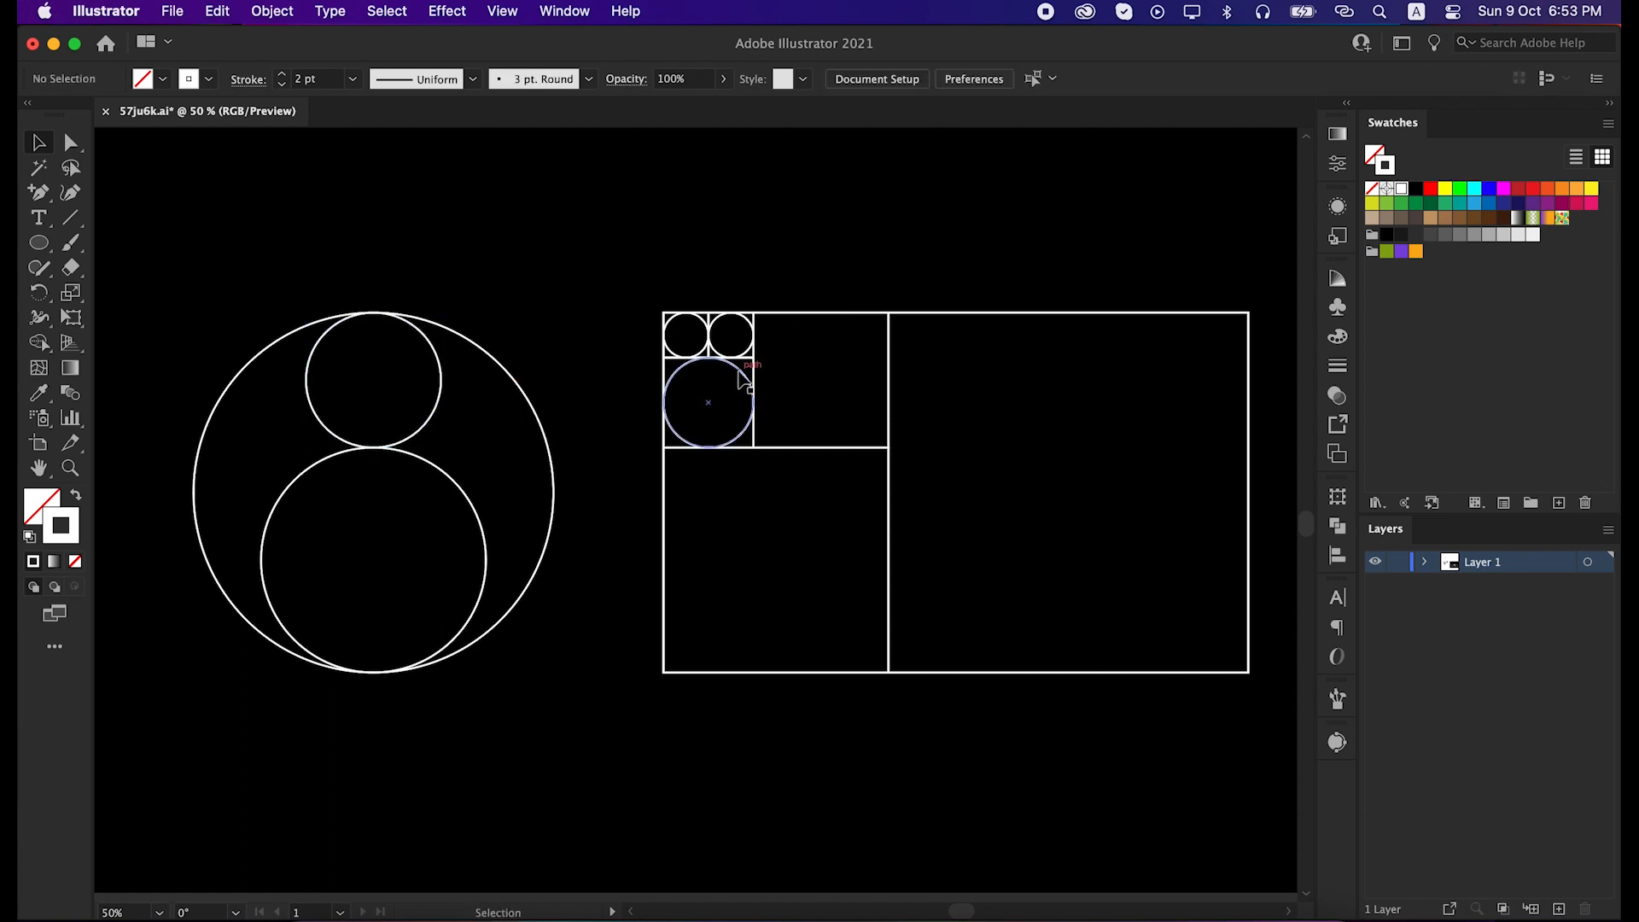
# Step: Move the next smaller circle and one of the smallest into the upper inner circle, stacked along its vertical axis
pyautogui.moveTo(729, 384); pyautogui.dragTo(374, 410)
pyautogui.click(574, 183)
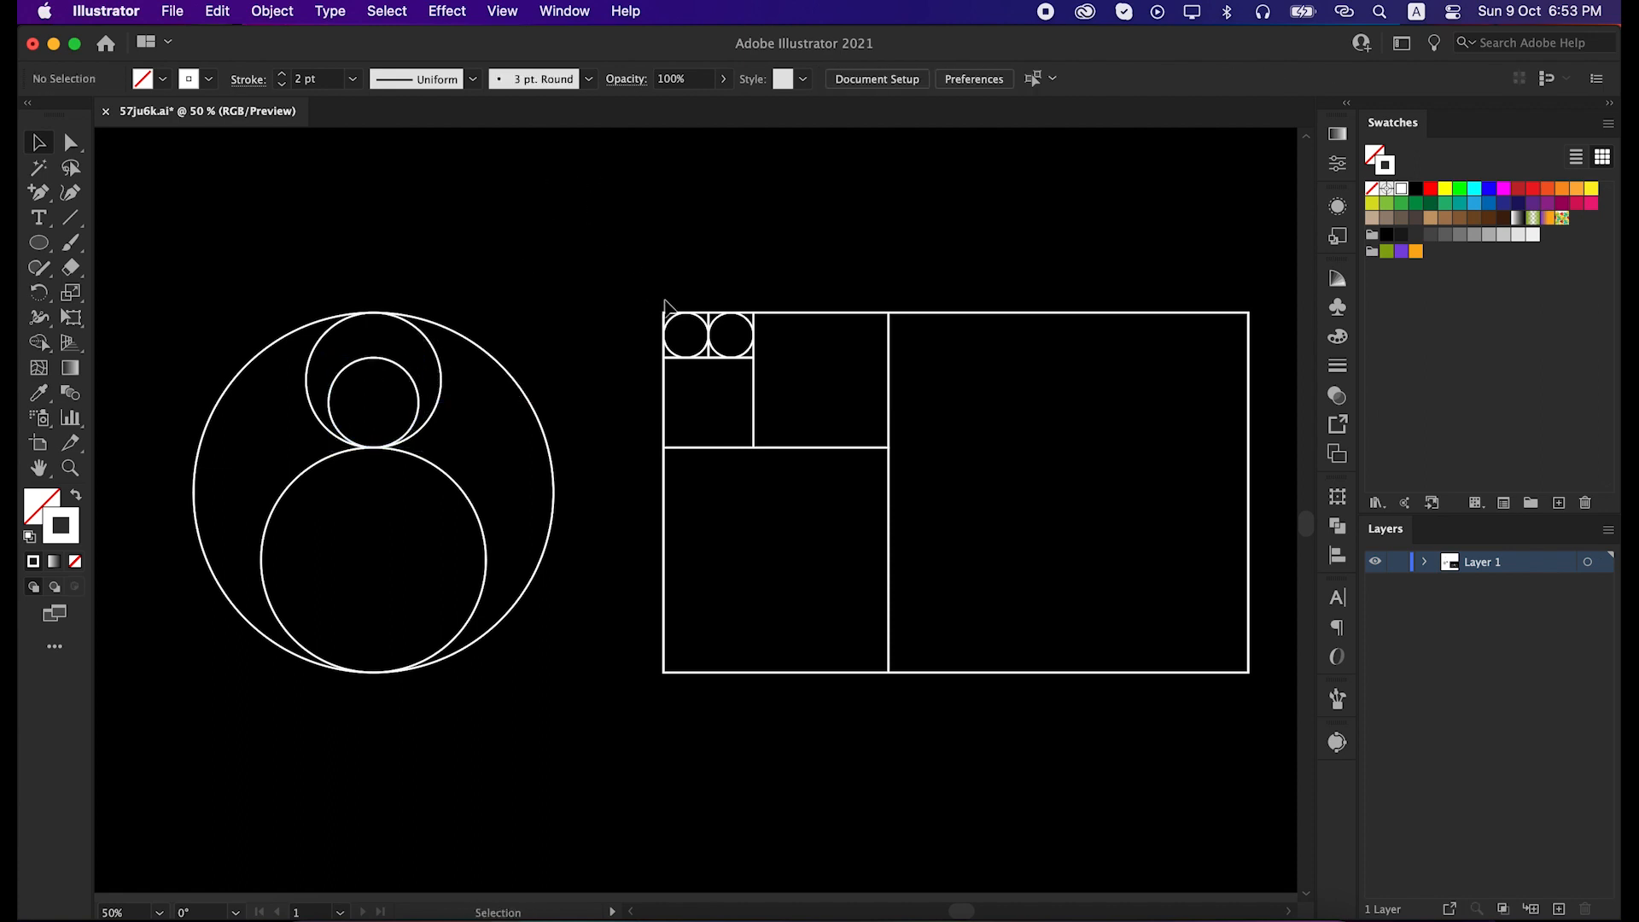
pyautogui.moveTo(698, 324); pyautogui.dragTo(373, 335)
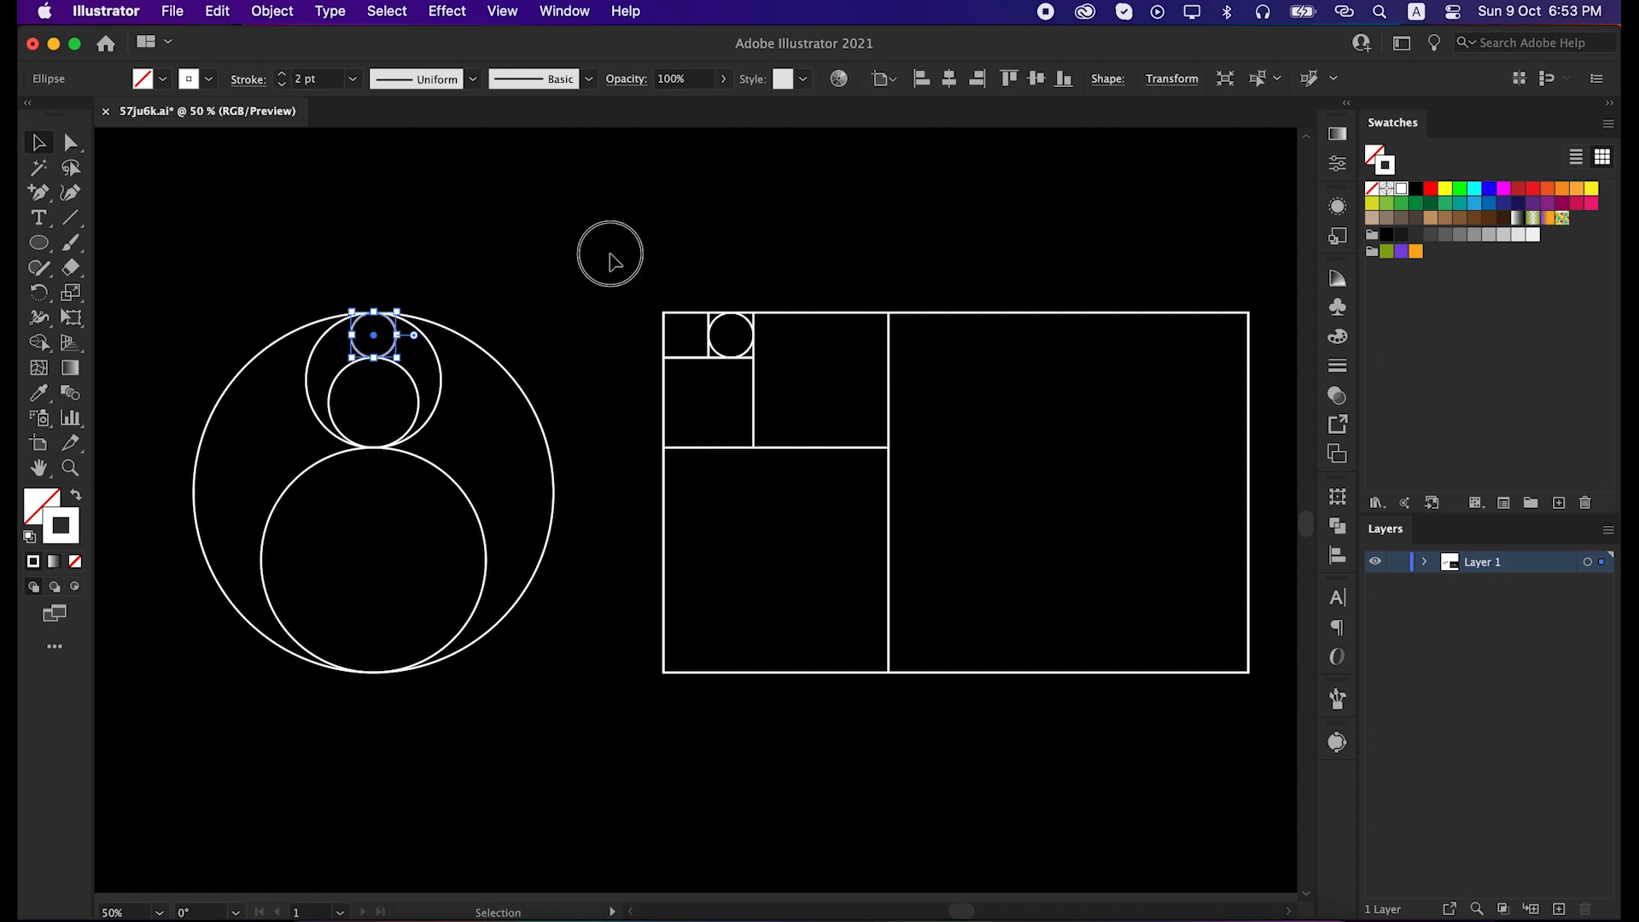
# Step: Delete the square grid with its leftover circle, and centre and enlarge the remaining nested circles in the workspace
pyautogui.moveTo(630, 253); pyautogui.dragTo(1053, 724)
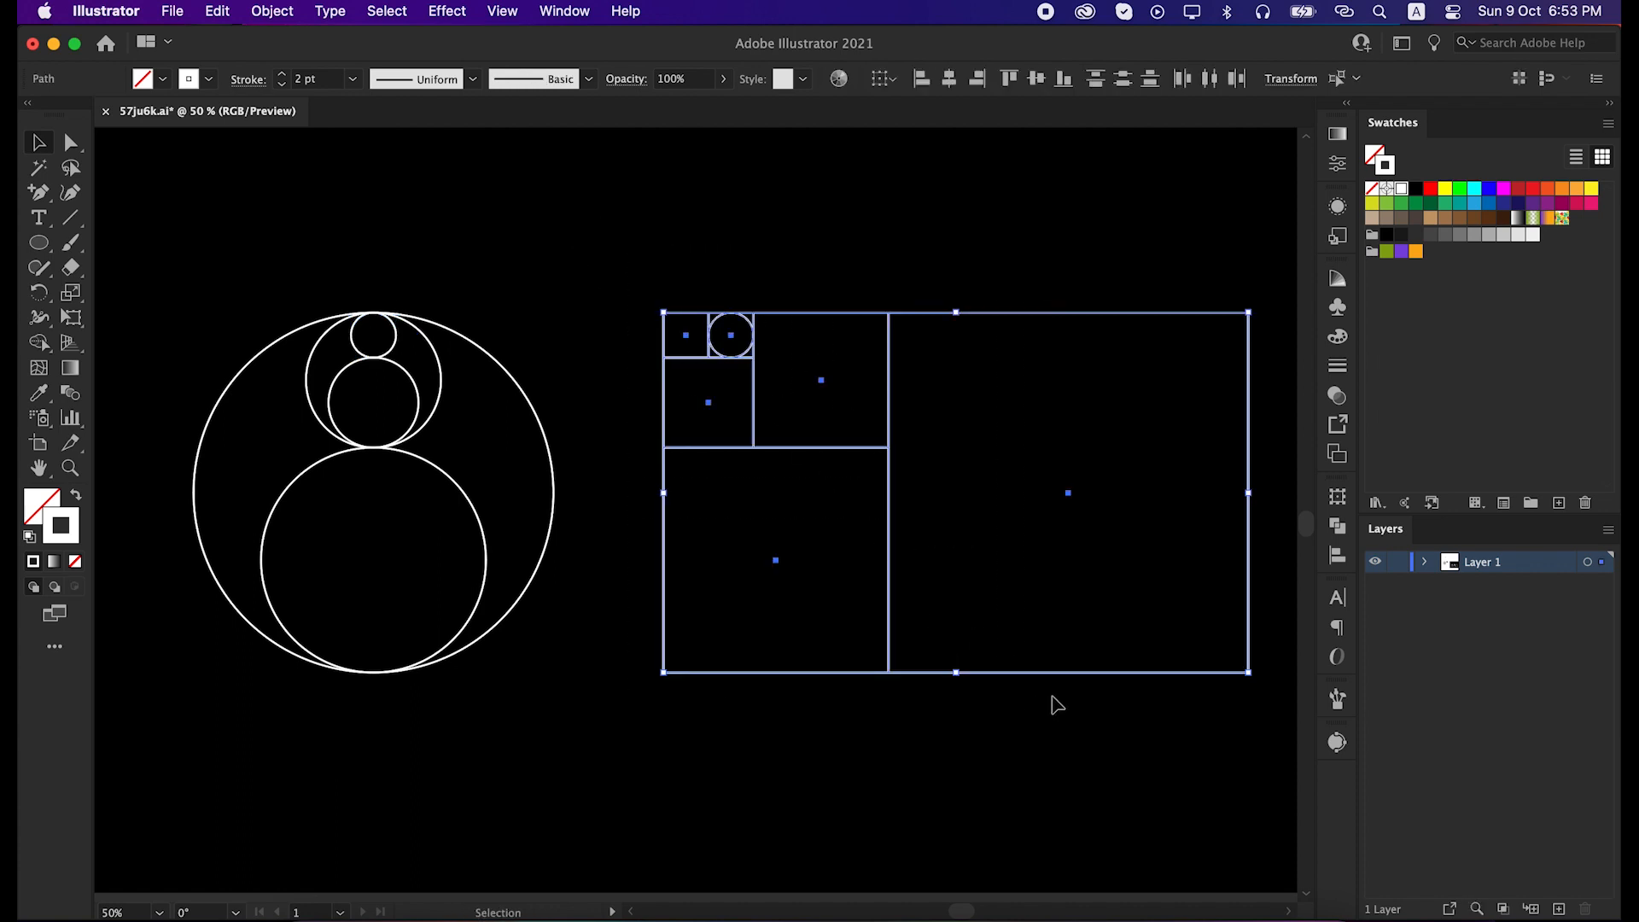
pyautogui.press('Delete')
pyautogui.moveTo(250, 289); pyautogui.dragTo(485, 694)
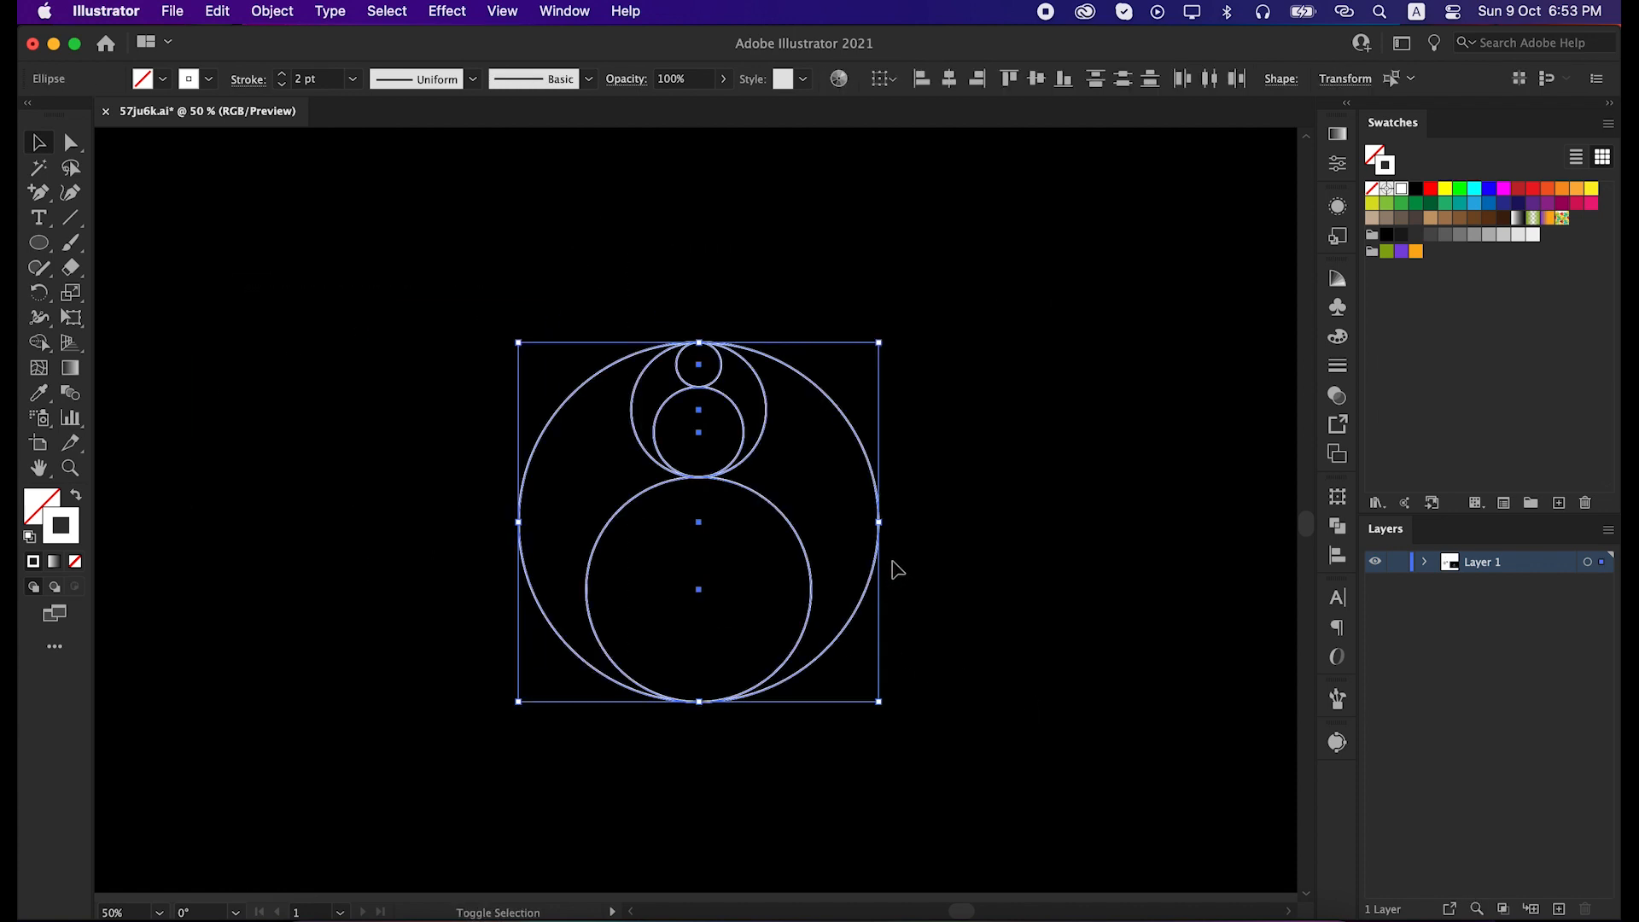
pyautogui.moveTo(879, 522); pyautogui.dragTo(906, 521)
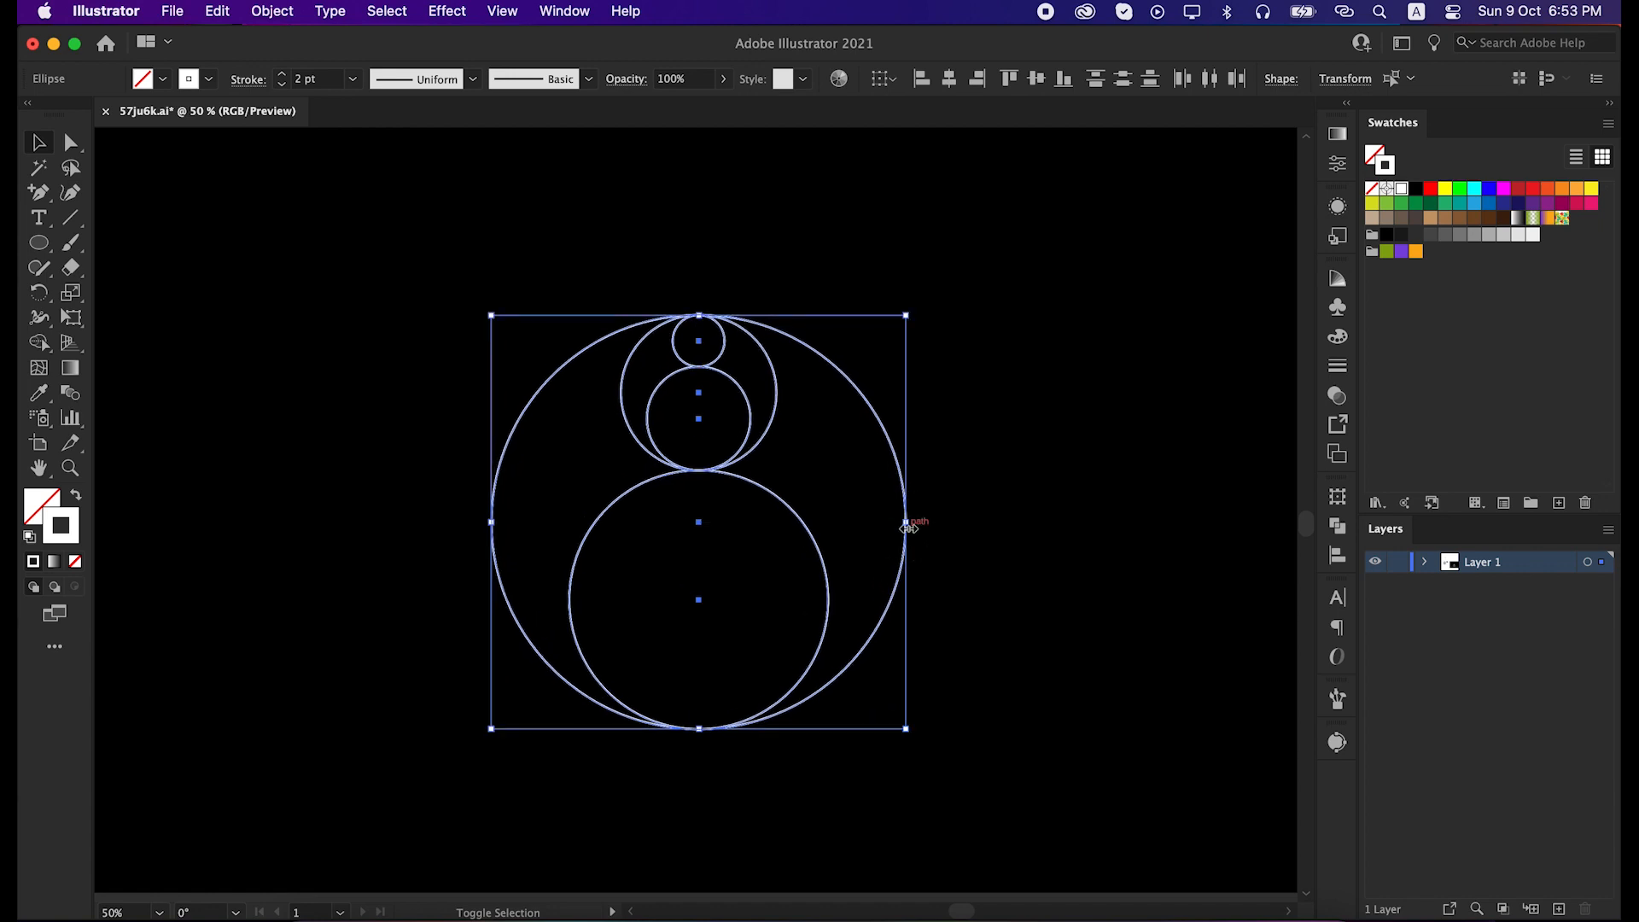
# Step: Align all the circles concentrically using the outermost circle as key object, and scale the concentric set up slightly
pyautogui.click(876, 418)
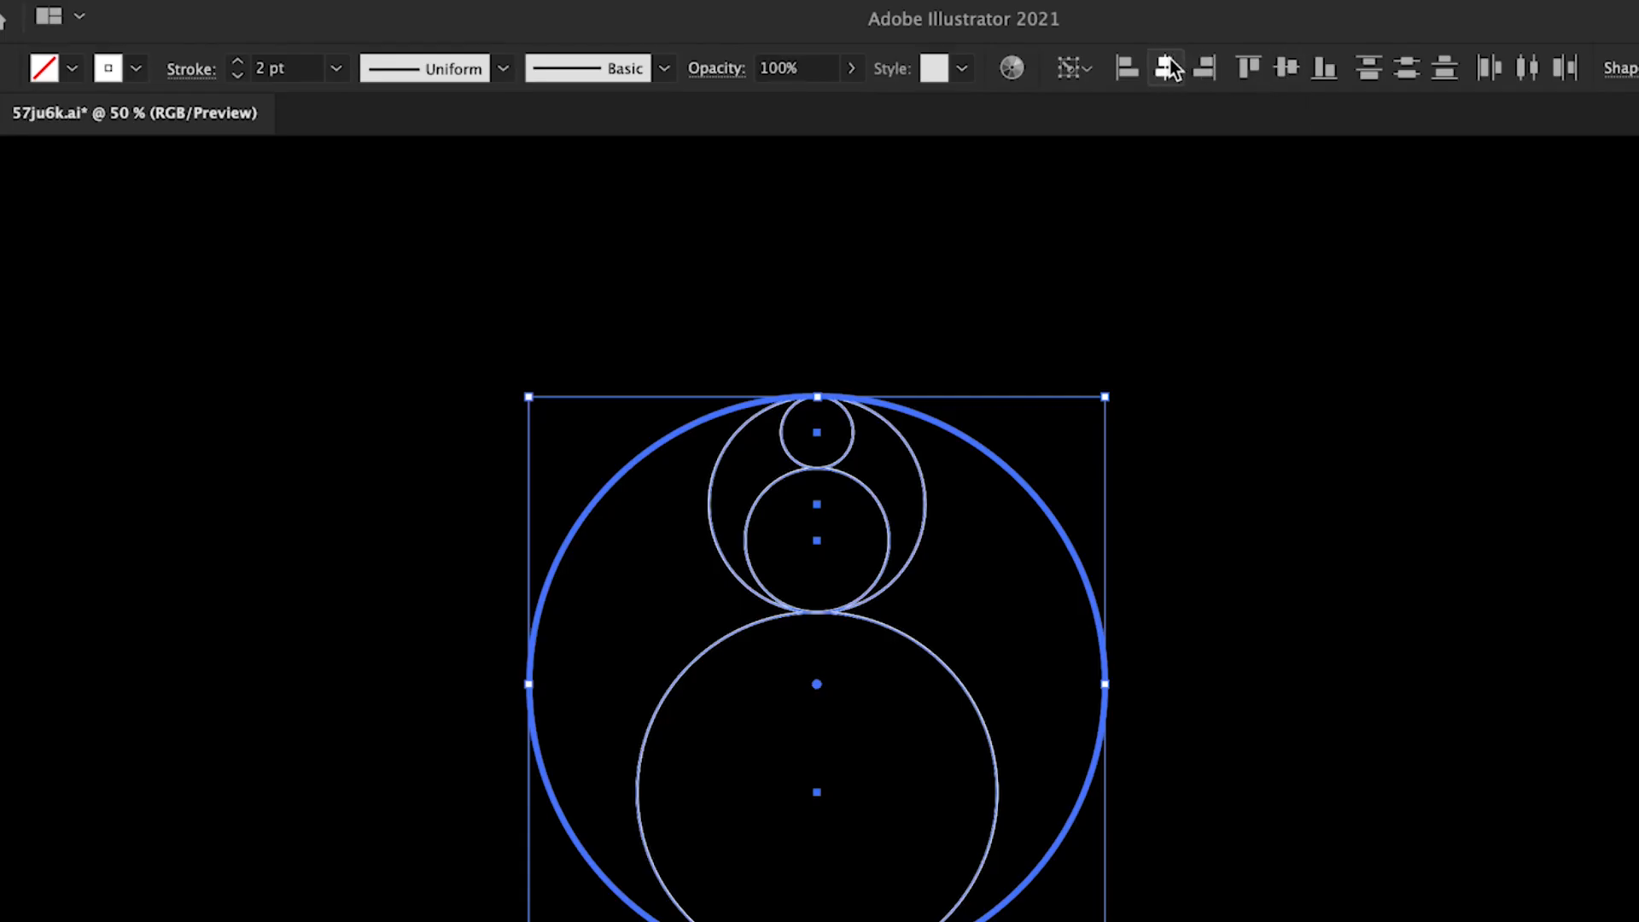
pyautogui.click(1286, 68)
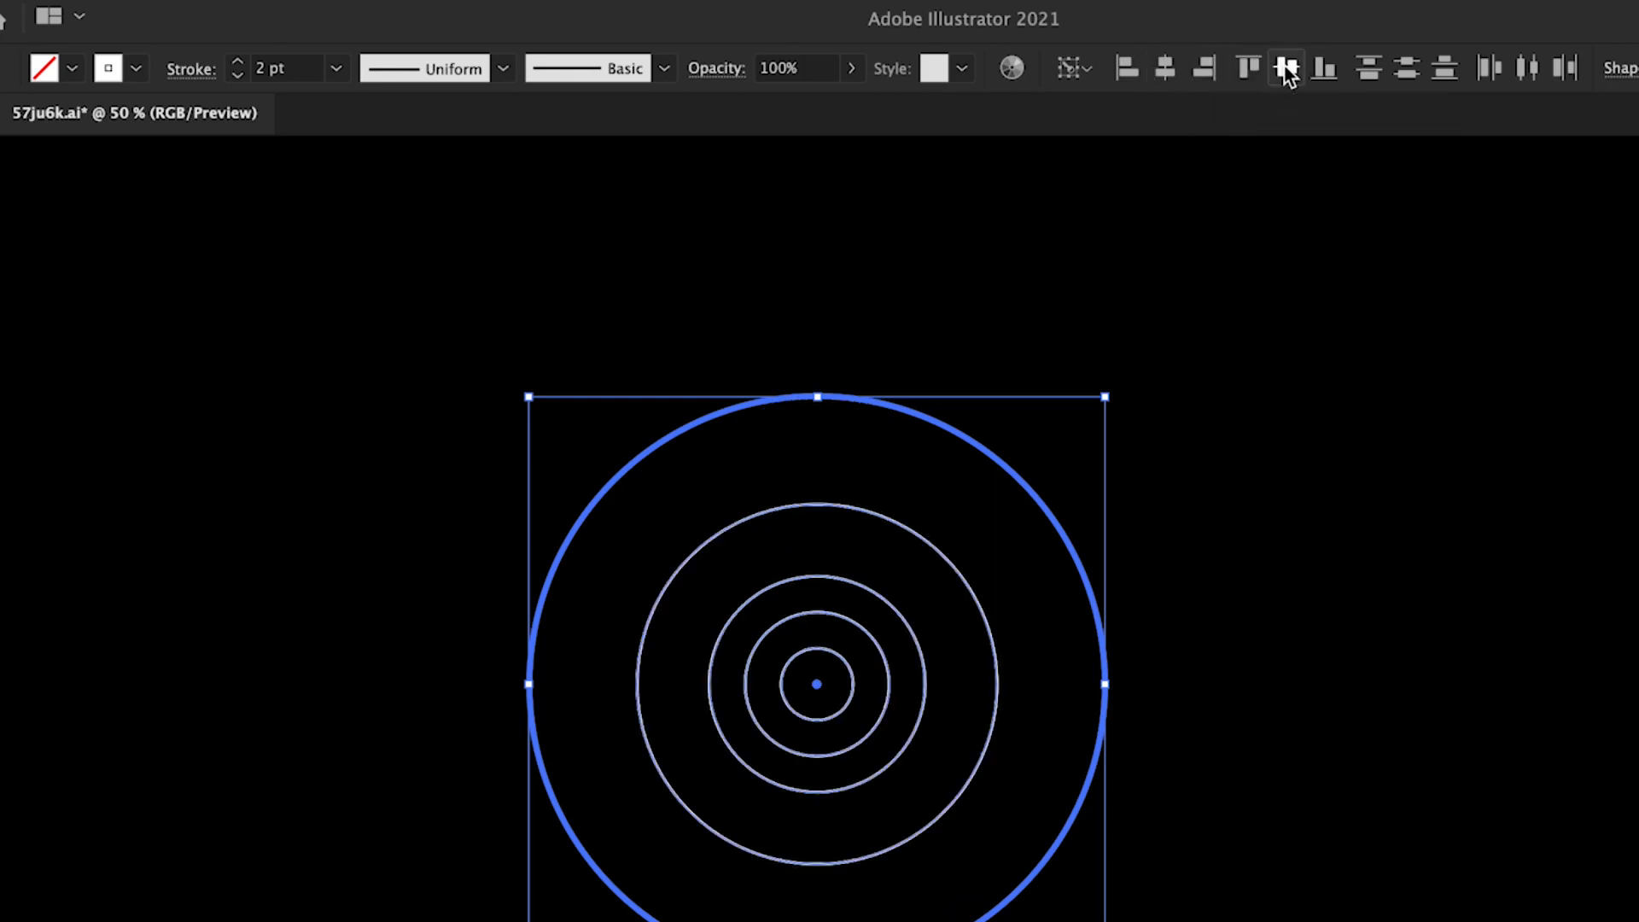
pyautogui.click(1397, 439)
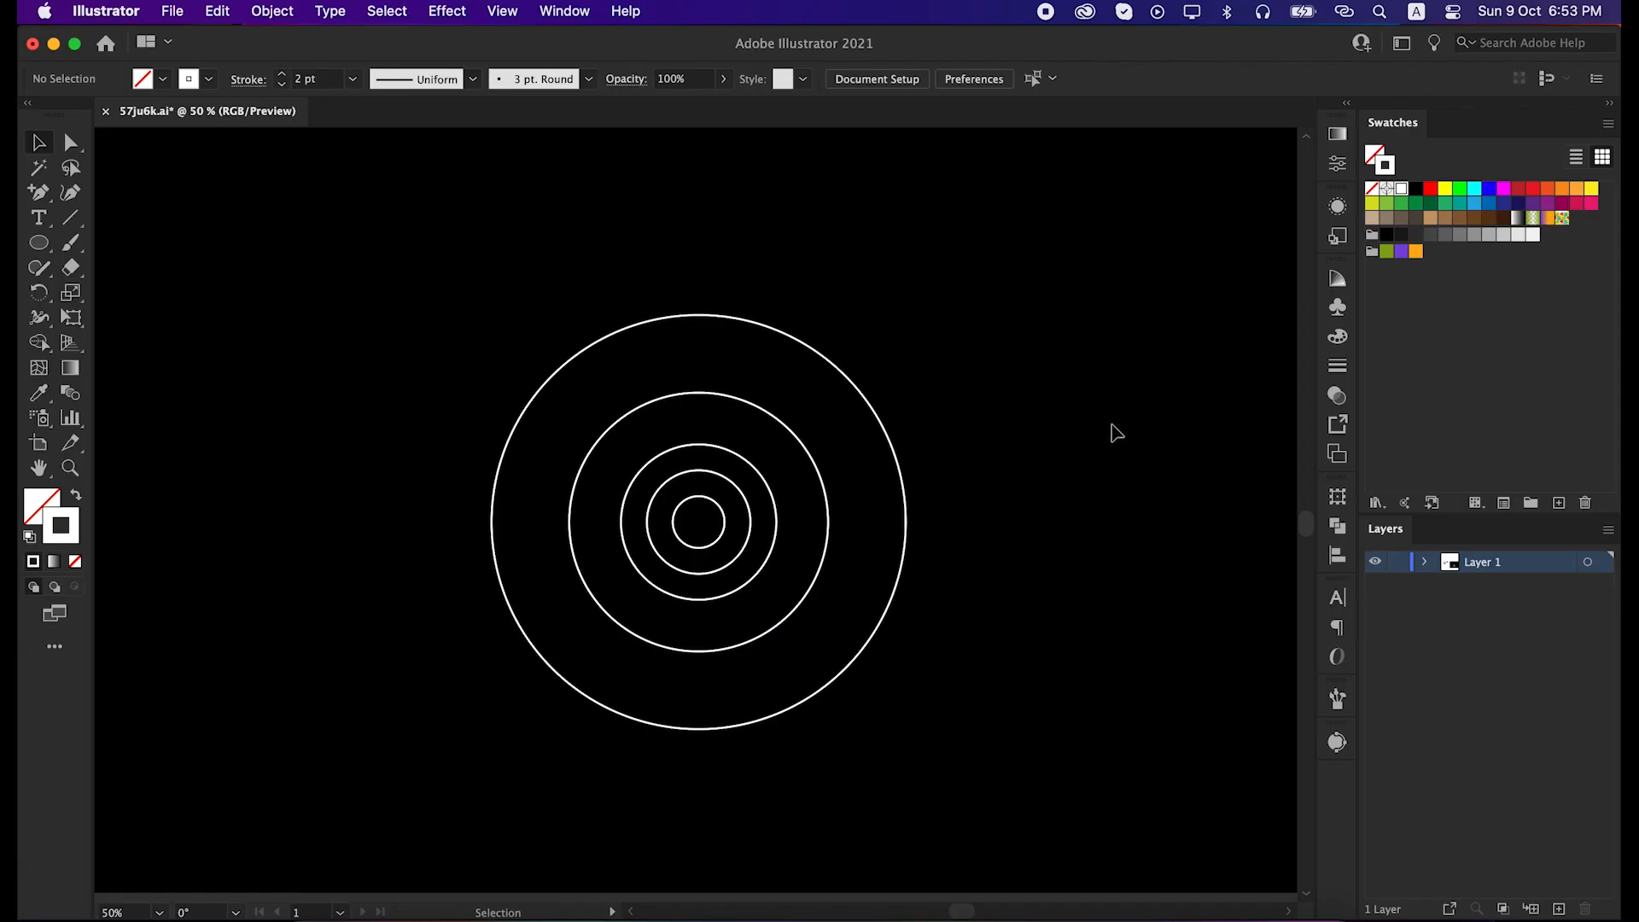
pyautogui.moveTo(1053, 372); pyautogui.dragTo(629, 680)
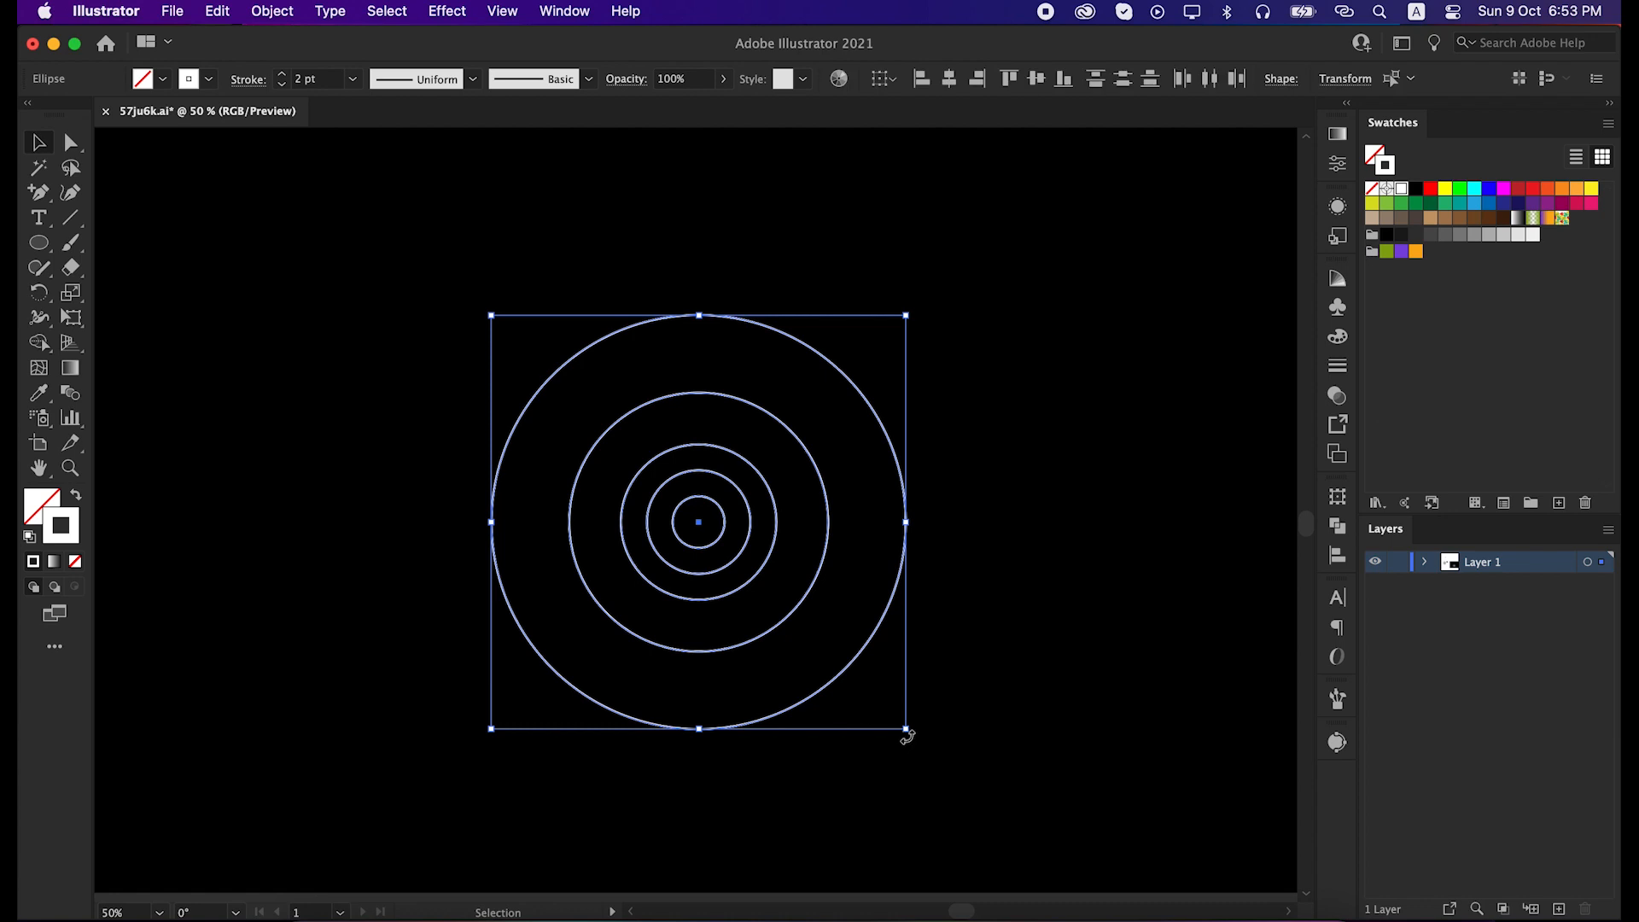
pyautogui.moveTo(904, 732); pyautogui.dragTo(919, 742)
pyautogui.click(1095, 700)
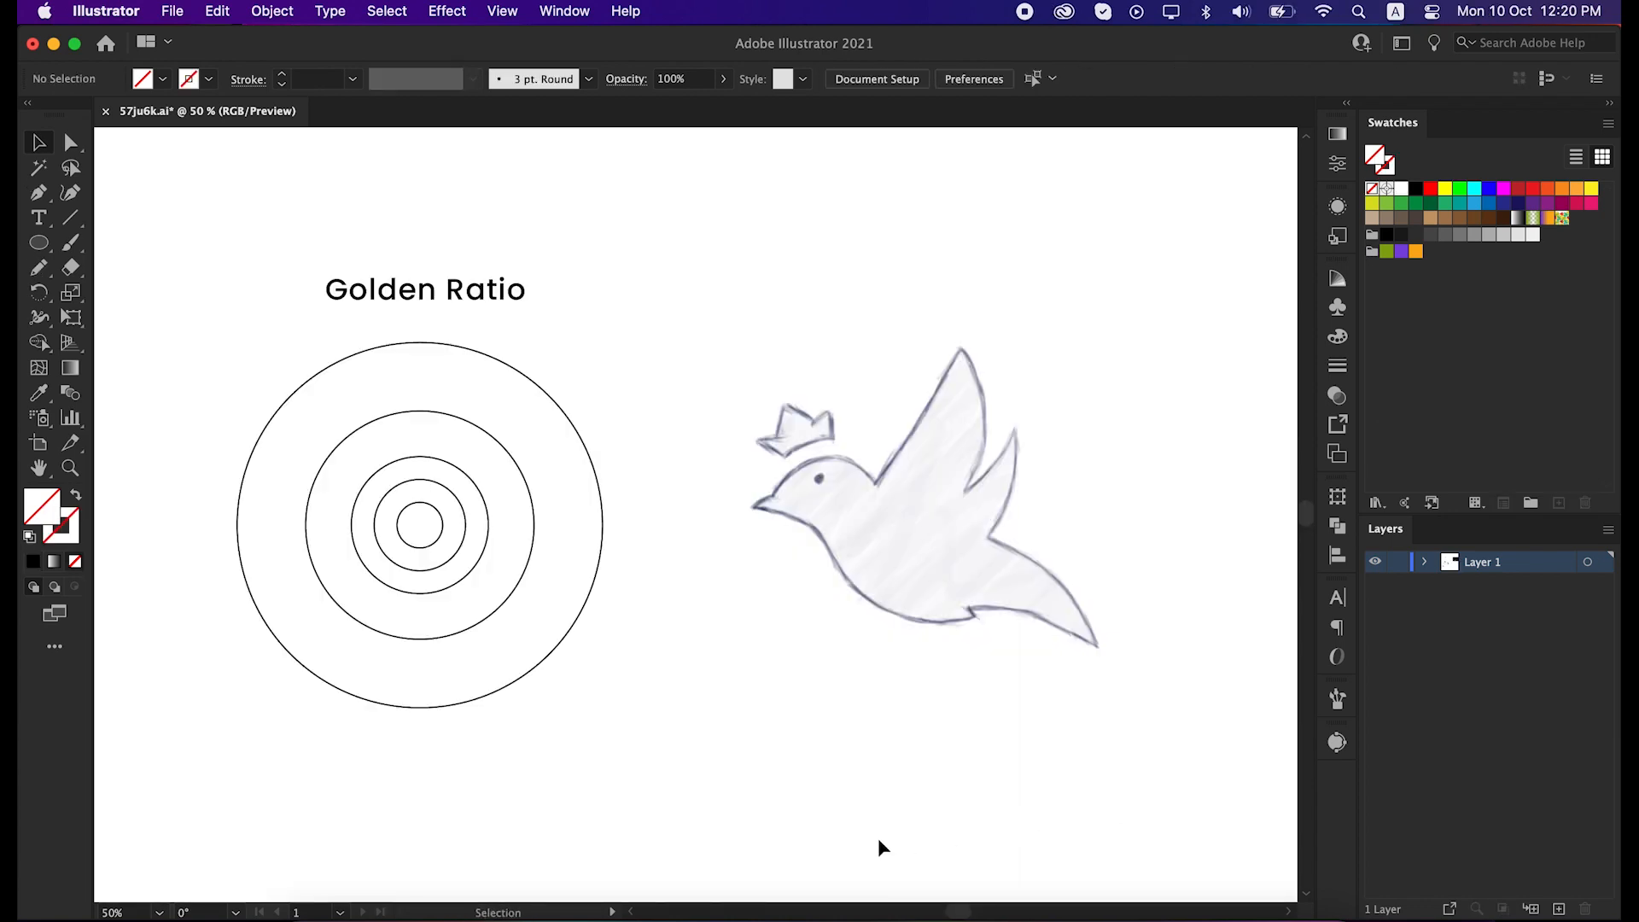
# Step: Move the bird sketch over the golden-ratio circles and send it to the back
pyautogui.click(898, 578)
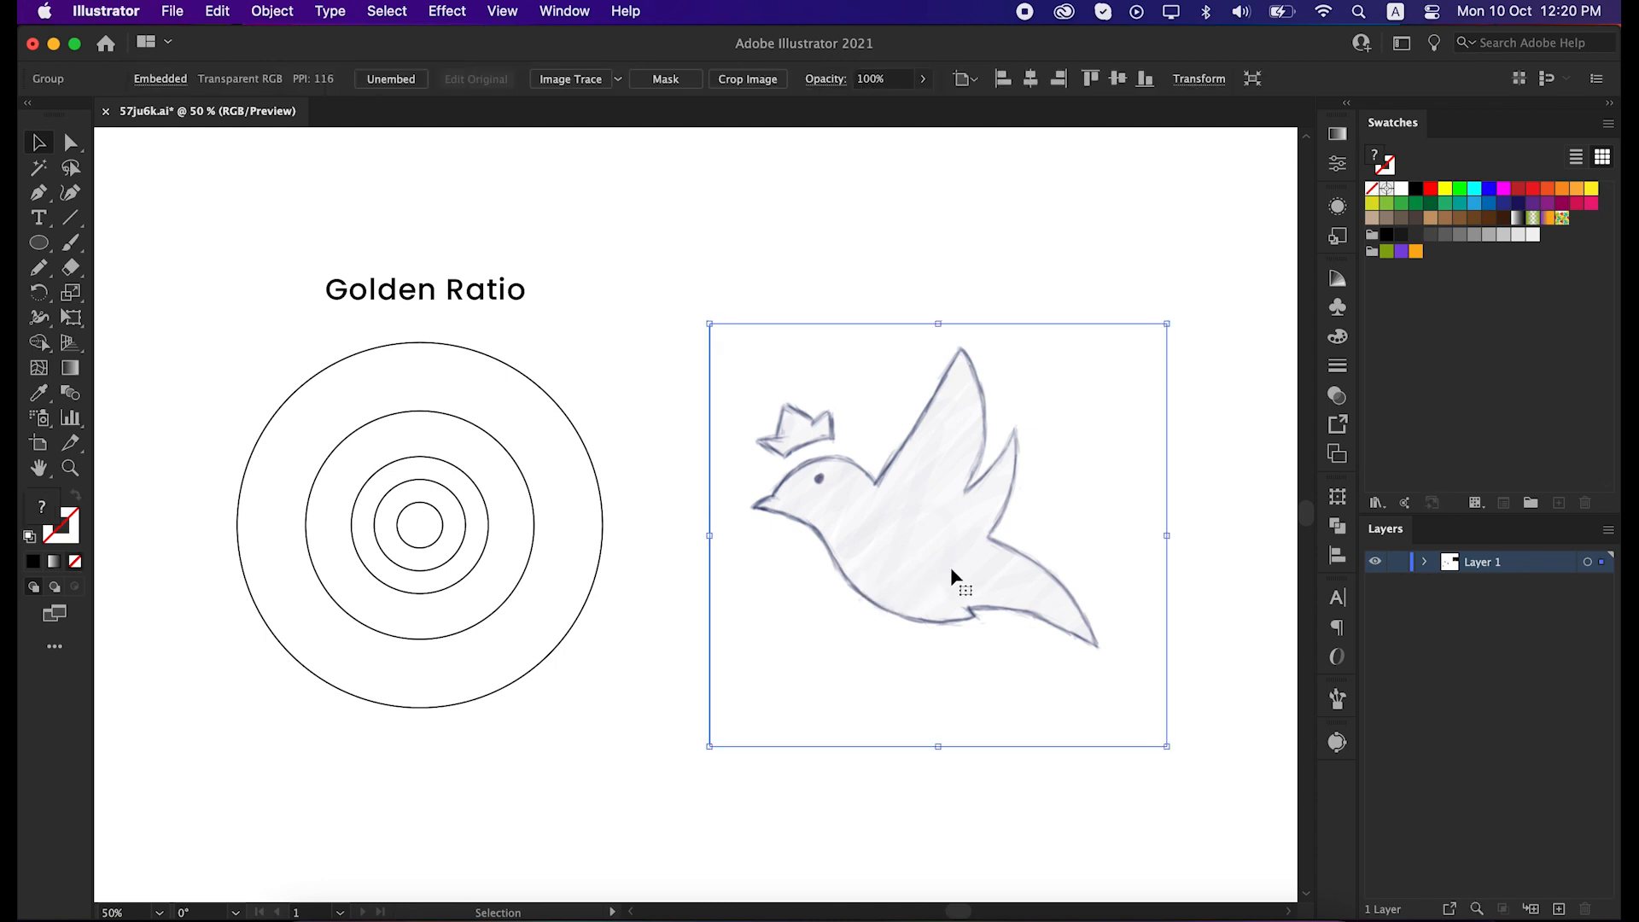
pyautogui.moveTo(989, 571); pyautogui.dragTo(484, 572)
pyautogui.rightClick(423, 524)
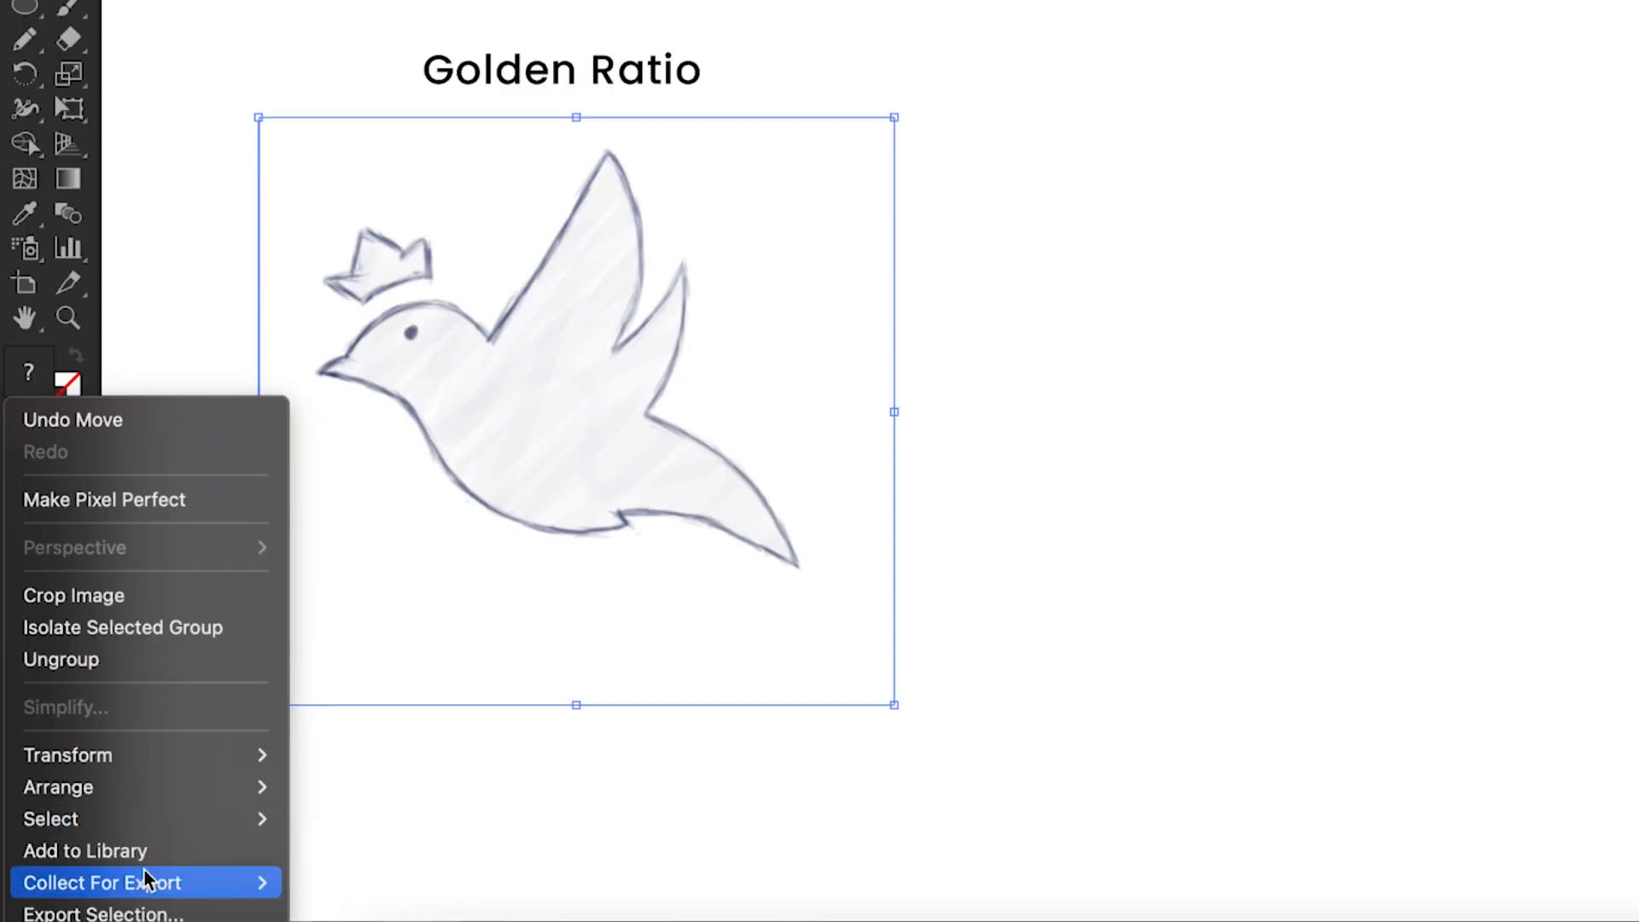
pyautogui.moveTo(132, 789)
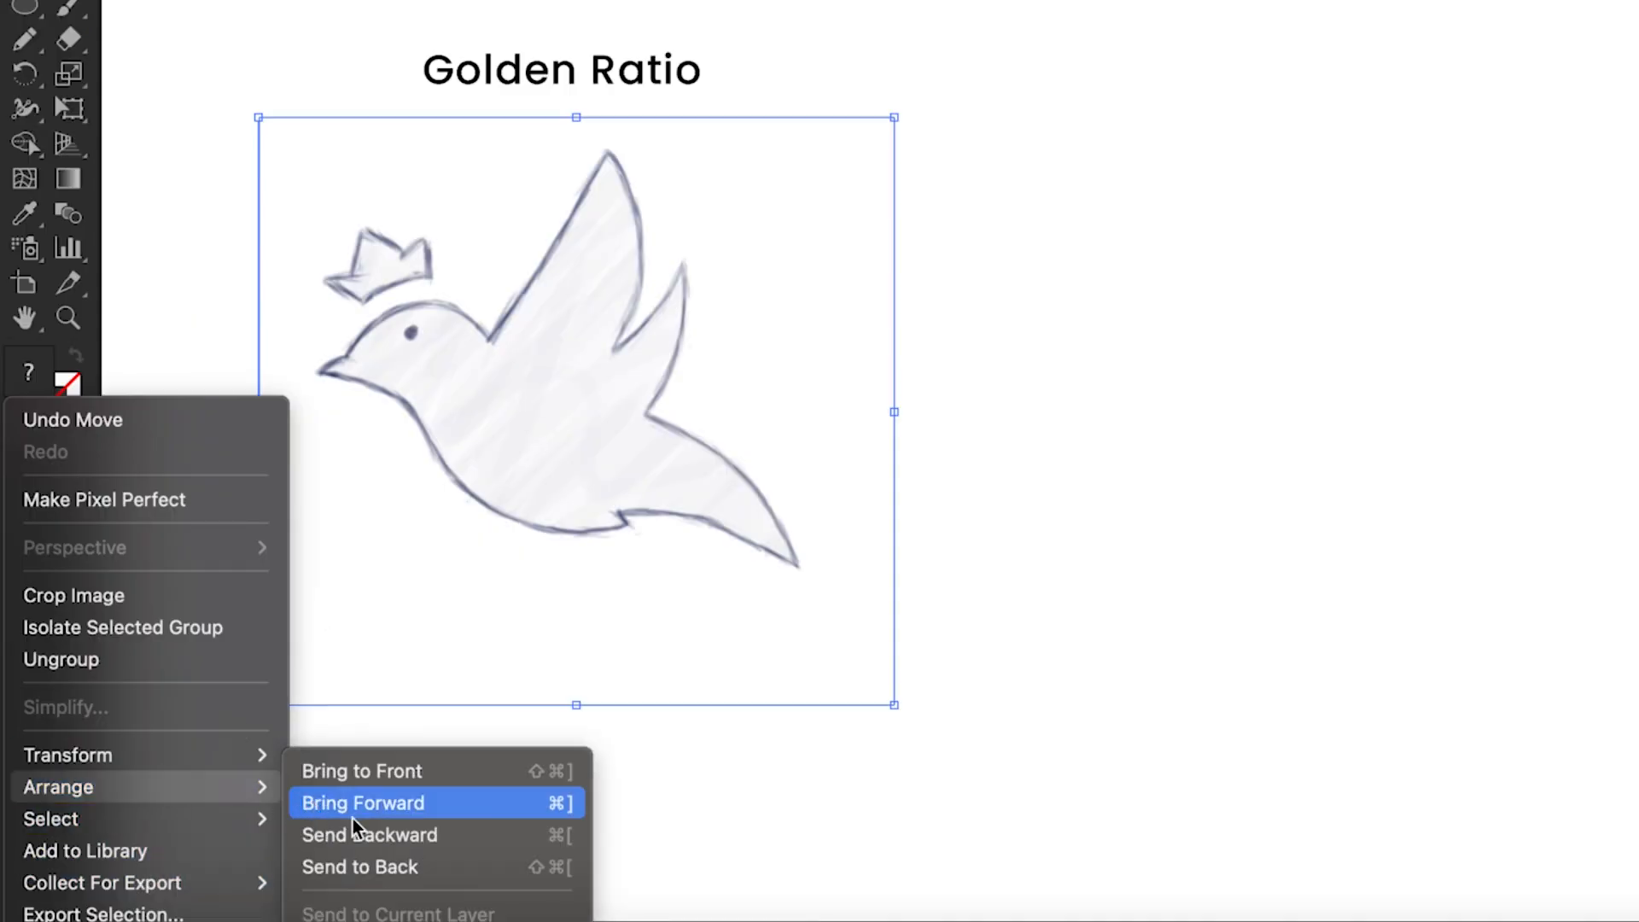
pyautogui.click(376, 866)
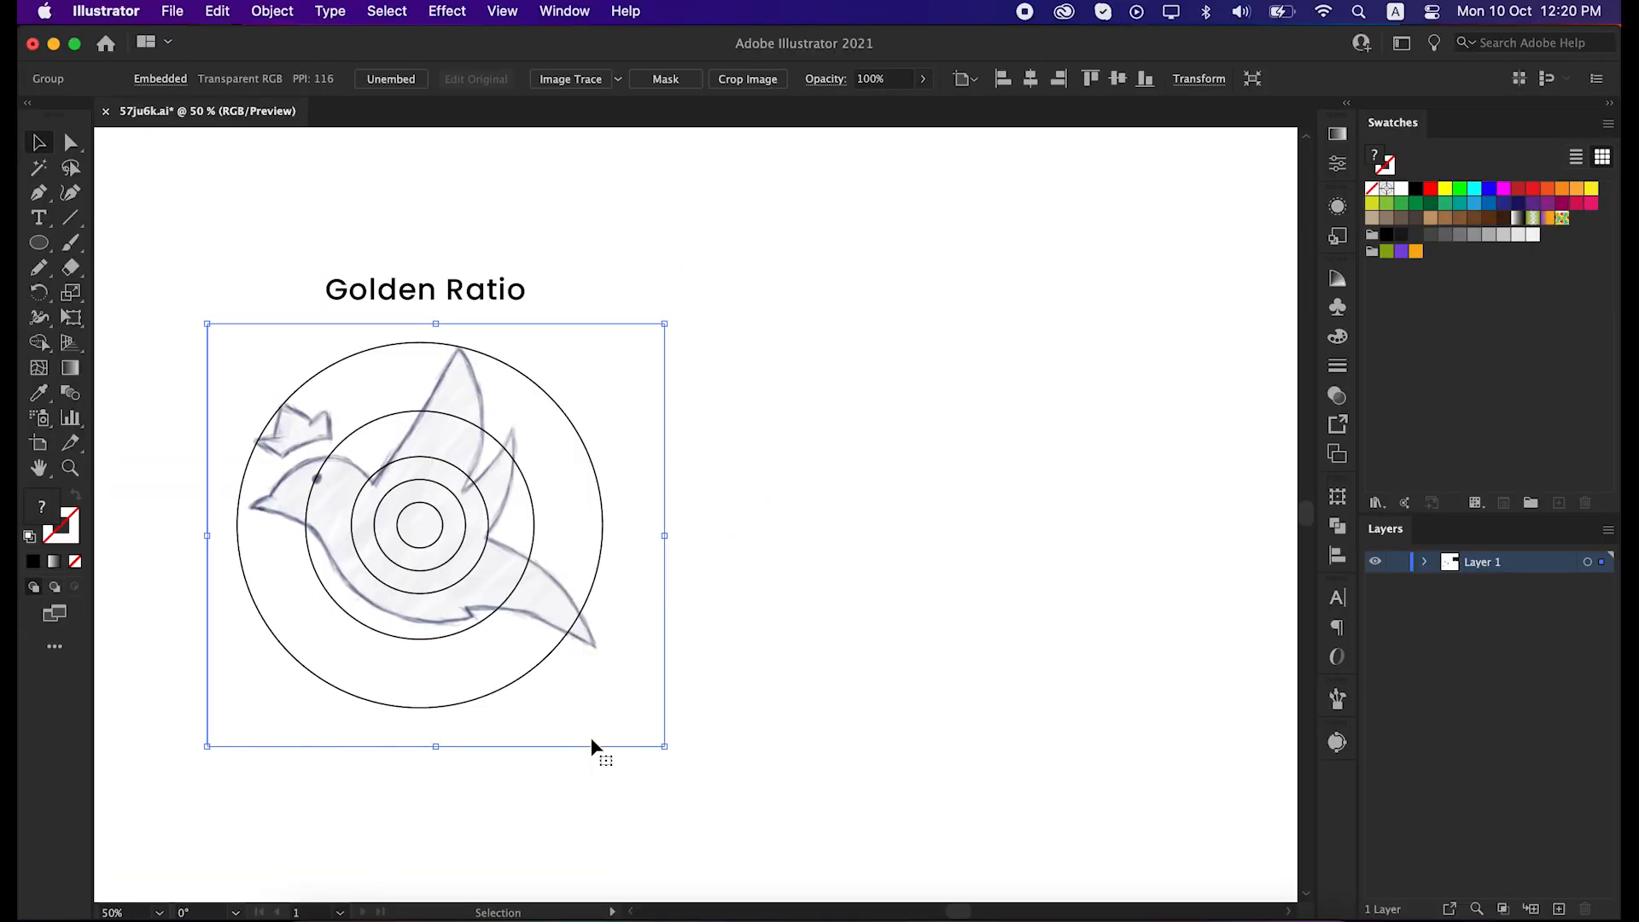
# Step: Move the bird sketch back beside the golden-ratio circles and lock it in place
pyautogui.moveTo(592, 741); pyautogui.dragTo(1016, 723)
pyautogui.click(735, 669)
pyautogui.click(271, 11)
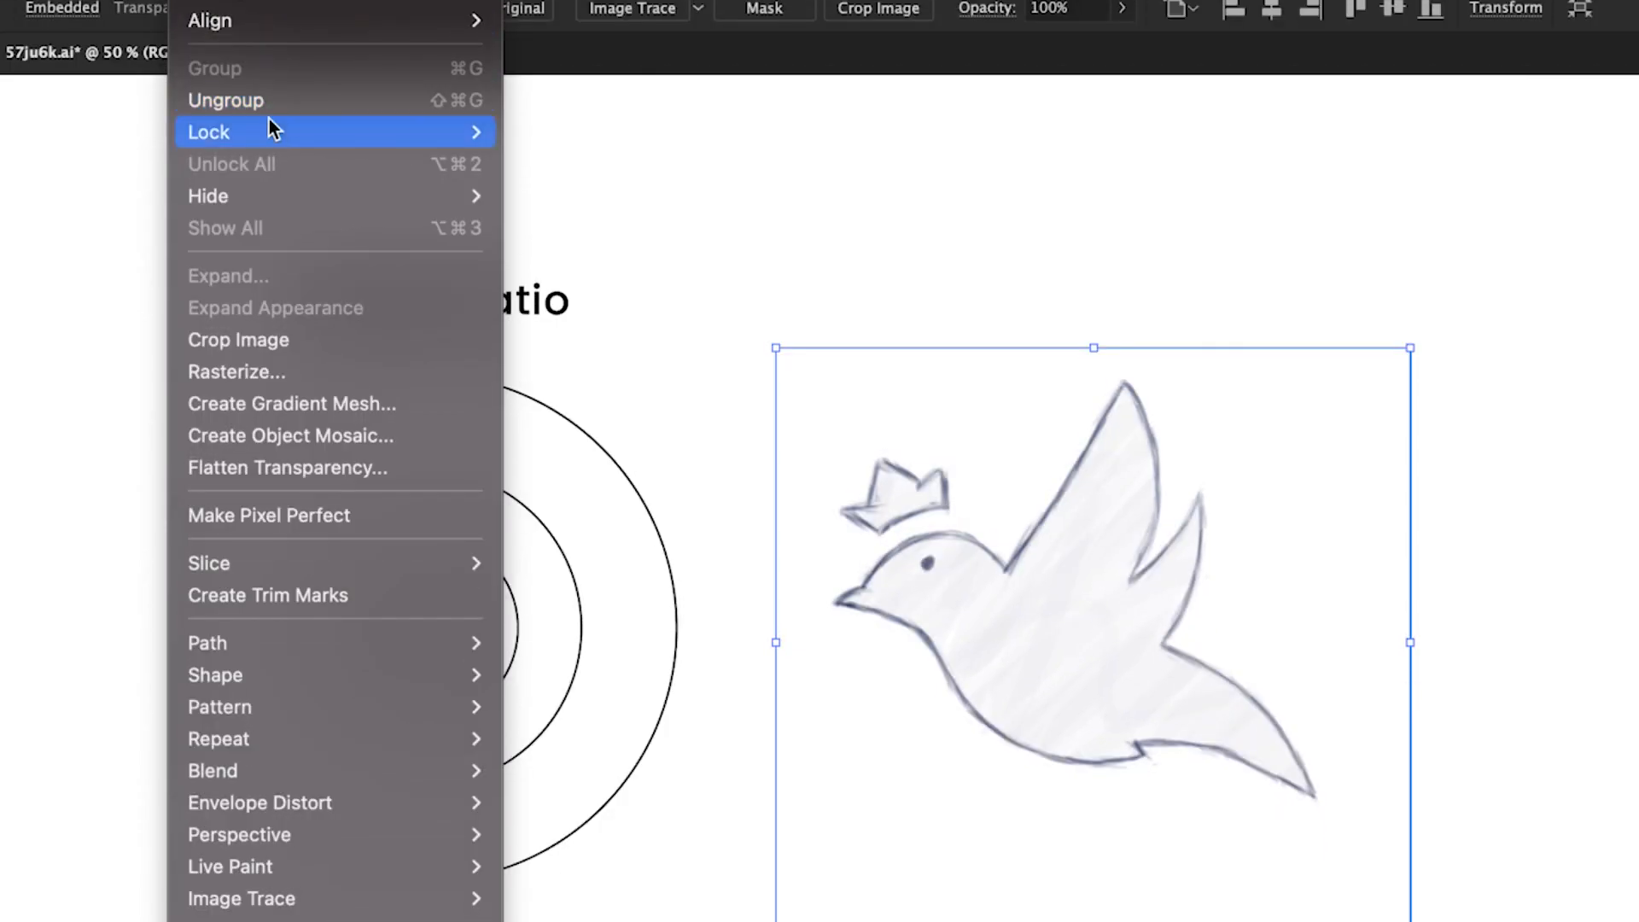
pyautogui.moveTo(290, 136)
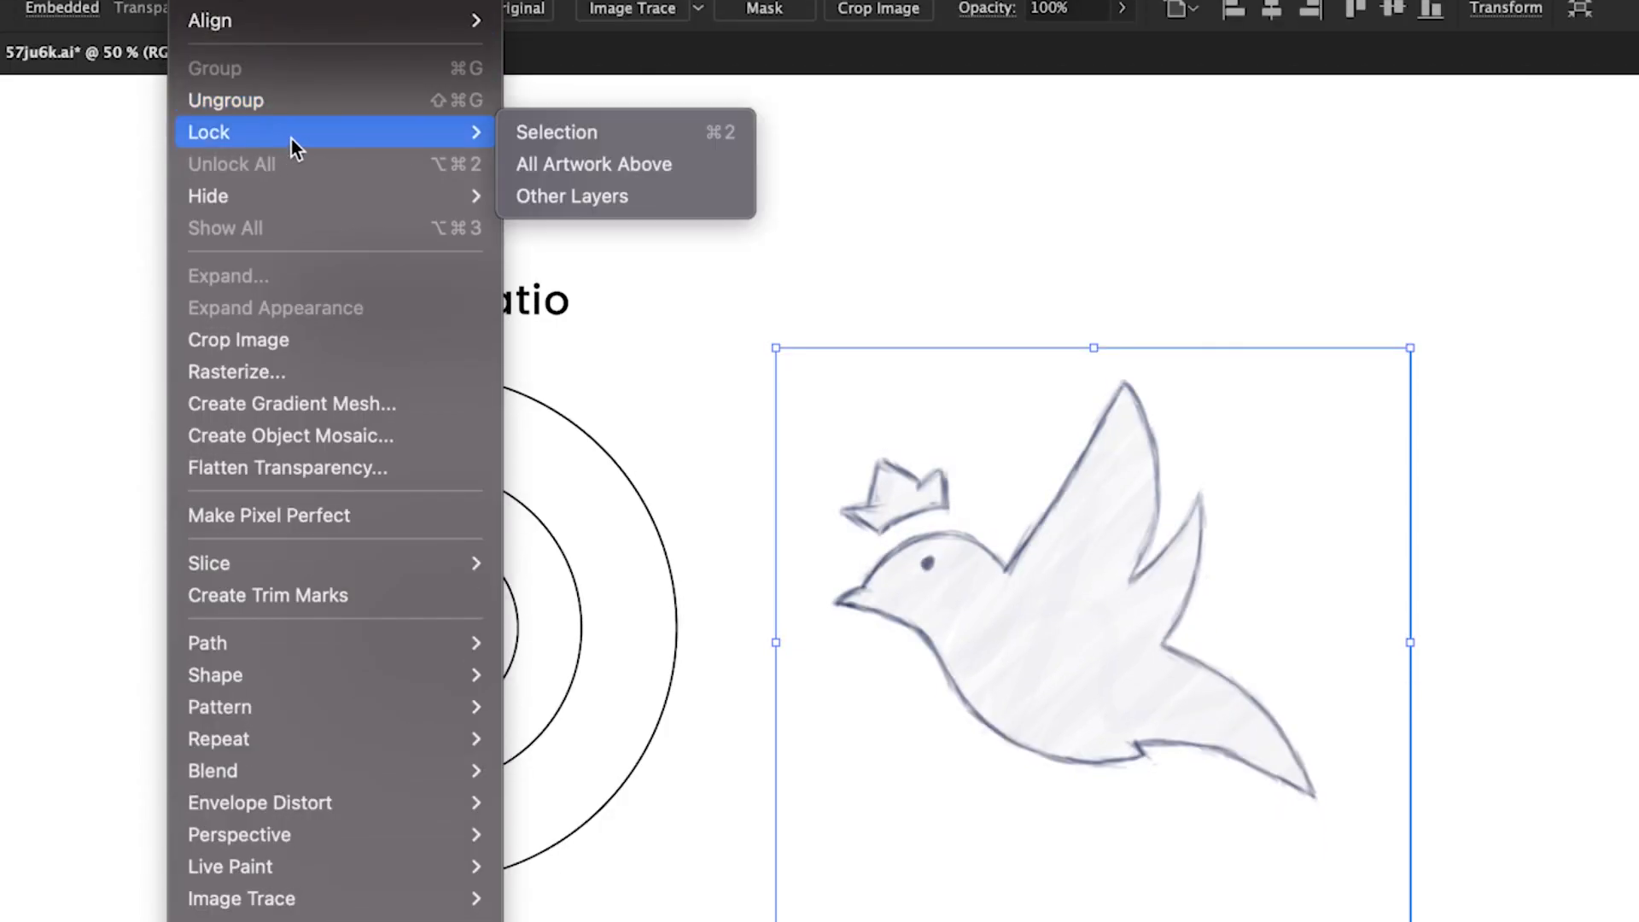
pyautogui.click(545, 134)
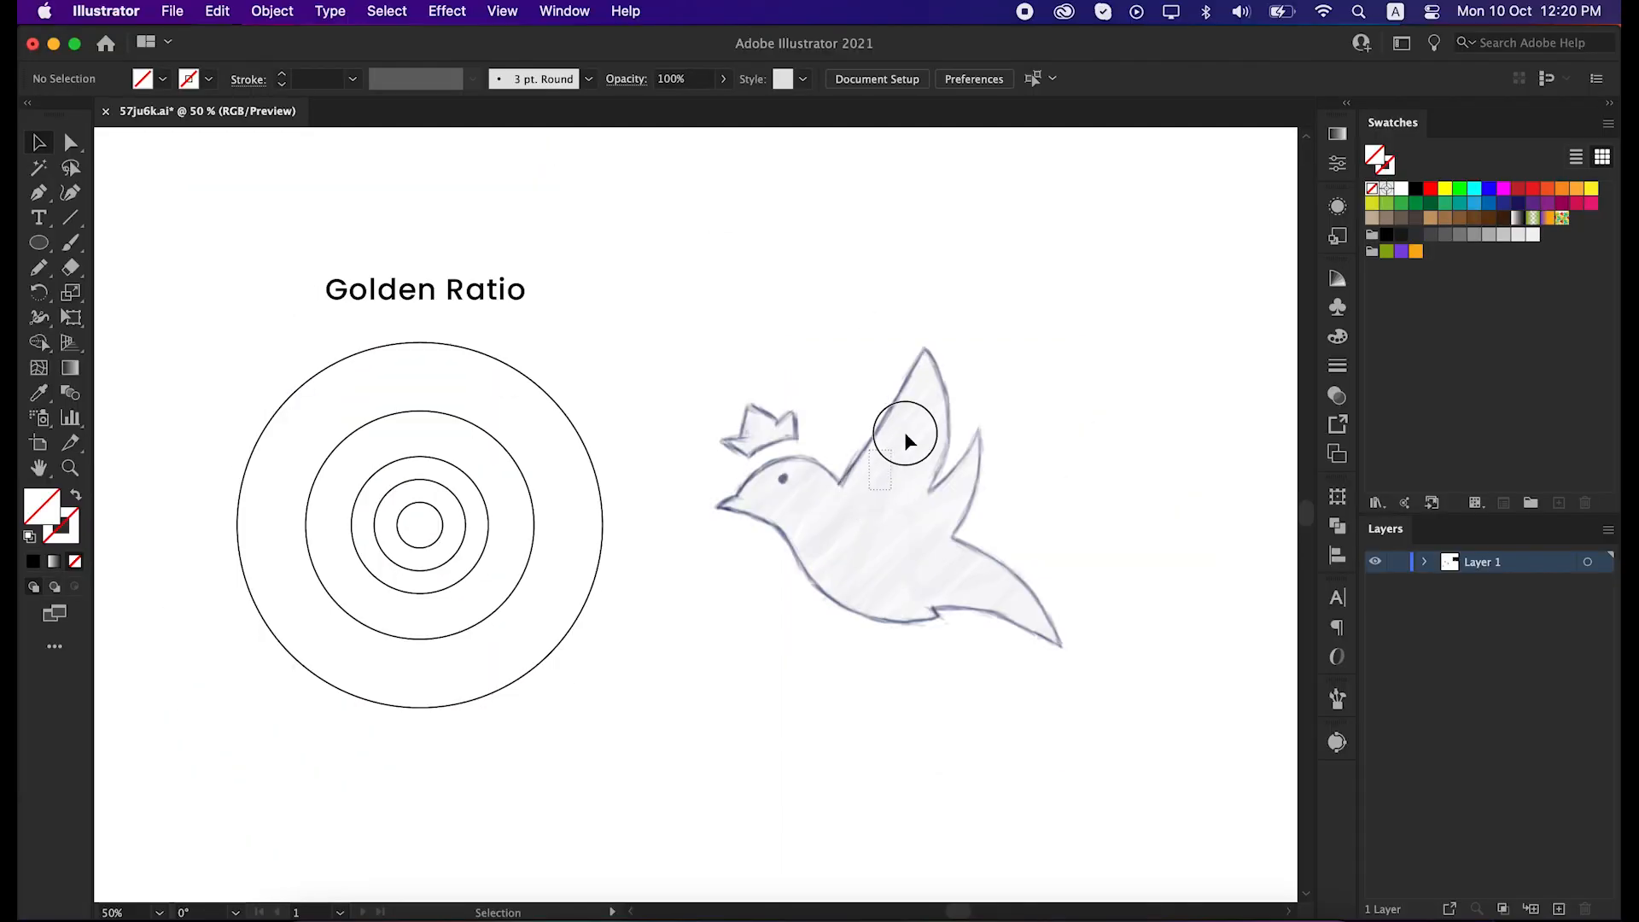
# Step: Check the view options for Smart Guides and Snap to Point
pyautogui.moveTo(918, 468); pyautogui.dragTo(906, 472)
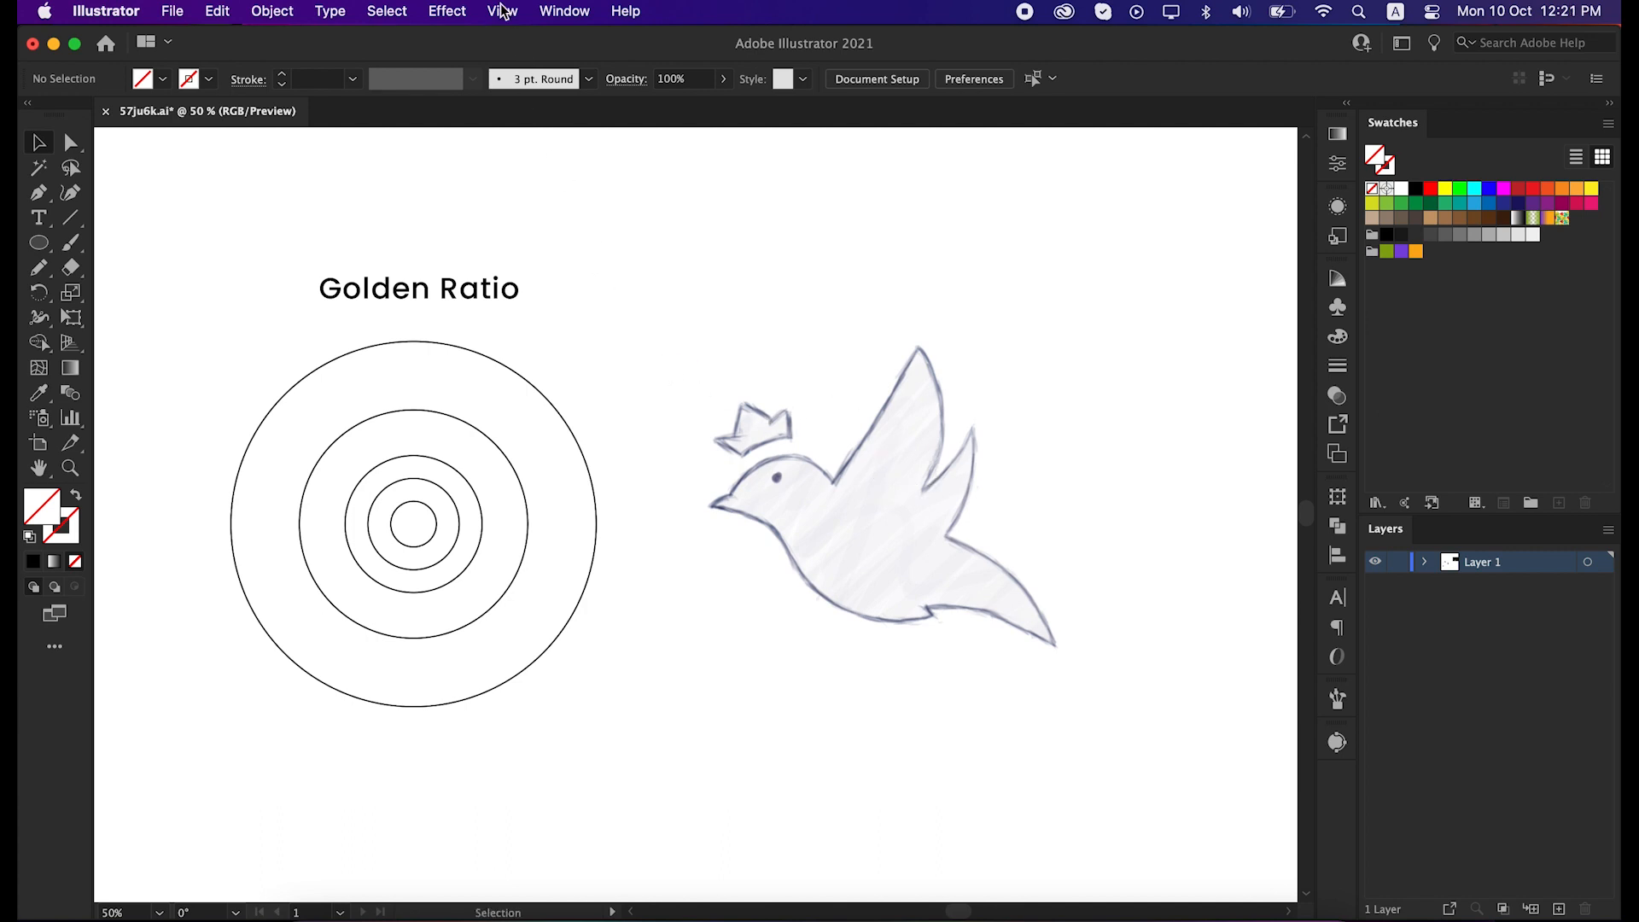
pyautogui.click(504, 11)
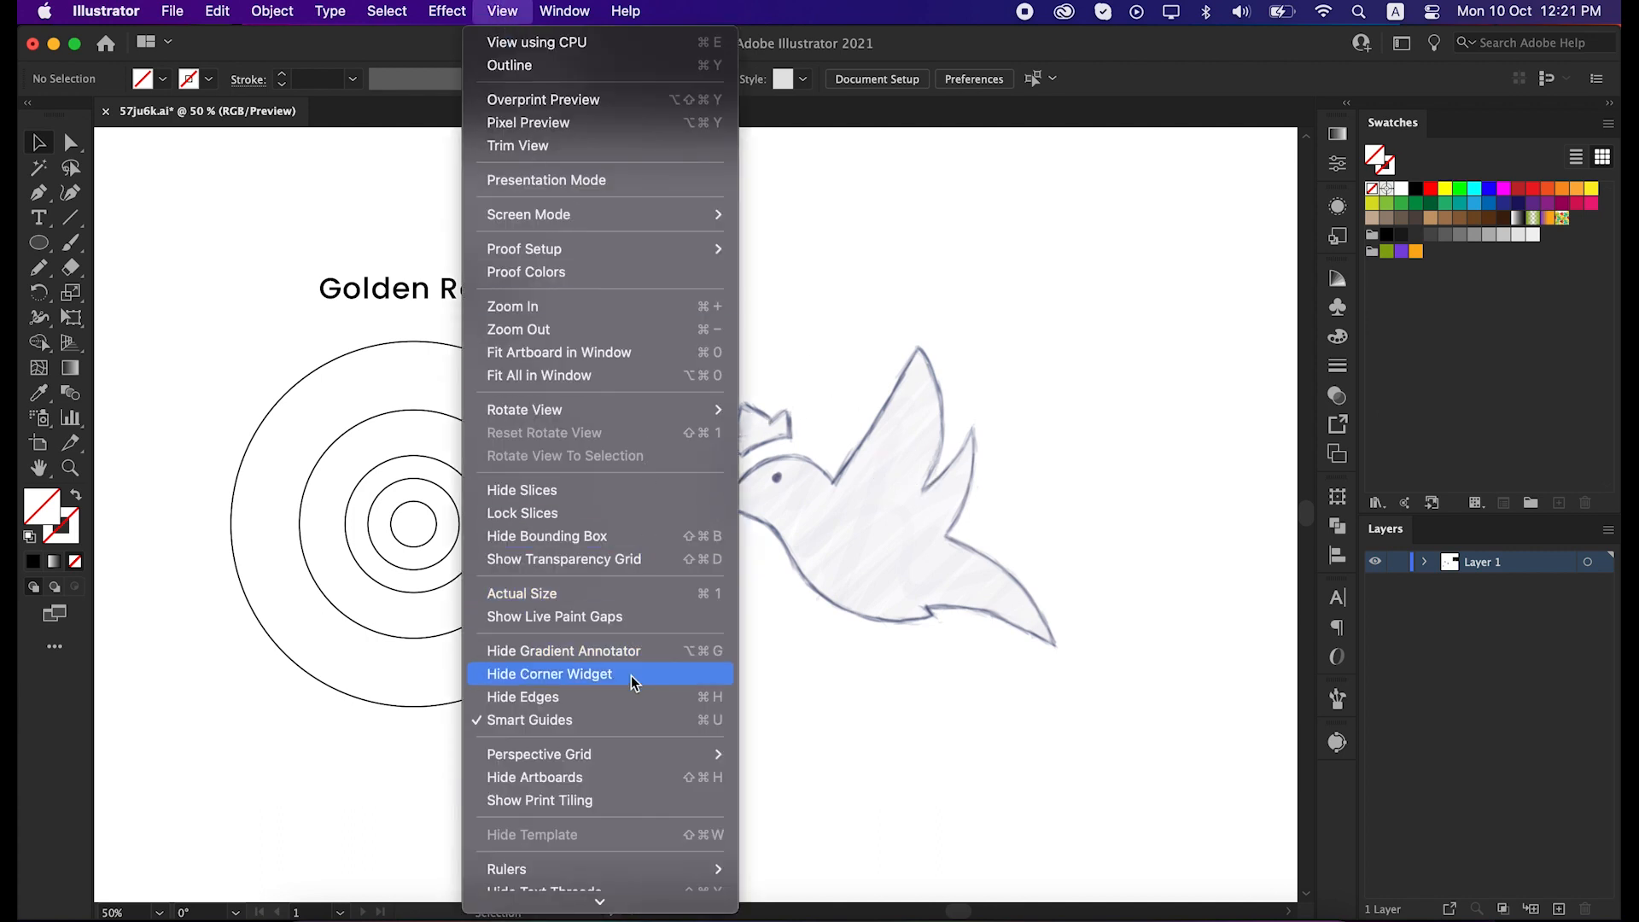
pyautogui.scroll(-5, 626, 721)
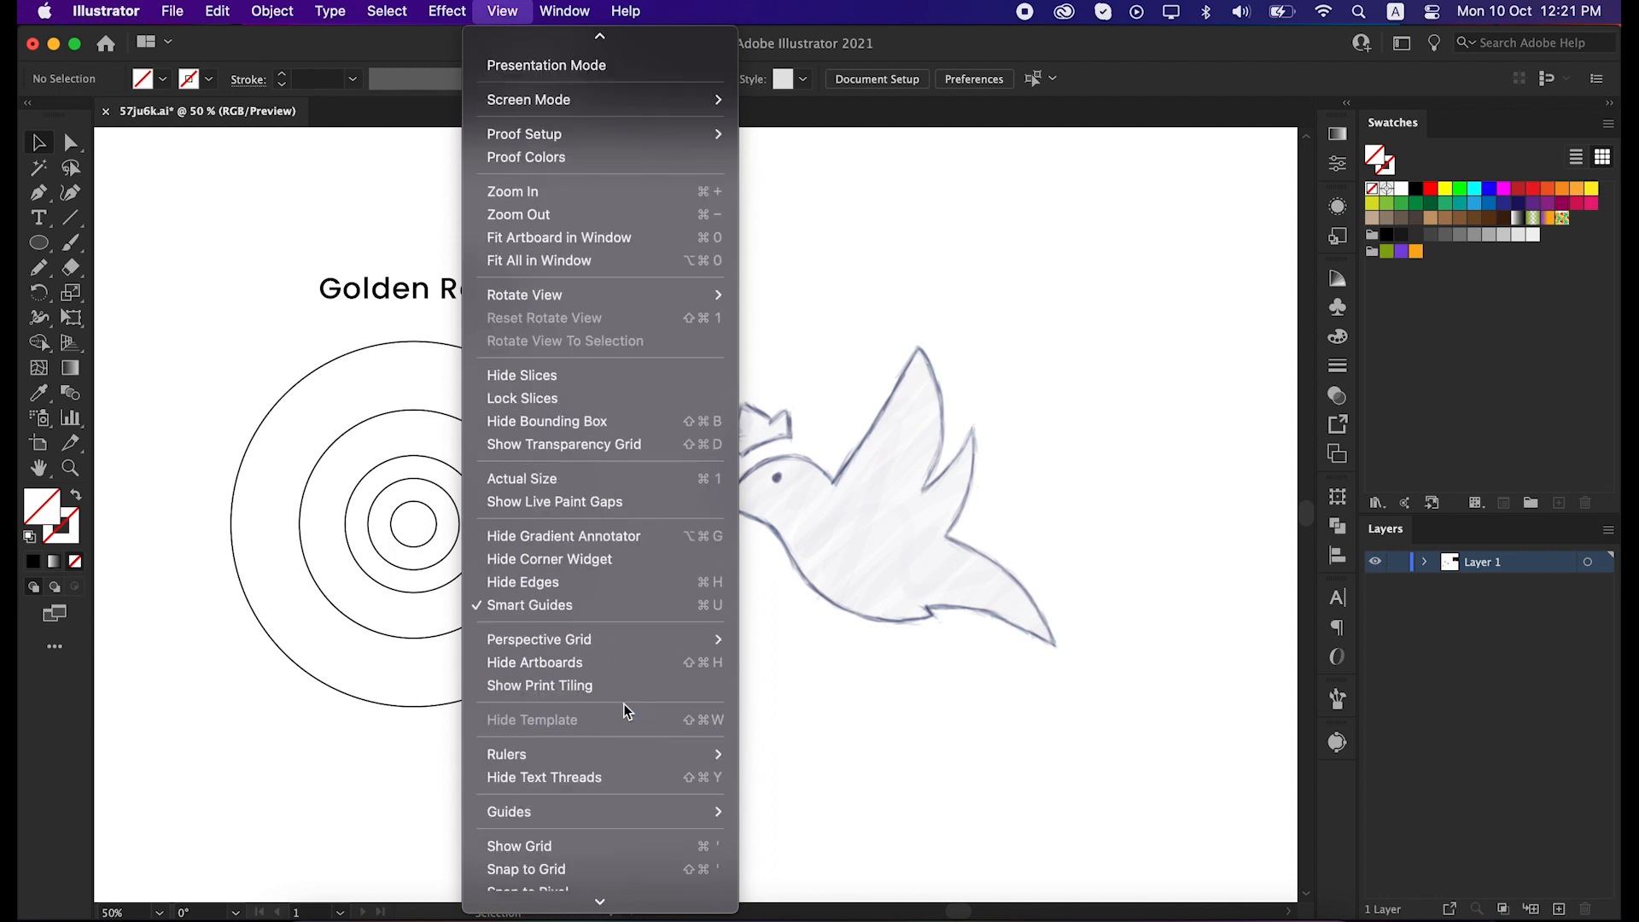
pyautogui.scroll(-1, 630, 734)
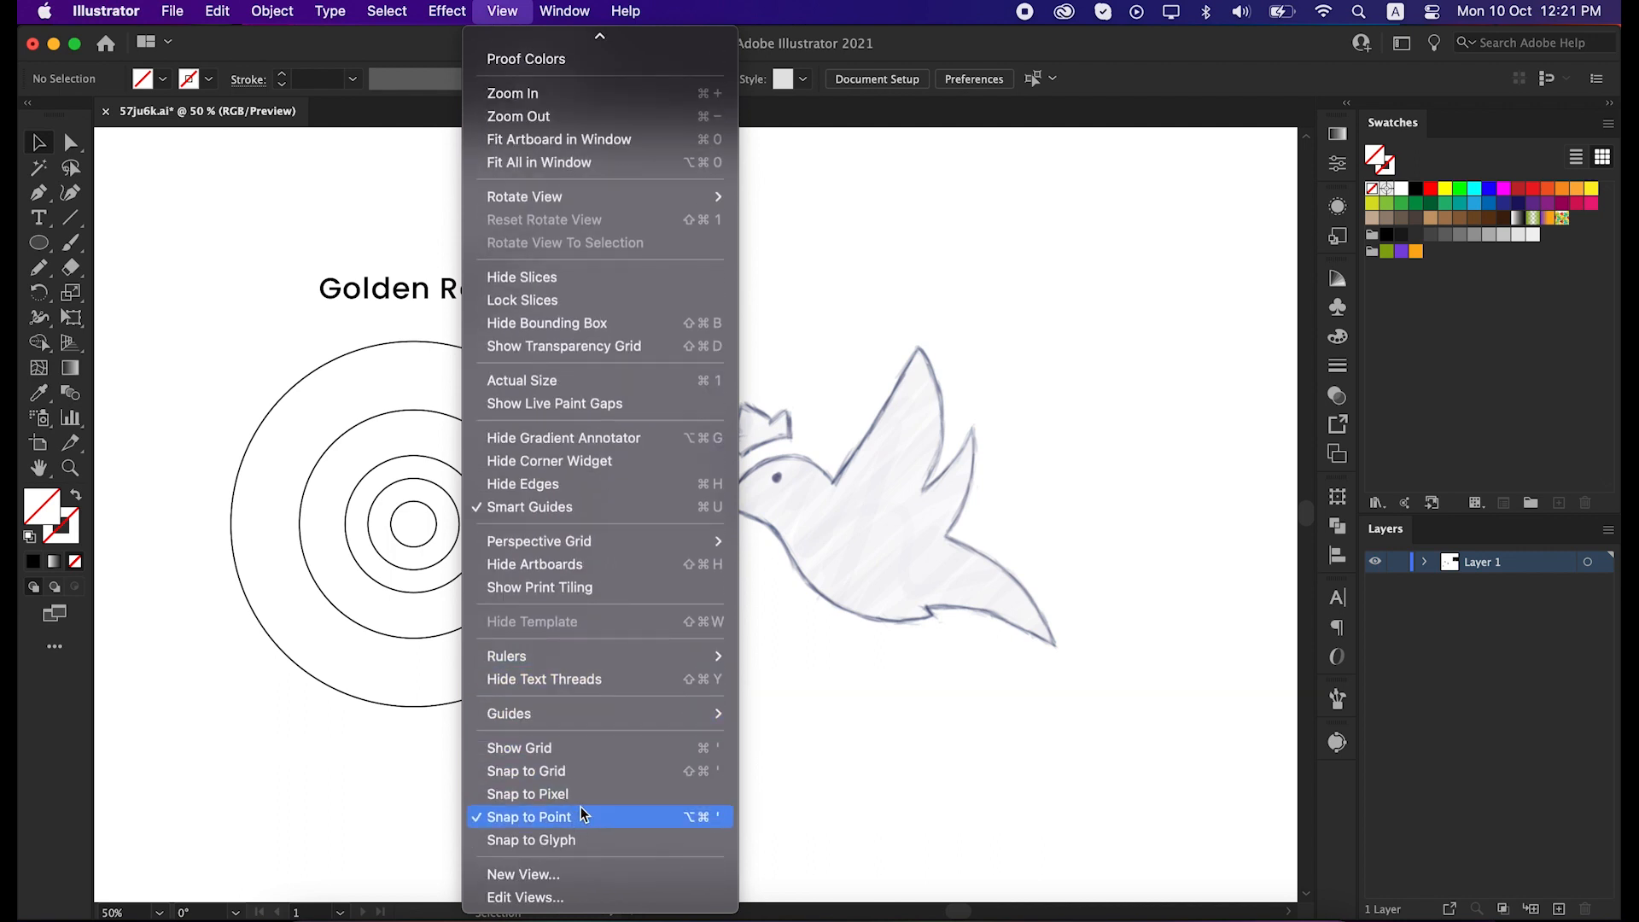
pyautogui.click(867, 778)
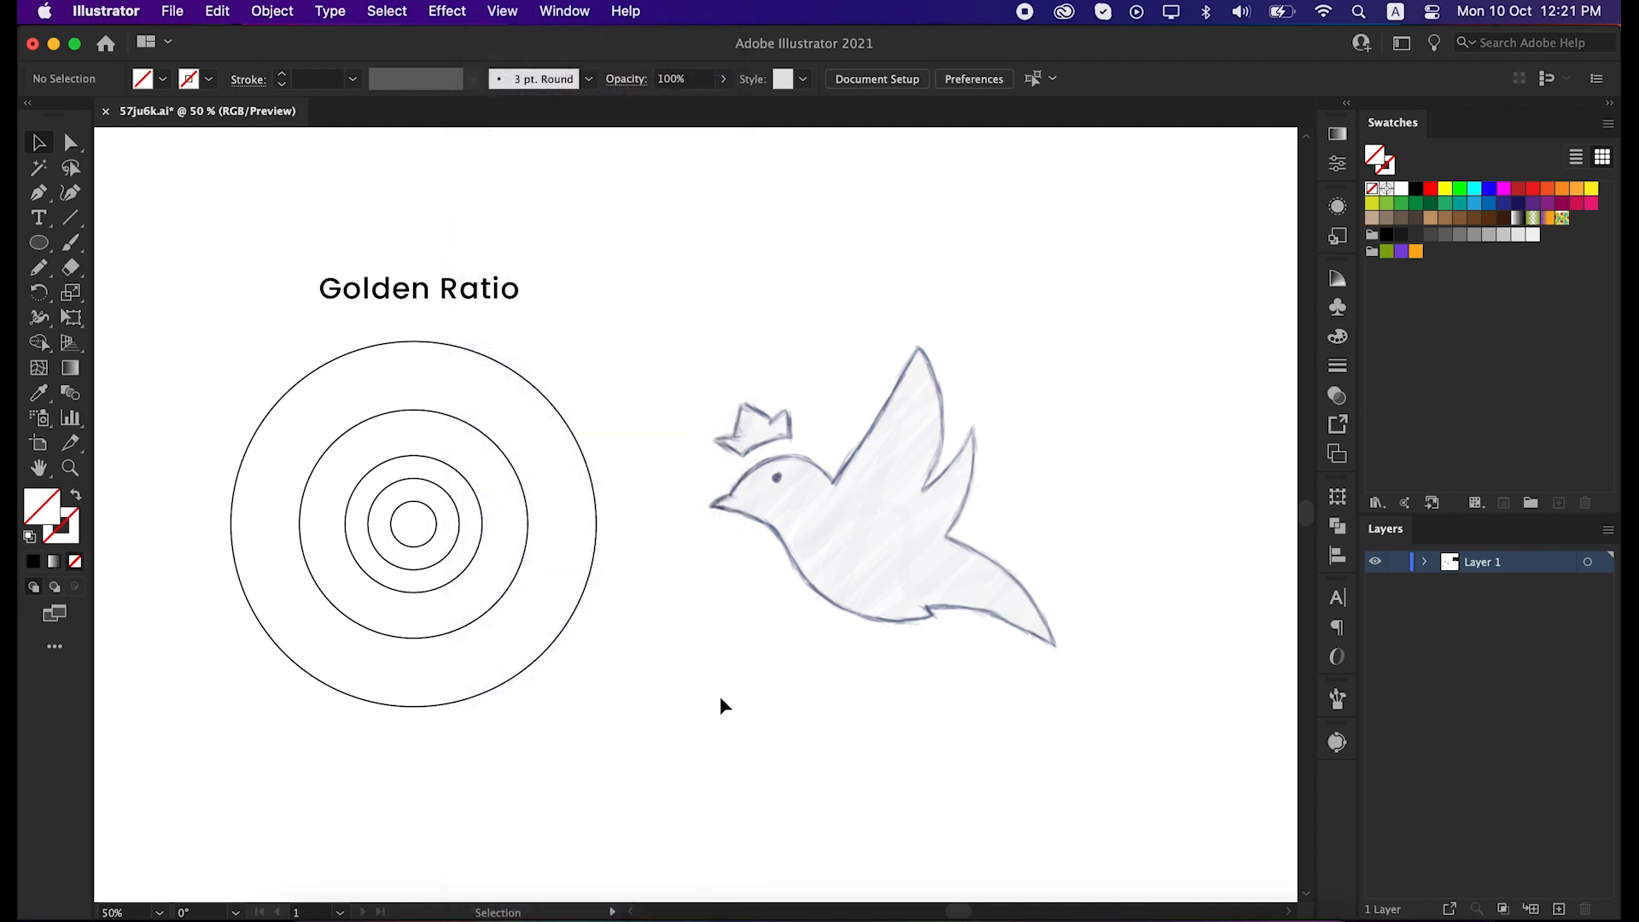
# Step: Copy the second-largest golden-ratio circle below the bird's beak so its edge follows the throat and chest curve
pyautogui.moveTo(721, 702); pyautogui.dragTo(743, 691)
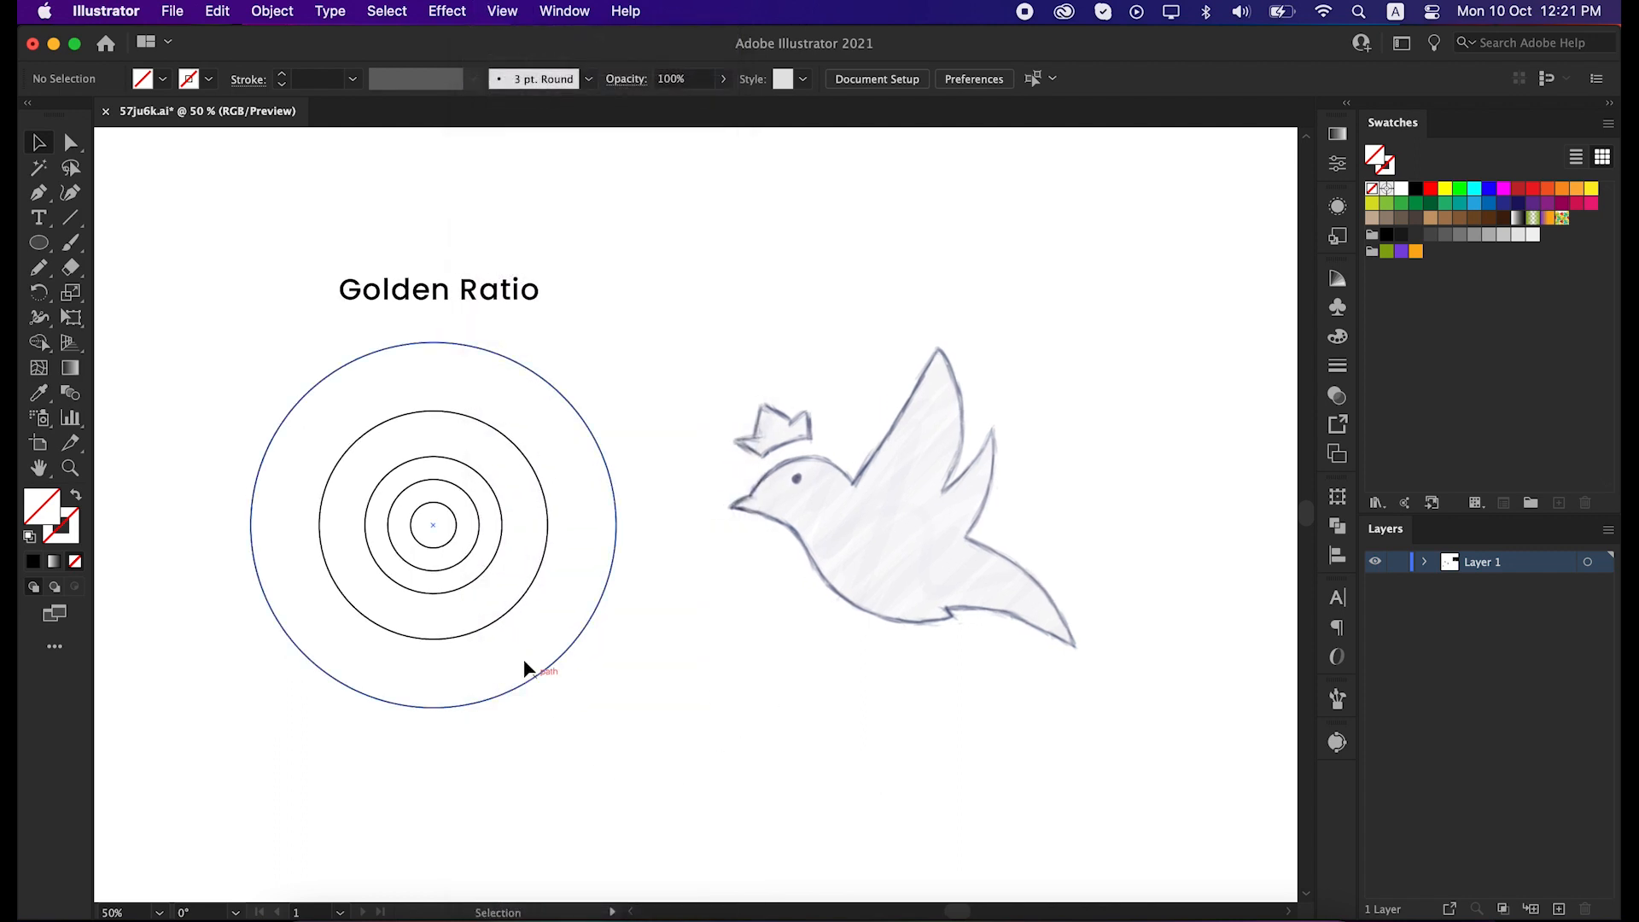
pyautogui.click(493, 624)
pyautogui.moveTo(493, 624); pyautogui.dragTo(789, 715)
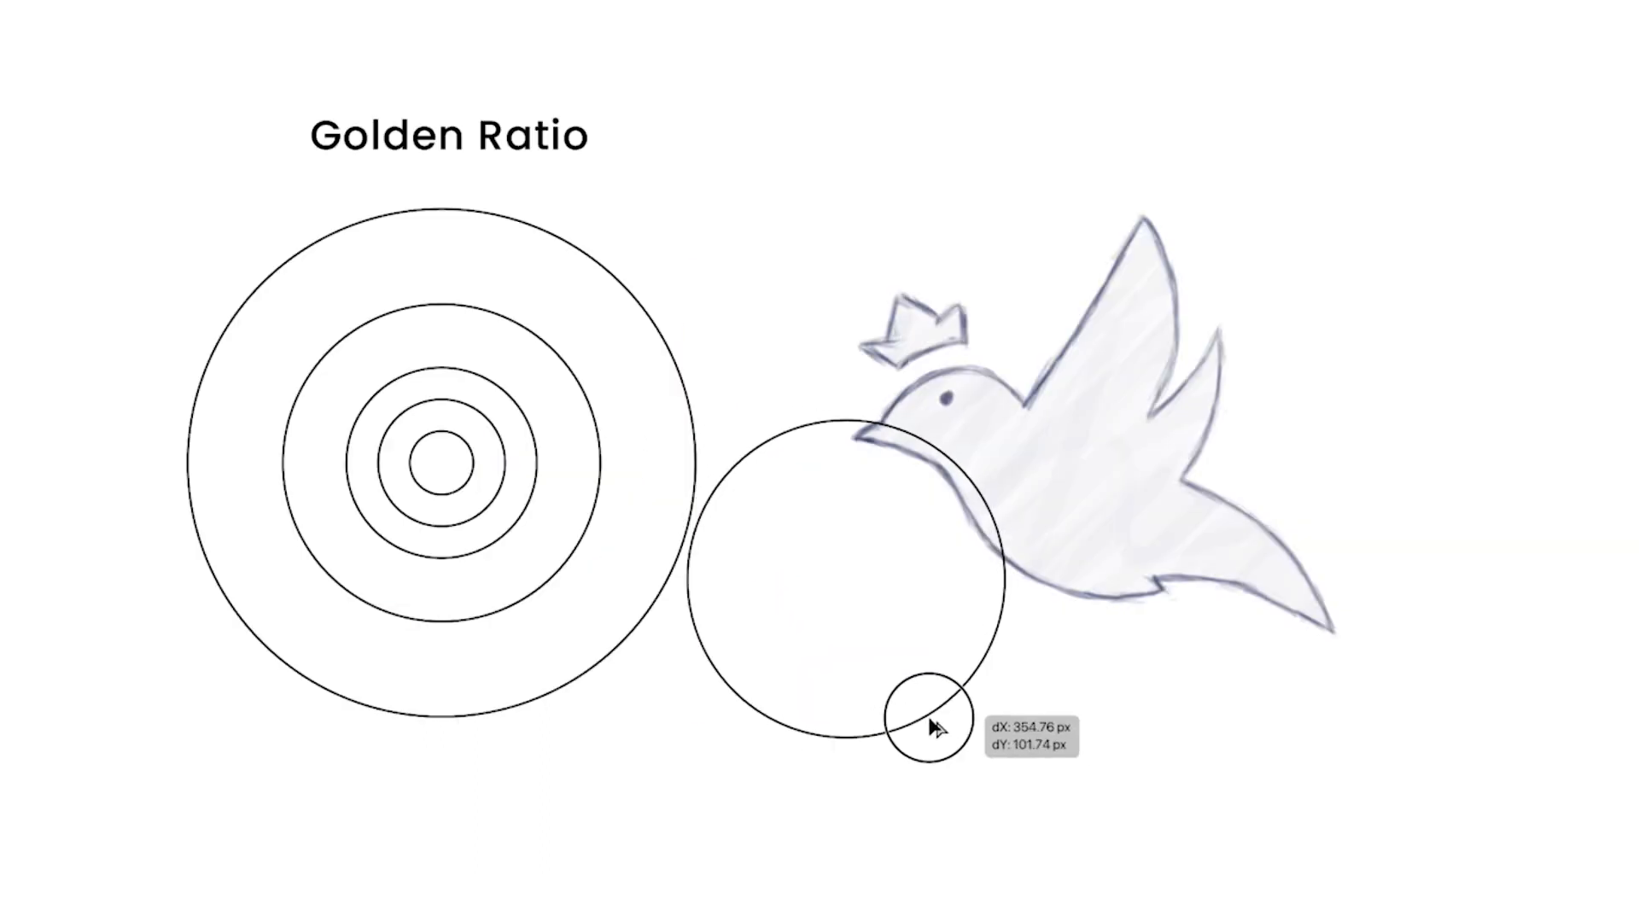
pyautogui.moveTo(932, 725); pyautogui.dragTo(924, 743)
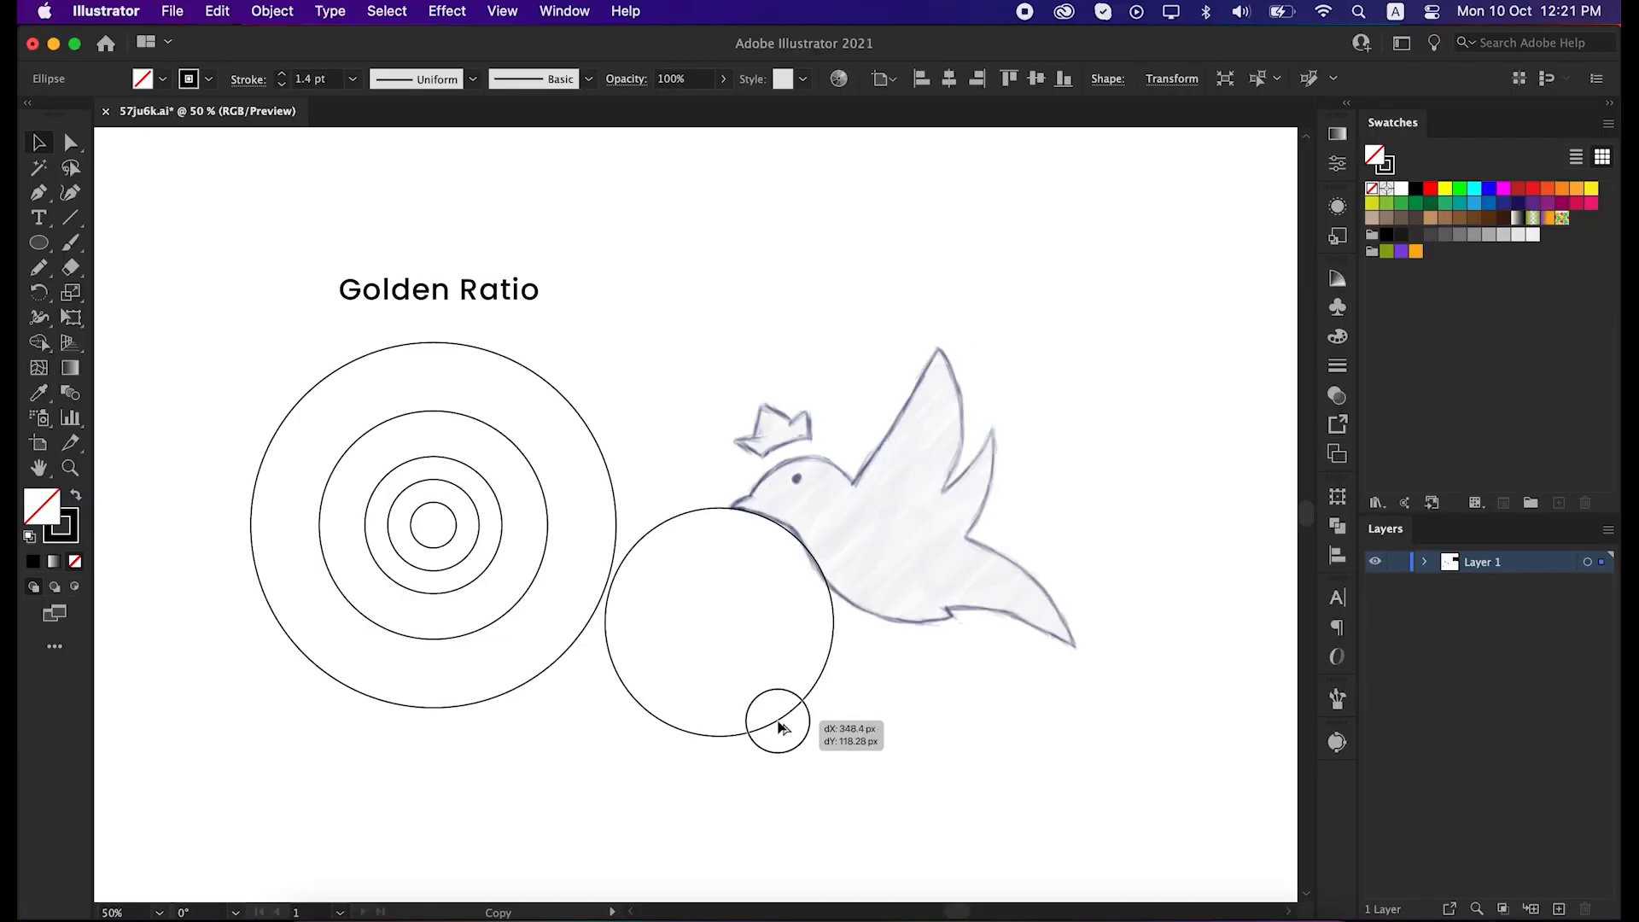
pyautogui.moveTo(779, 726); pyautogui.dragTo(779, 726)
pyautogui.click(875, 710)
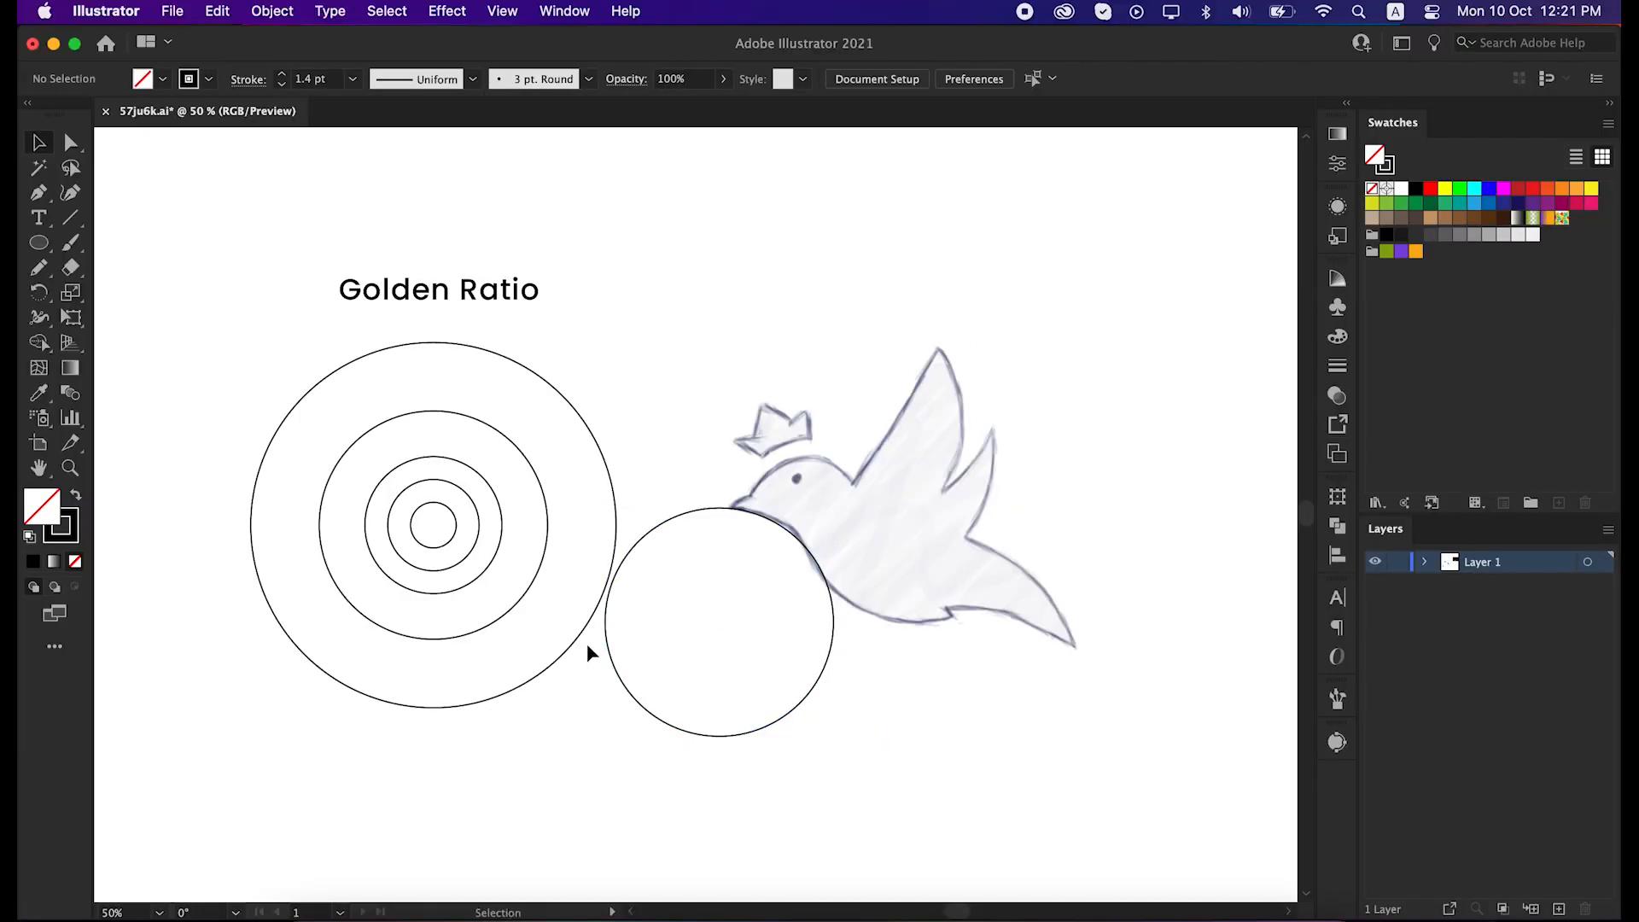
# Step: Copy the second-largest golden-ratio circle onto the bird's body so its lower edge follows the belly curve
pyautogui.click(499, 618)
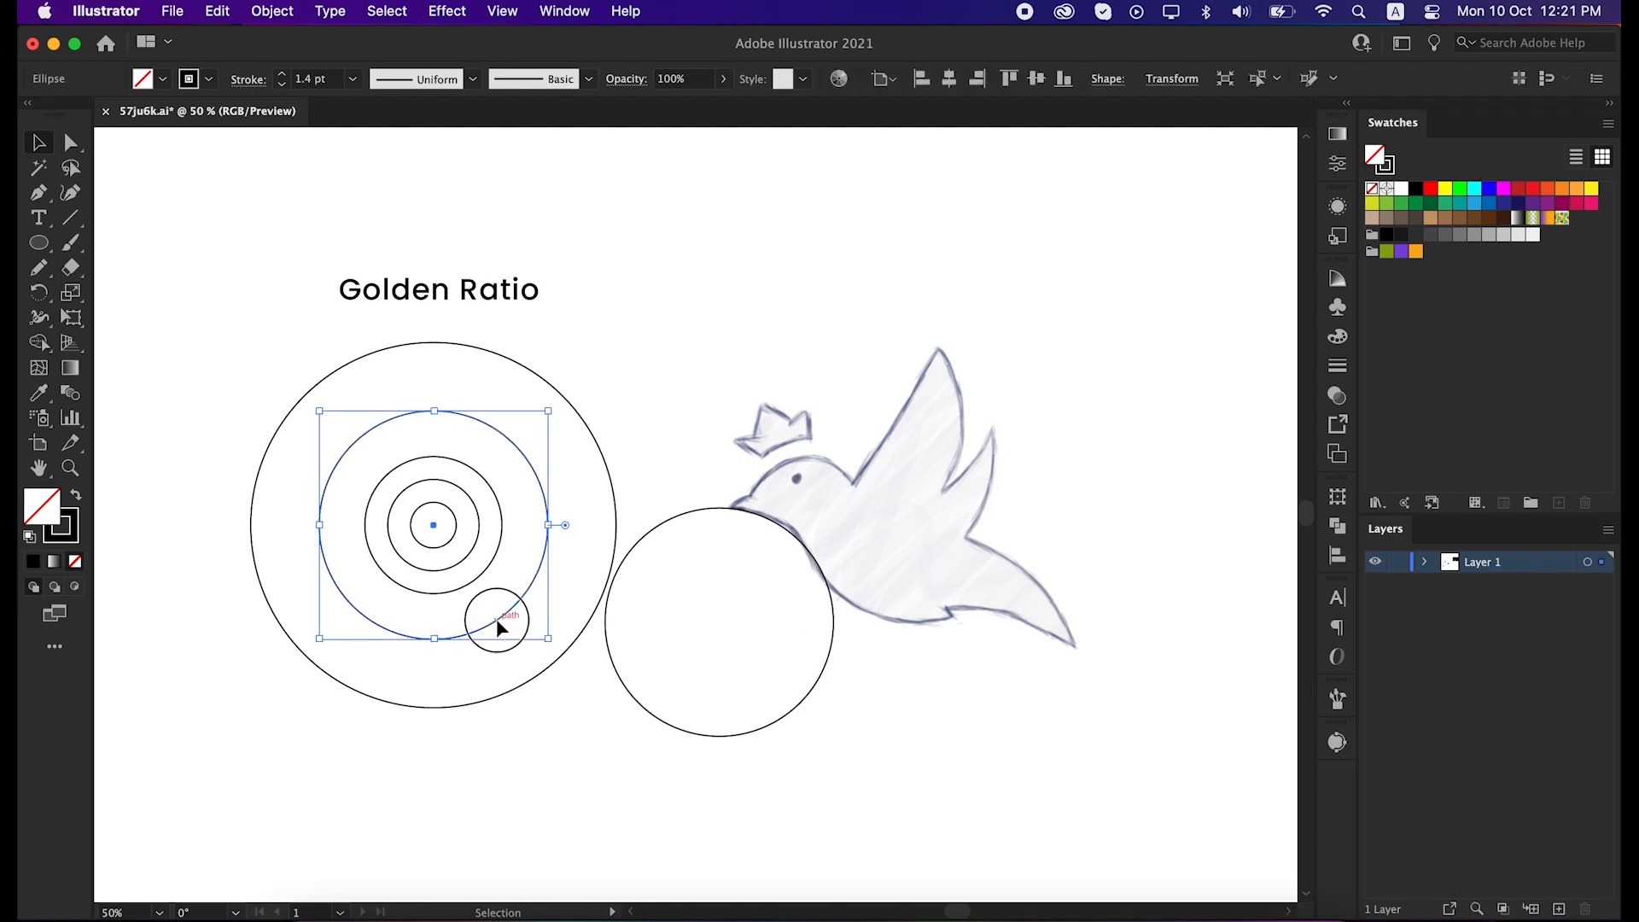
pyautogui.moveTo(501, 627); pyautogui.dragTo(773, 630)
pyautogui.moveTo(920, 625); pyautogui.dragTo(1202, 594)
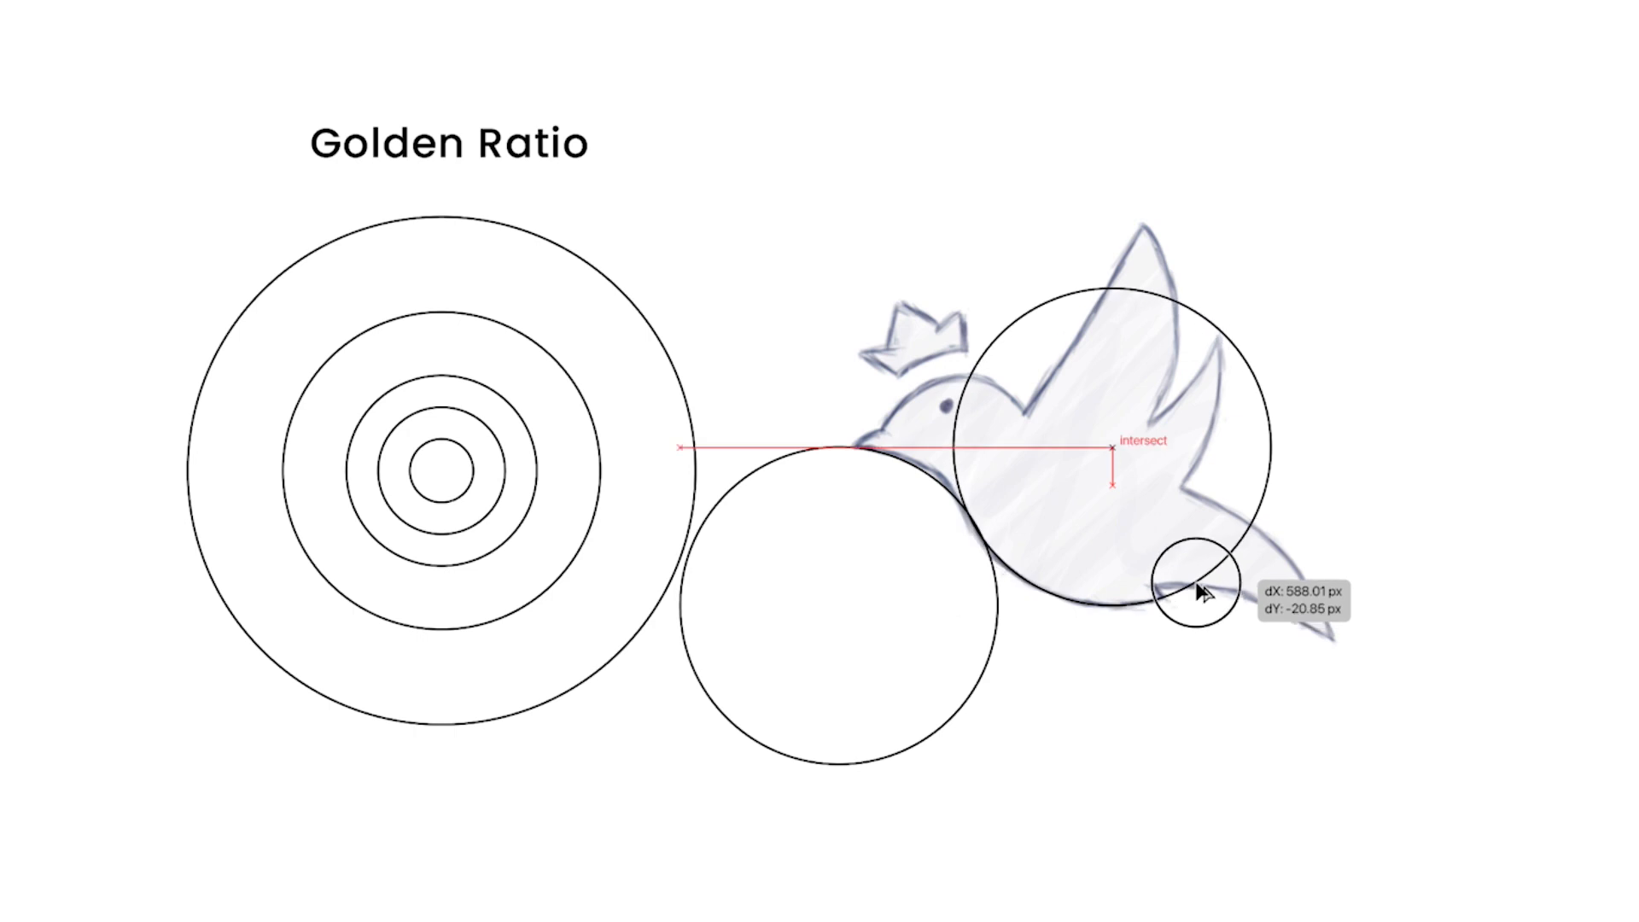
pyautogui.moveTo(1201, 593); pyautogui.dragTo(1201, 593)
pyautogui.click(1122, 746)
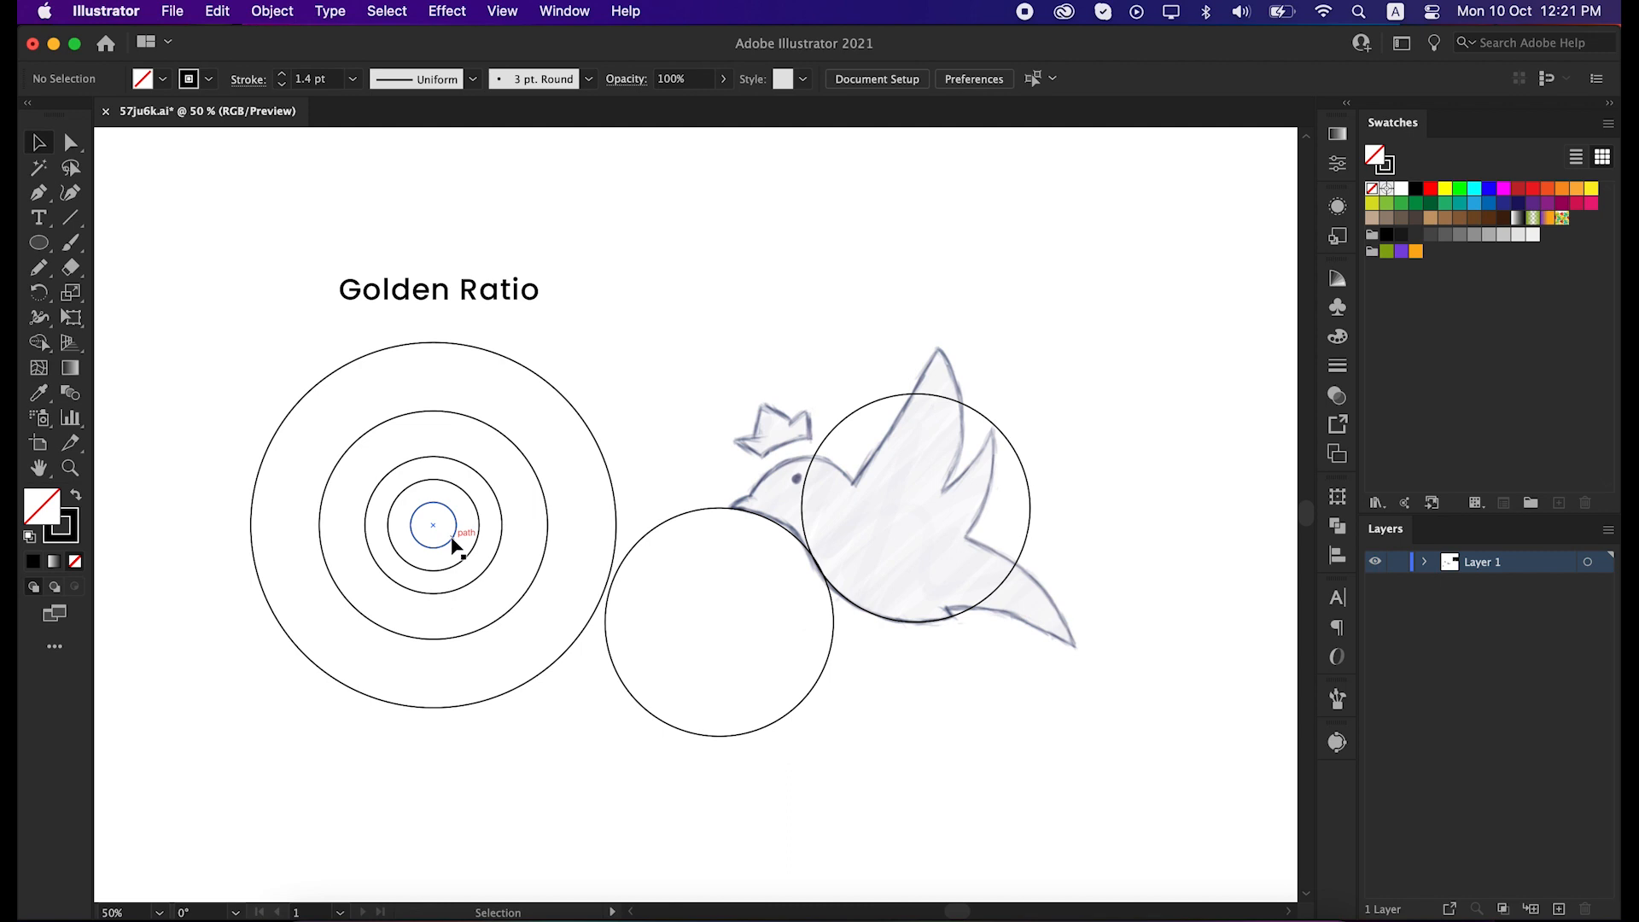
# Step: Copy the smallest golden-ratio circle onto the notch where the bird's belly meets the tail
pyautogui.click(455, 547)
pyautogui.moveTo(451, 541); pyautogui.dragTo(967, 596)
pyautogui.click(971, 663)
# Step: Copy the largest golden-ratio circle beneath the tail so its upper edge follows the tail's lower curve
pyautogui.moveTo(1000, 654); pyautogui.dragTo(978, 521)
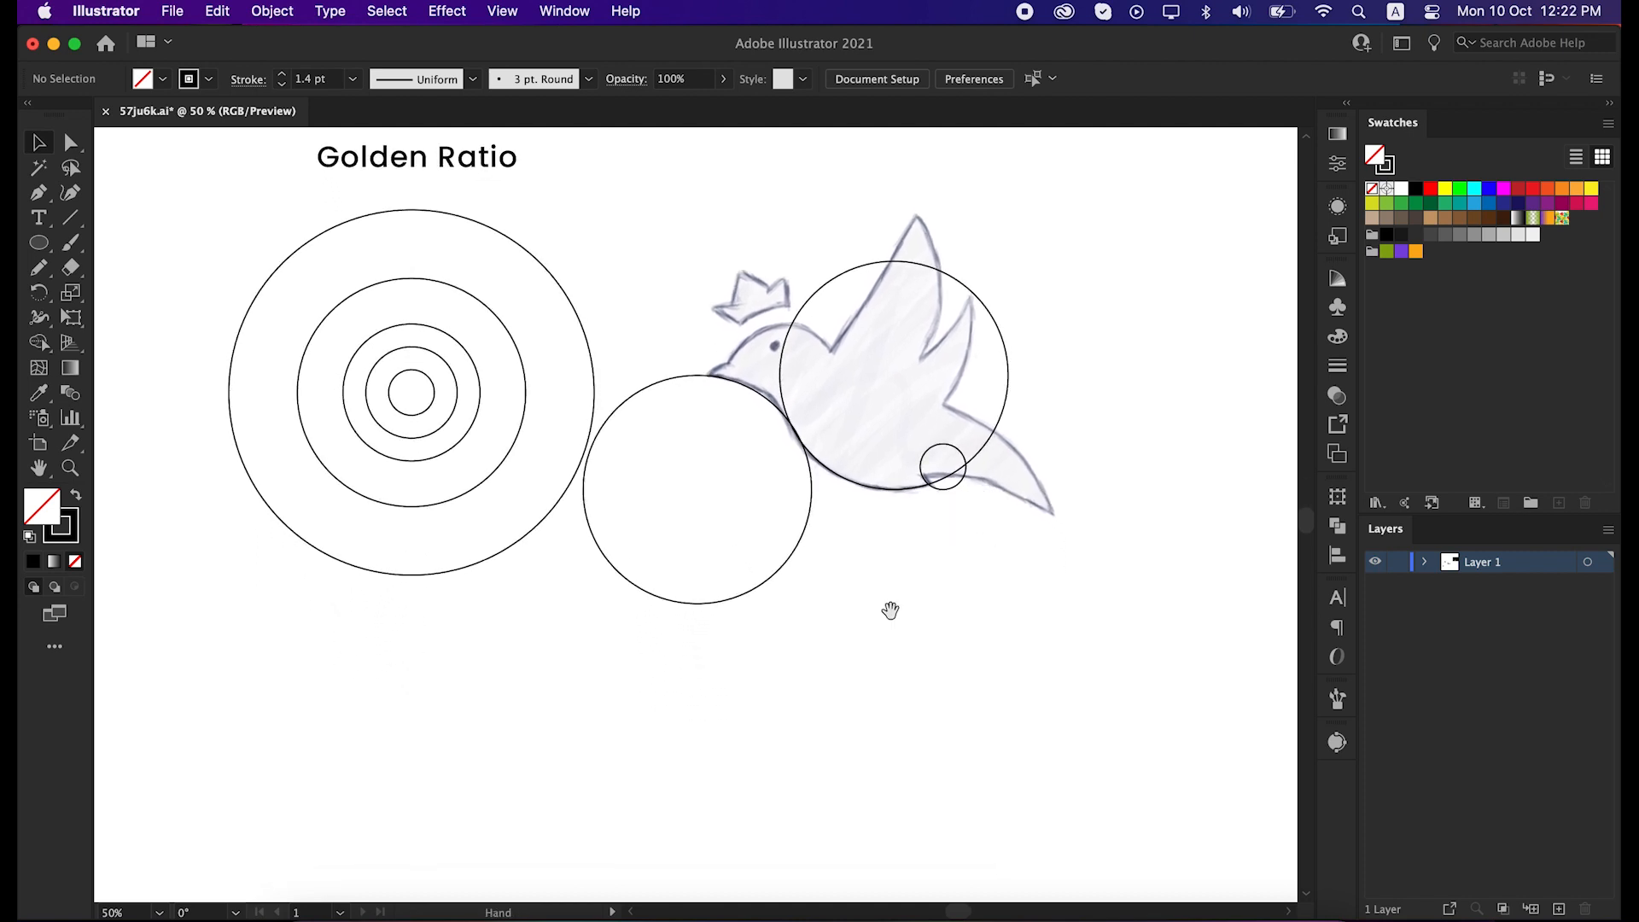
pyautogui.click(507, 559)
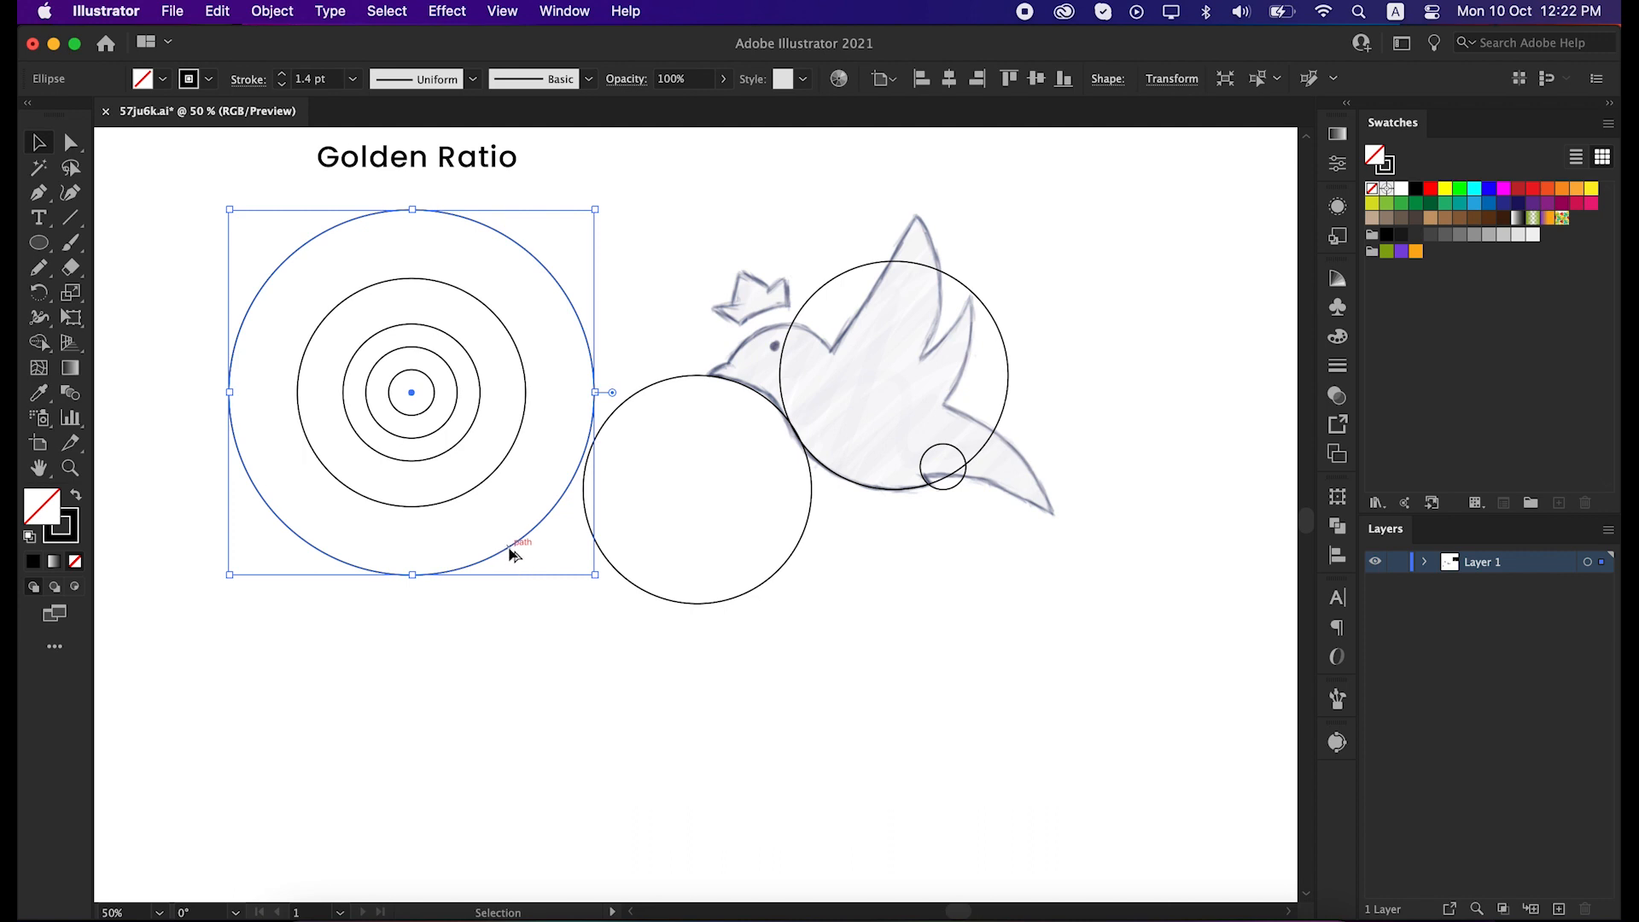
pyautogui.moveTo(511, 553); pyautogui.dragTo(1040, 812)
pyautogui.click(1183, 586)
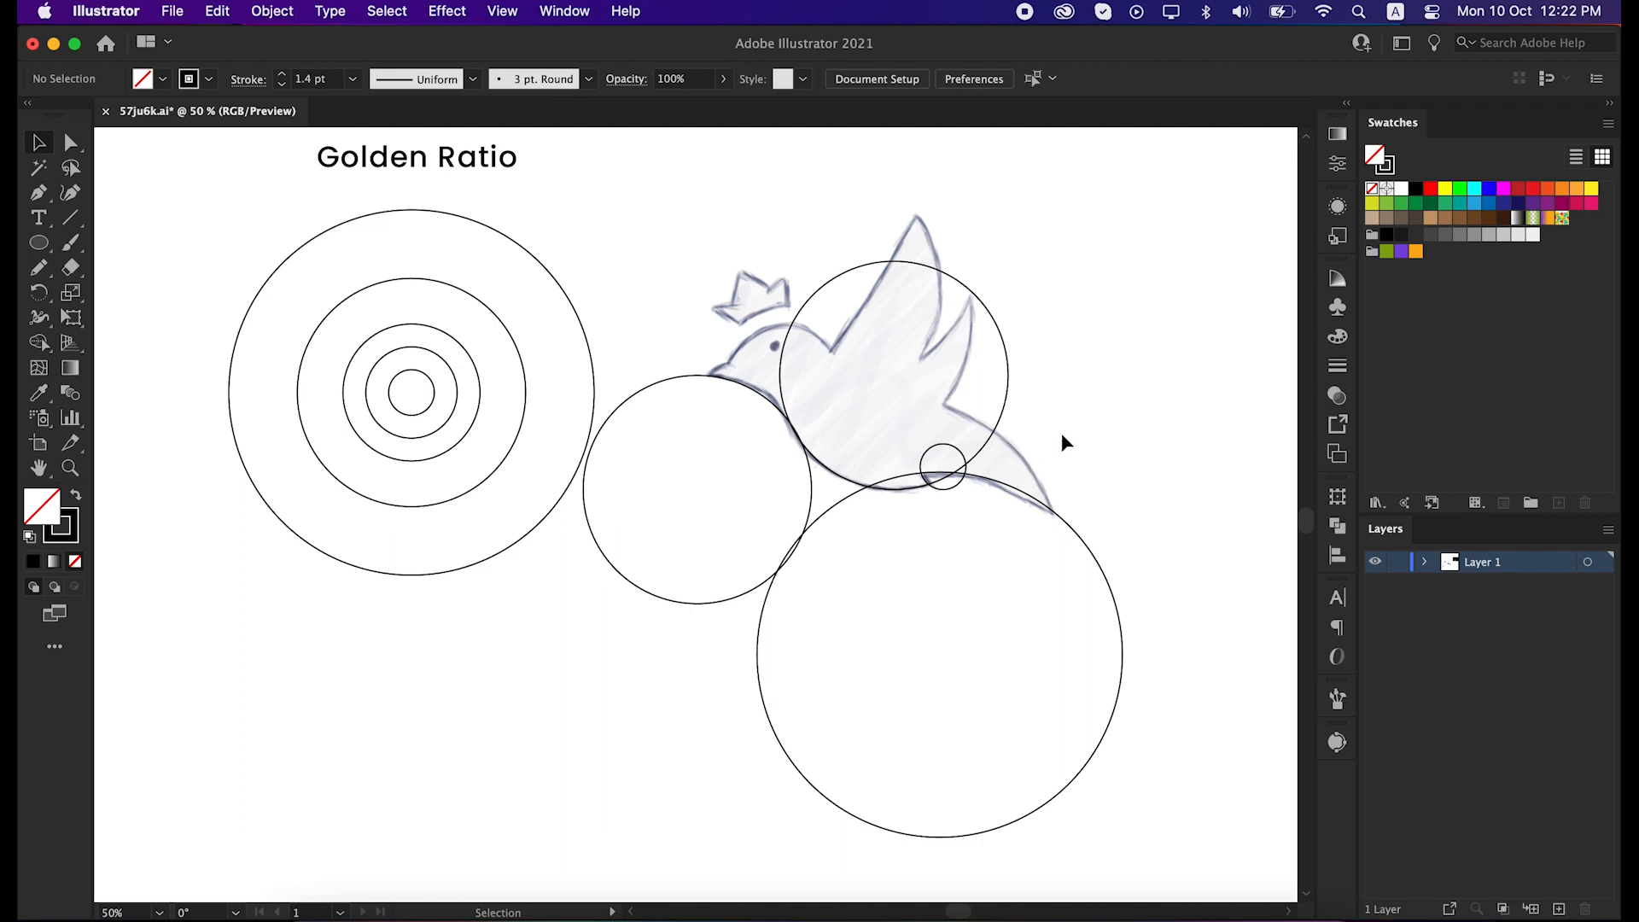
# Step: Place another copy of the largest golden-ratio circle so its edge follows the tail's upper curve to the tip
pyautogui.moveTo(1061, 435); pyautogui.dragTo(1079, 486)
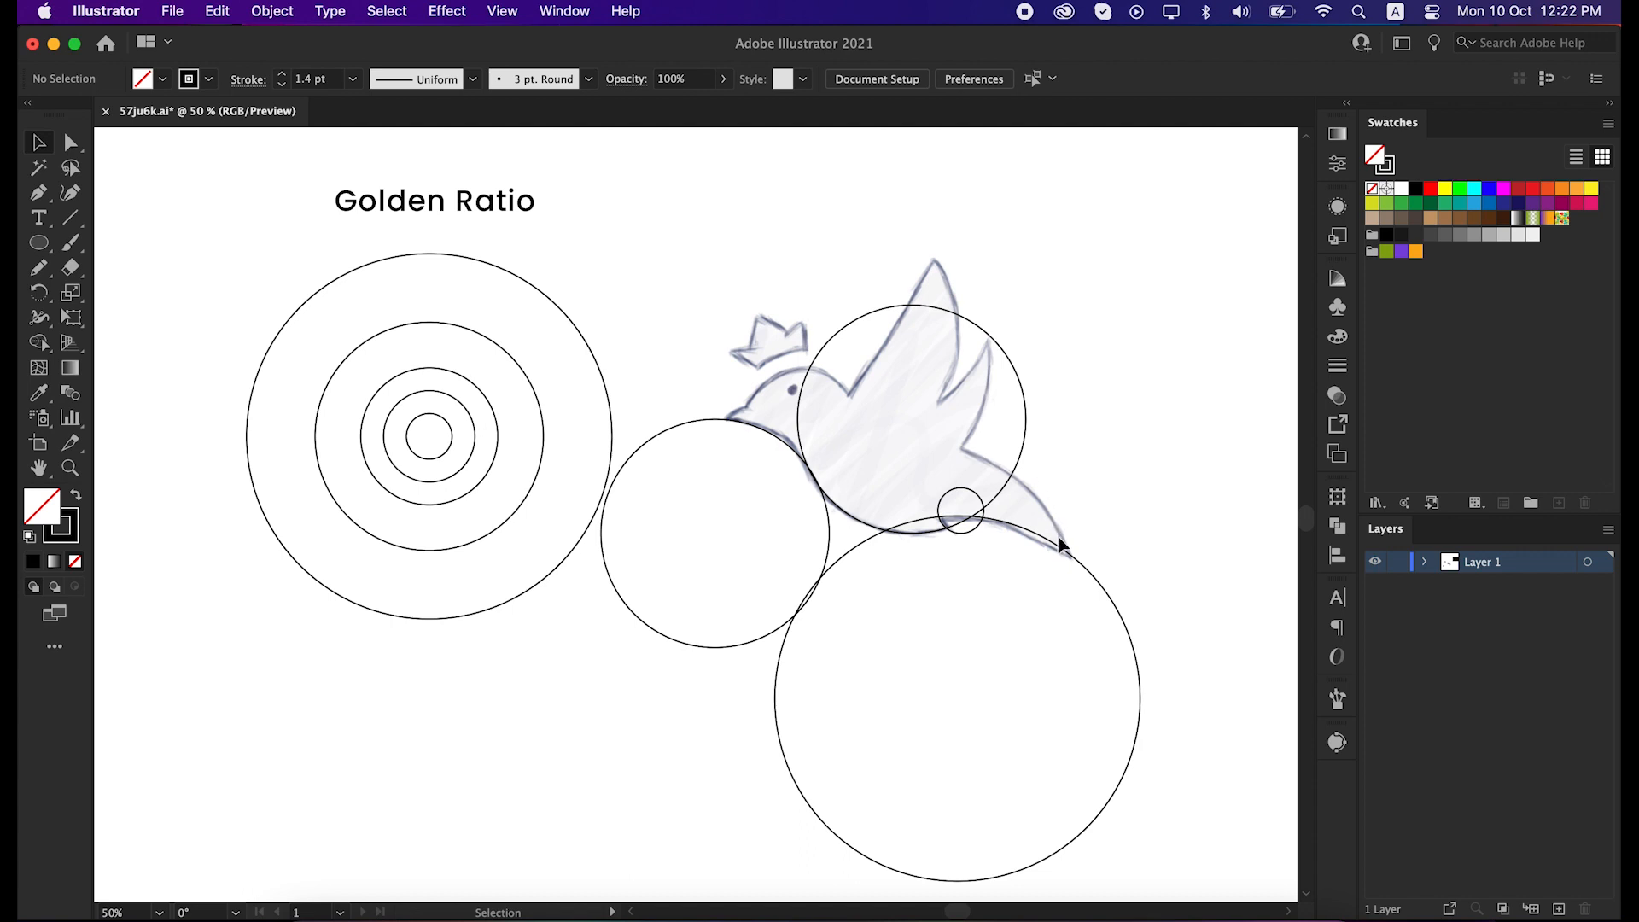
pyautogui.moveTo(509, 607); pyautogui.dragTo(974, 786)
pyautogui.click(1116, 505)
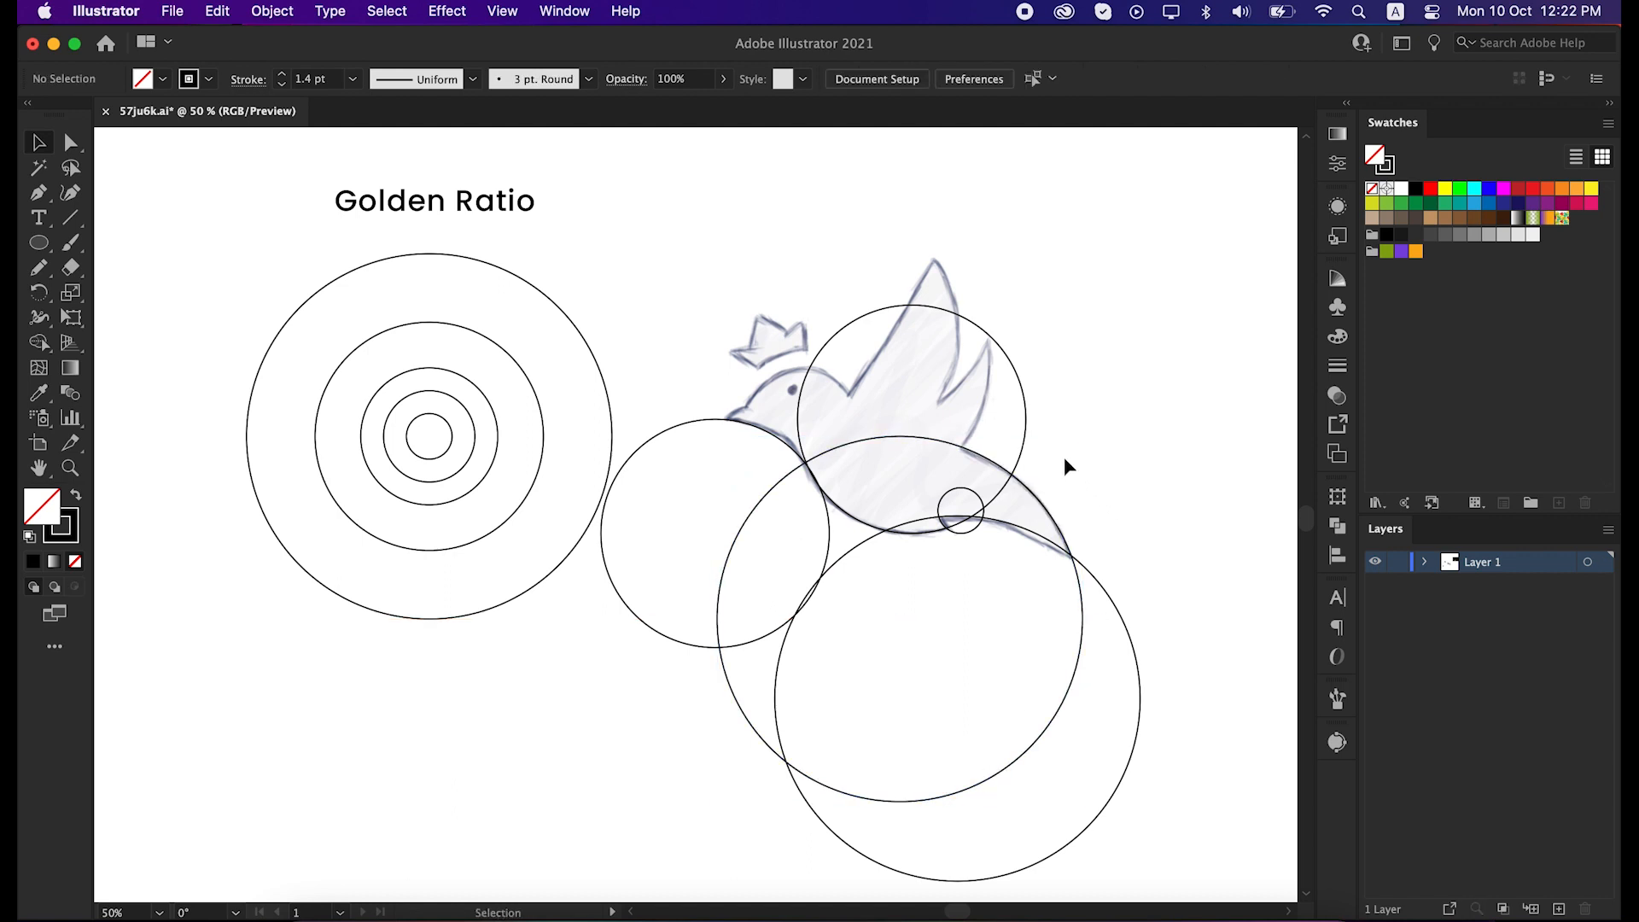
# Step: Copy the second-largest golden-ratio circle onto the wings so its edge follows the rear wing's outer curve
pyautogui.scroll(1, 1057, 453)
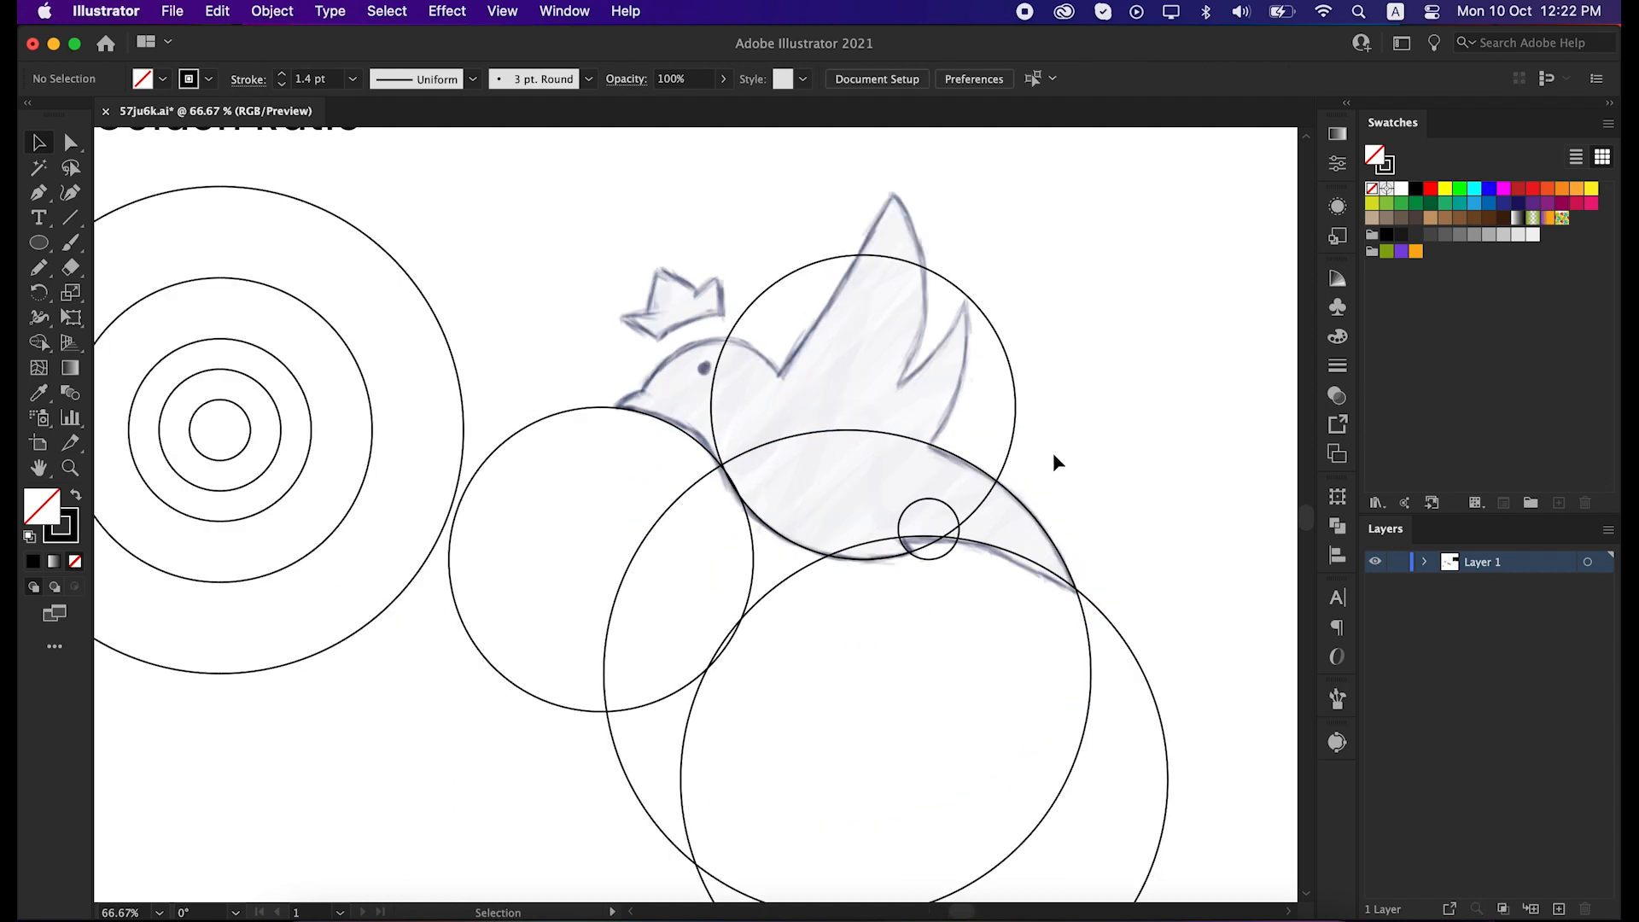
pyautogui.moveTo(937, 477); pyautogui.dragTo(953, 522)
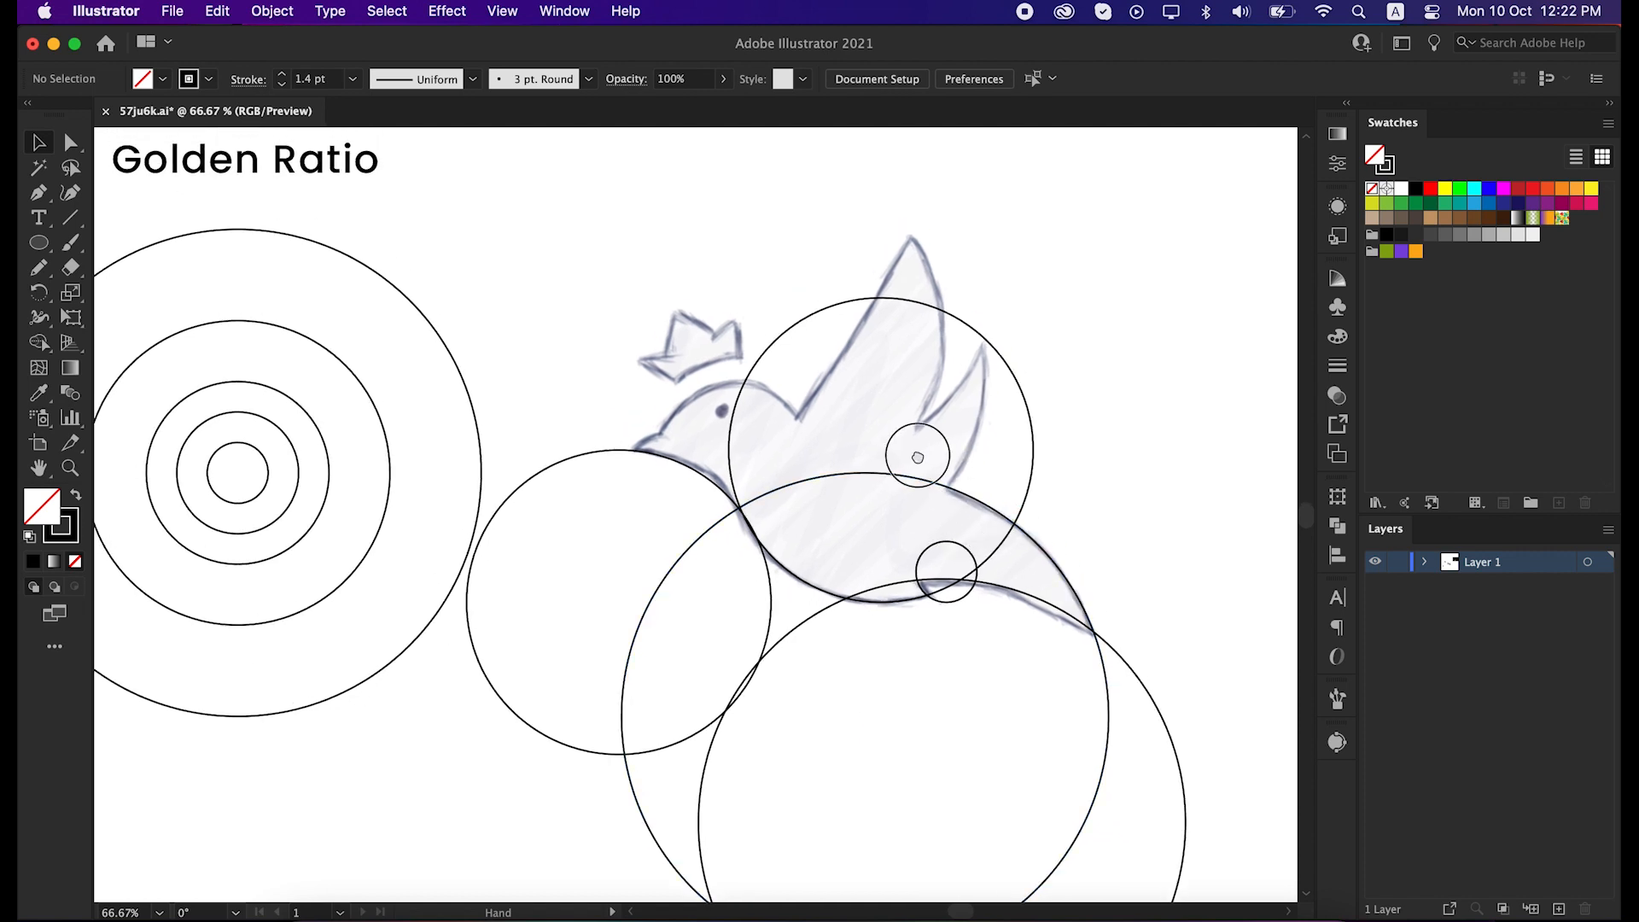
pyautogui.moveTo(917, 454); pyautogui.dragTo(925, 463)
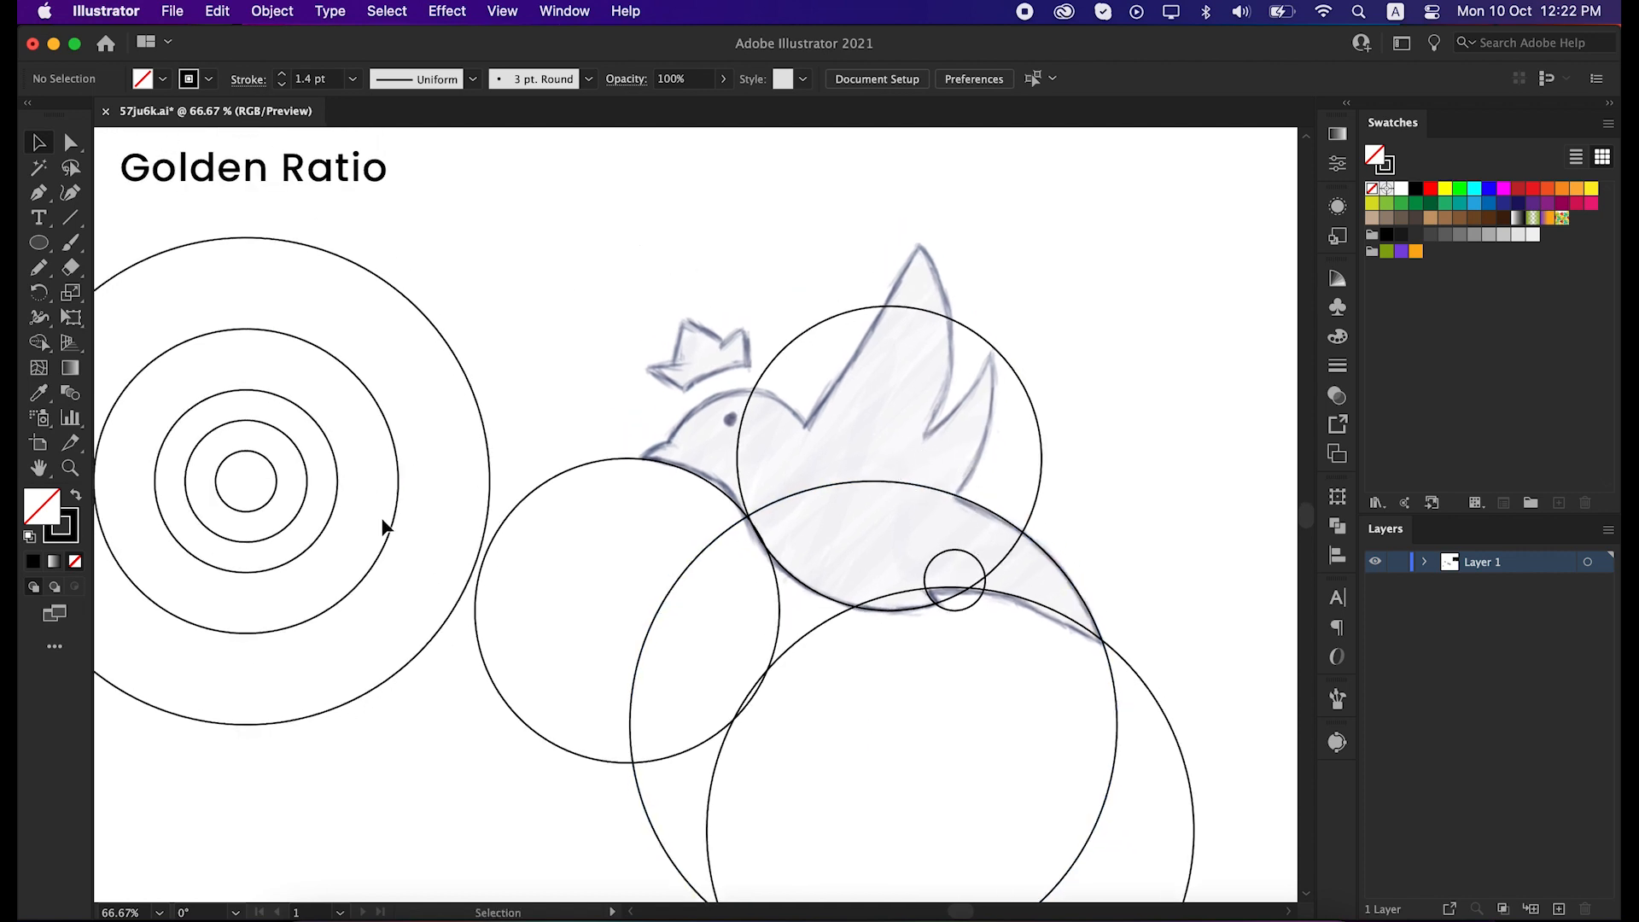
pyautogui.click(381, 539)
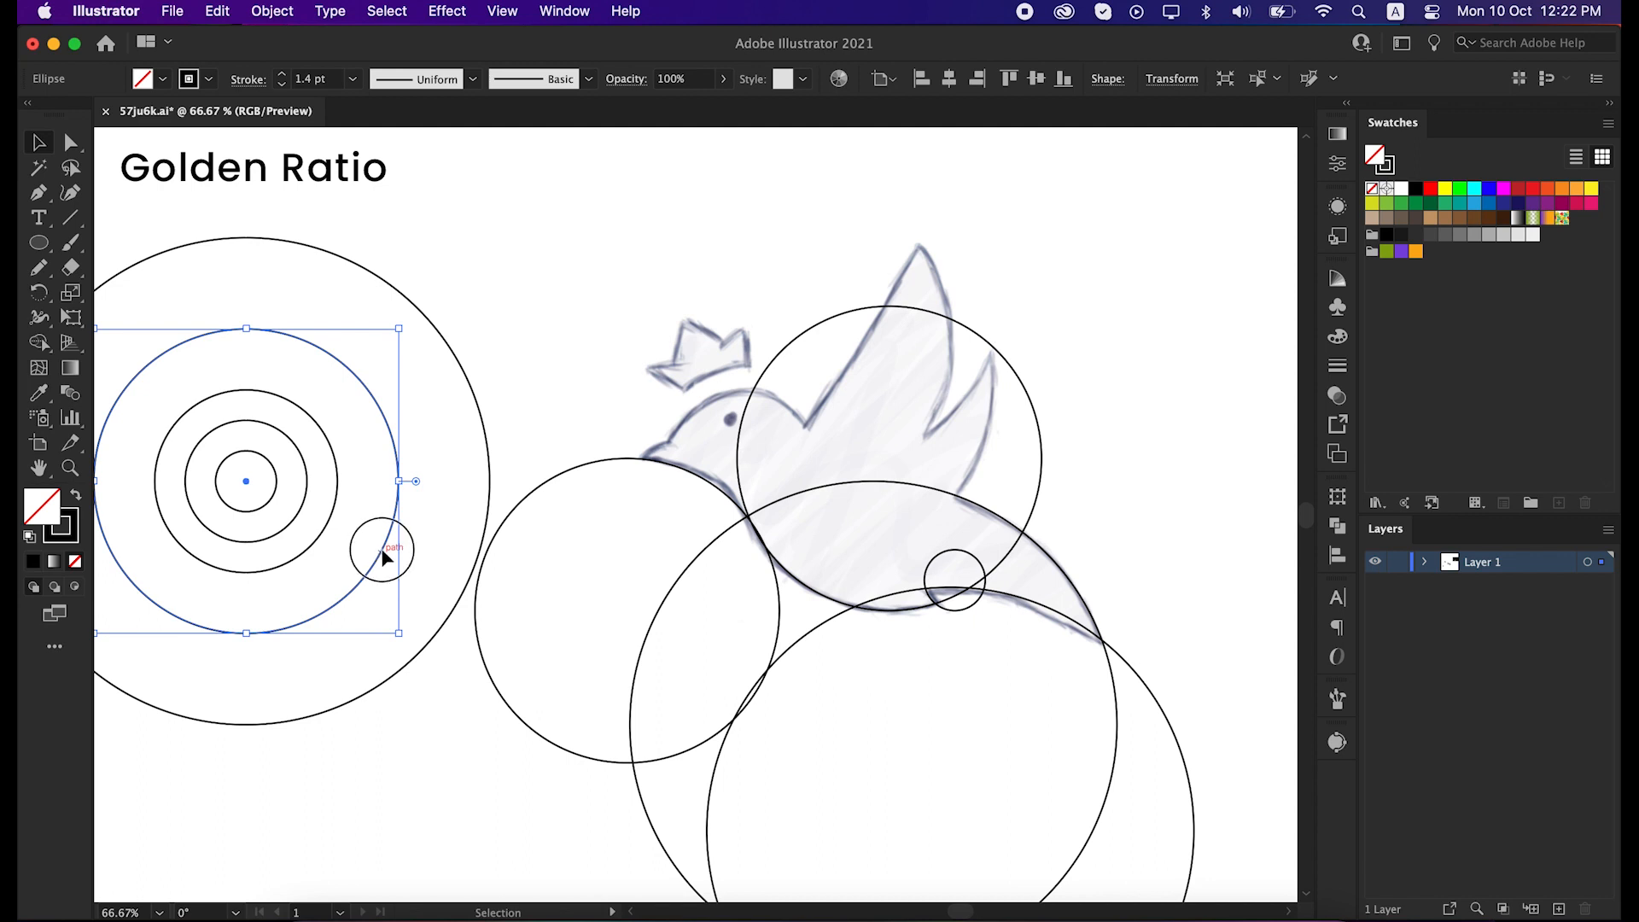
pyautogui.moveTo(382, 550); pyautogui.dragTo(981, 479)
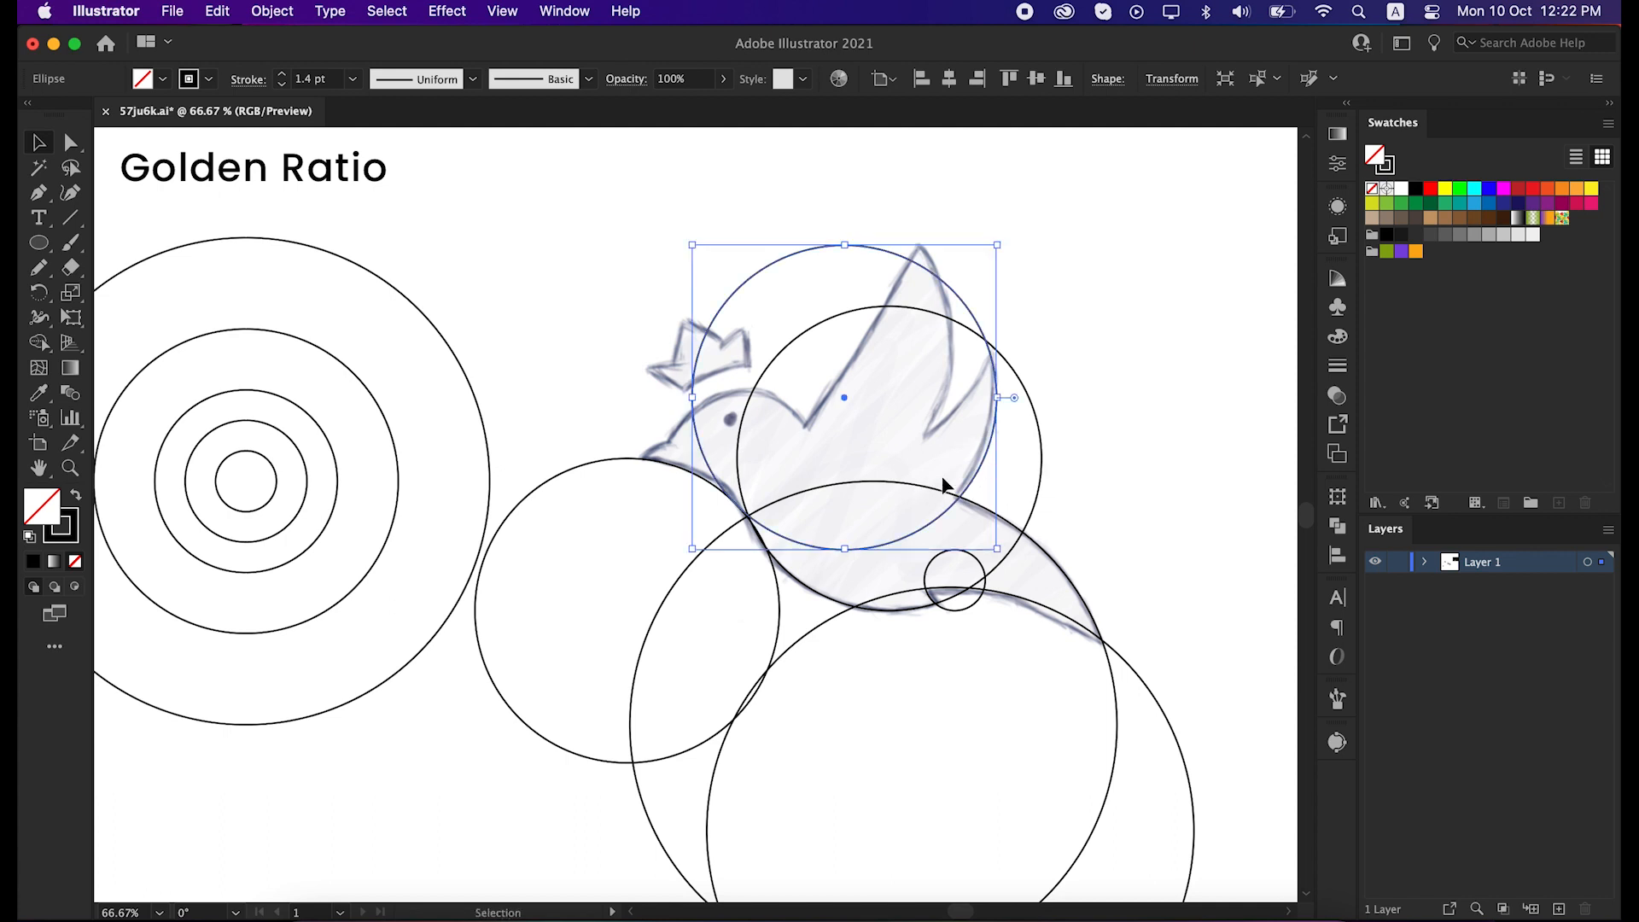
pyautogui.click(1095, 342)
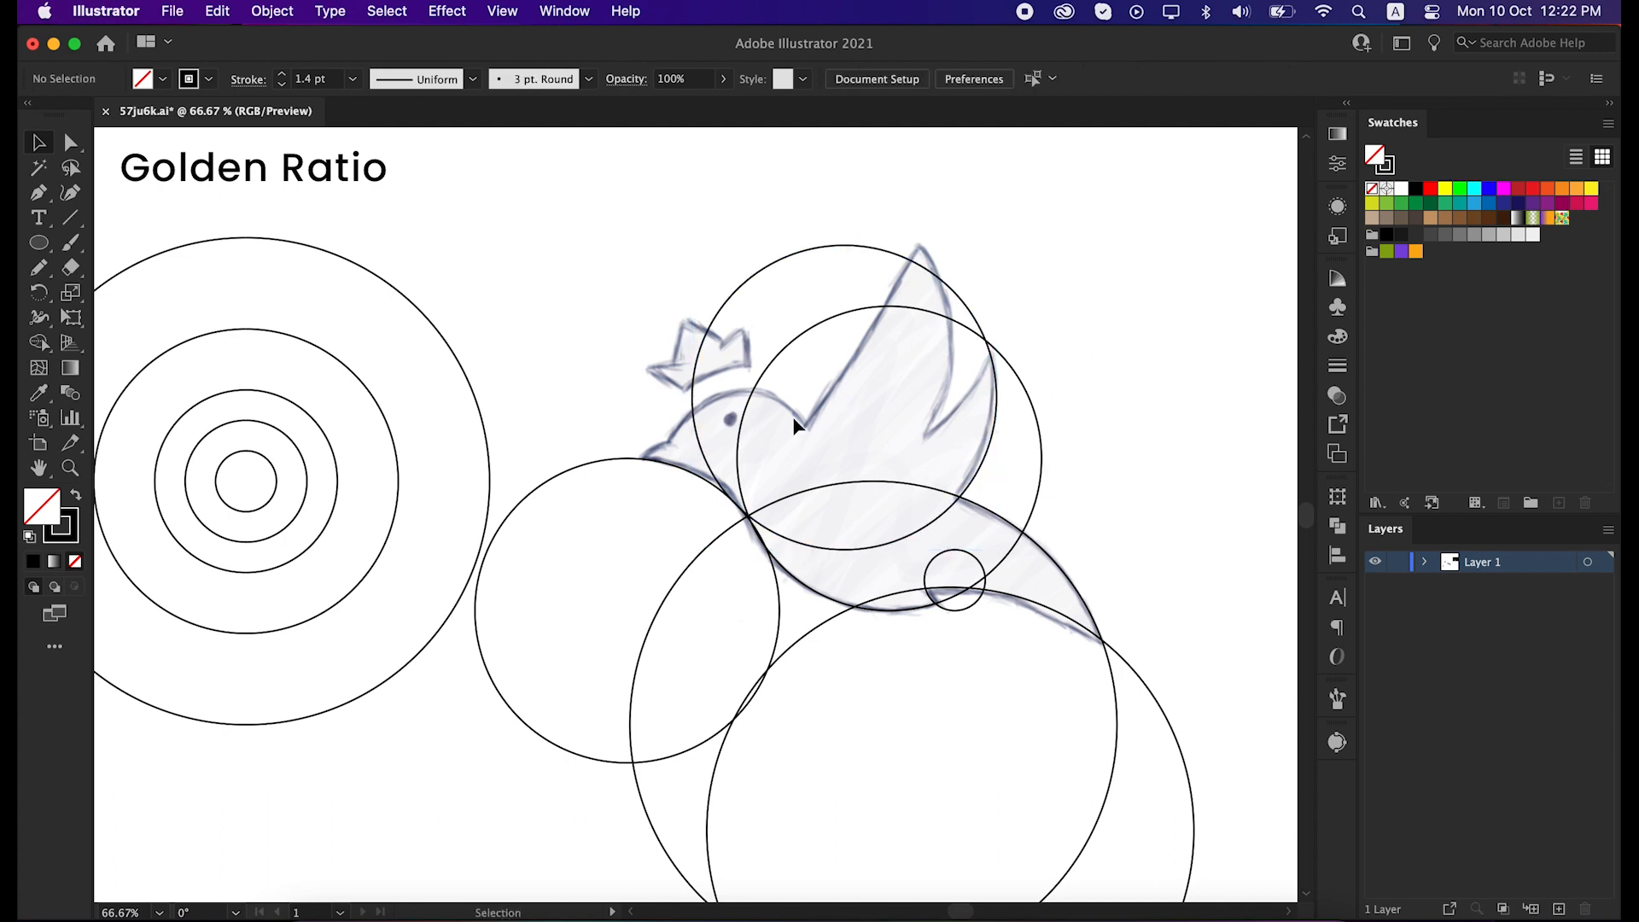
# Step: Place two more copies of the second-largest circle, one along the rear wing's inner curve and one along the front wing's curve to its tip
pyautogui.click(387, 537)
pyautogui.moveTo(375, 541); pyautogui.dragTo(462, 504)
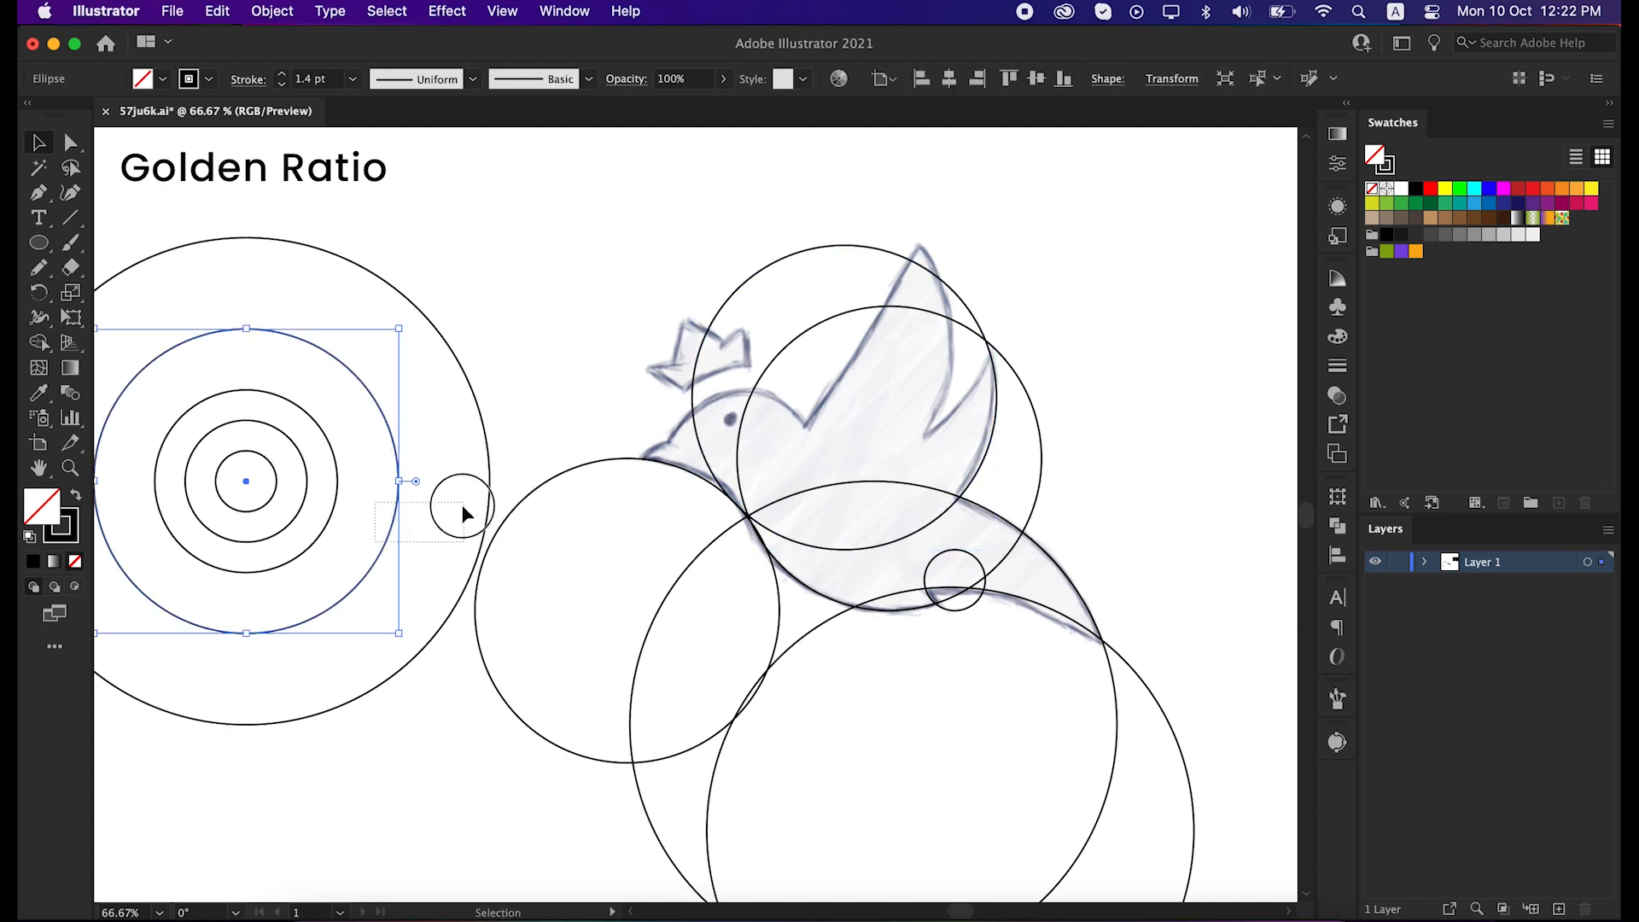
pyautogui.click(383, 551)
pyautogui.click(384, 556)
pyautogui.moveTo(384, 556); pyautogui.dragTo(986, 384)
pyautogui.click(1077, 372)
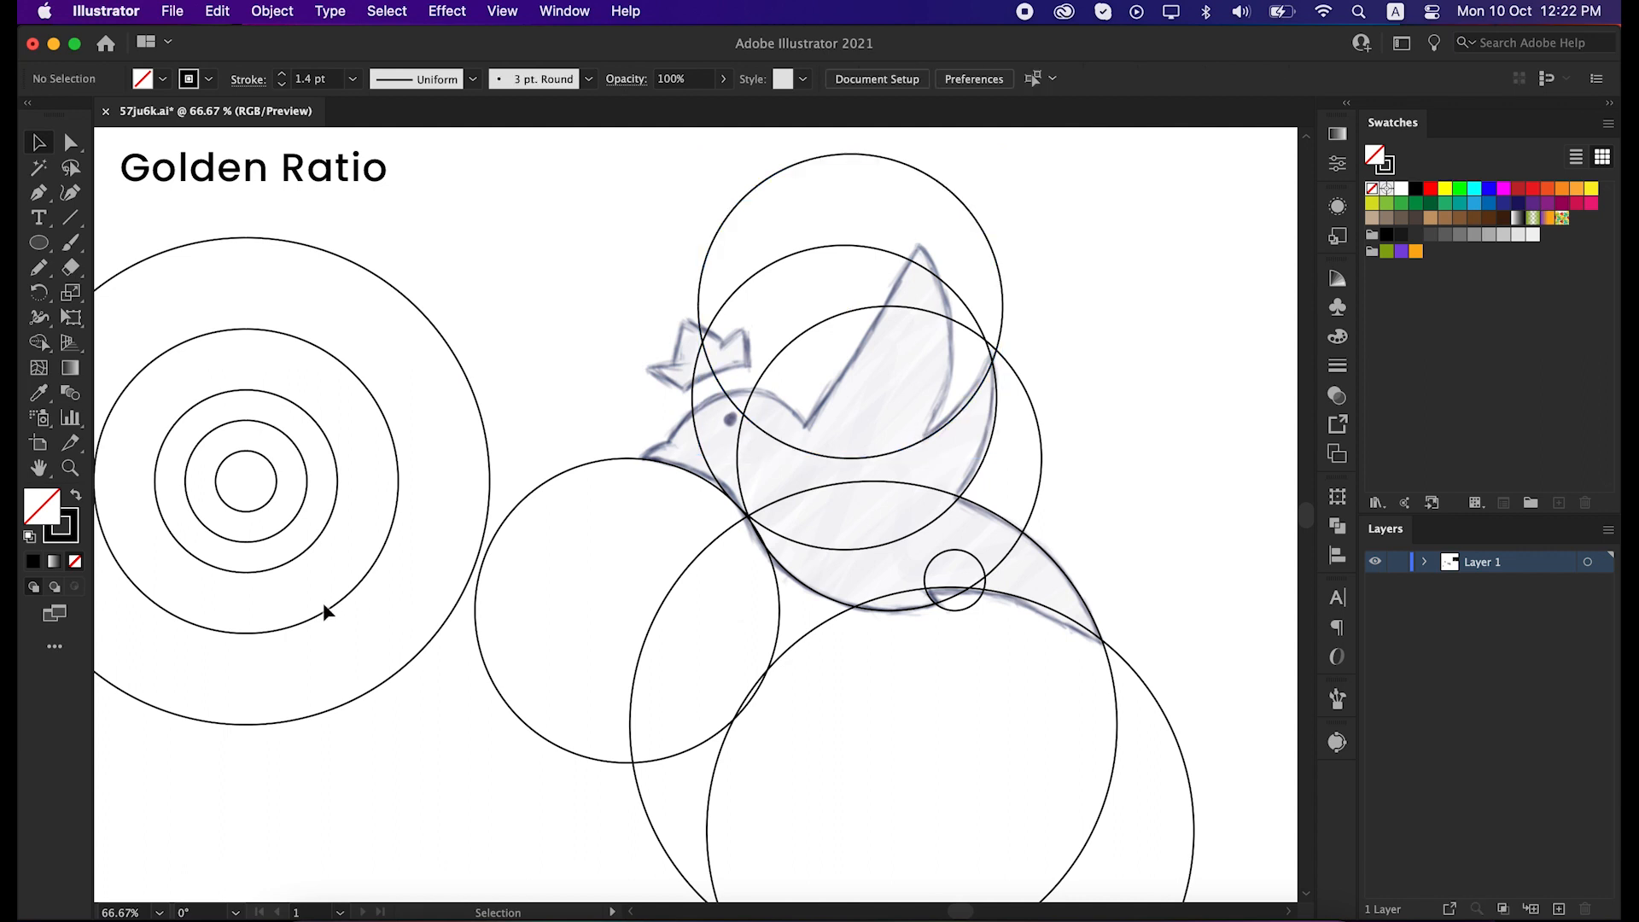
pyautogui.moveTo(324, 607); pyautogui.dragTo(880, 483)
pyautogui.click(1080, 490)
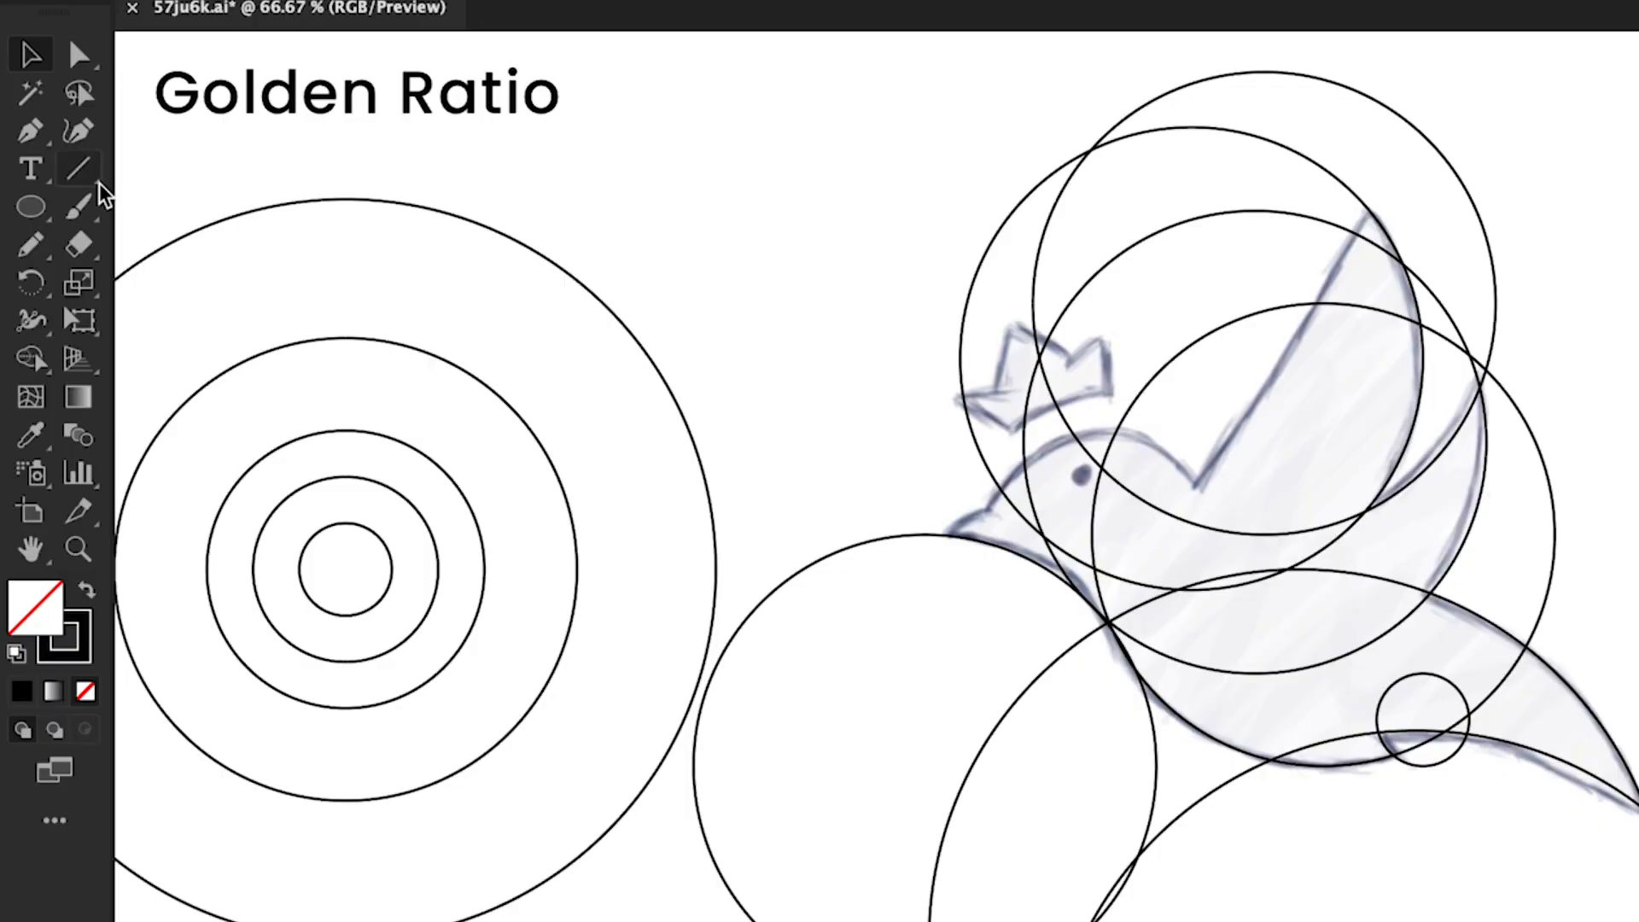
# Step: Draw a straight line about 230 px long along the front wing's leading edge, from its tip past the neck notch
pyautogui.moveTo(85, 167); pyautogui.dragTo(177, 172)
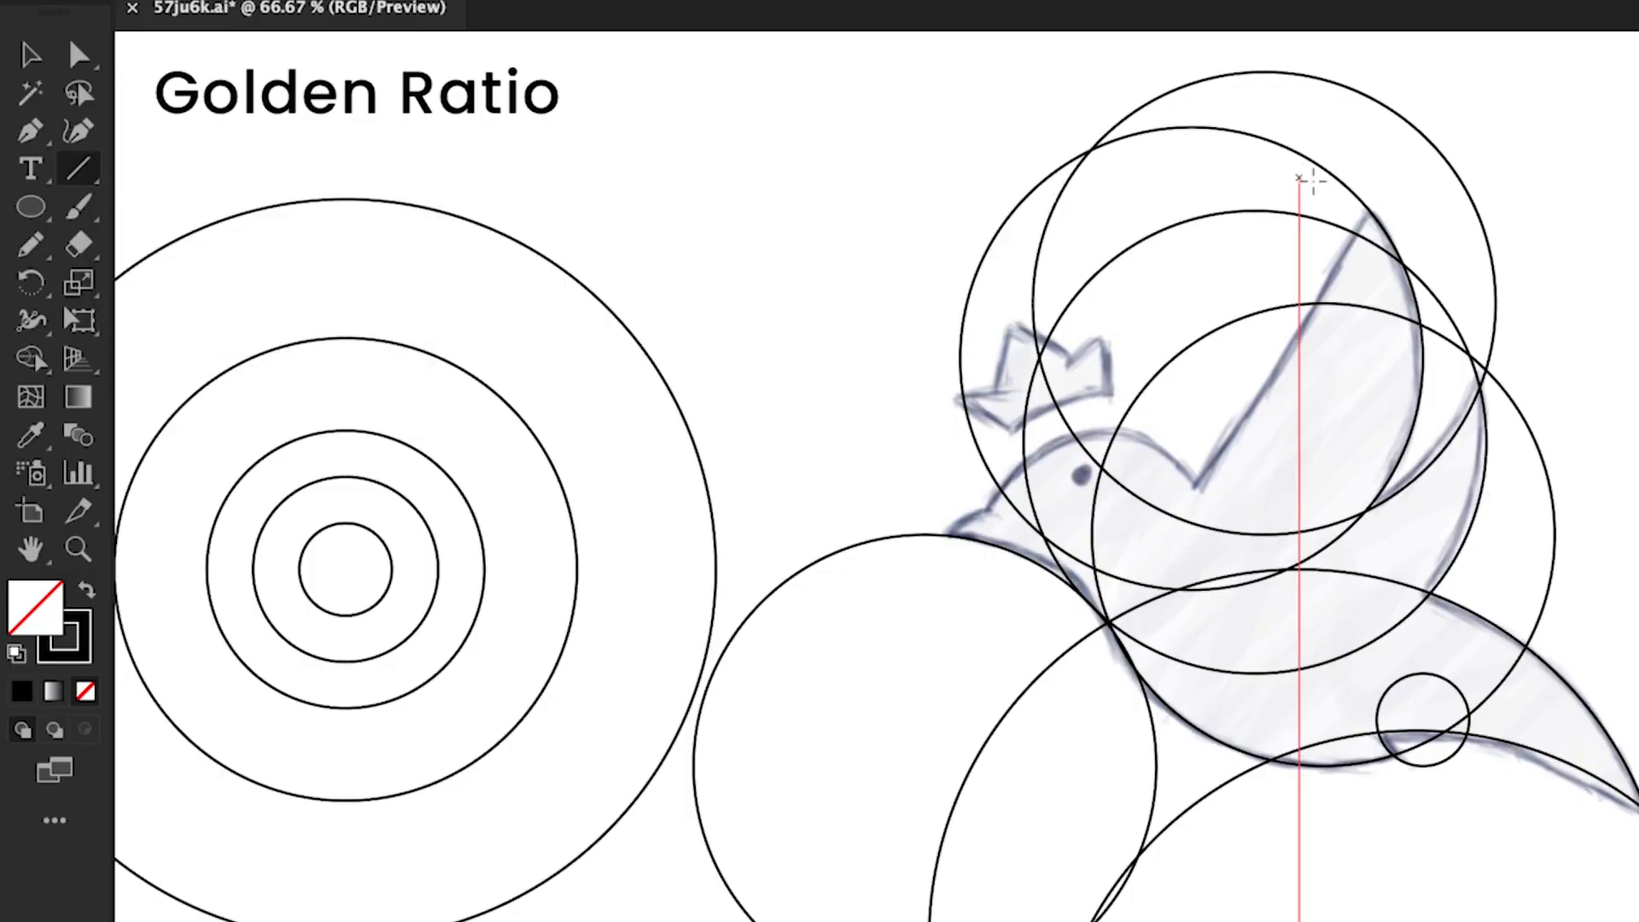
pyautogui.moveTo(1374, 199); pyautogui.dragTo(1174, 522)
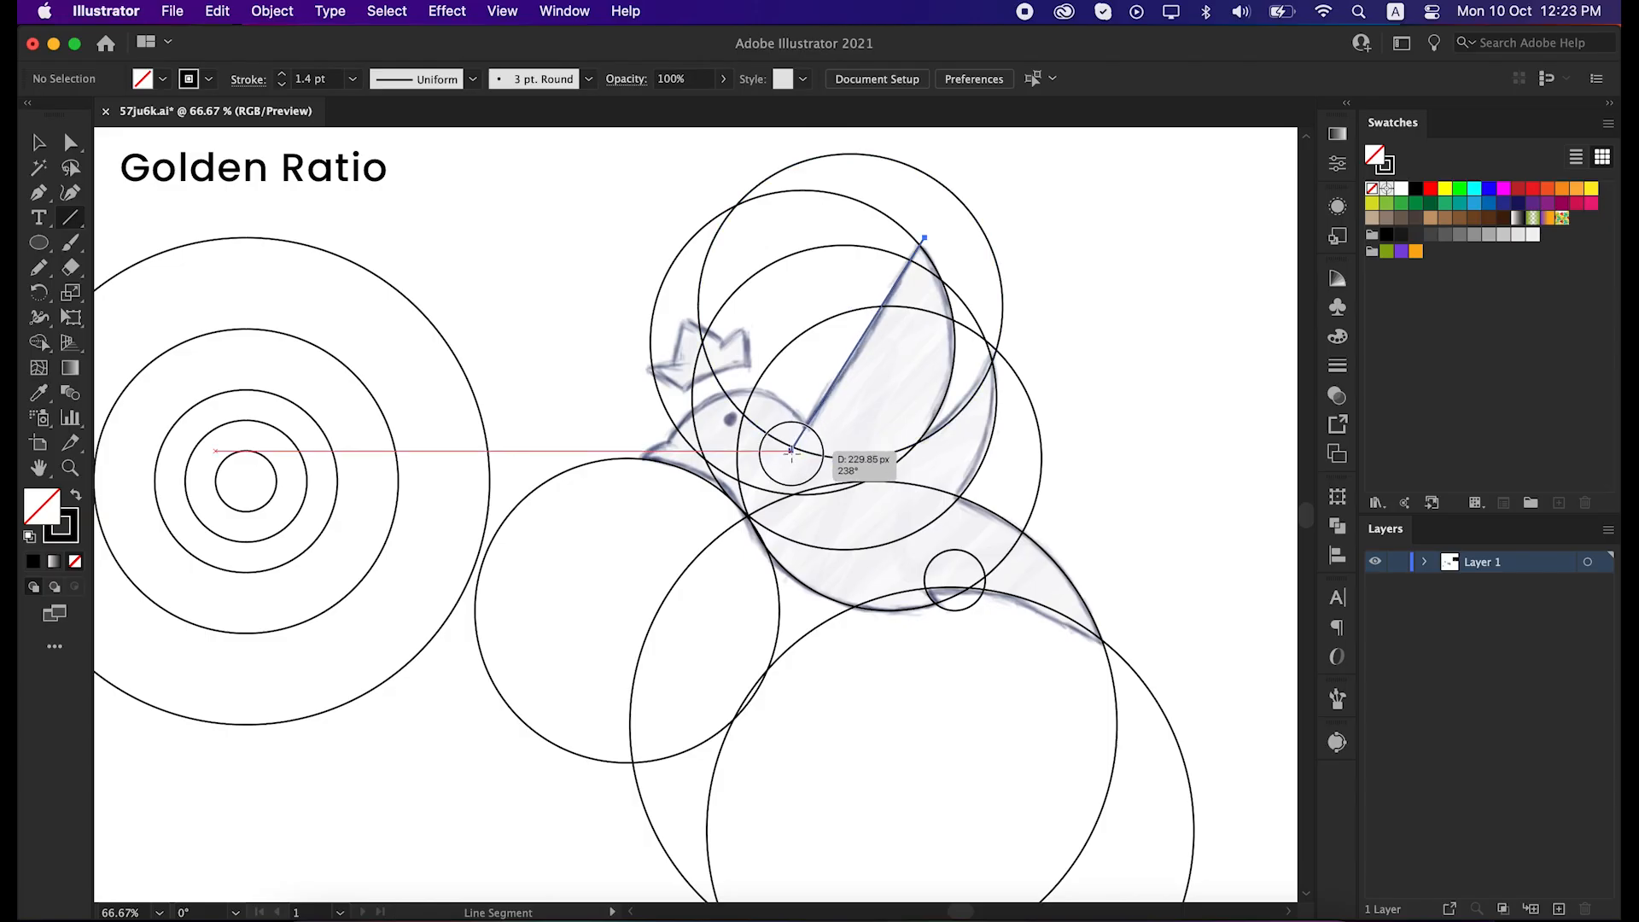
pyautogui.moveTo(791, 452); pyautogui.dragTo(786, 457)
pyautogui.press('v')
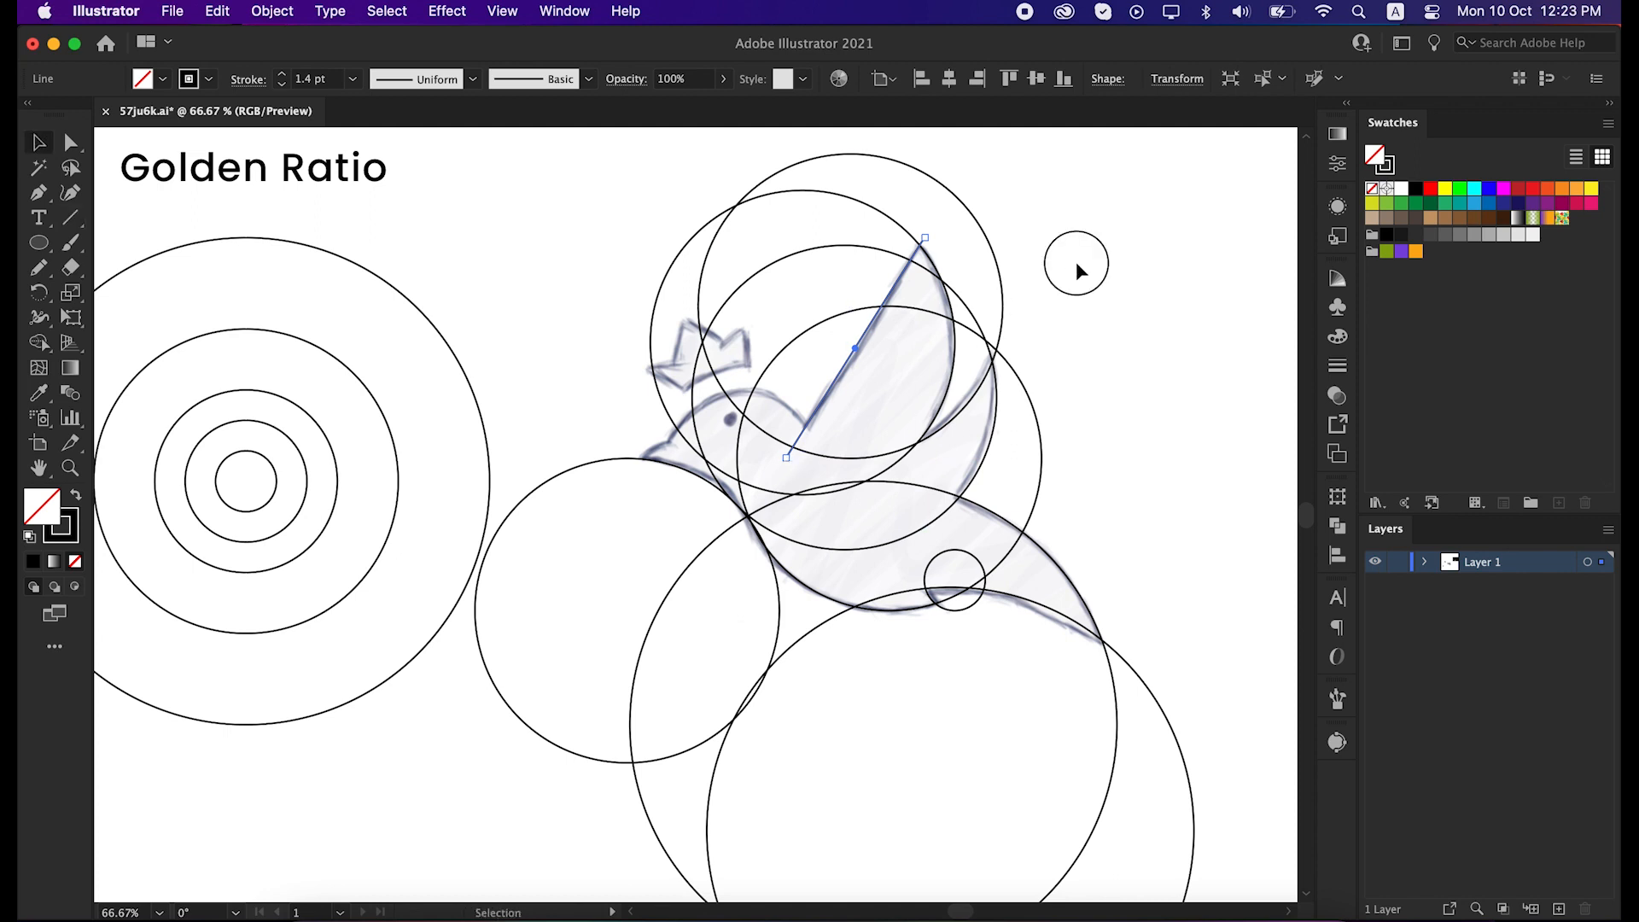
pyautogui.click(1075, 261)
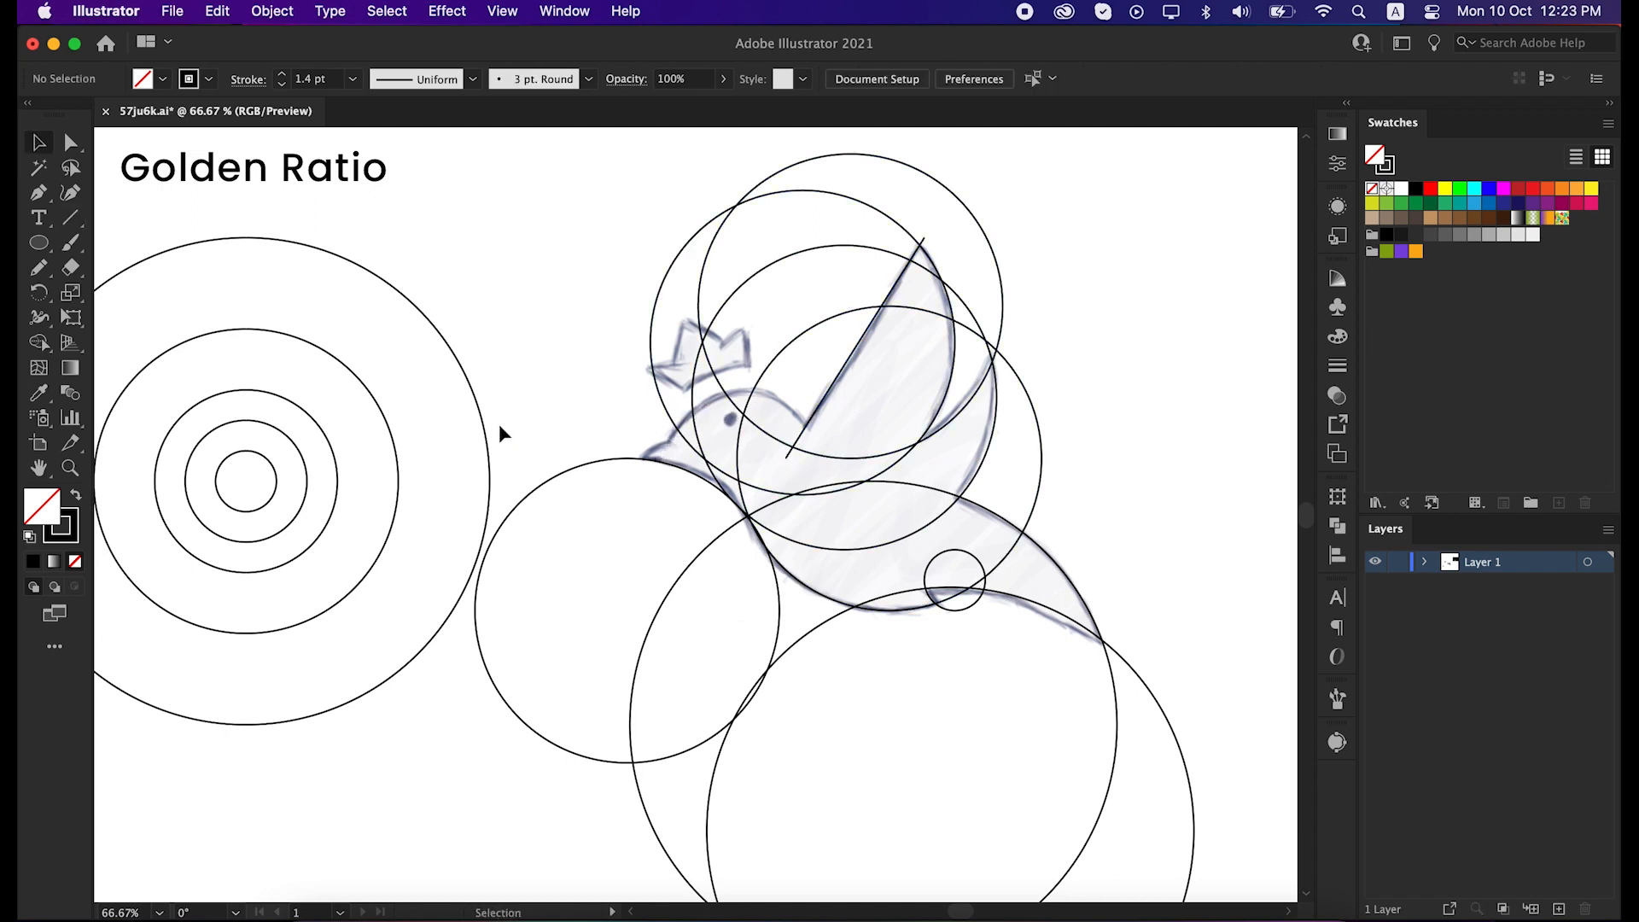
# Step: Copy the middle golden-ratio circle onto the bird's head so its upper edge follows the crown and nape
pyautogui.click(337, 491)
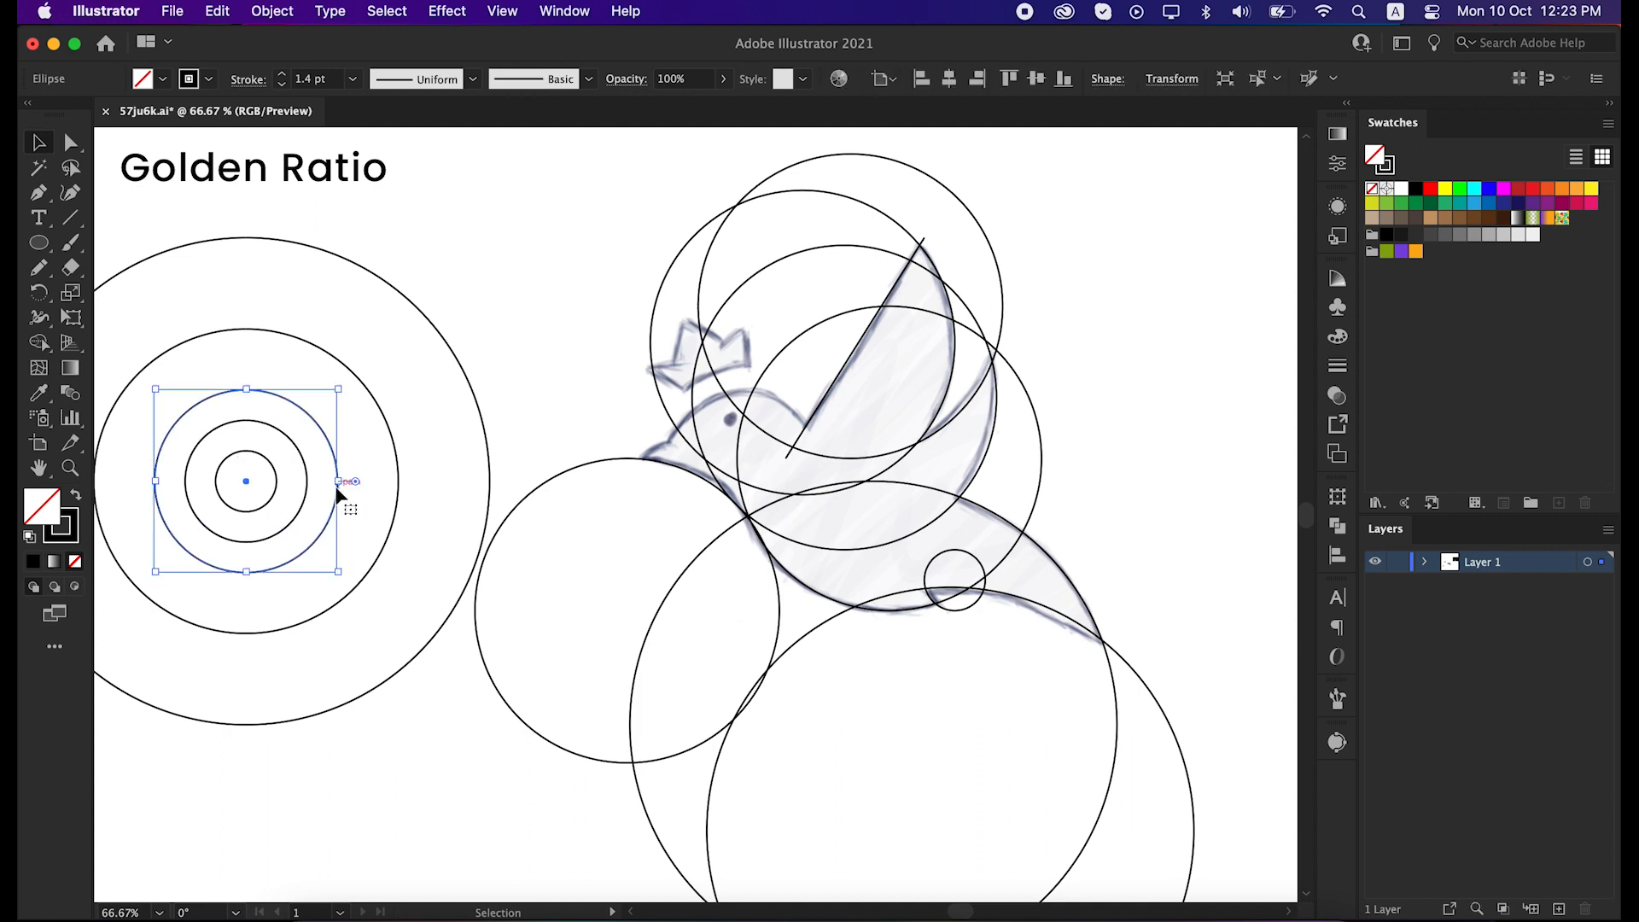
pyautogui.moveTo(337, 497); pyautogui.dragTo(845, 511)
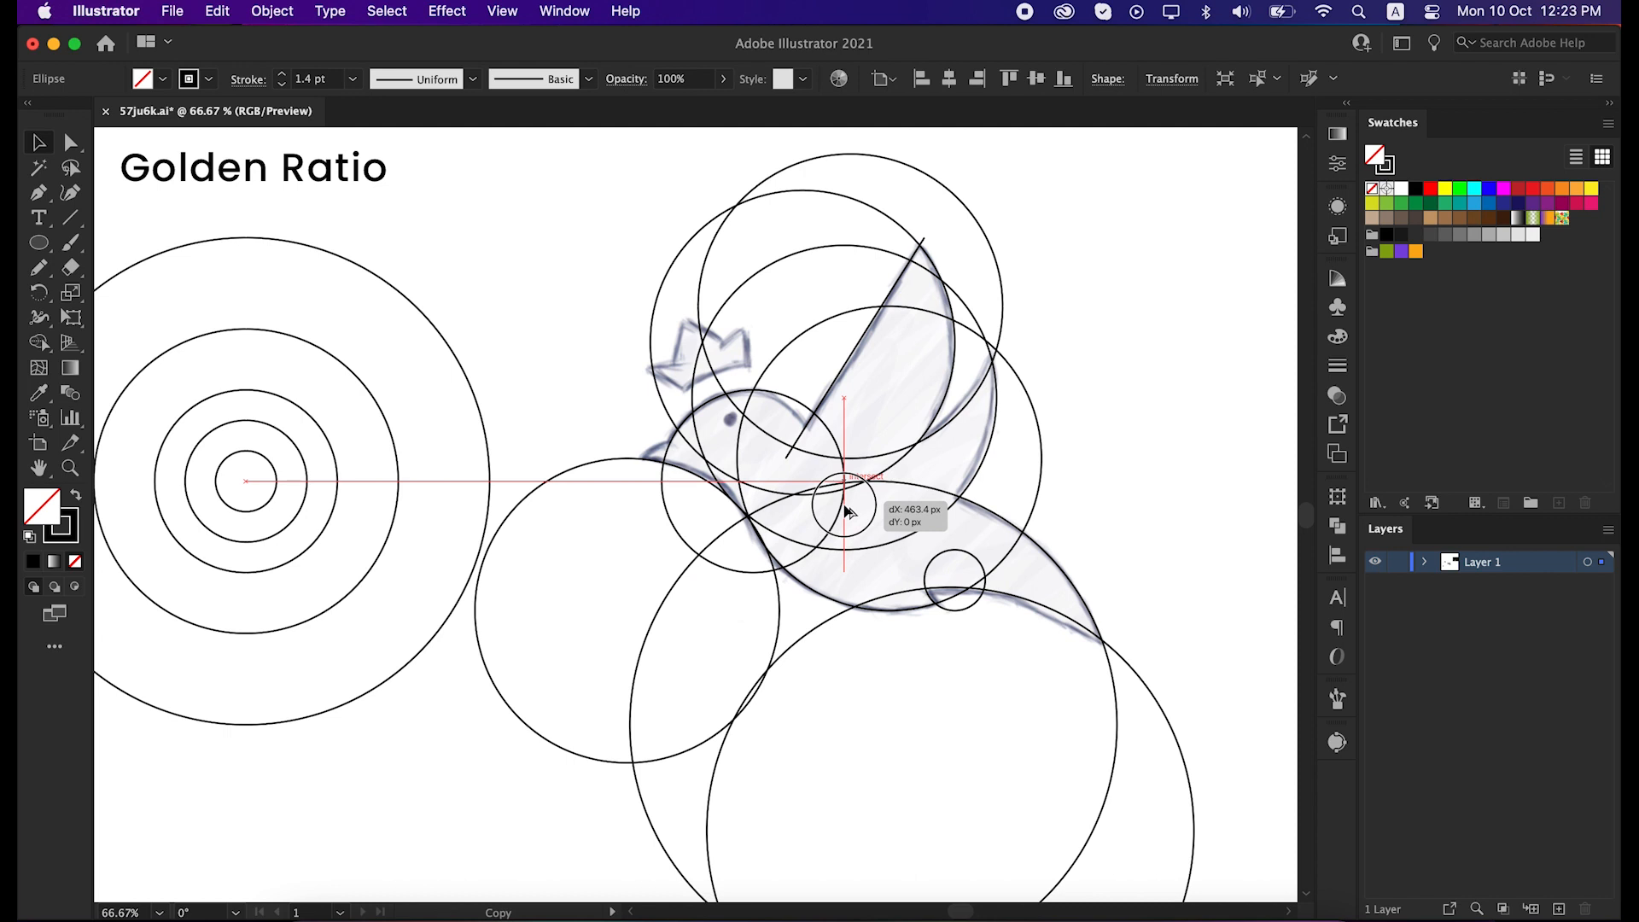
pyautogui.moveTo(845, 511); pyautogui.dragTo(840, 510)
pyautogui.click(887, 393)
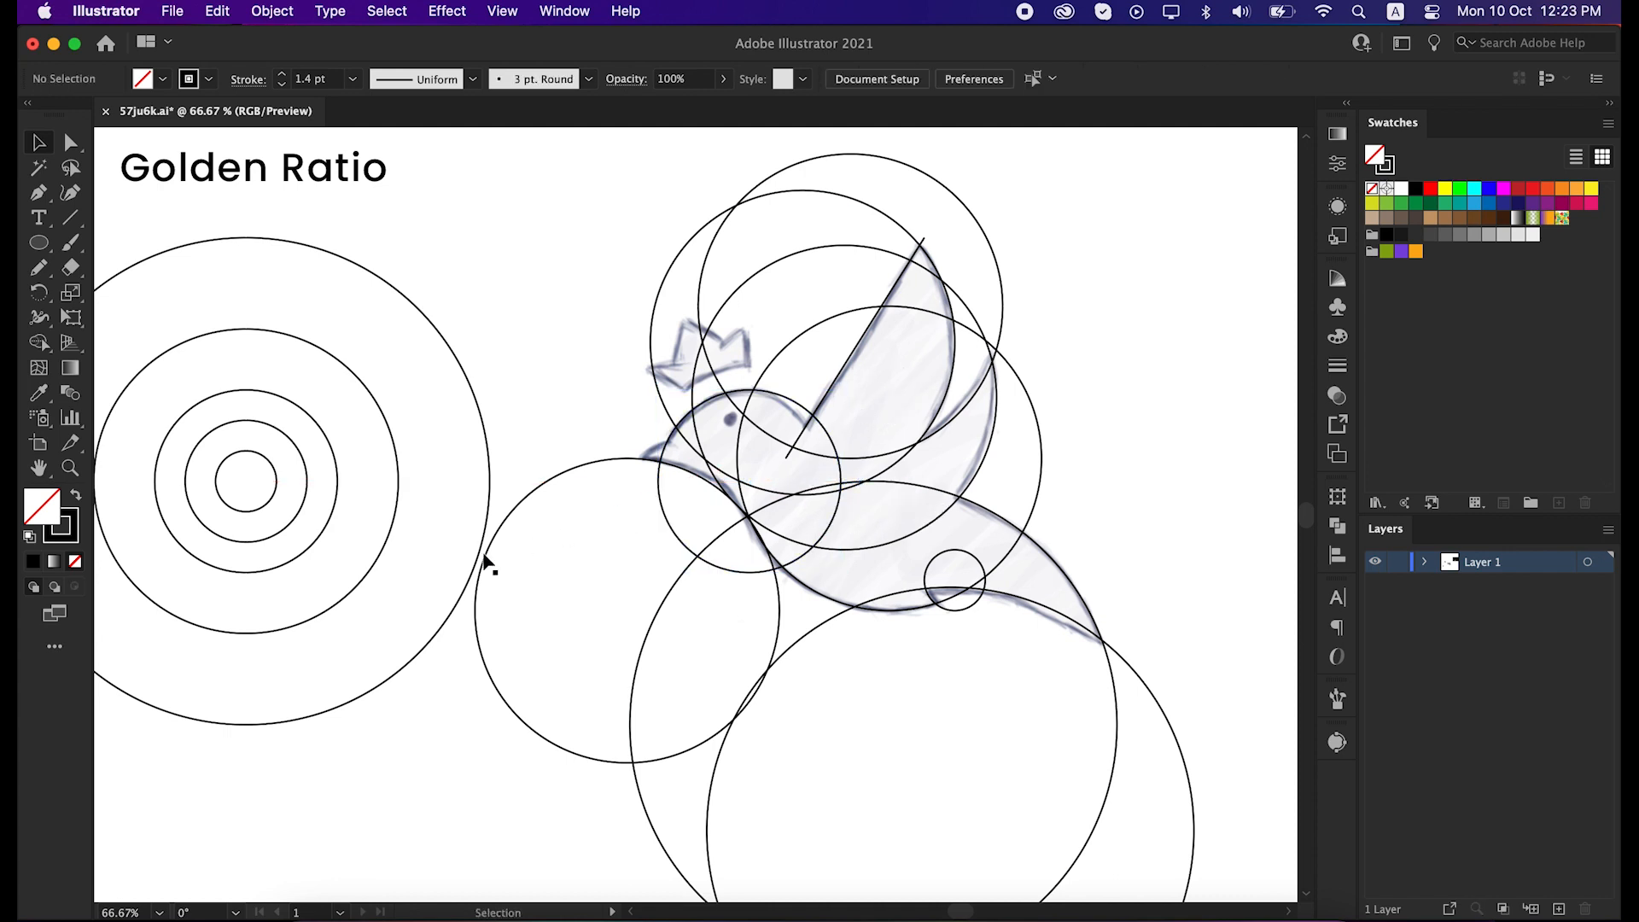
# Step: Copy the smallest golden-ratio circle onto the bird's beak so its edge follows the beak's upper curve
pyautogui.click(269, 507)
pyautogui.moveTo(269, 510); pyautogui.dragTo(683, 507)
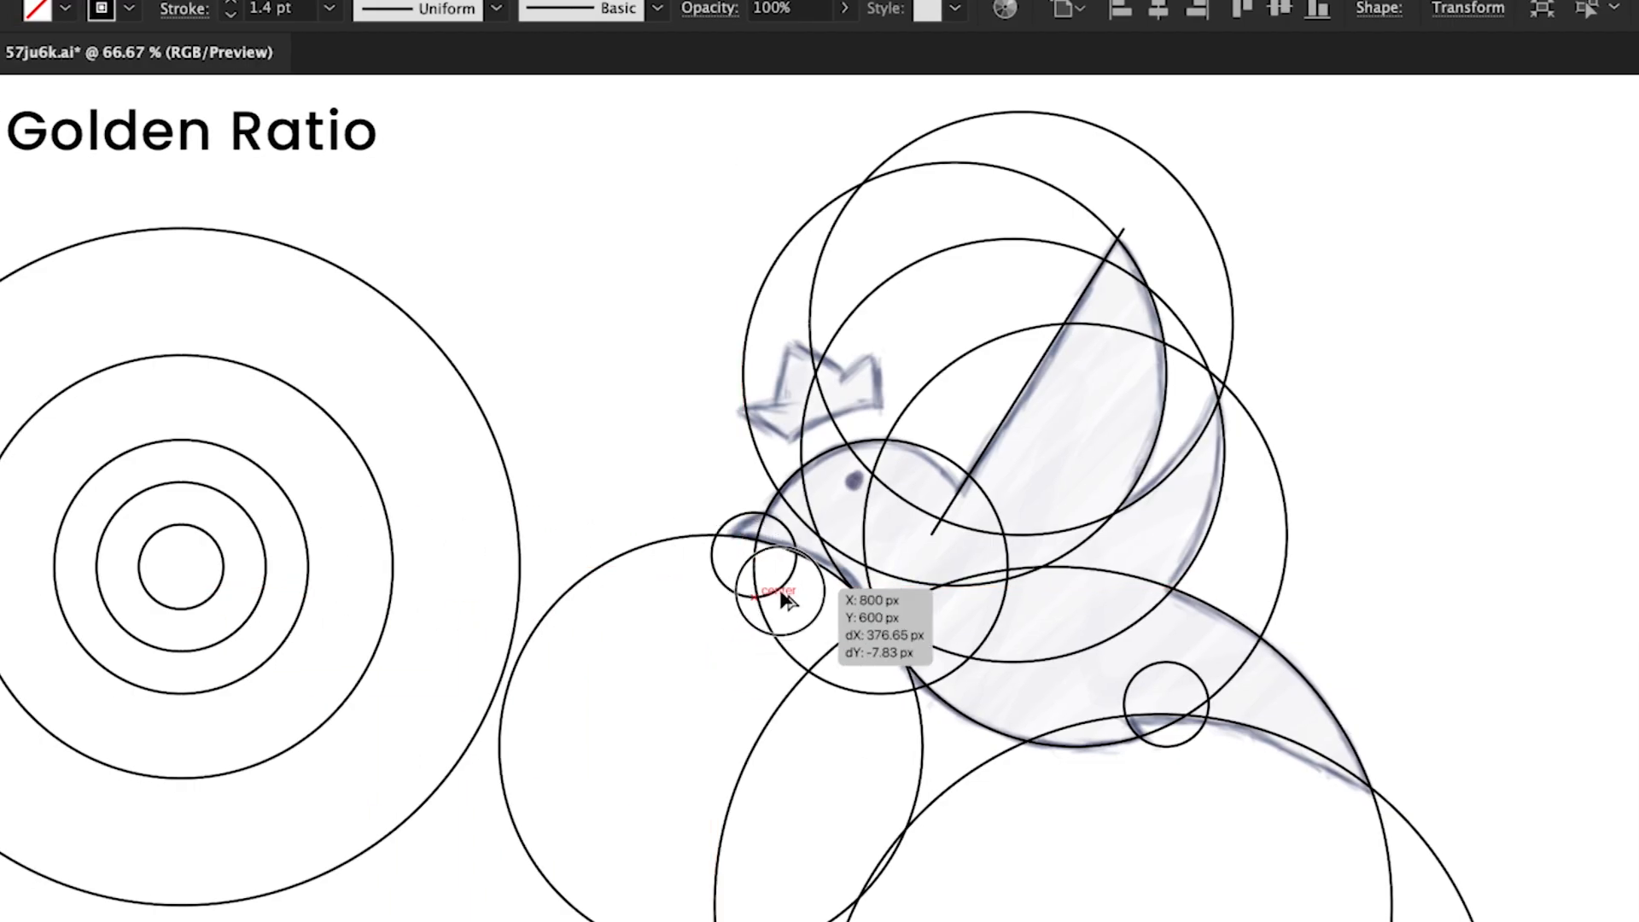
pyautogui.moveTo(787, 600); pyautogui.dragTo(803, 583)
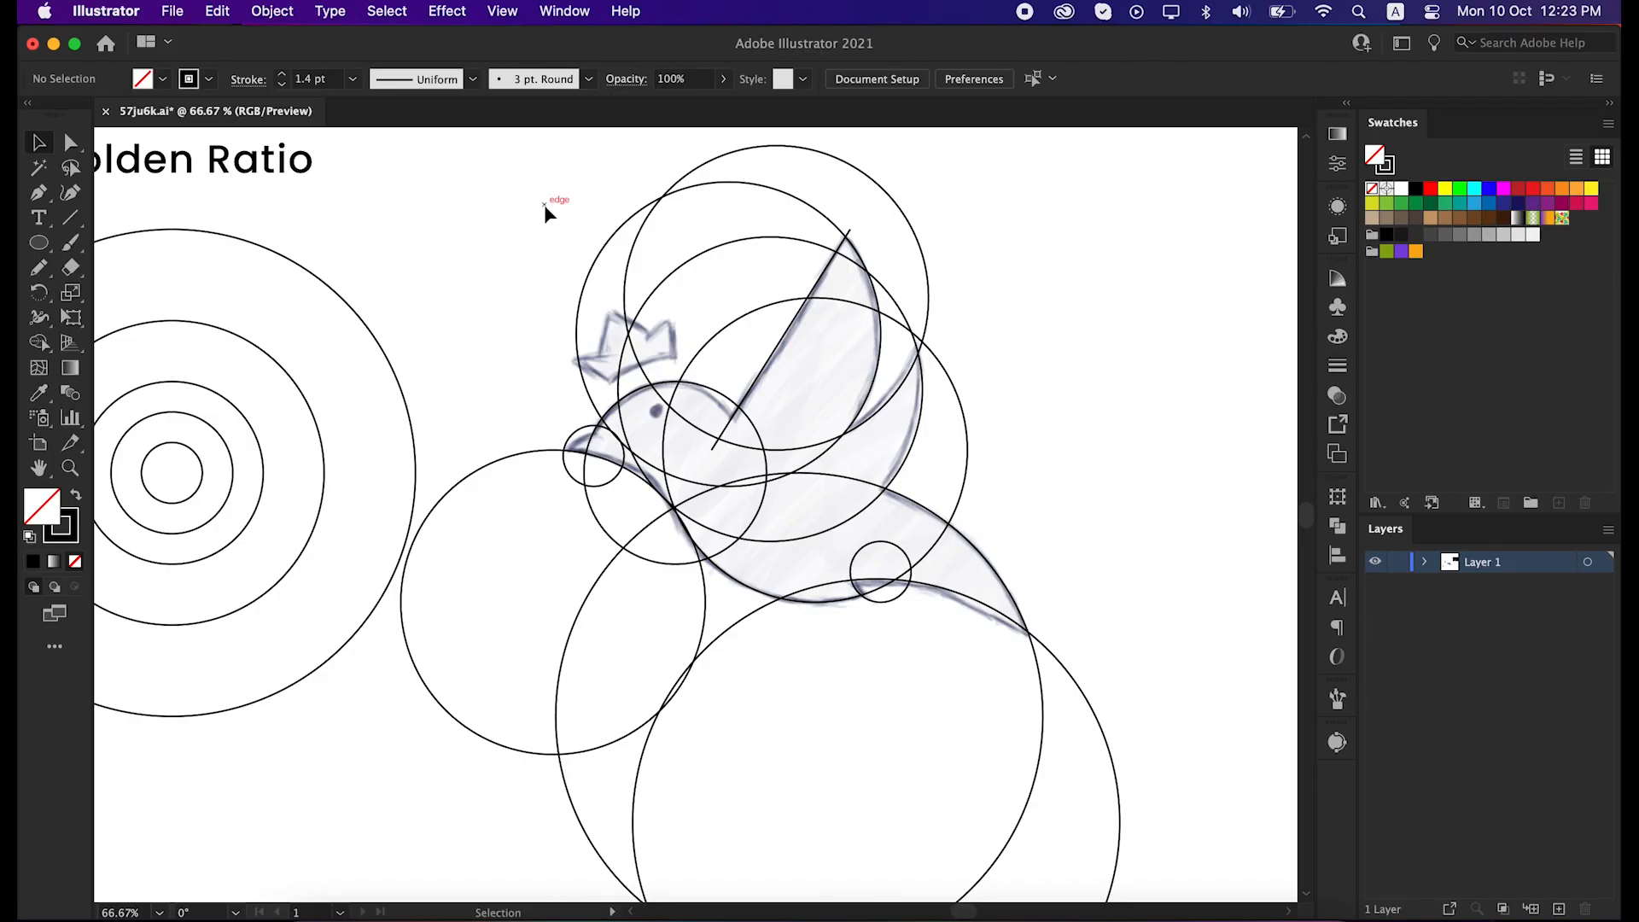
# Step: Merge the regions of the placed circles and line covering the beak, head, body, wings and tail into one bird shape with Shape Builder
pyautogui.moveTo(545, 204); pyautogui.dragTo(1036, 780)
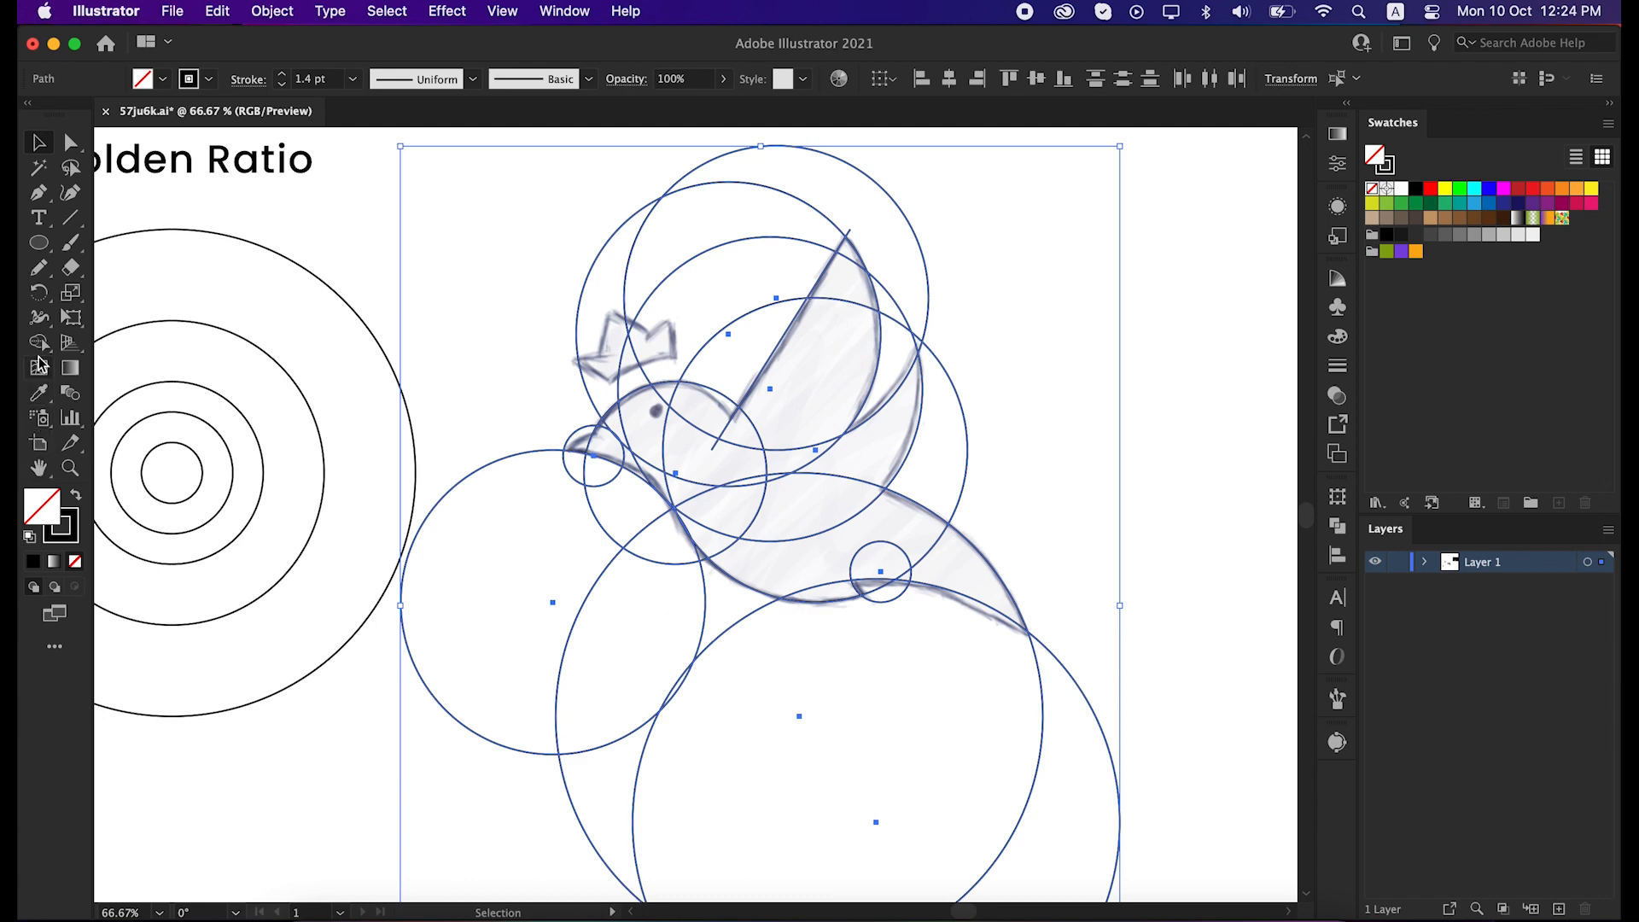
pyautogui.moveTo(38, 342); pyautogui.dragTo(122, 346)
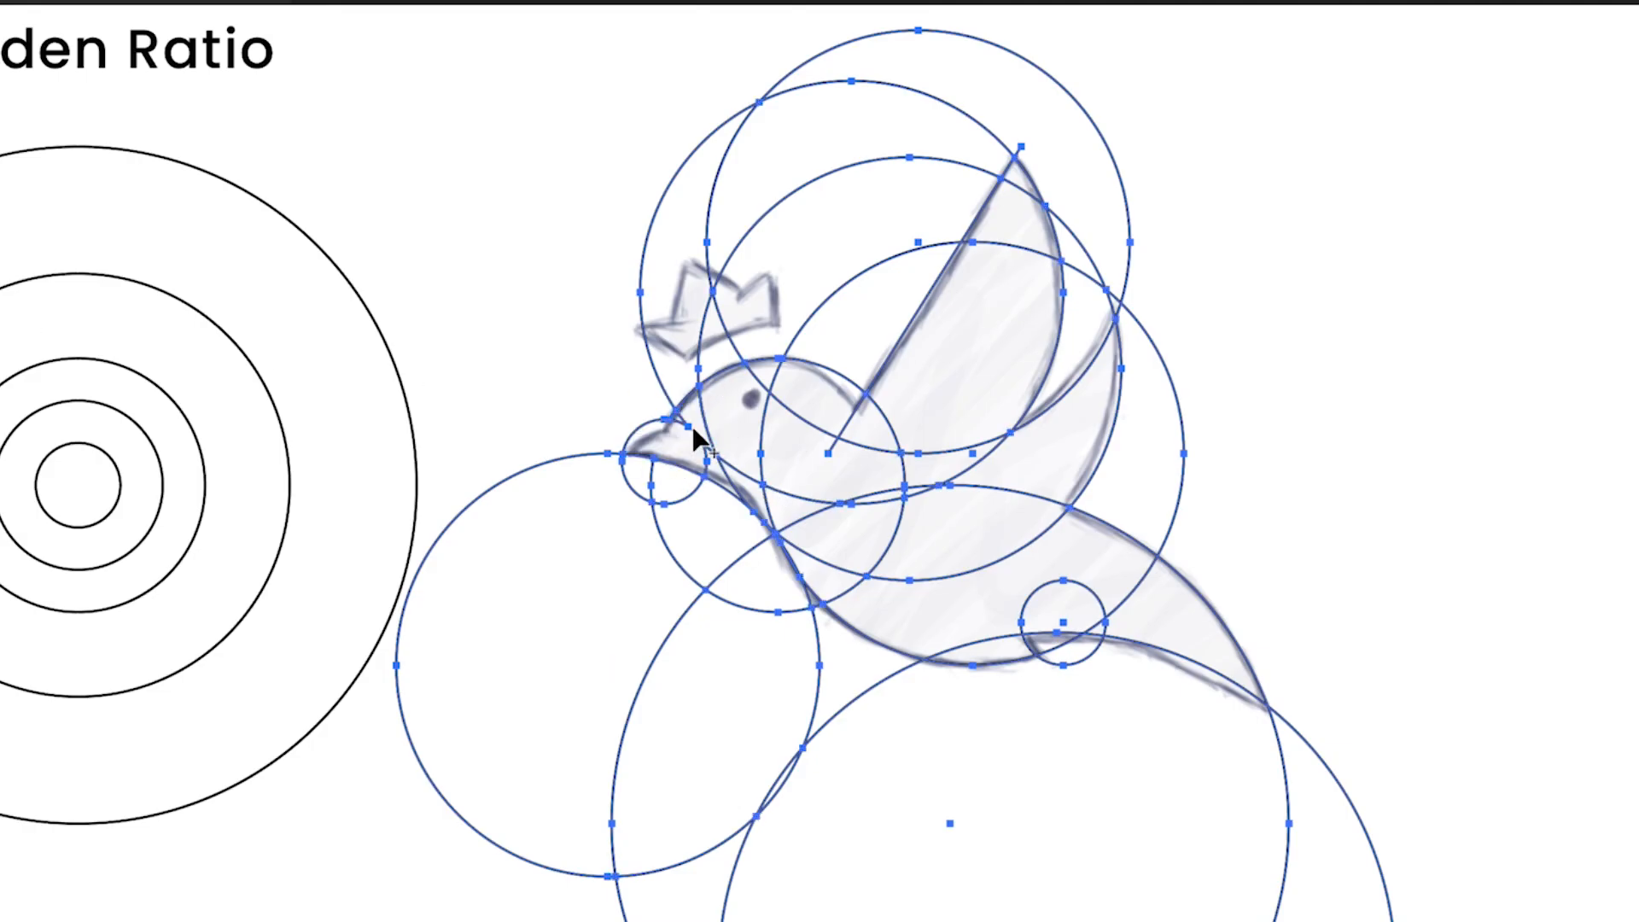
pyautogui.moveTo(682, 448)
pyautogui.mouseDown()
pyautogui.moveTo(754, 483)
pyautogui.moveTo(818, 580)
pyautogui.moveTo(872, 612)
pyautogui.mouseUp()
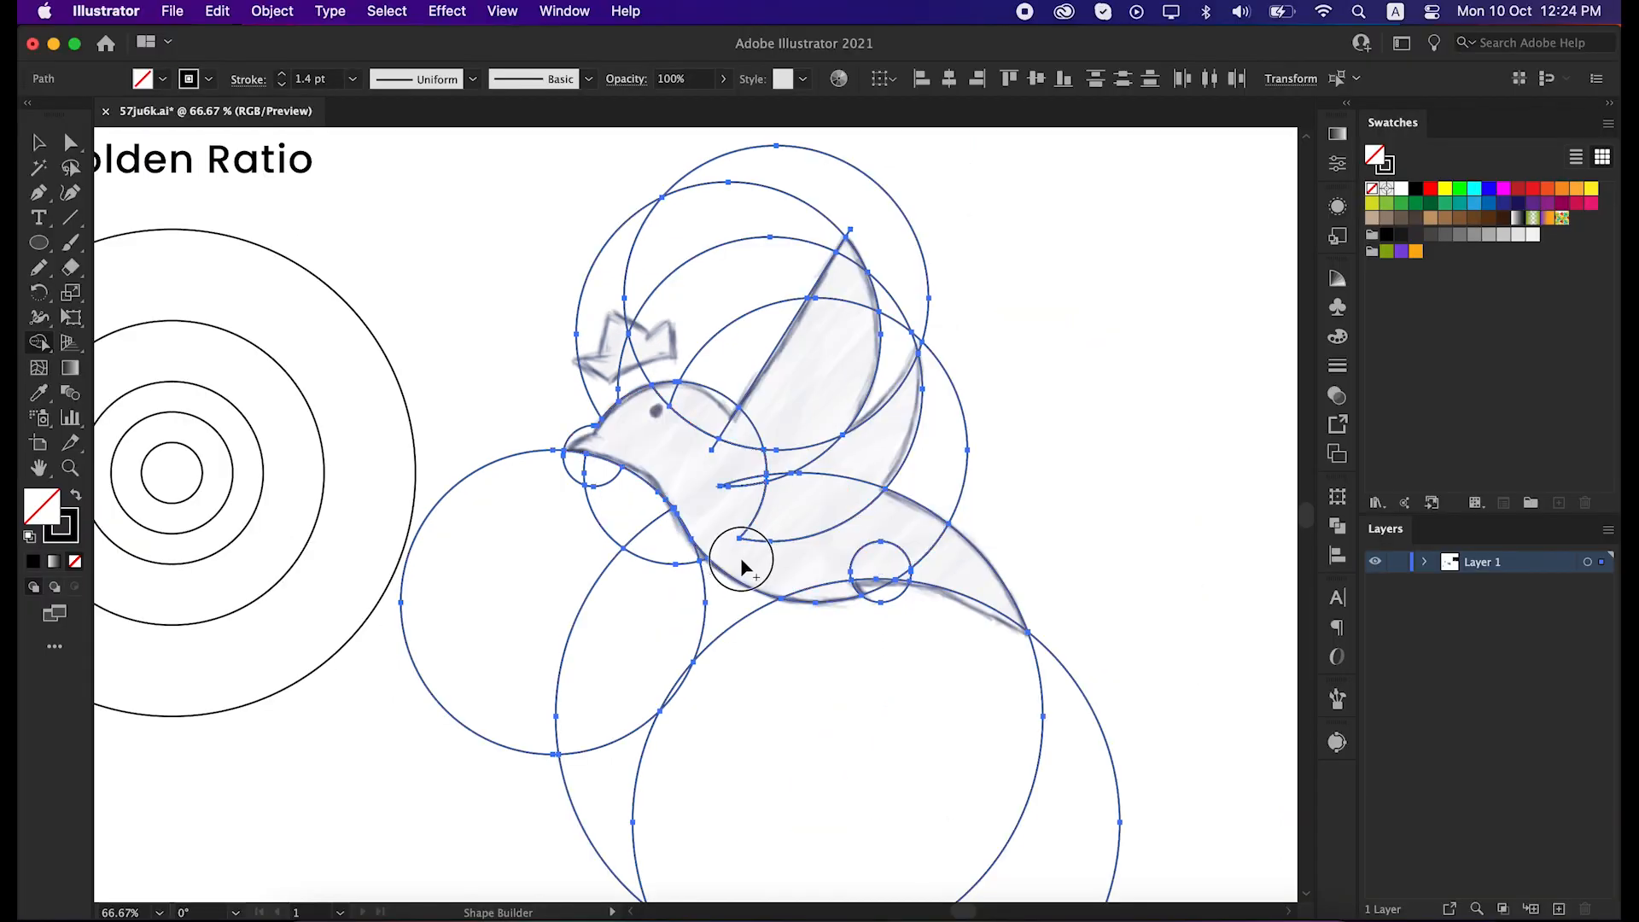
pyautogui.moveTo(741, 566)
pyautogui.mouseDown()
pyautogui.moveTo(786, 556)
pyautogui.moveTo(834, 585)
pyautogui.moveTo(886, 564)
pyautogui.moveTo(951, 578)
pyautogui.moveTo(887, 576)
pyautogui.moveTo(867, 486)
pyautogui.moveTo(863, 578)
pyautogui.mouseUp()
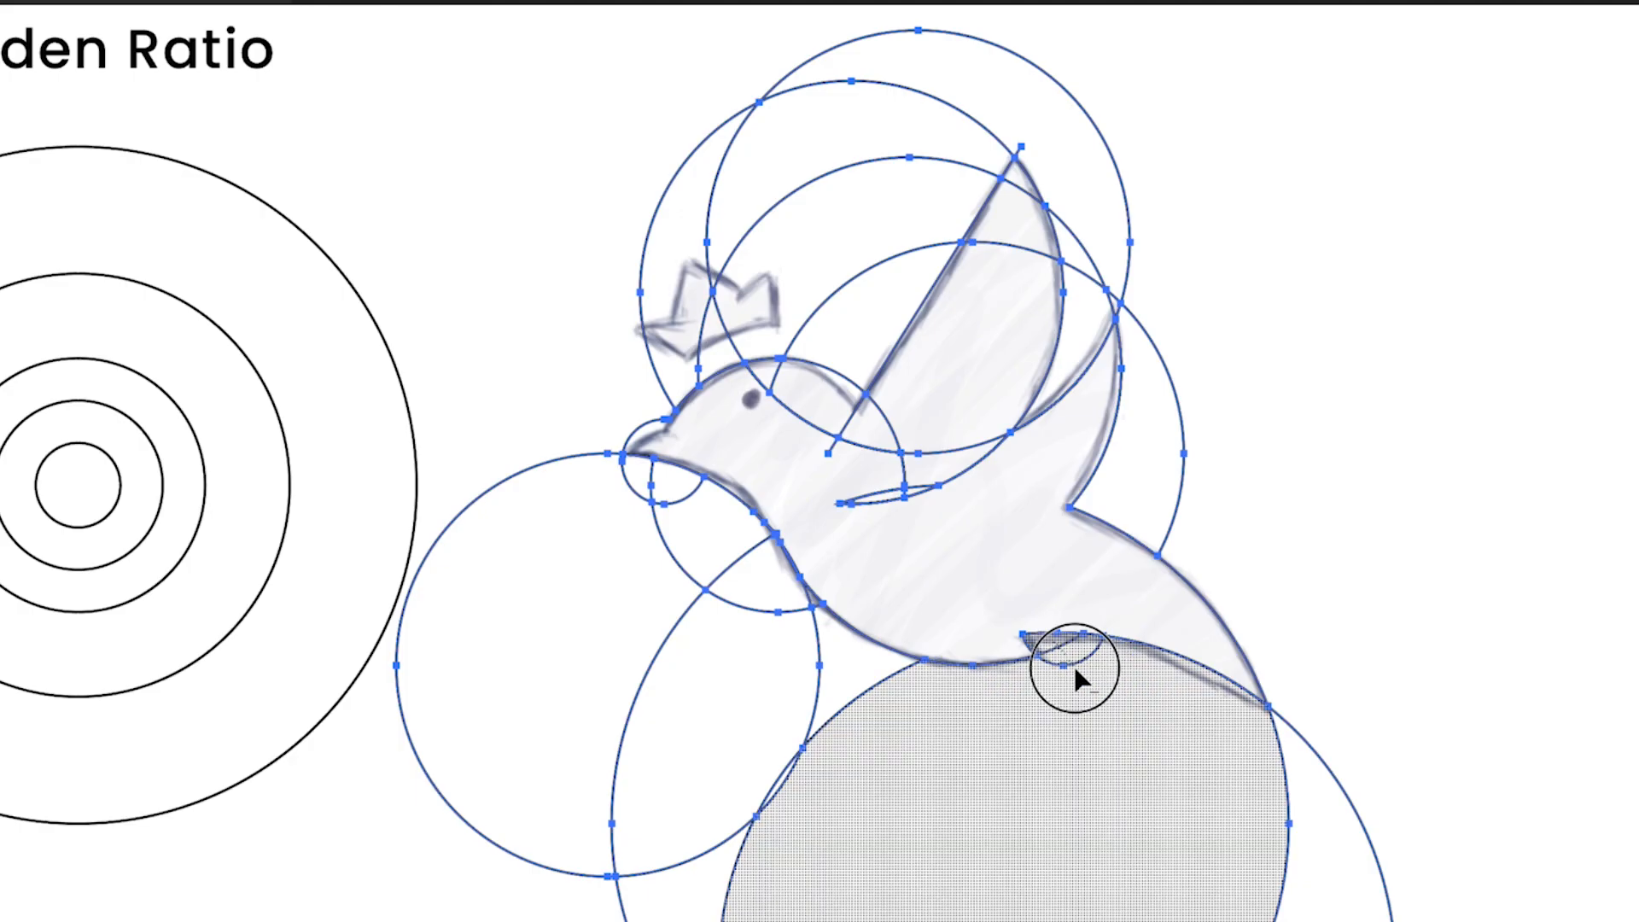
pyautogui.moveTo(944, 447)
pyautogui.mouseDown()
pyautogui.moveTo(1028, 190)
pyautogui.moveTo(969, 338)
pyautogui.mouseUp()
pyautogui.moveTo(841, 458)
pyautogui.mouseDown()
pyautogui.moveTo(766, 379)
pyautogui.moveTo(817, 454)
pyautogui.moveTo(955, 535)
pyautogui.moveTo(925, 513)
pyautogui.mouseUp()
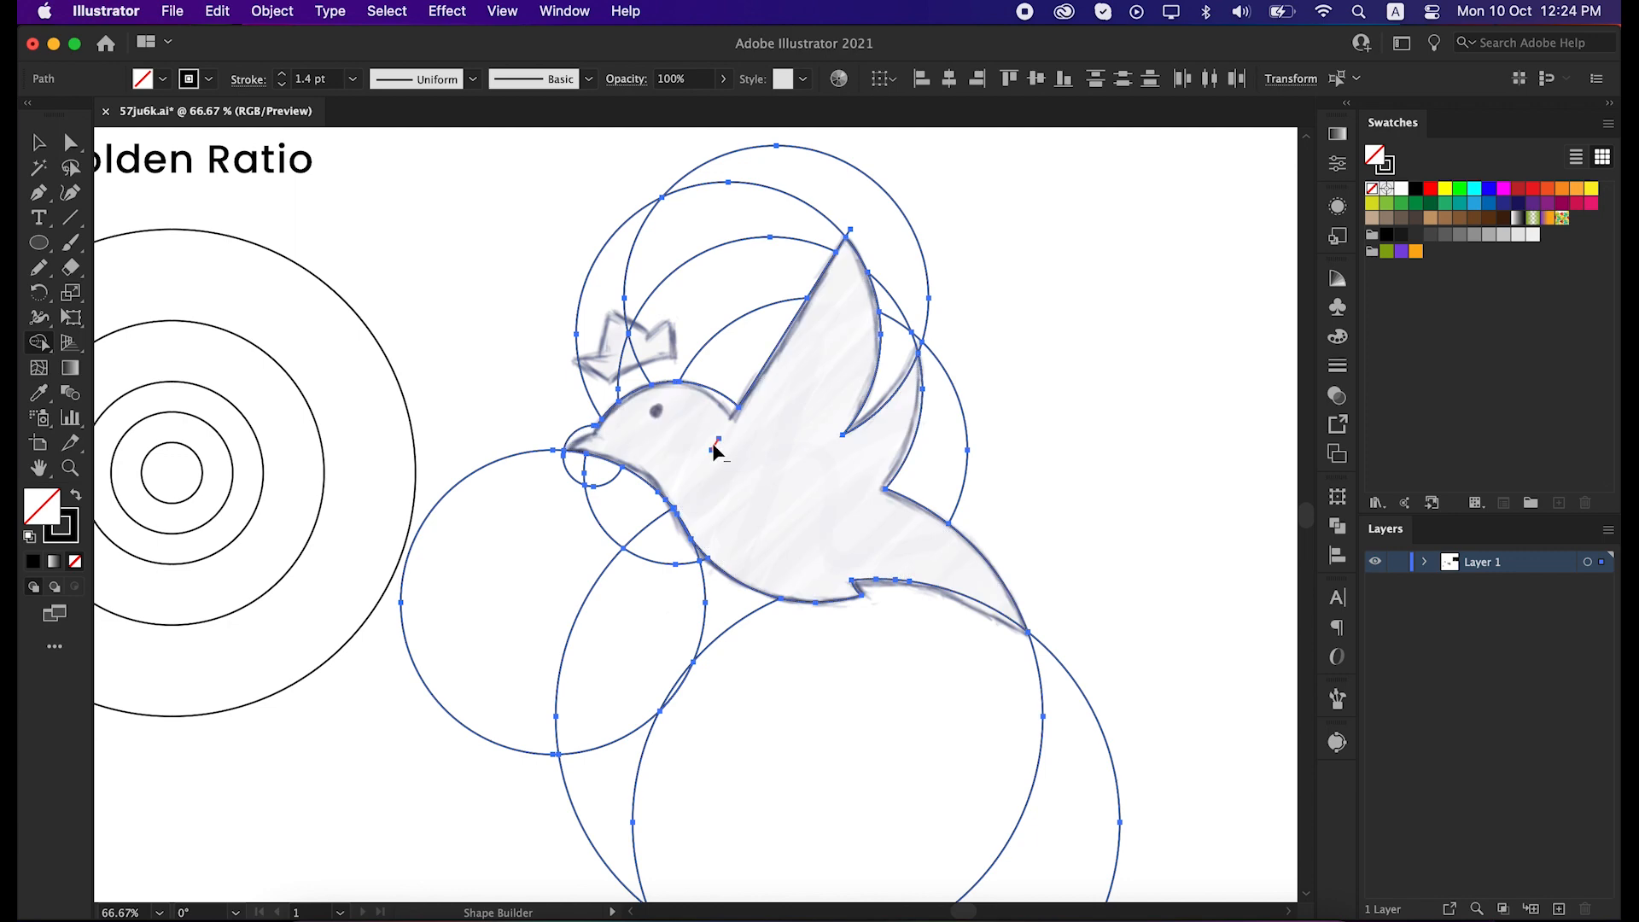
# Step: Remove the leftover line end inside the neck and the tiny sliver on the chest outline with Shape Builder
pyautogui.keyDown('alt'); pyautogui.click(713, 443); pyautogui.keyUp('alt')
pyautogui.scroll(10, 680, 525)
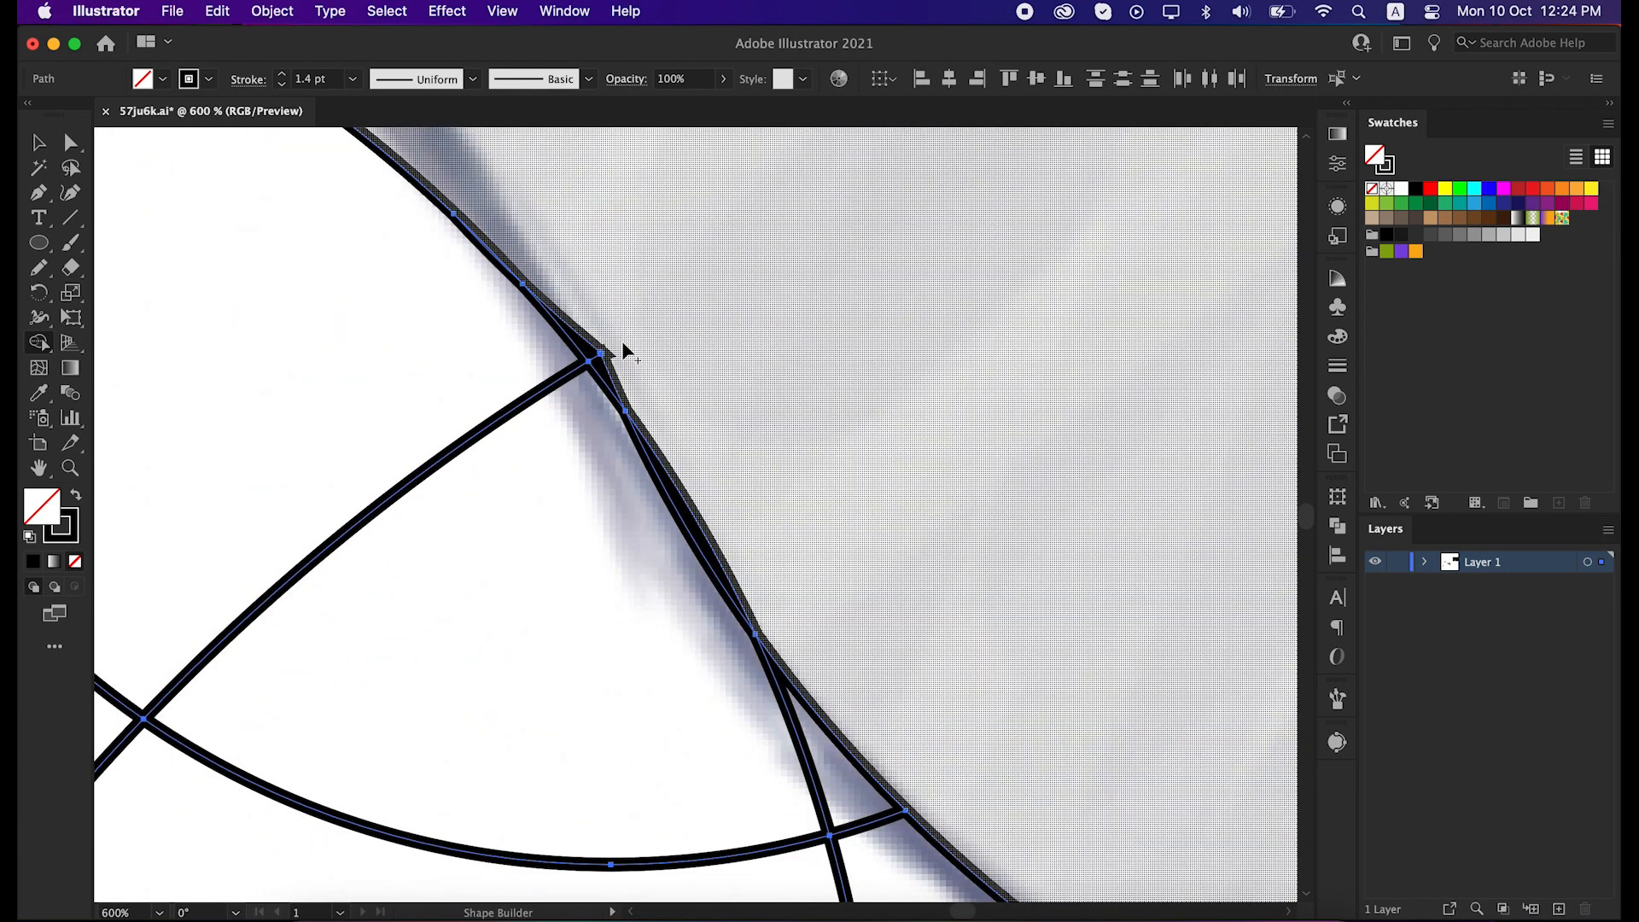
pyautogui.keyDown('alt'); pyautogui.click(594, 350); pyautogui.keyUp('alt')
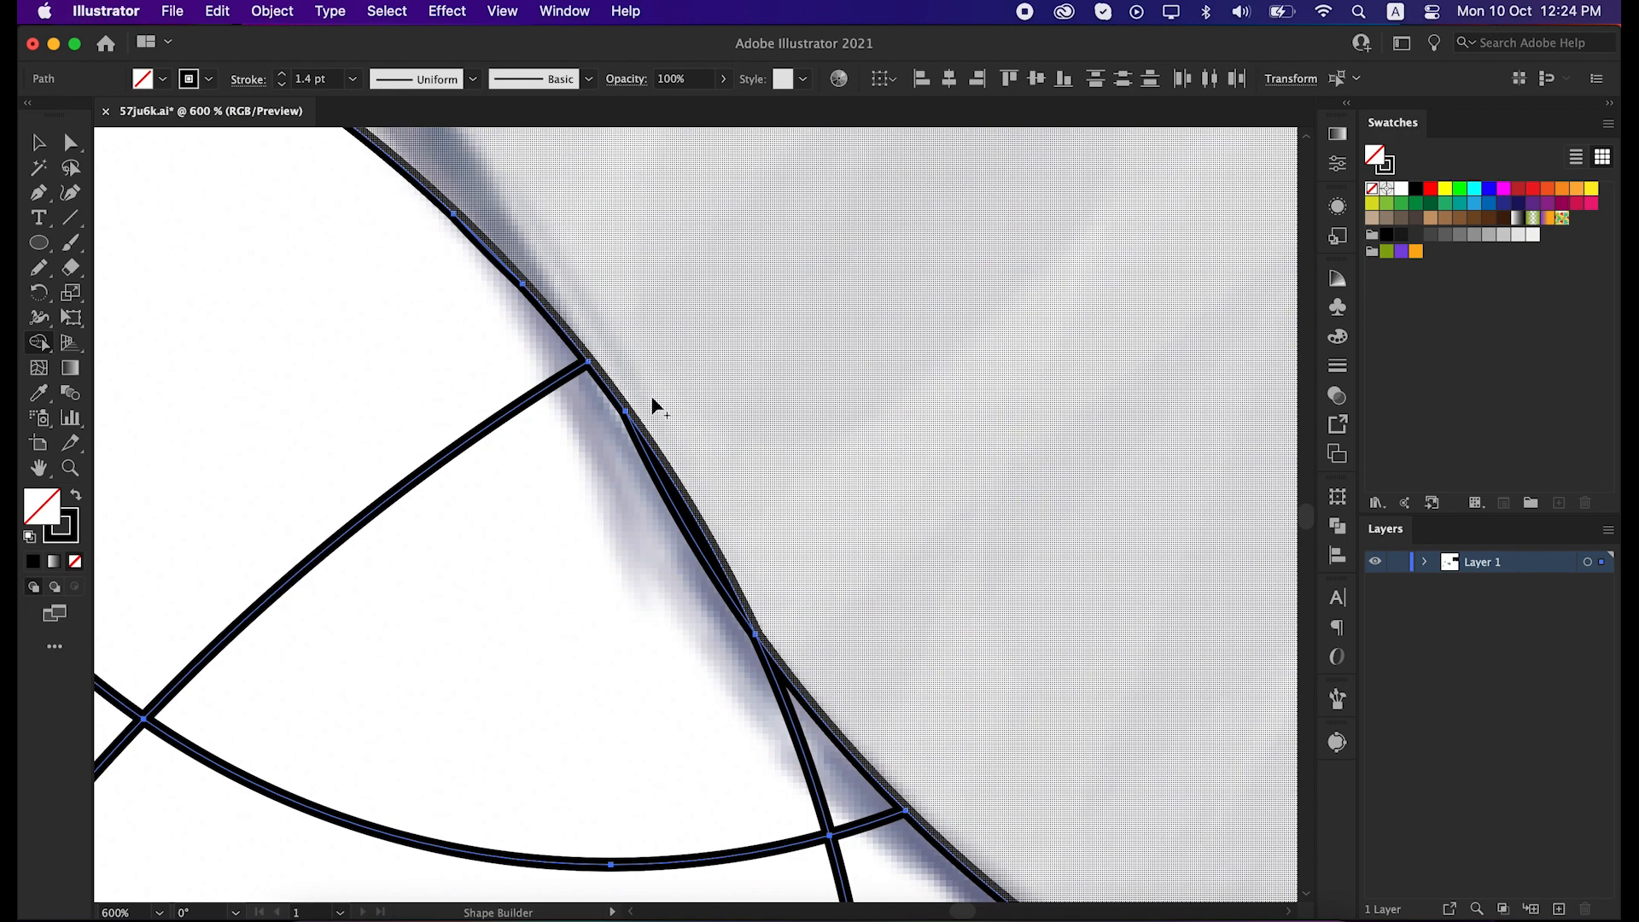
pyautogui.scroll(-10, 654, 403)
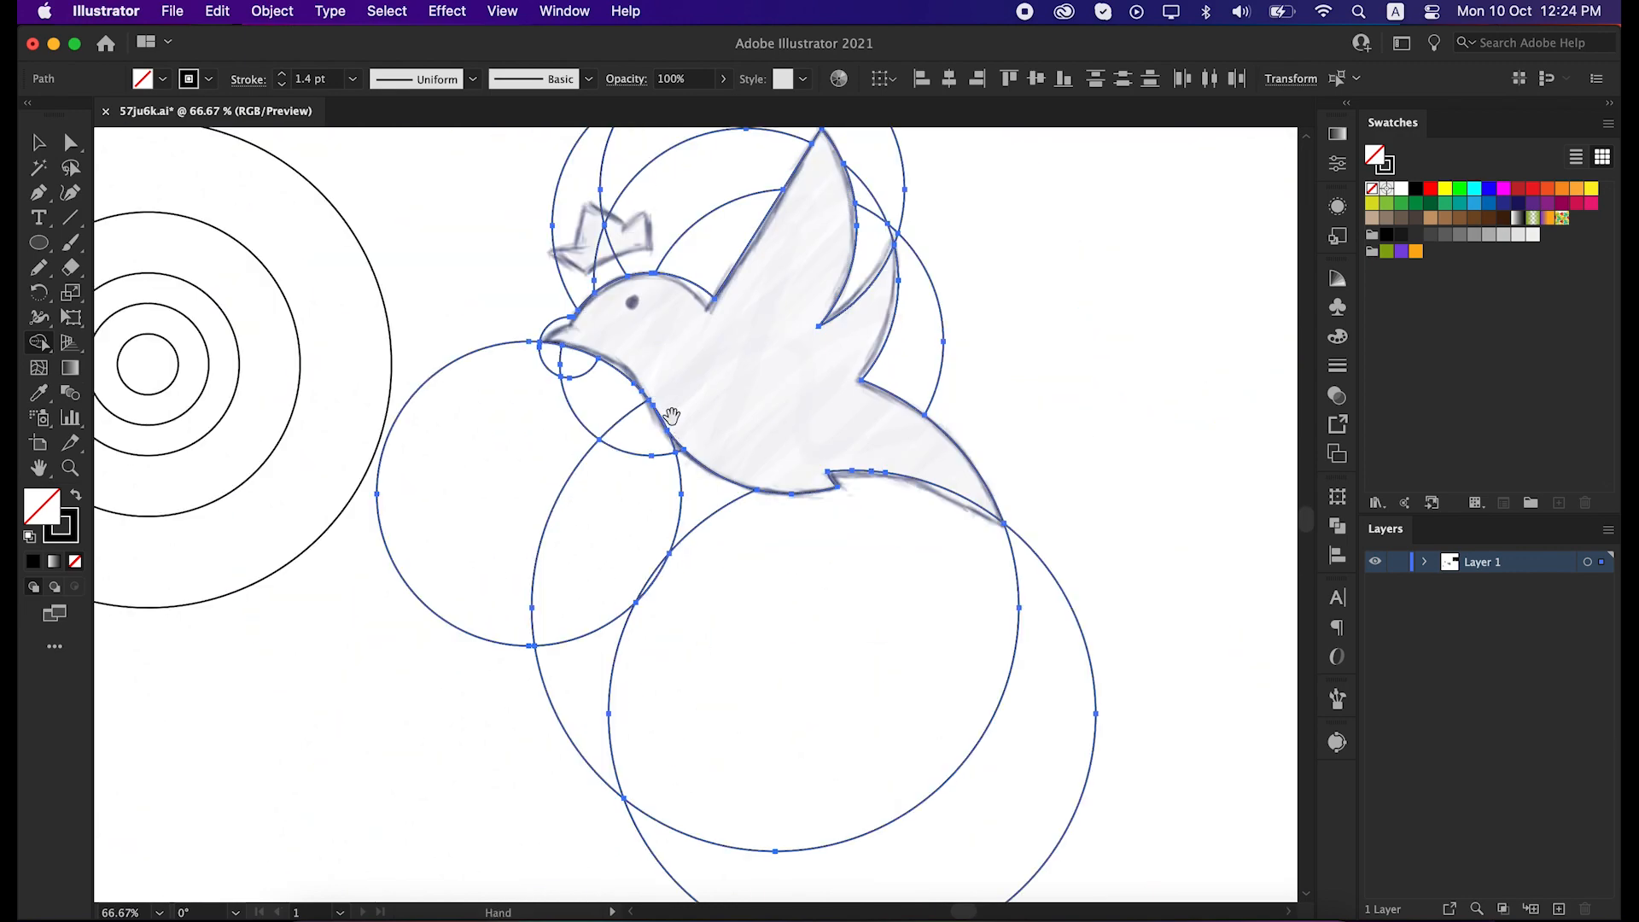
pyautogui.moveTo(670, 415); pyautogui.dragTo(623, 528)
pyautogui.click(1074, 512)
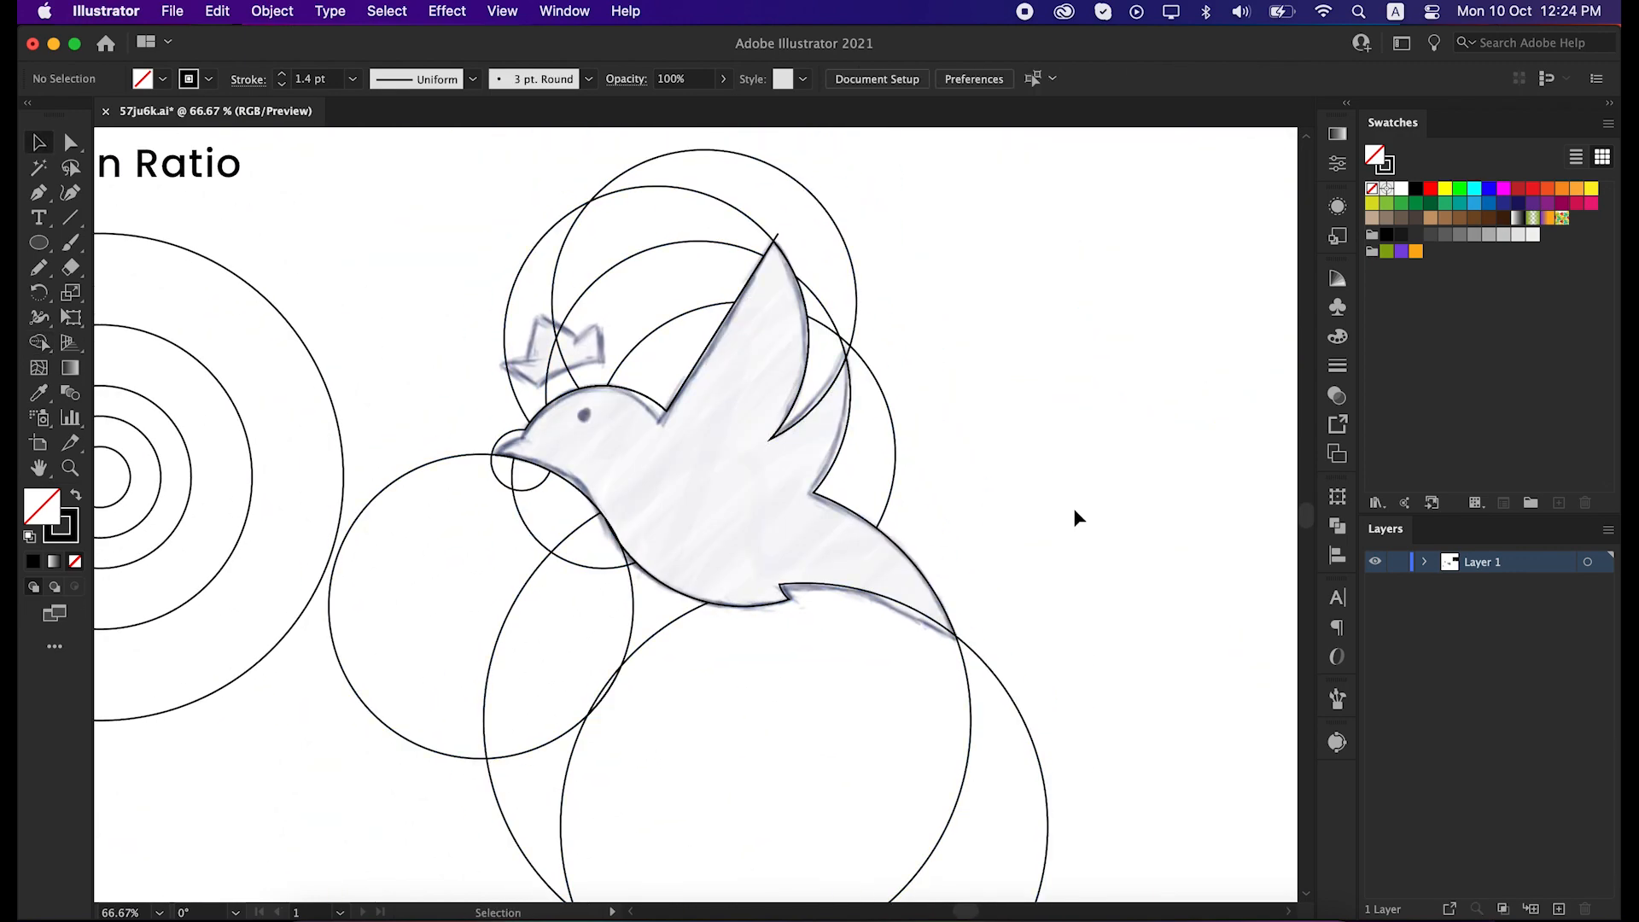
# Step: Swap the merged bird shape's fill and stroke to give it a solid black fill without an outline
pyautogui.click(710, 600)
pyautogui.click(814, 584)
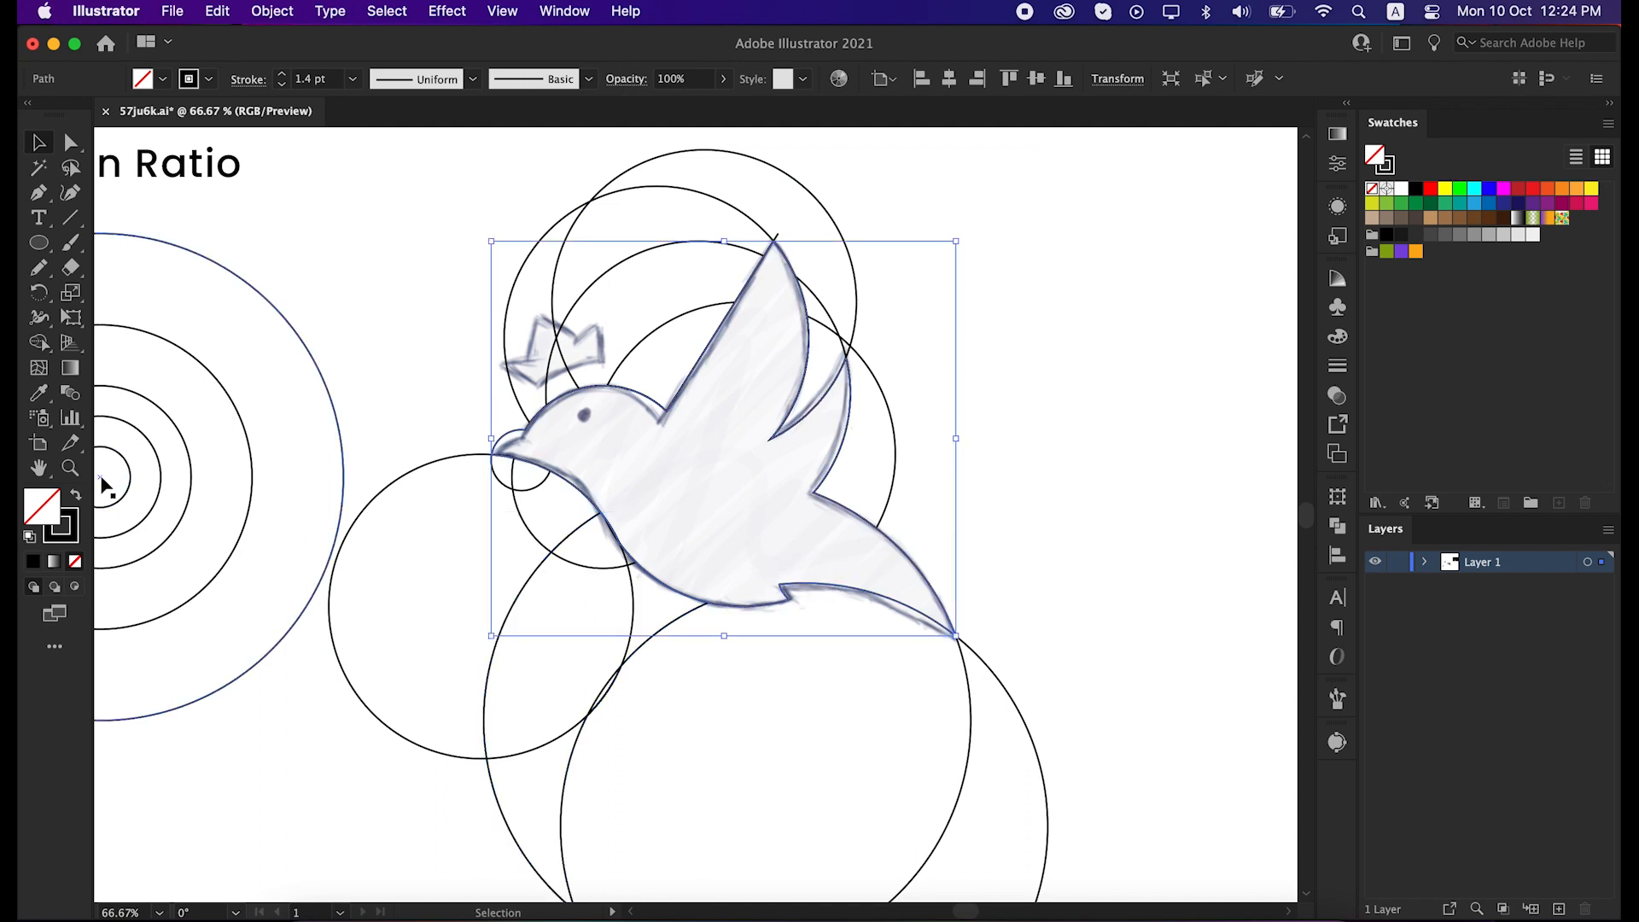
pyautogui.click(76, 499)
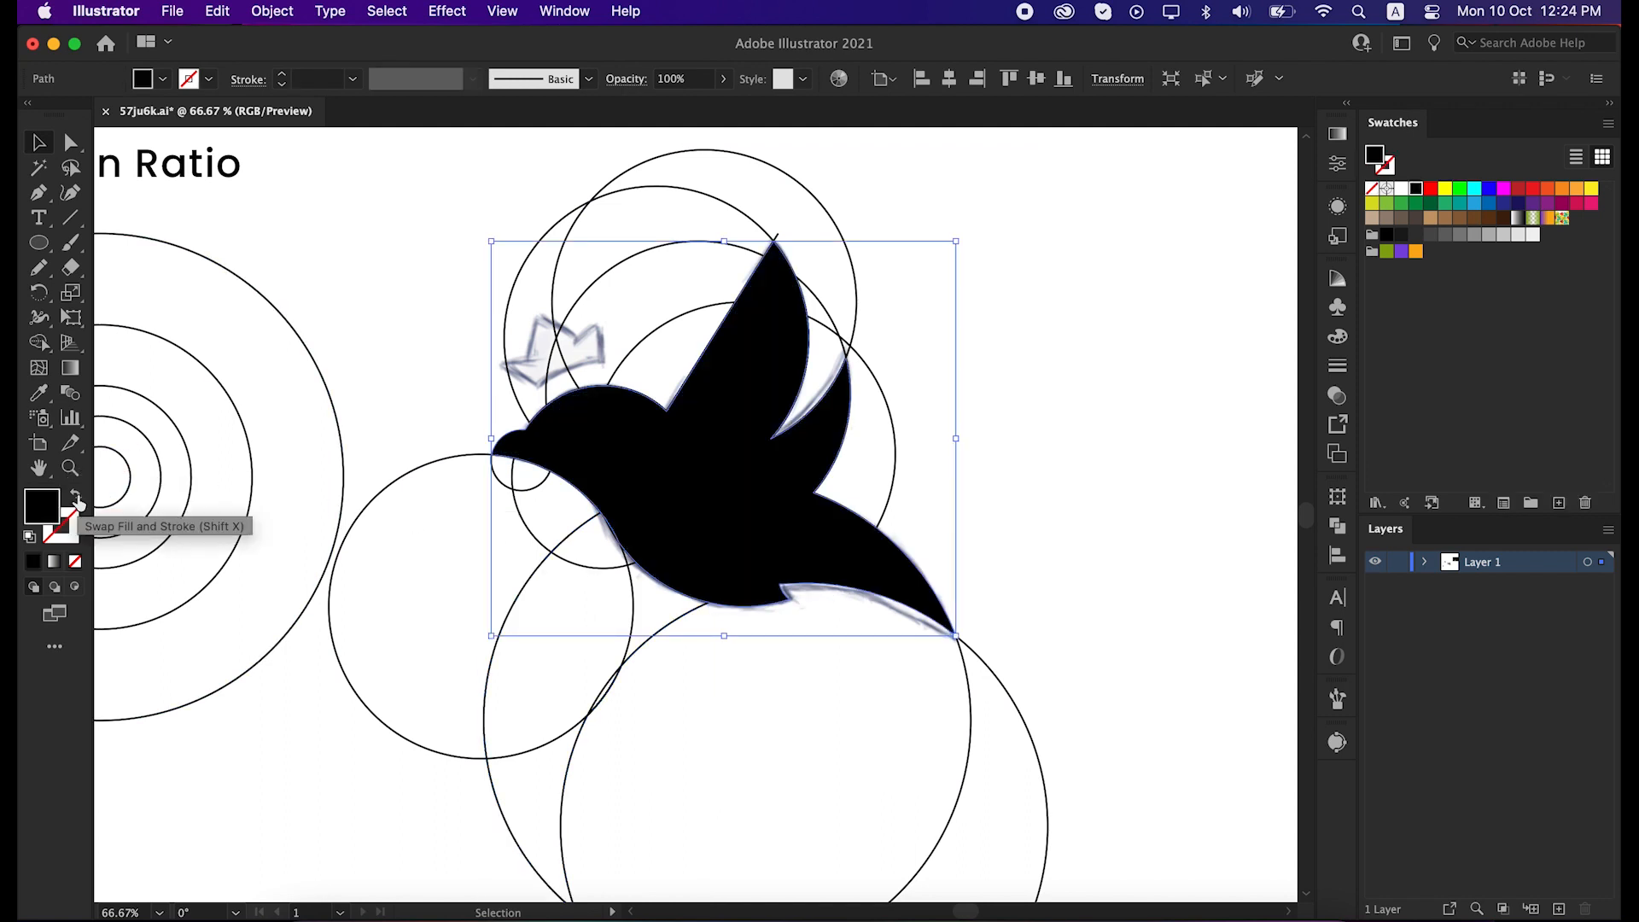
# Step: Remove the leftover construction circles and line around the bird, cutting the black shape first and pasting it back in front
pyautogui.click(223, 15)
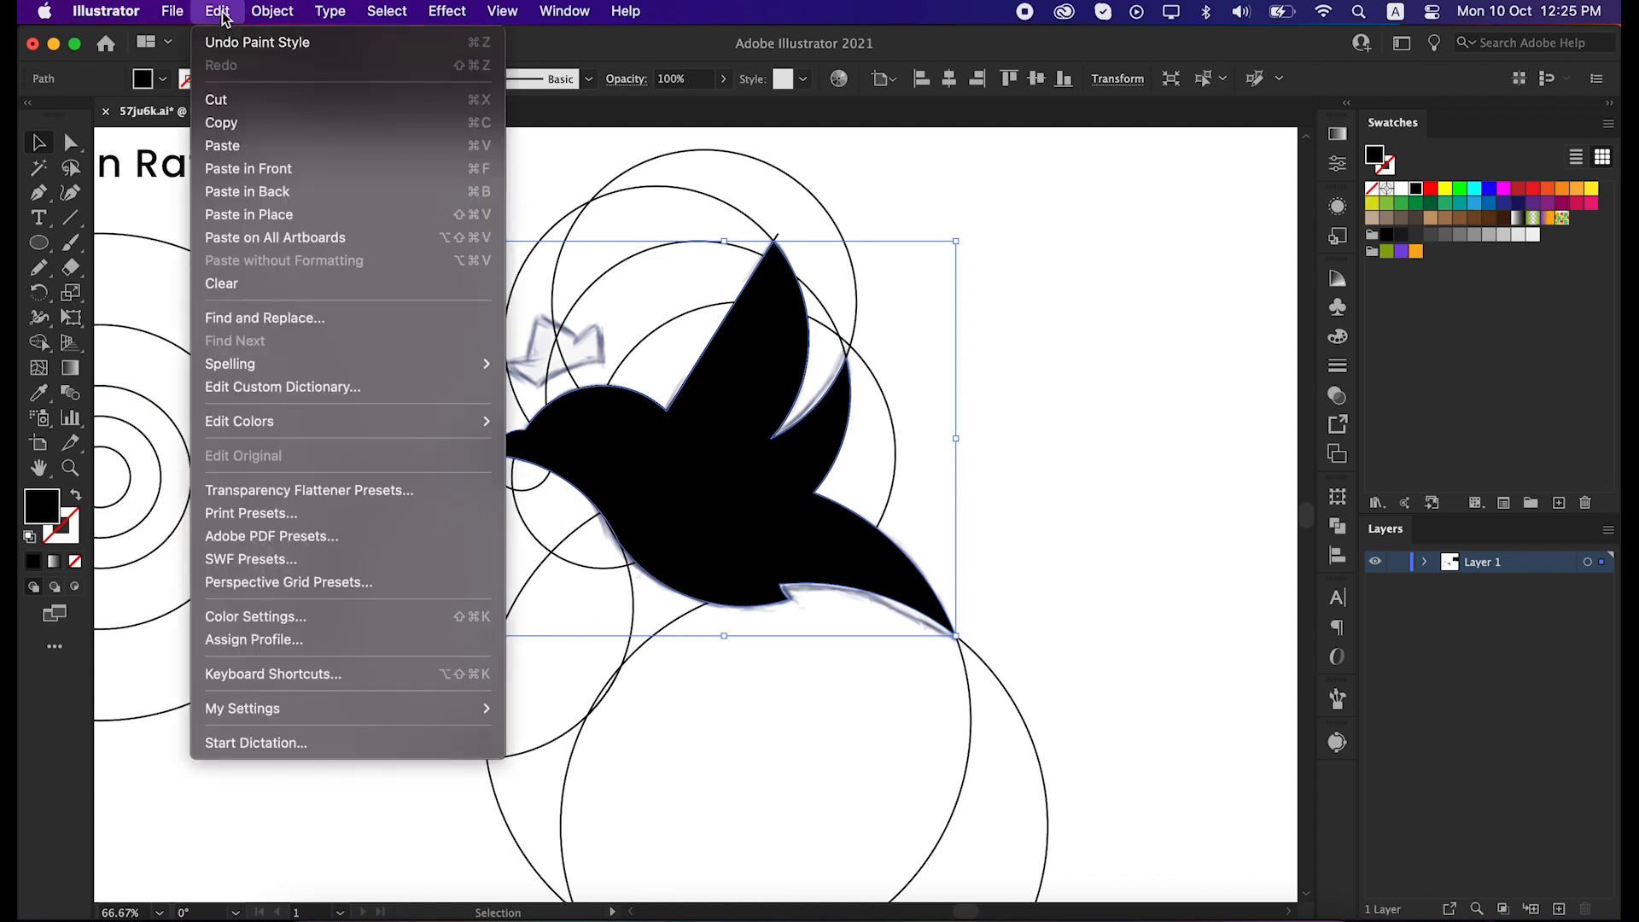
pyautogui.click(219, 102)
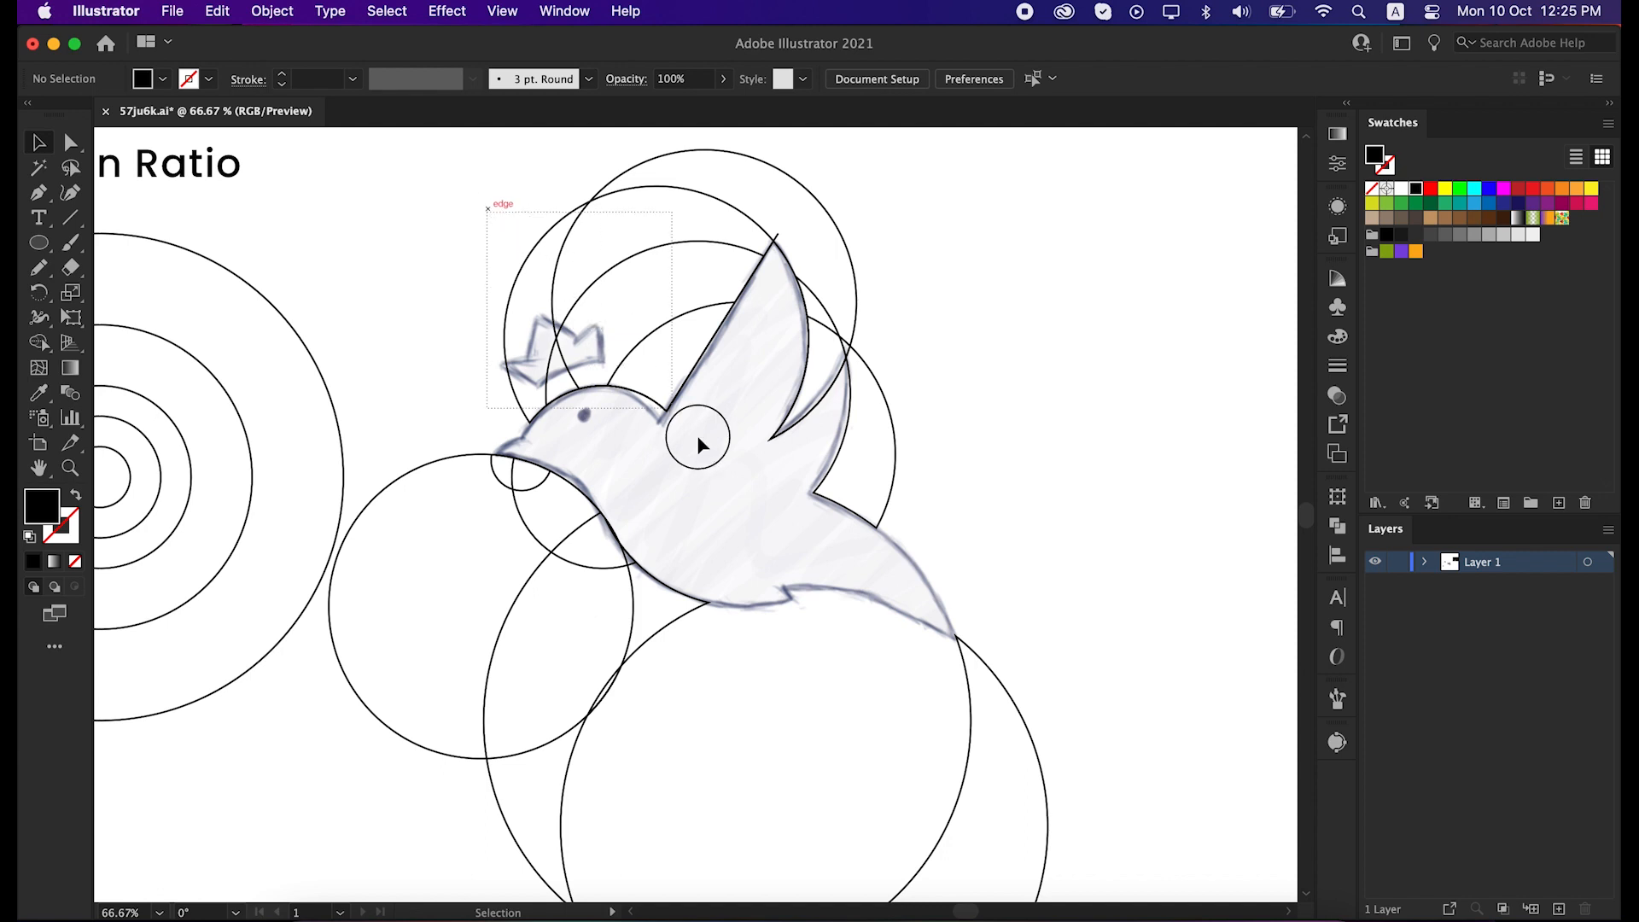
pyautogui.moveTo(698, 444); pyautogui.dragTo(1002, 811)
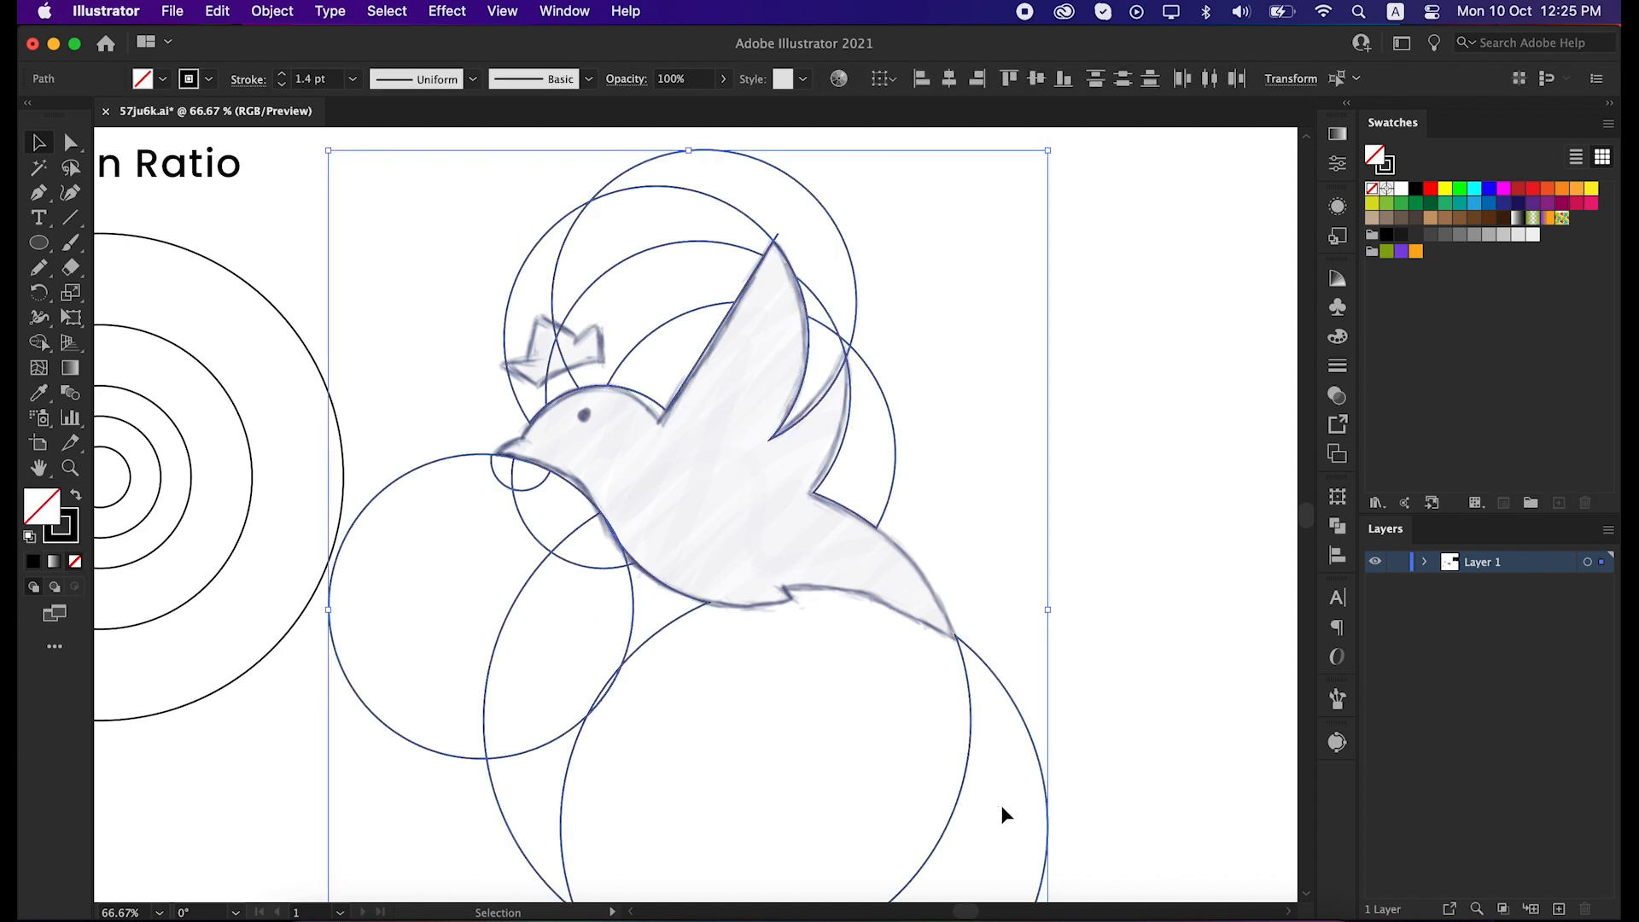
pyautogui.press('Delete')
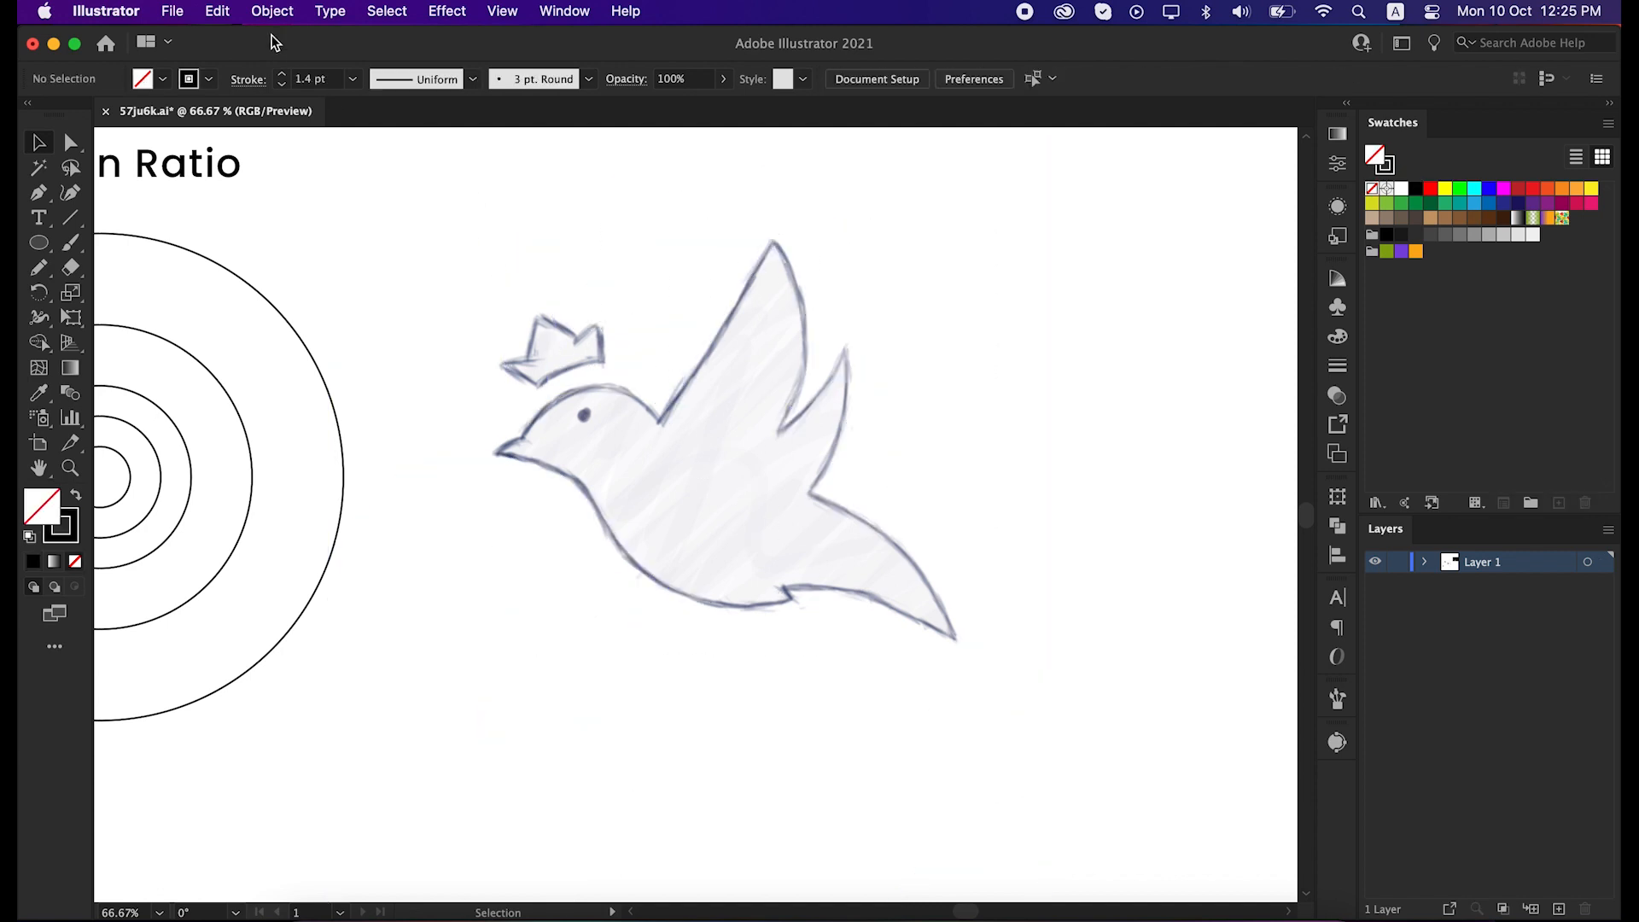
pyautogui.click(228, 11)
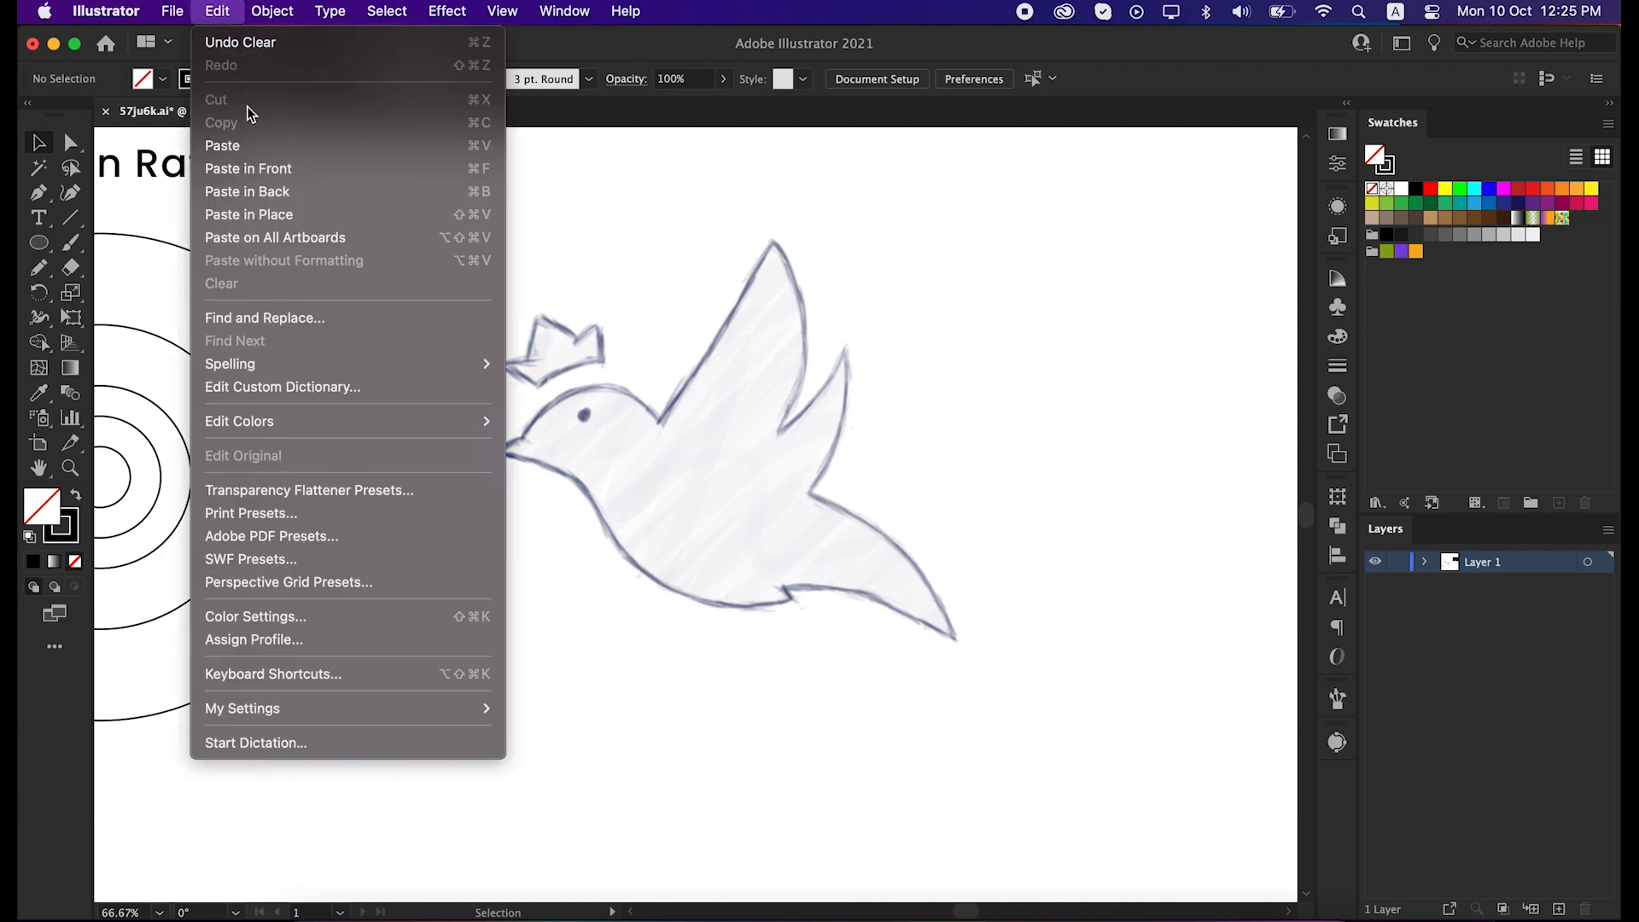
pyautogui.click(265, 167)
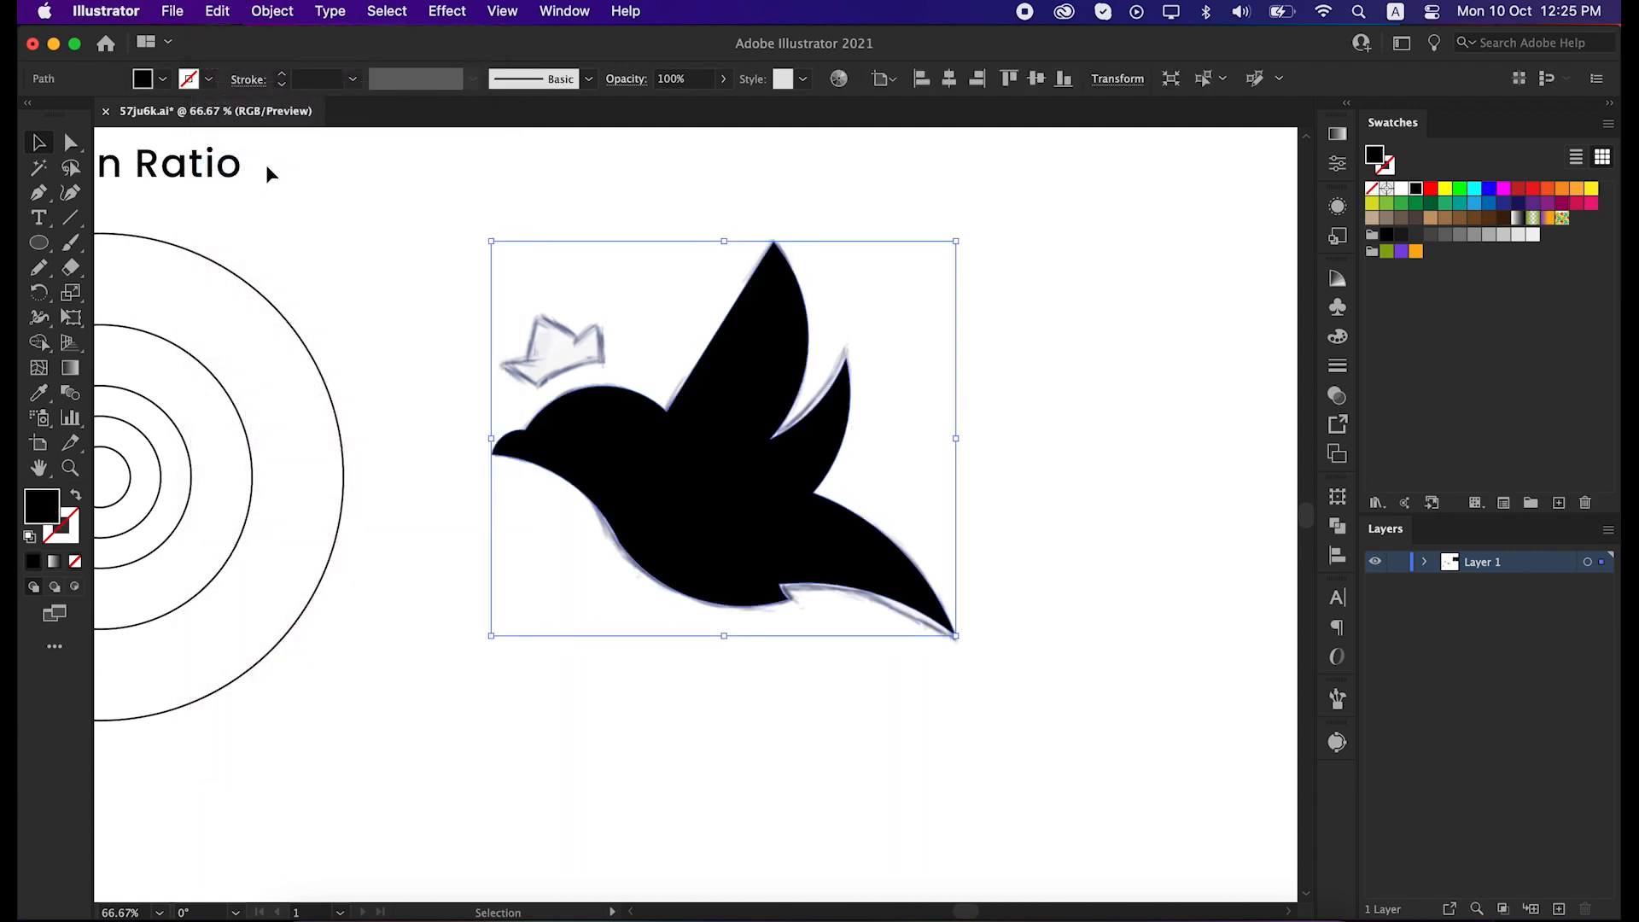
# Step: Swap the bird shape's fill and stroke to show only its outline, and set the stroke weight to 1.5 pt
pyautogui.moveTo(643, 345); pyautogui.dragTo(724, 467)
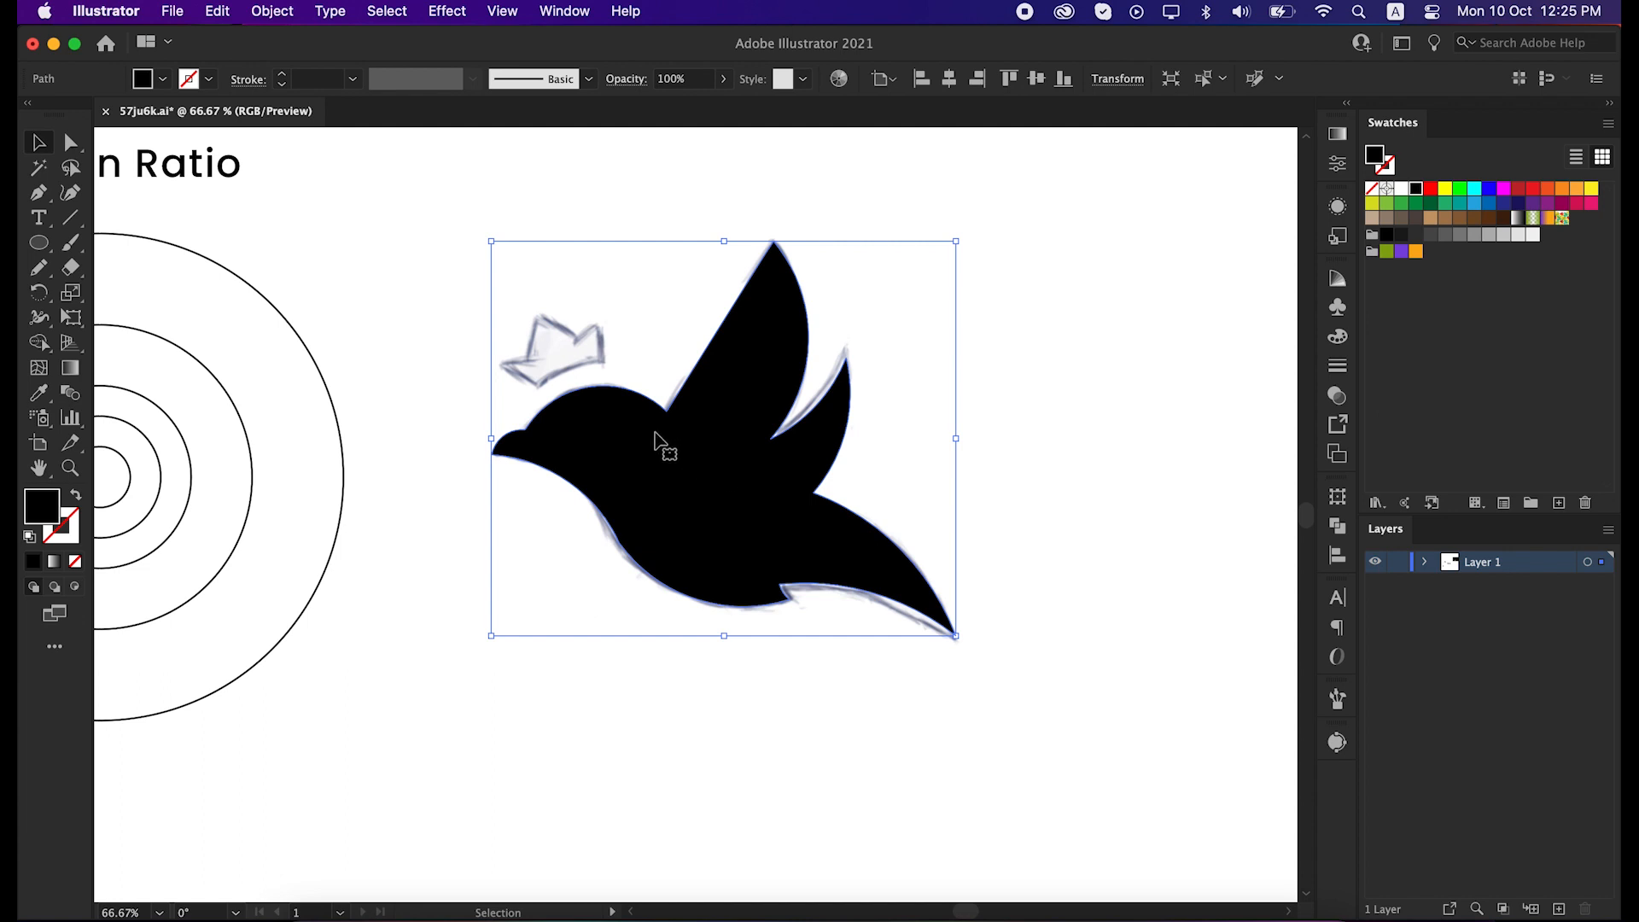
pyautogui.click(77, 496)
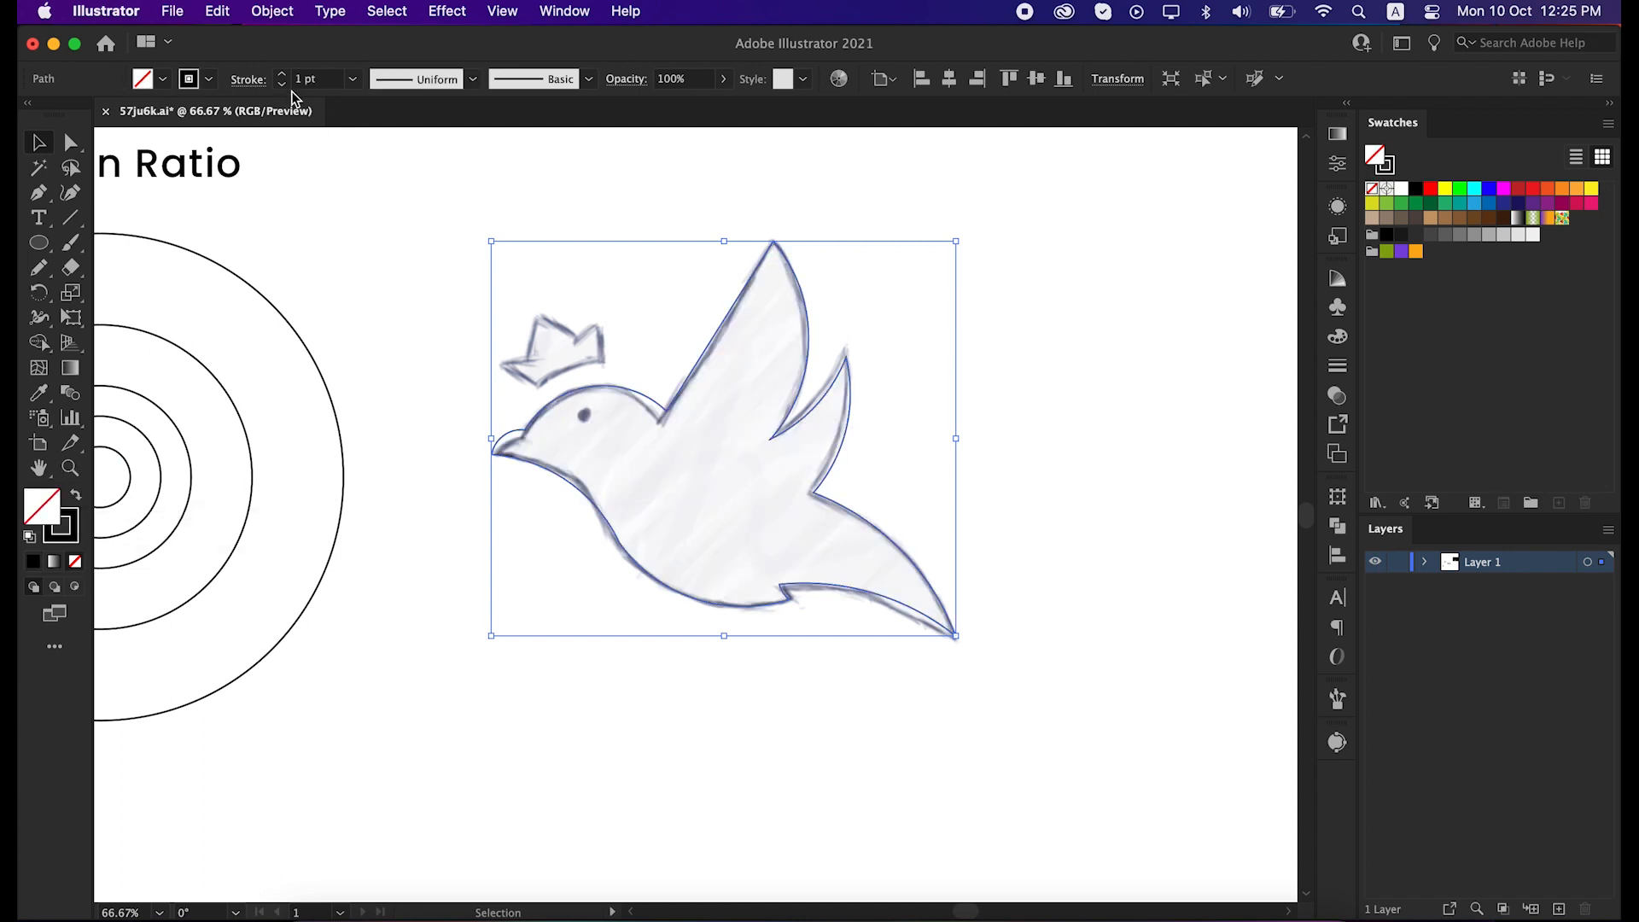
pyautogui.click(304, 81)
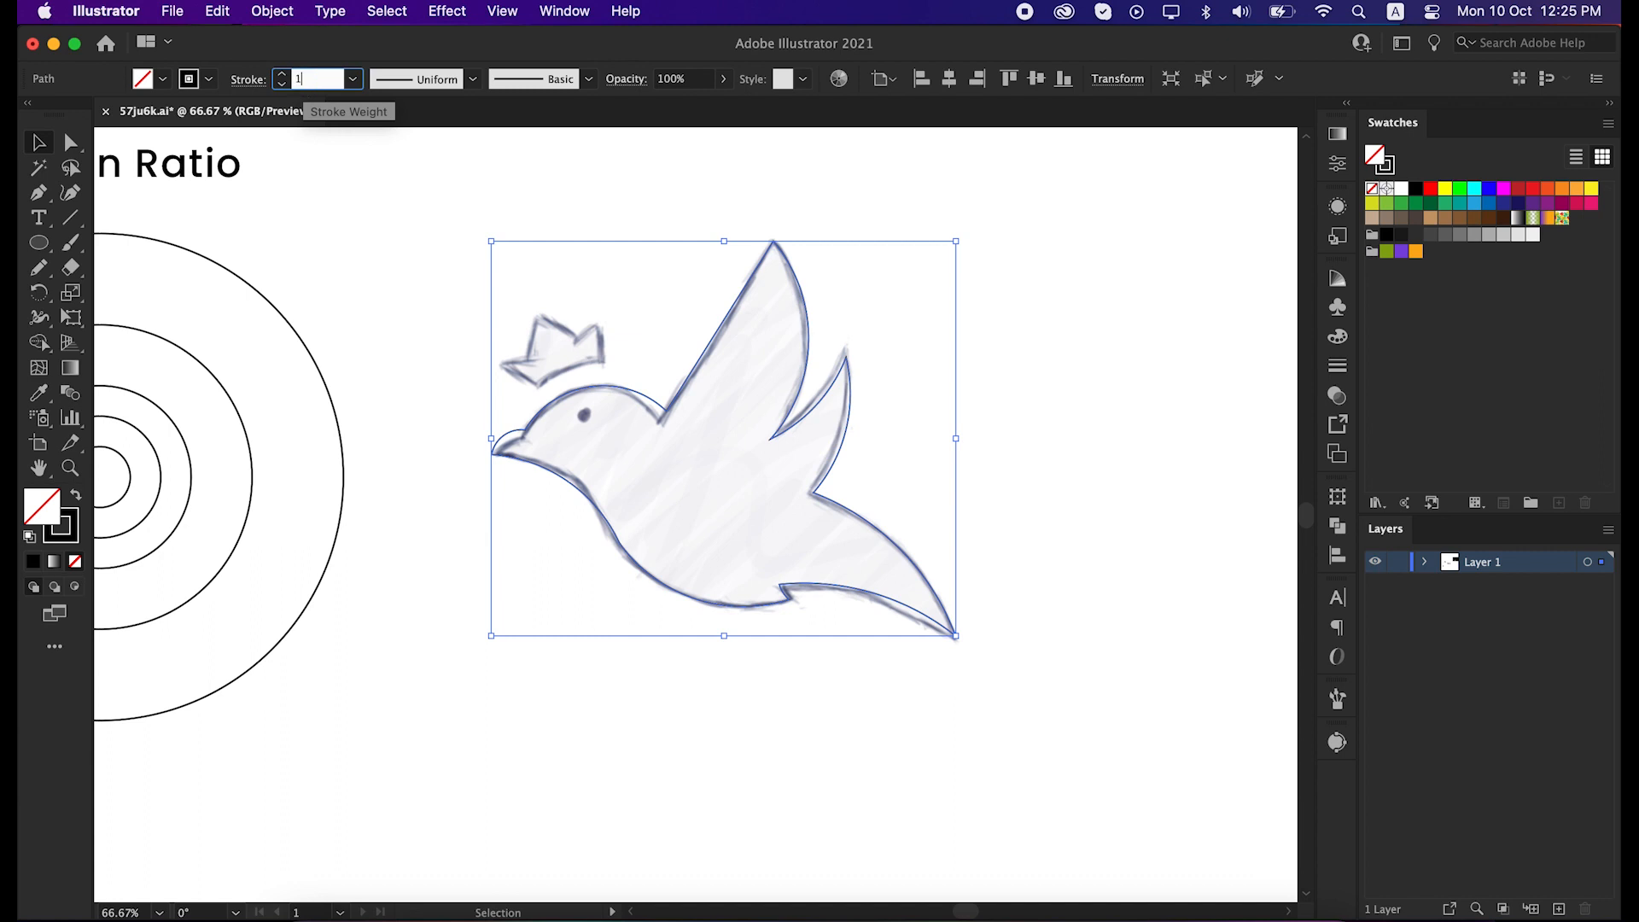
pyautogui.write('1.5')
pyautogui.press('Return')
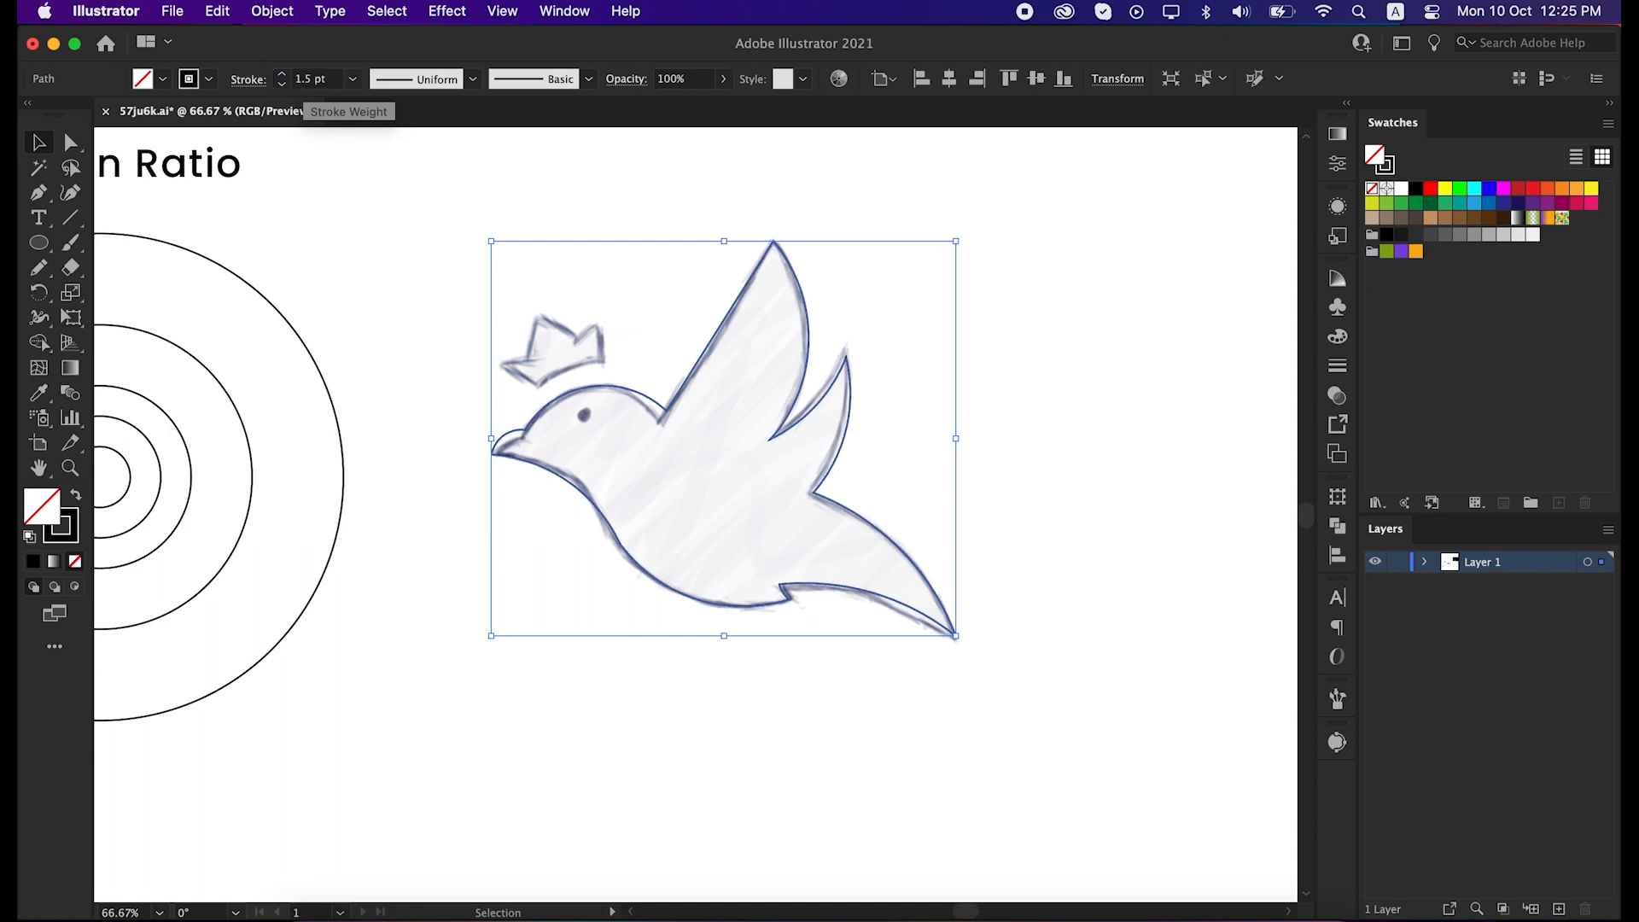
pyautogui.click(960, 344)
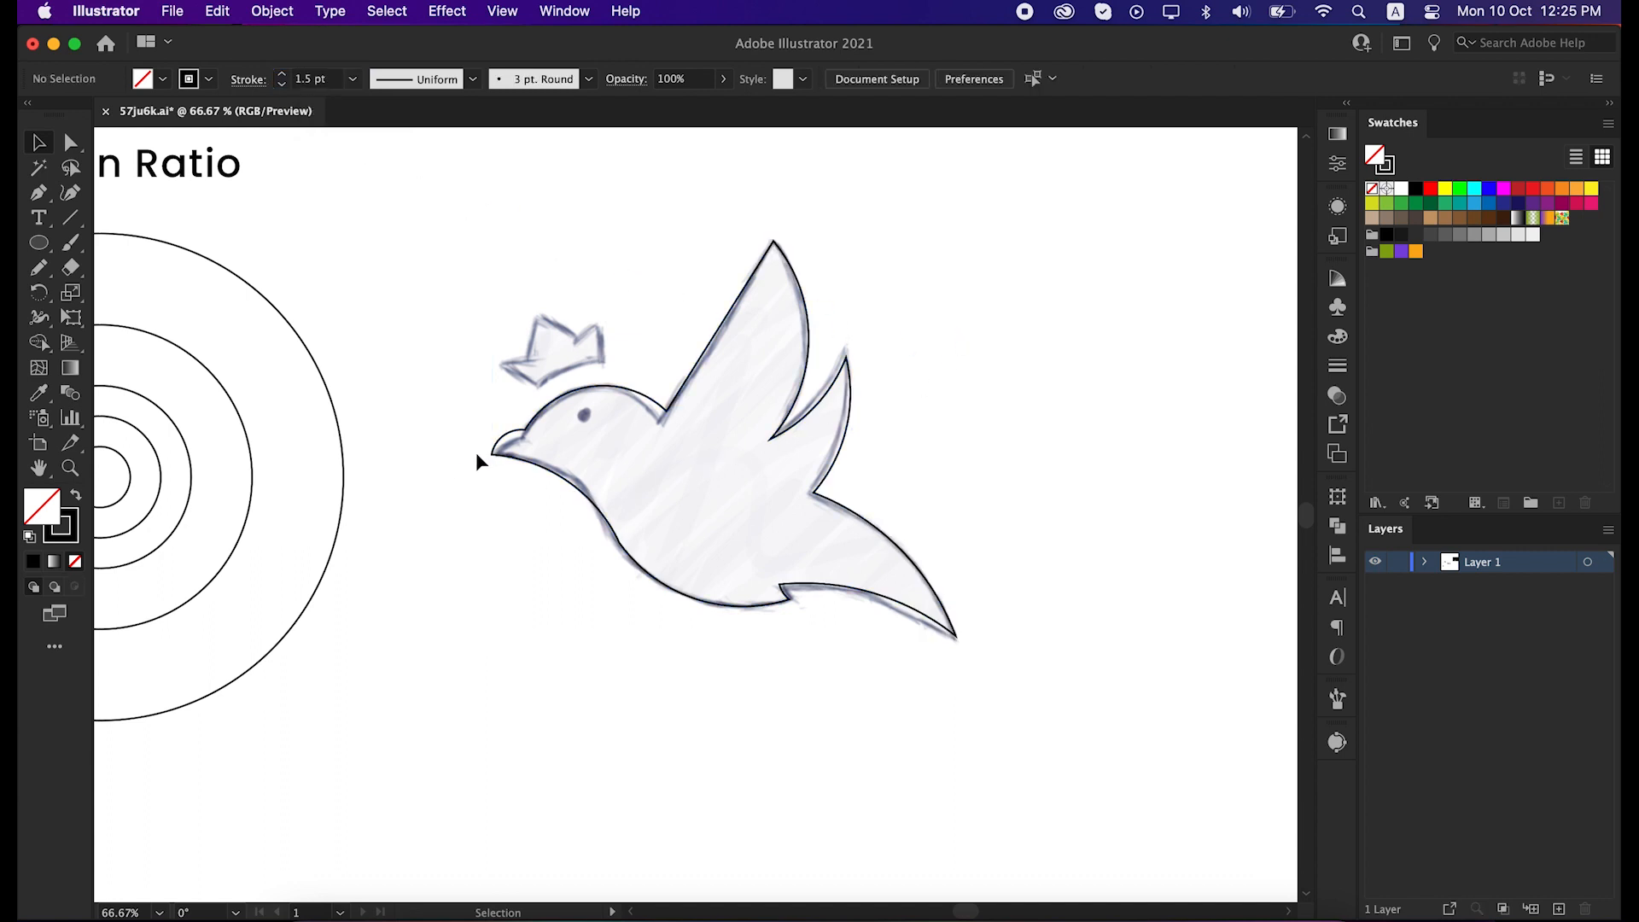
# Step: Draw a small circle over the bird's sketched eye with the Ellipse tool
pyautogui.scroll(1, 476, 452)
pyautogui.moveTo(663, 442); pyautogui.dragTo(617, 461)
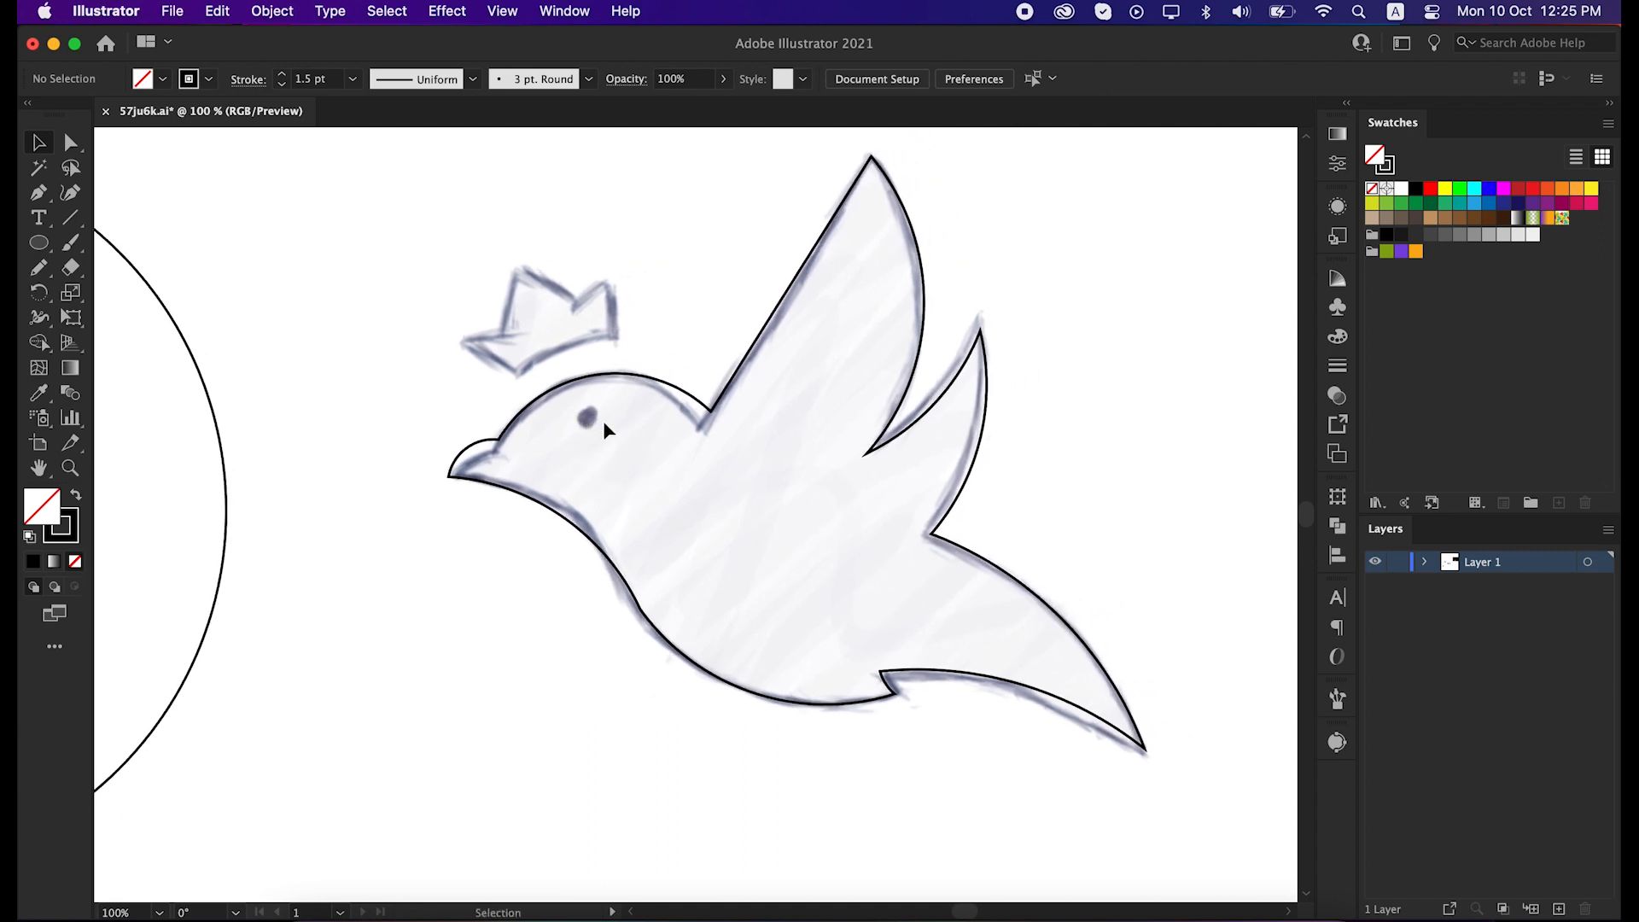
pyautogui.click(31, 245)
pyautogui.click(119, 300)
pyautogui.moveTo(575, 412); pyautogui.dragTo(600, 434)
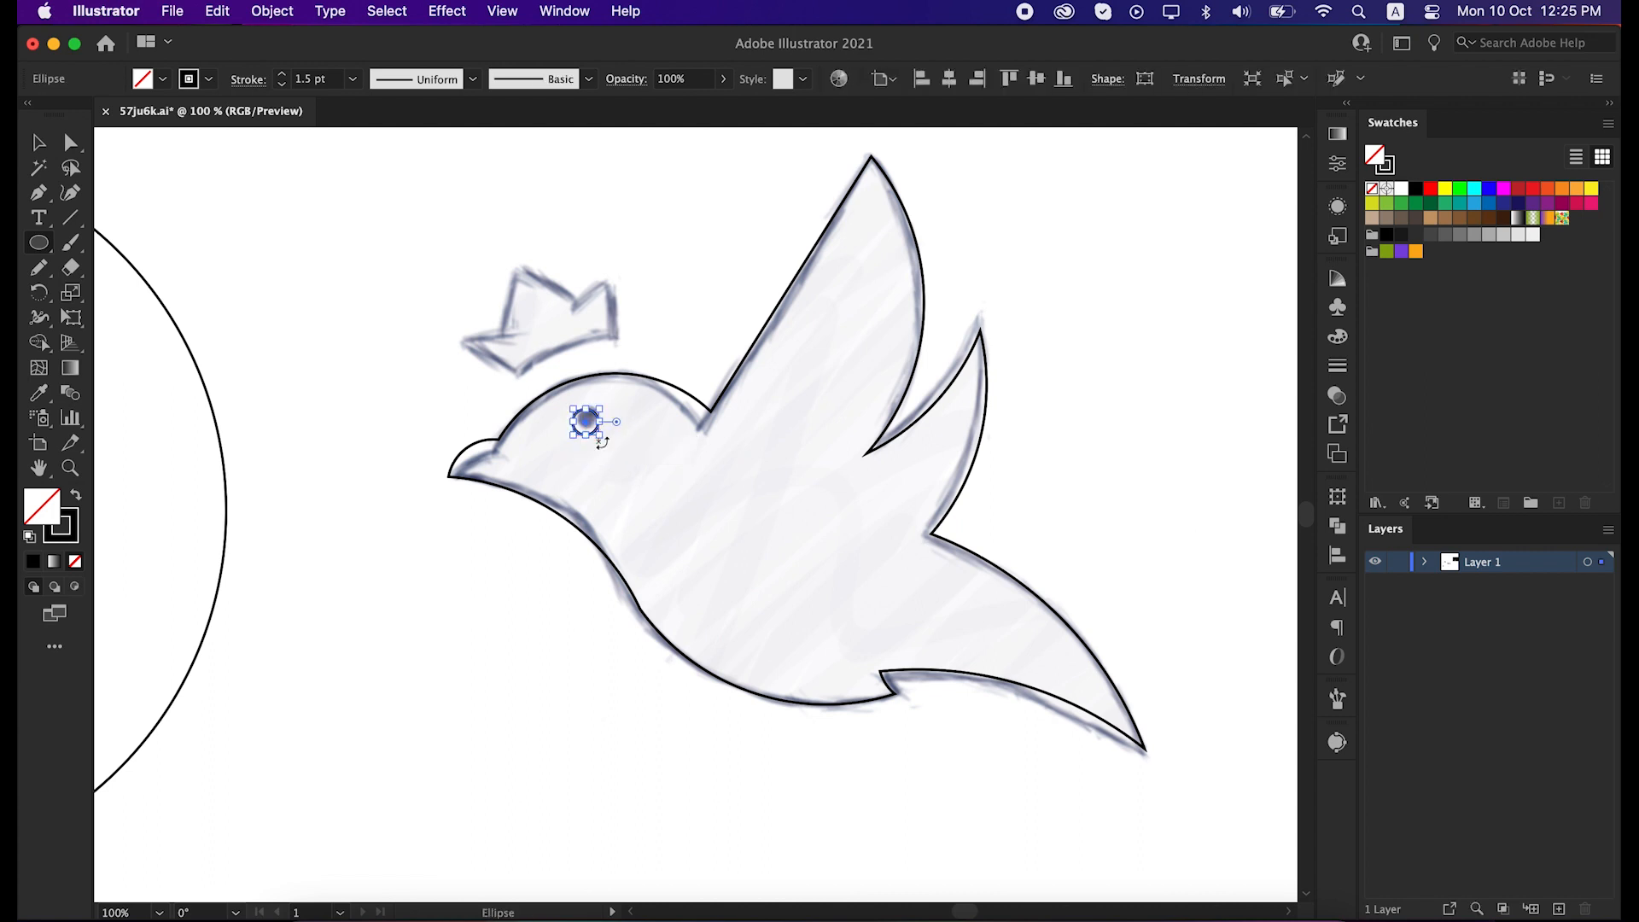
pyautogui.press('v')
pyautogui.click(617, 464)
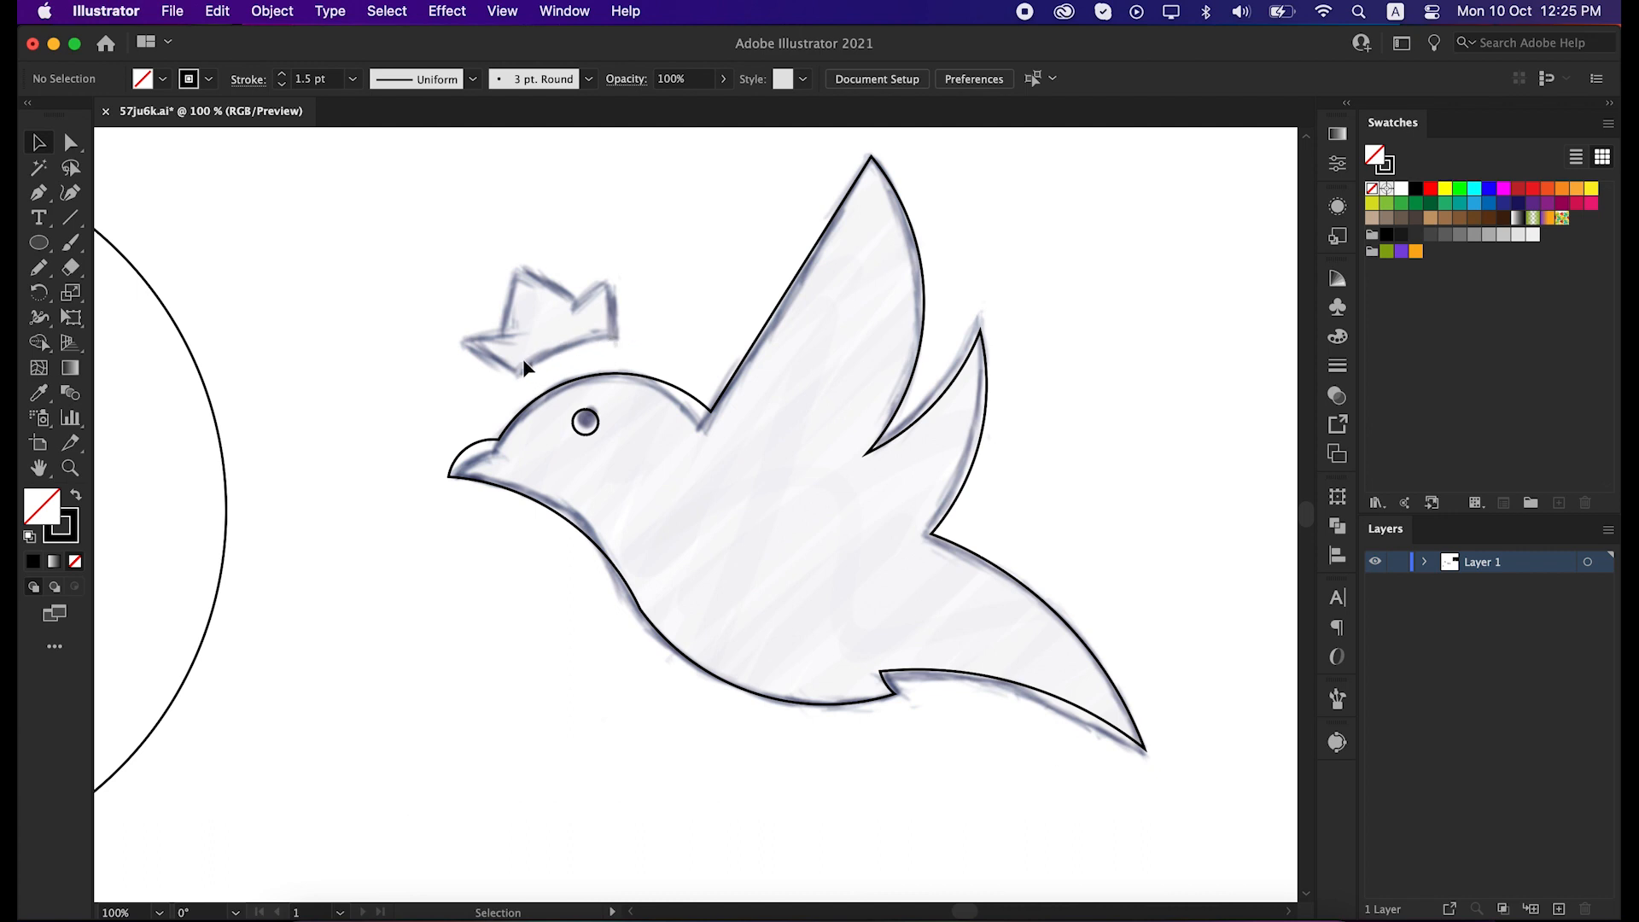
# Step: Trace the sketched crown above the bird's head as a closed, straight-sided path with the Pen tool
pyautogui.scroll(2, 590, 349)
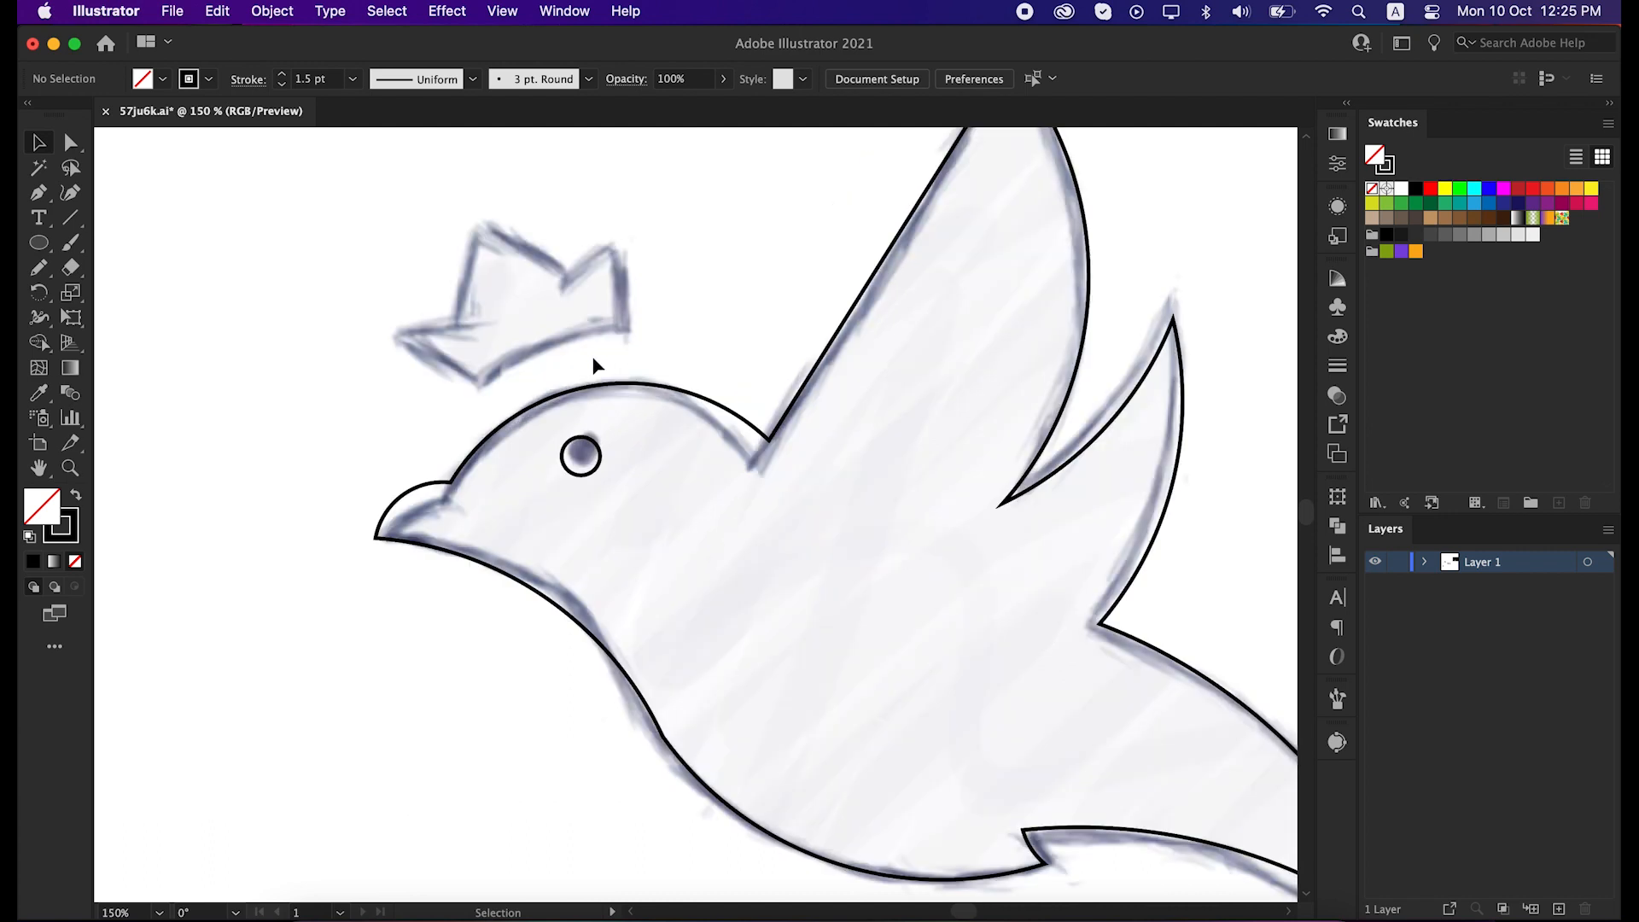
pyautogui.hscroll(2, 555, 368)
pyautogui.scroll(1, 555, 368)
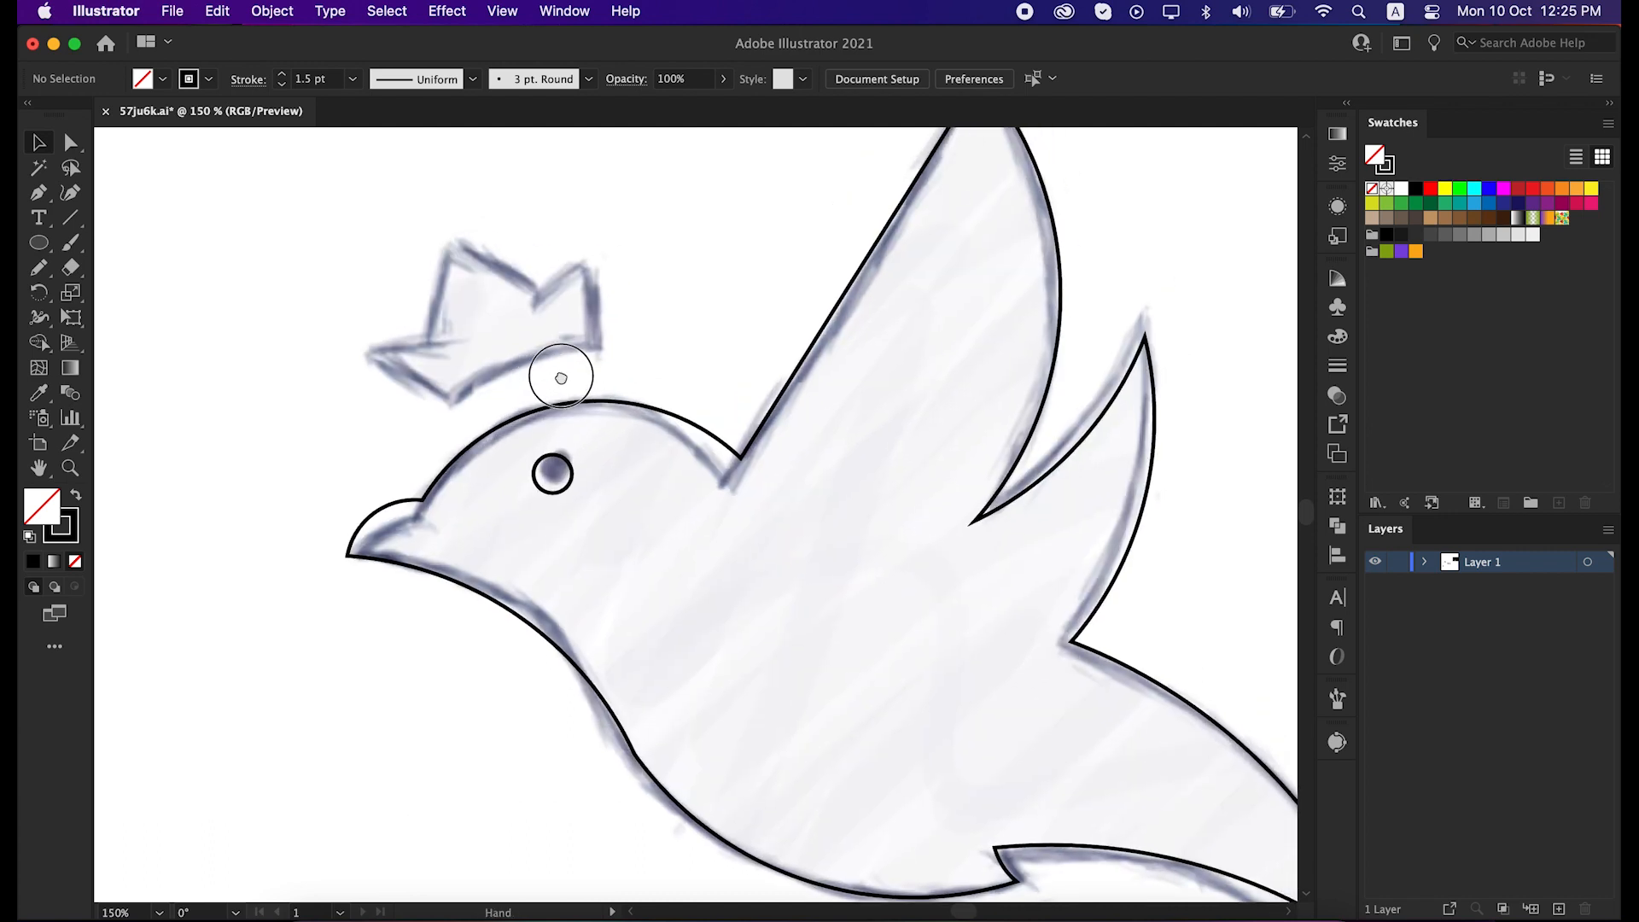
pyautogui.moveTo(48, 199); pyautogui.dragTo(103, 202)
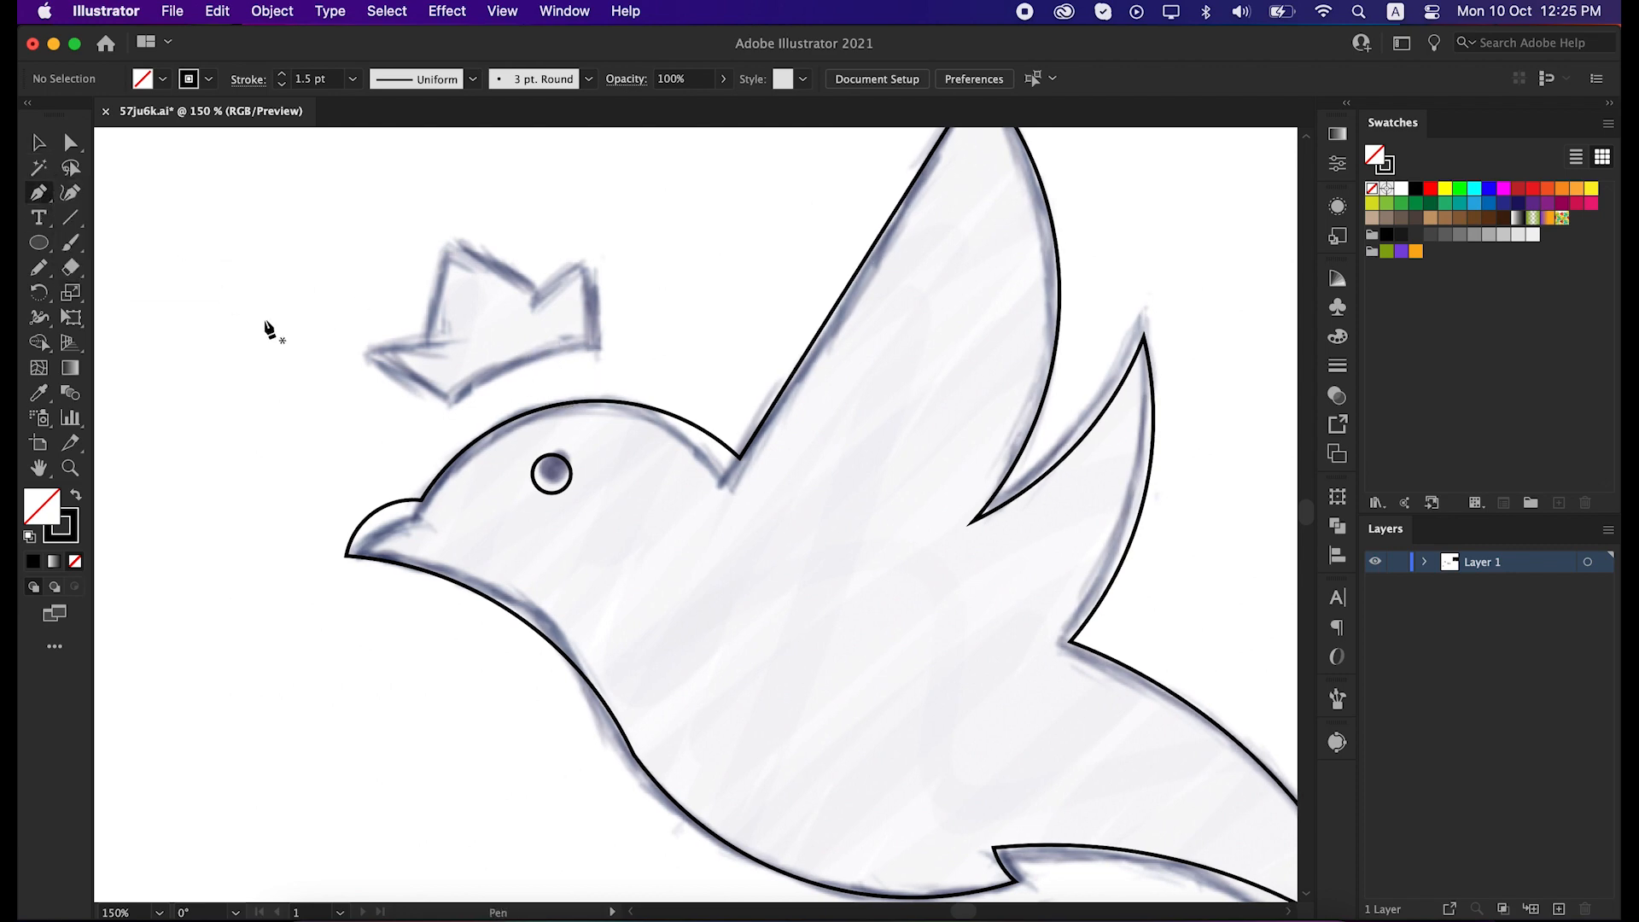
pyautogui.click(439, 411)
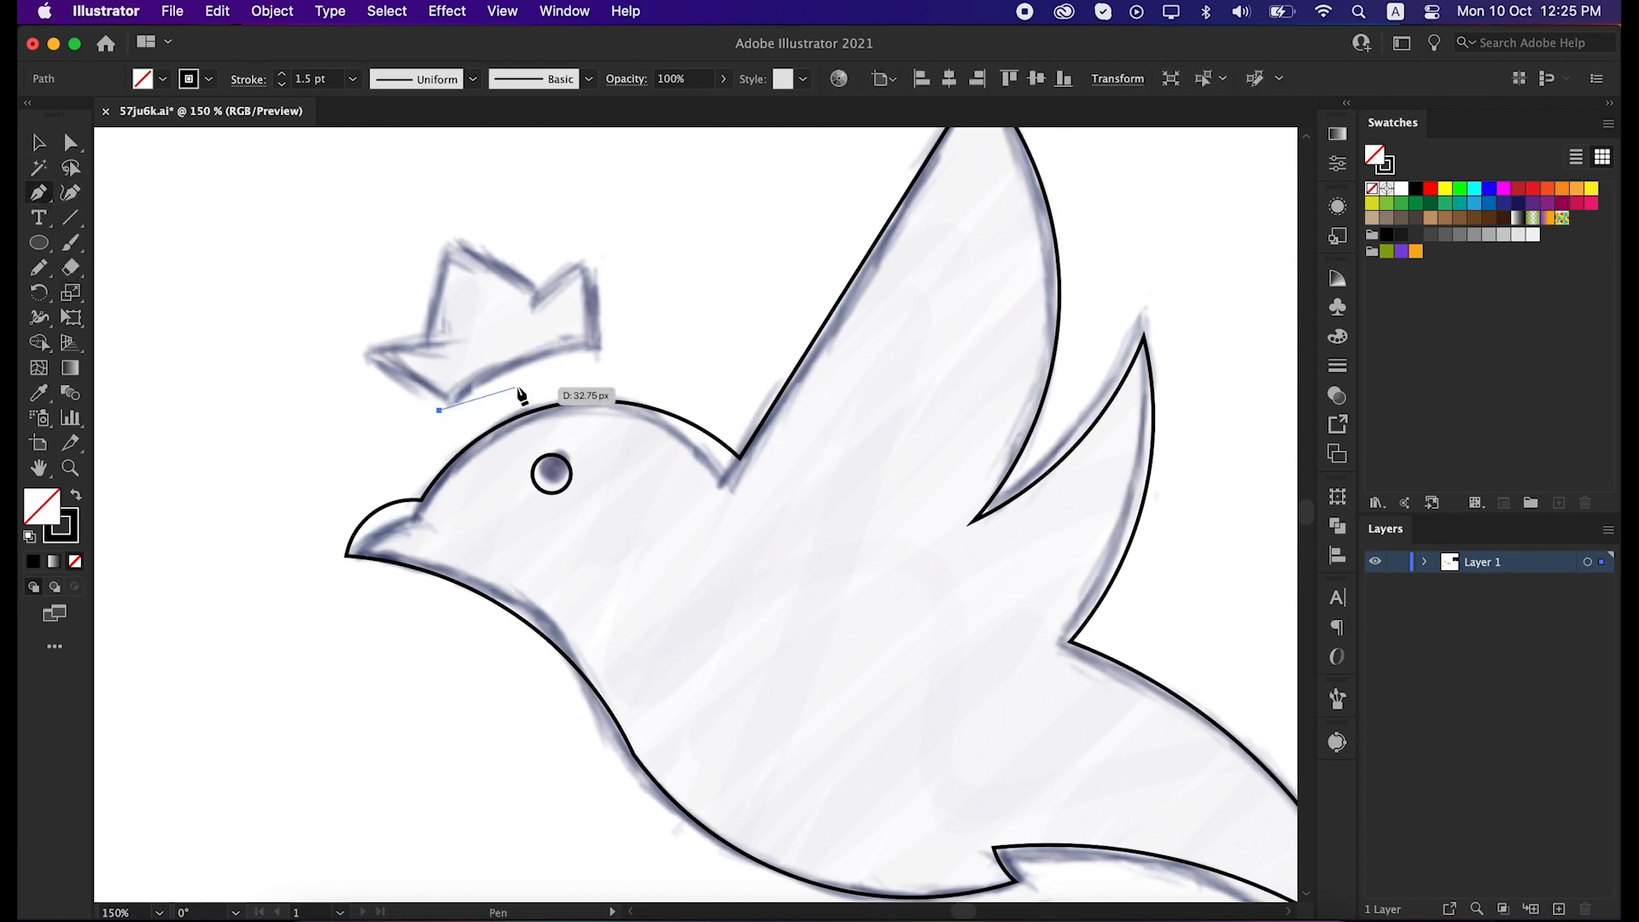
pyautogui.click(591, 348)
pyautogui.click(585, 265)
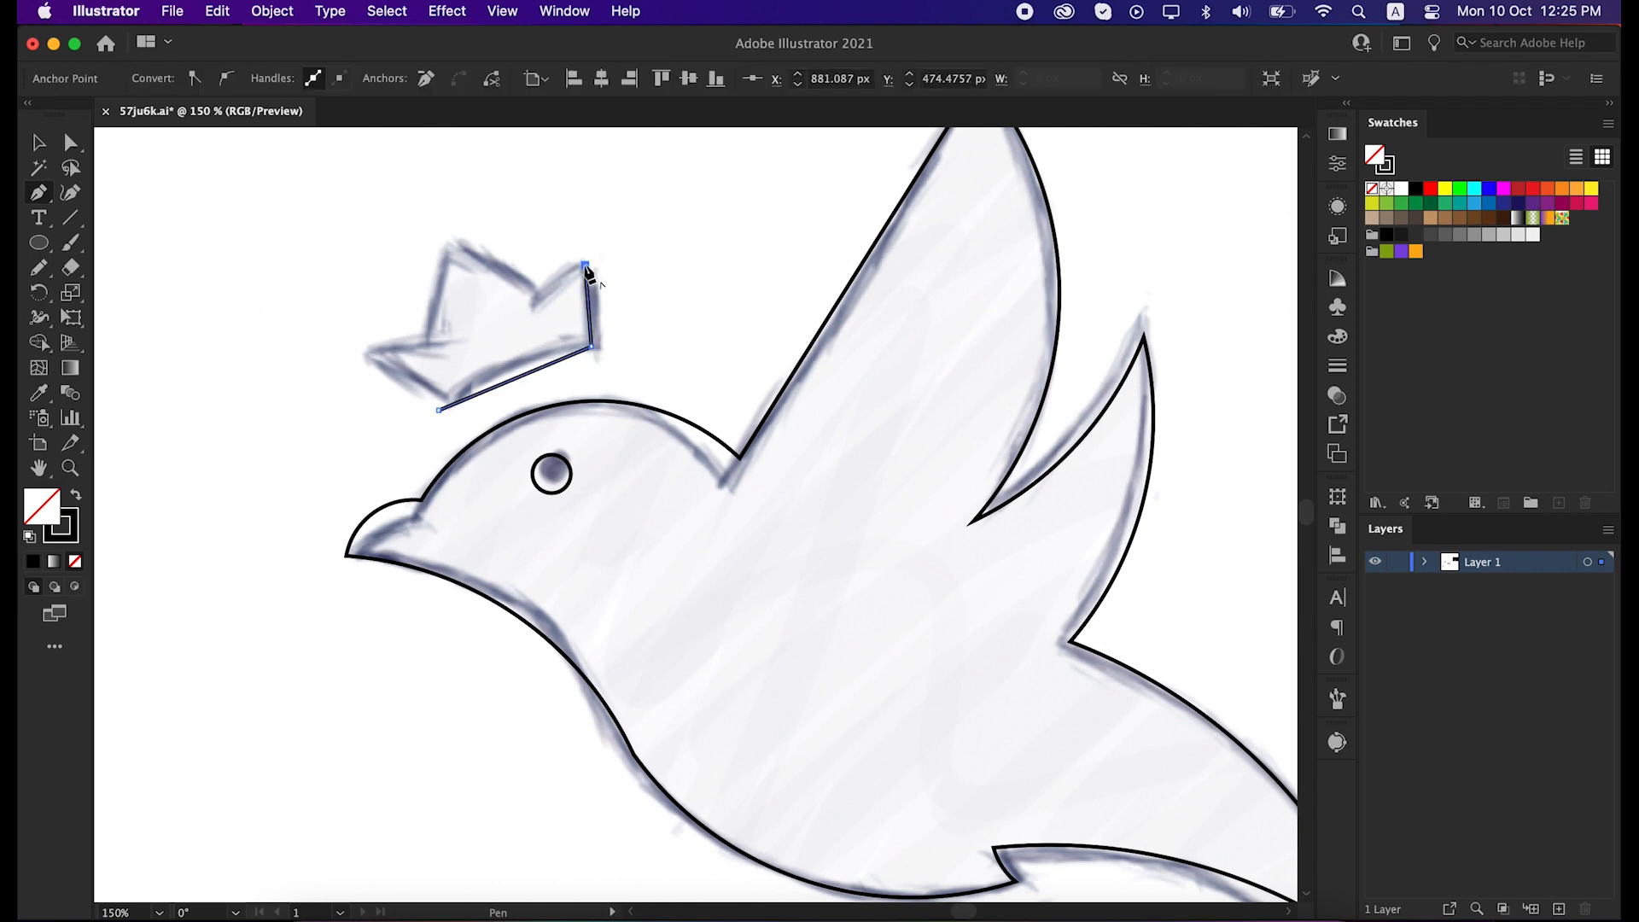
pyautogui.click(536, 297)
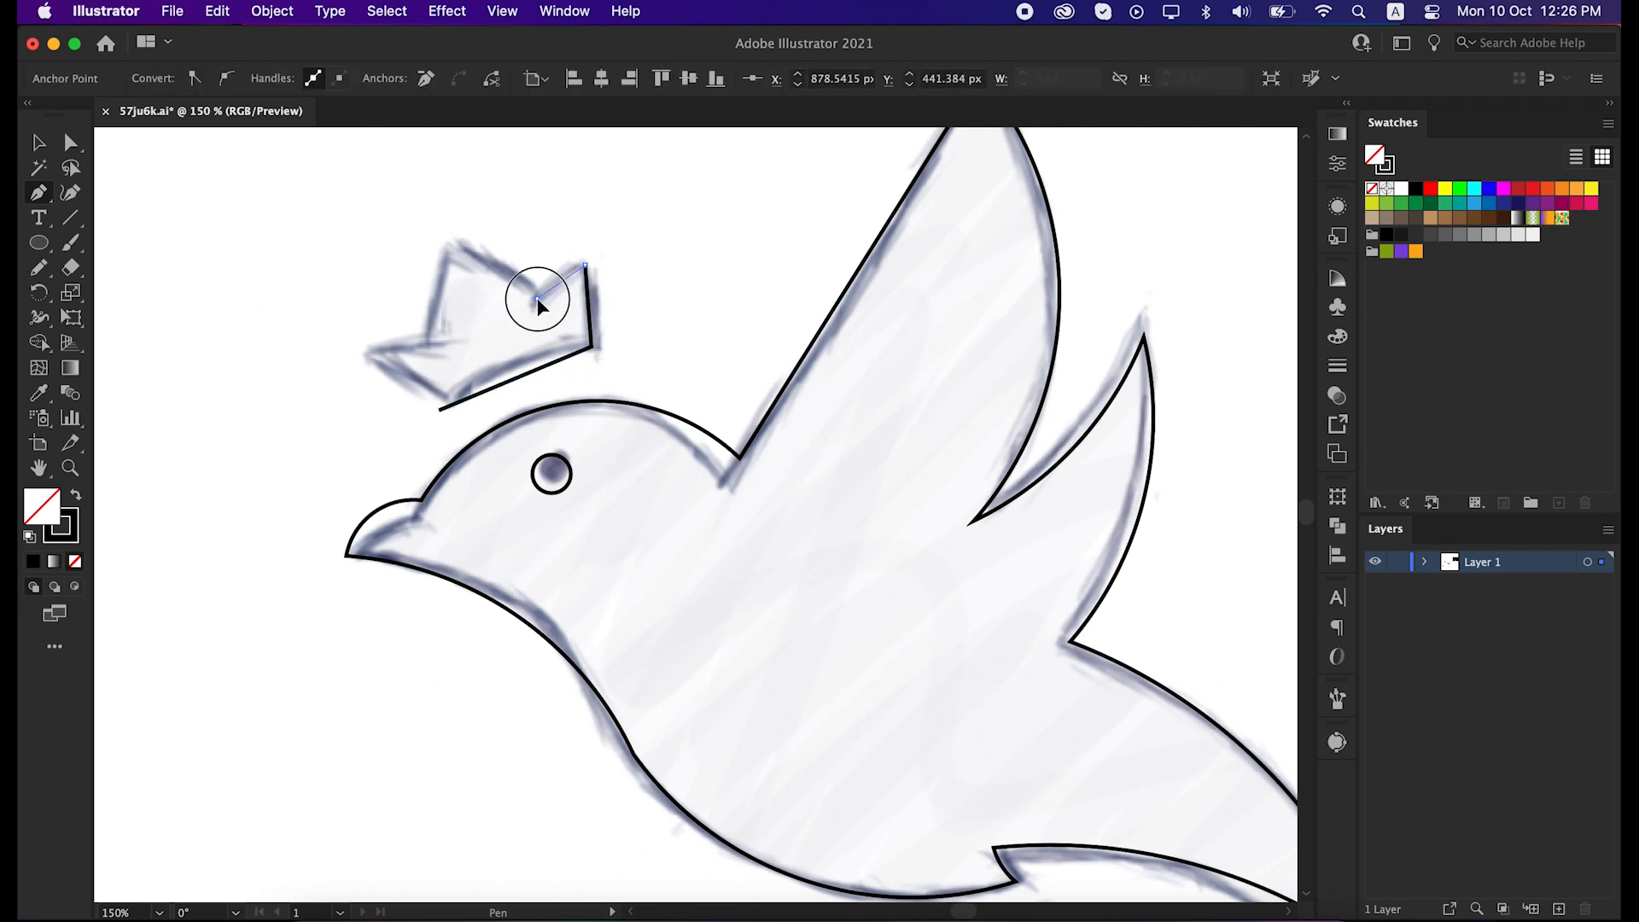
pyautogui.click(453, 243)
pyautogui.click(427, 338)
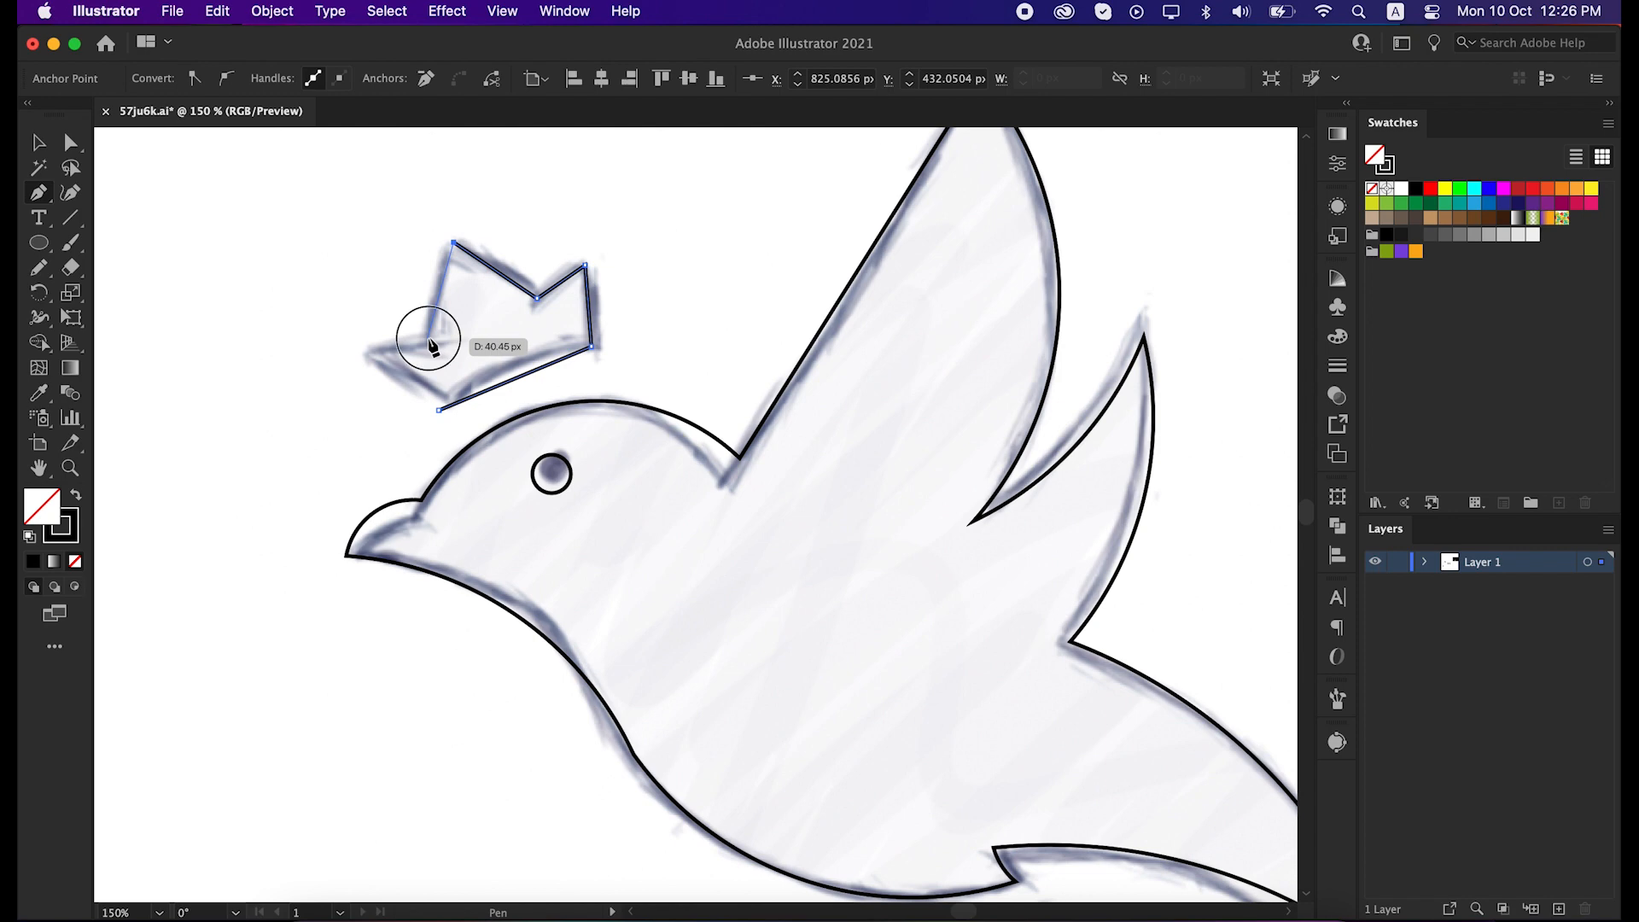
pyautogui.click(364, 345)
pyautogui.click(438, 412)
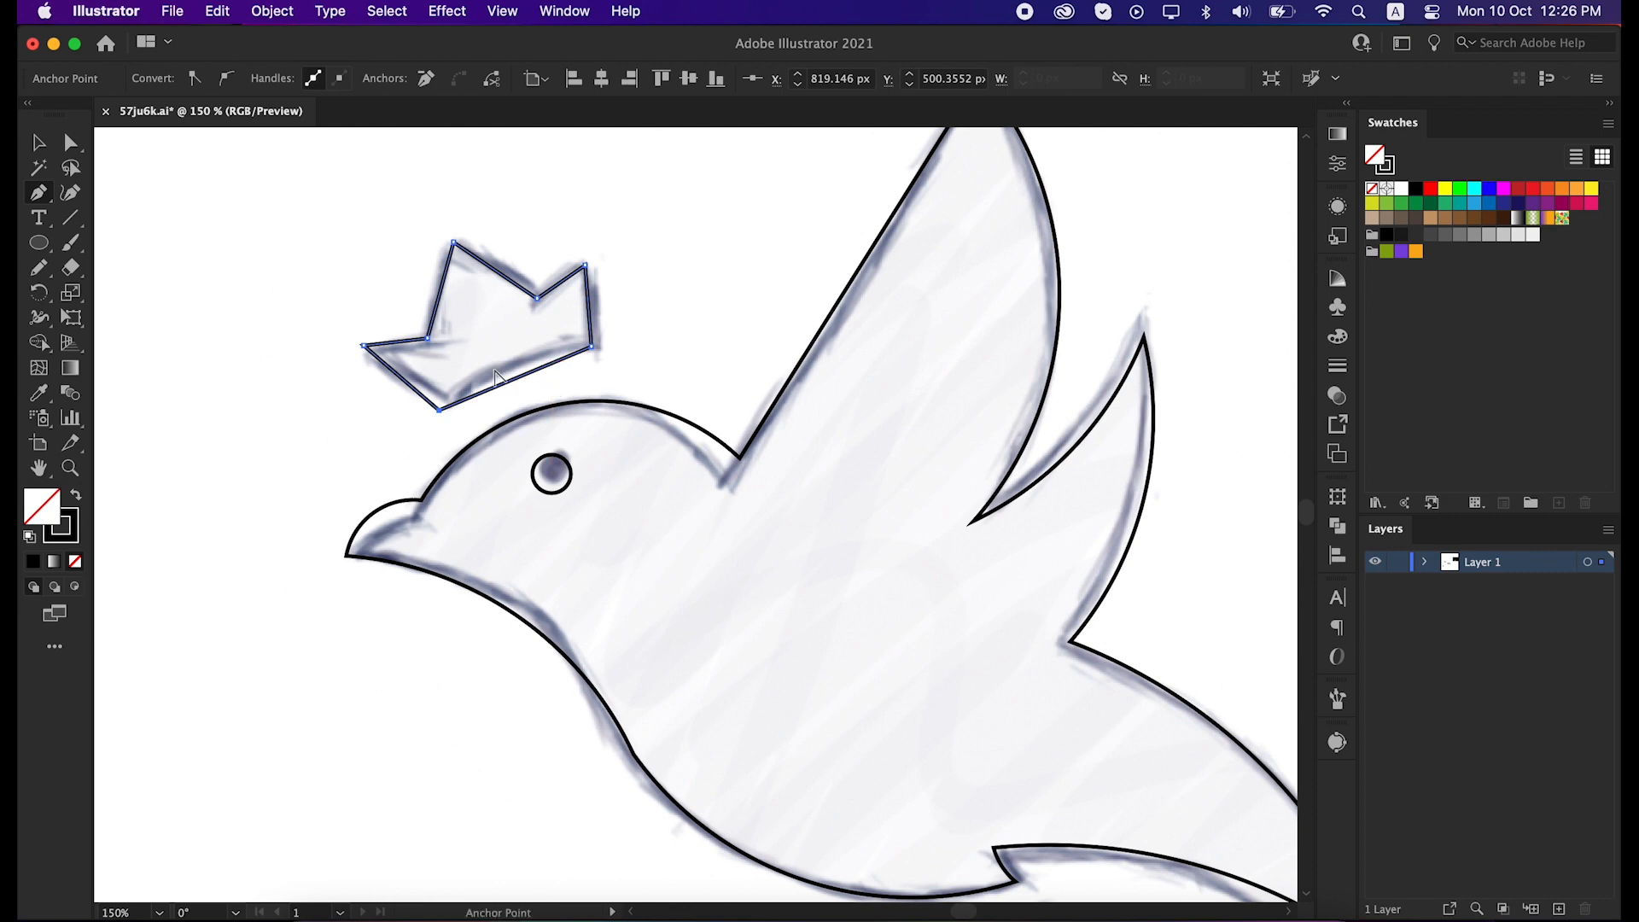
# Step: Curve the crown's lower edge to follow the head, and shift the crown slightly towards the beak
pyautogui.moveTo(522, 385); pyautogui.dragTo(504, 355)
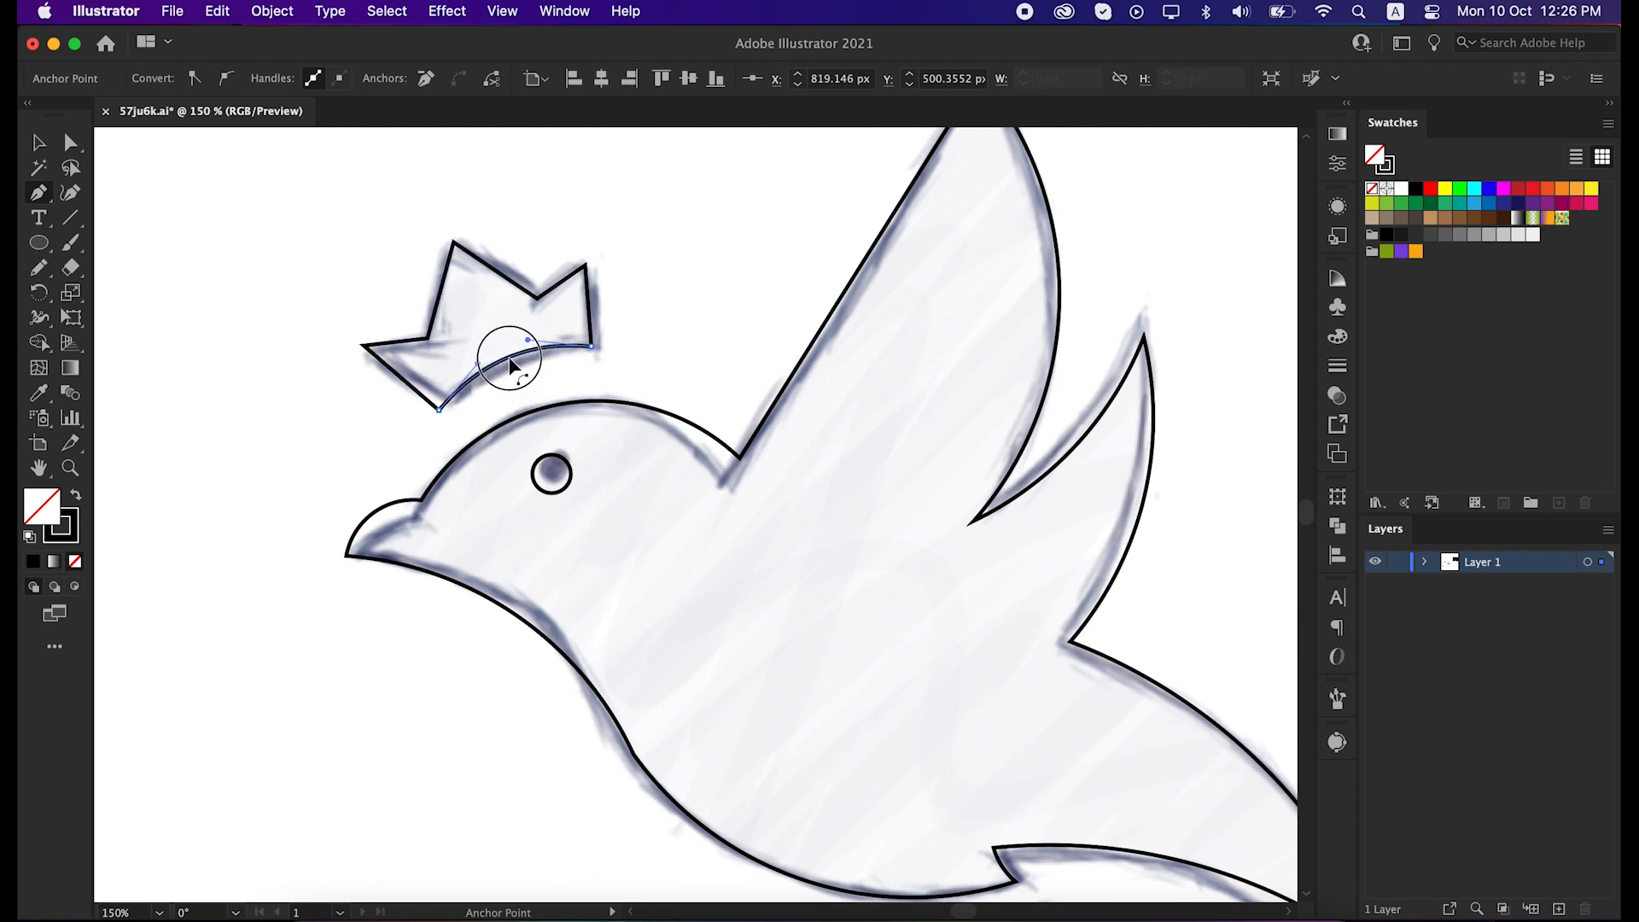
pyautogui.press('v')
pyautogui.click(597, 329)
pyautogui.moveTo(598, 328); pyautogui.dragTo(574, 329)
pyautogui.click(665, 337)
pyautogui.scroll(-1, 665, 336)
pyautogui.hscroll(4, 663, 334)
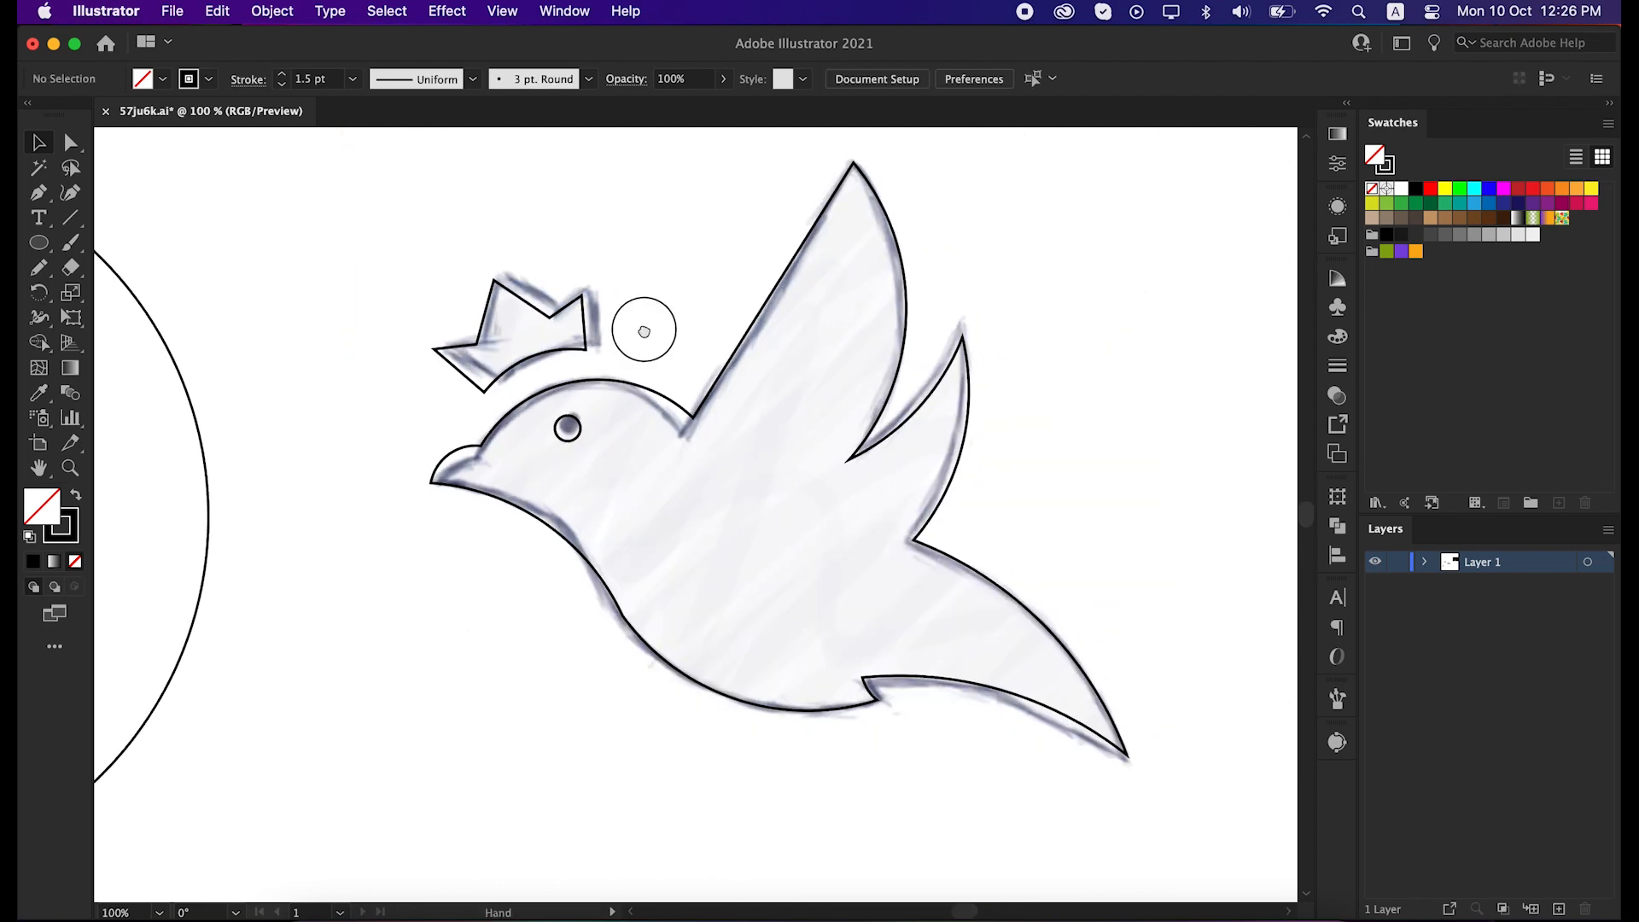
# Step: Combine the bird outline, eye circle and crown into one compound path
pyautogui.moveTo(304, 226); pyautogui.dragTo(864, 674)
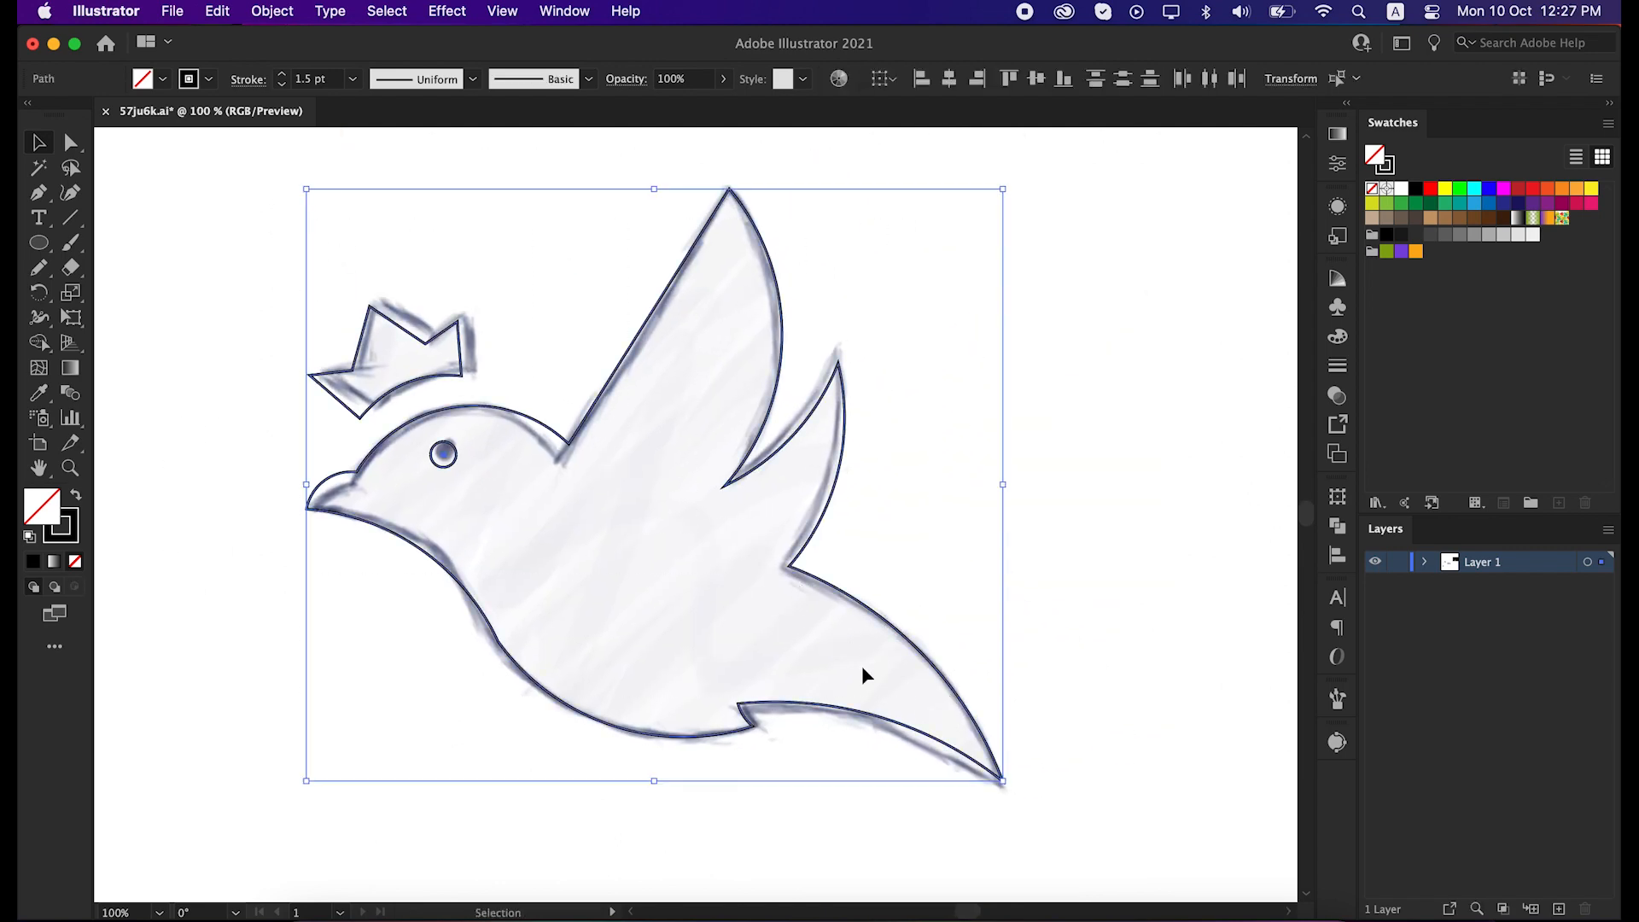
pyautogui.click(270, 13)
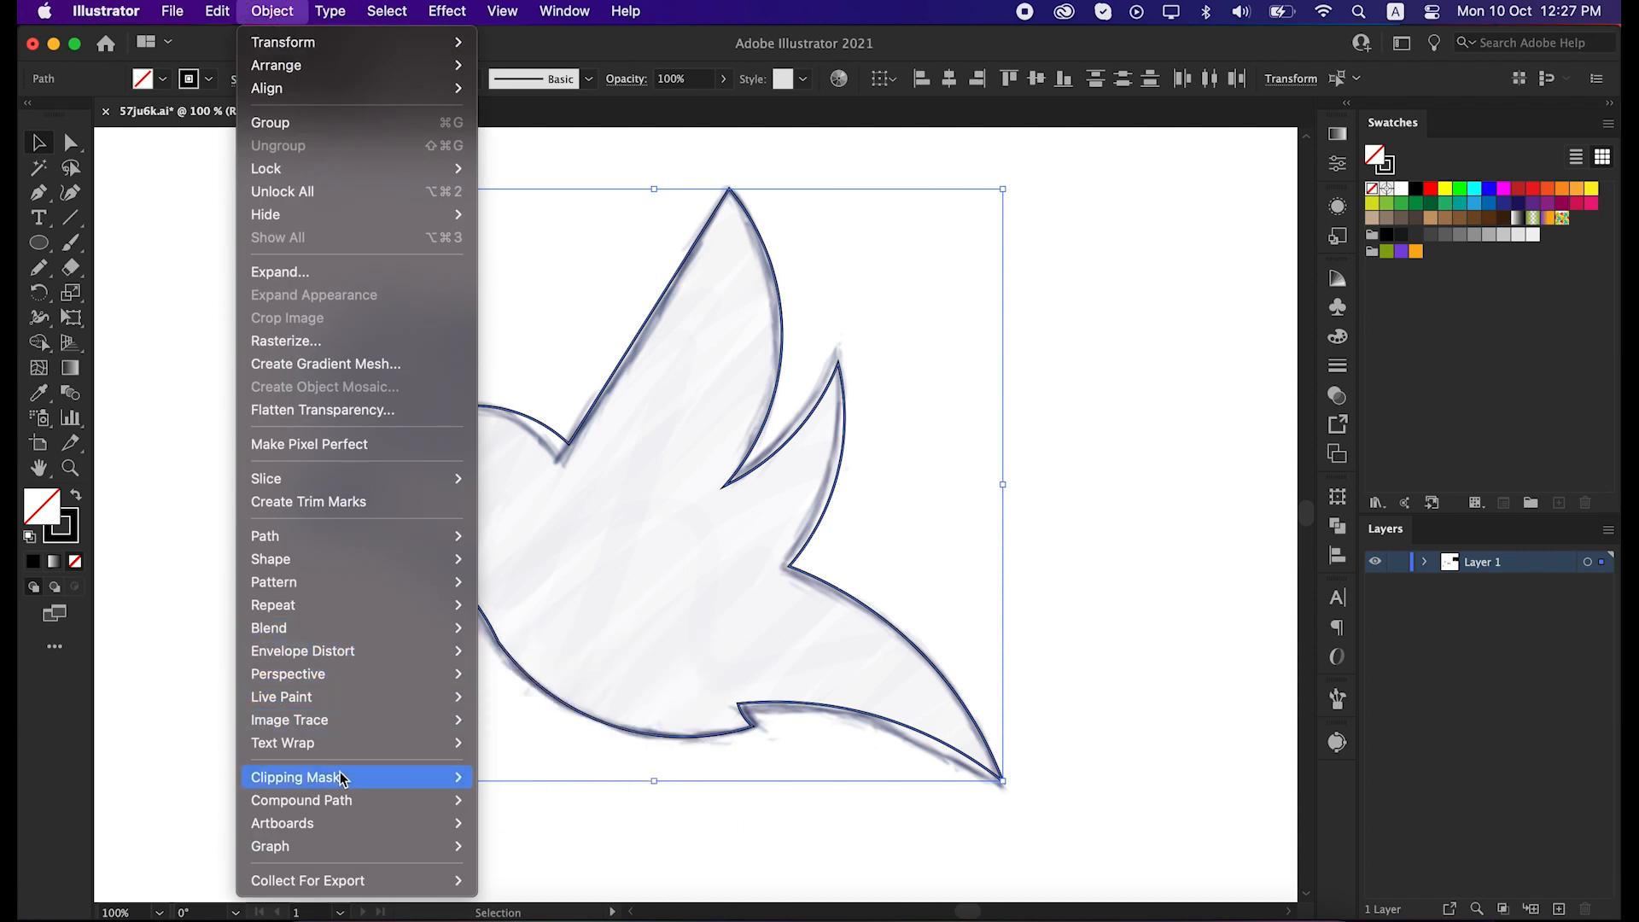
pyautogui.moveTo(343, 804)
pyautogui.click(504, 800)
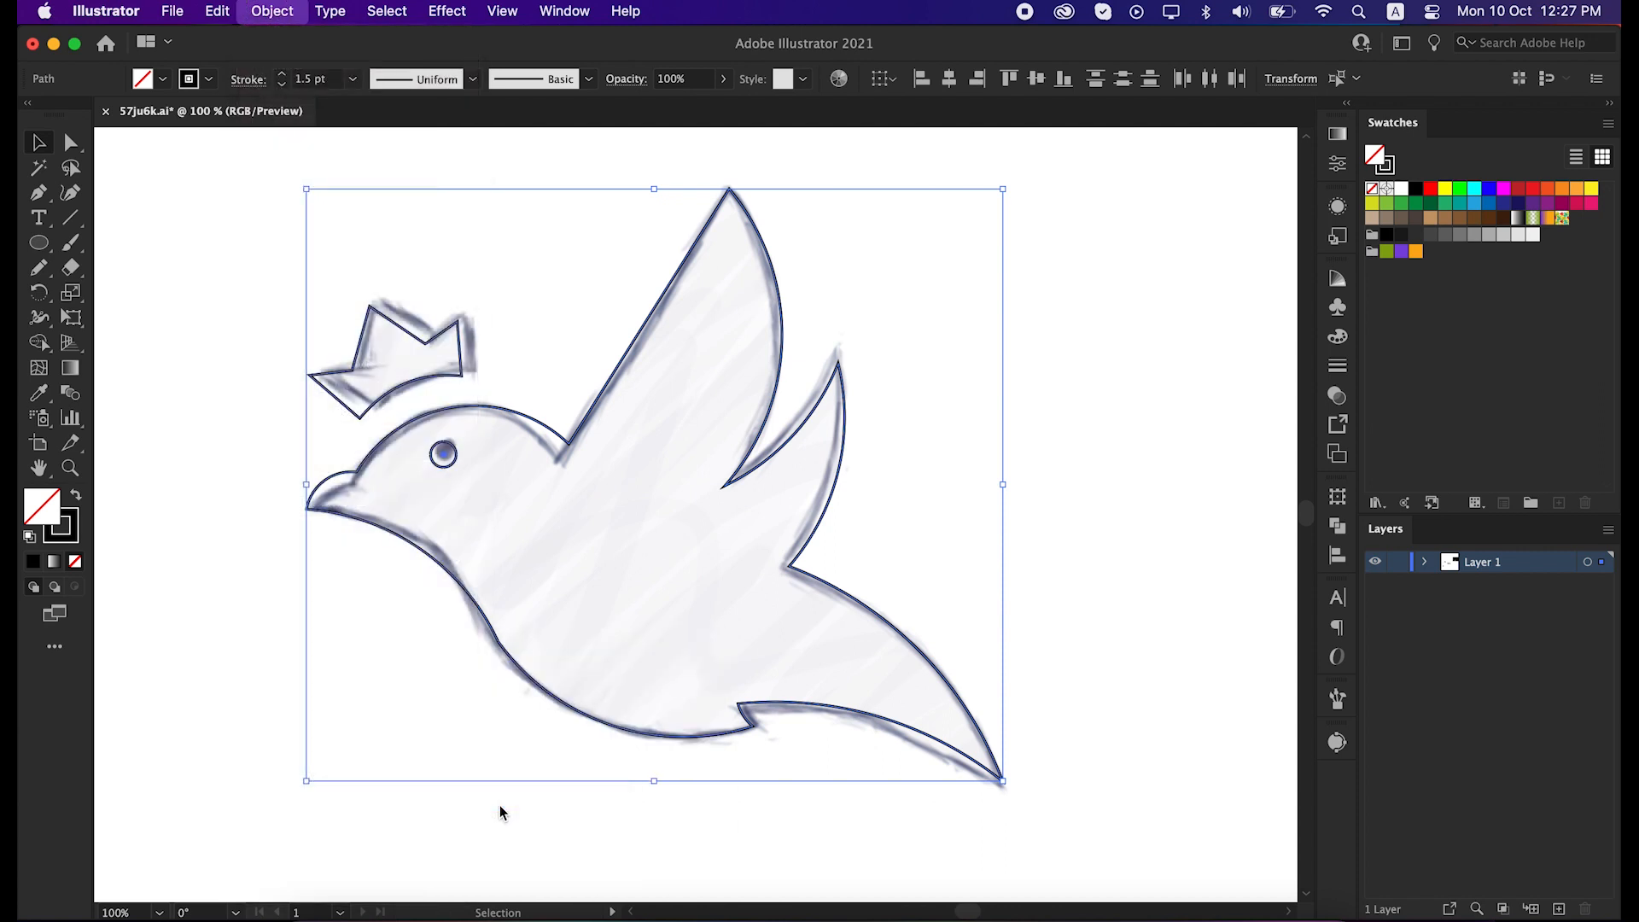
pyautogui.click(446, 711)
# Step: Swap the compound path's fill and stroke to make the bird and crown solid black with the eye cut out
pyautogui.click(652, 589)
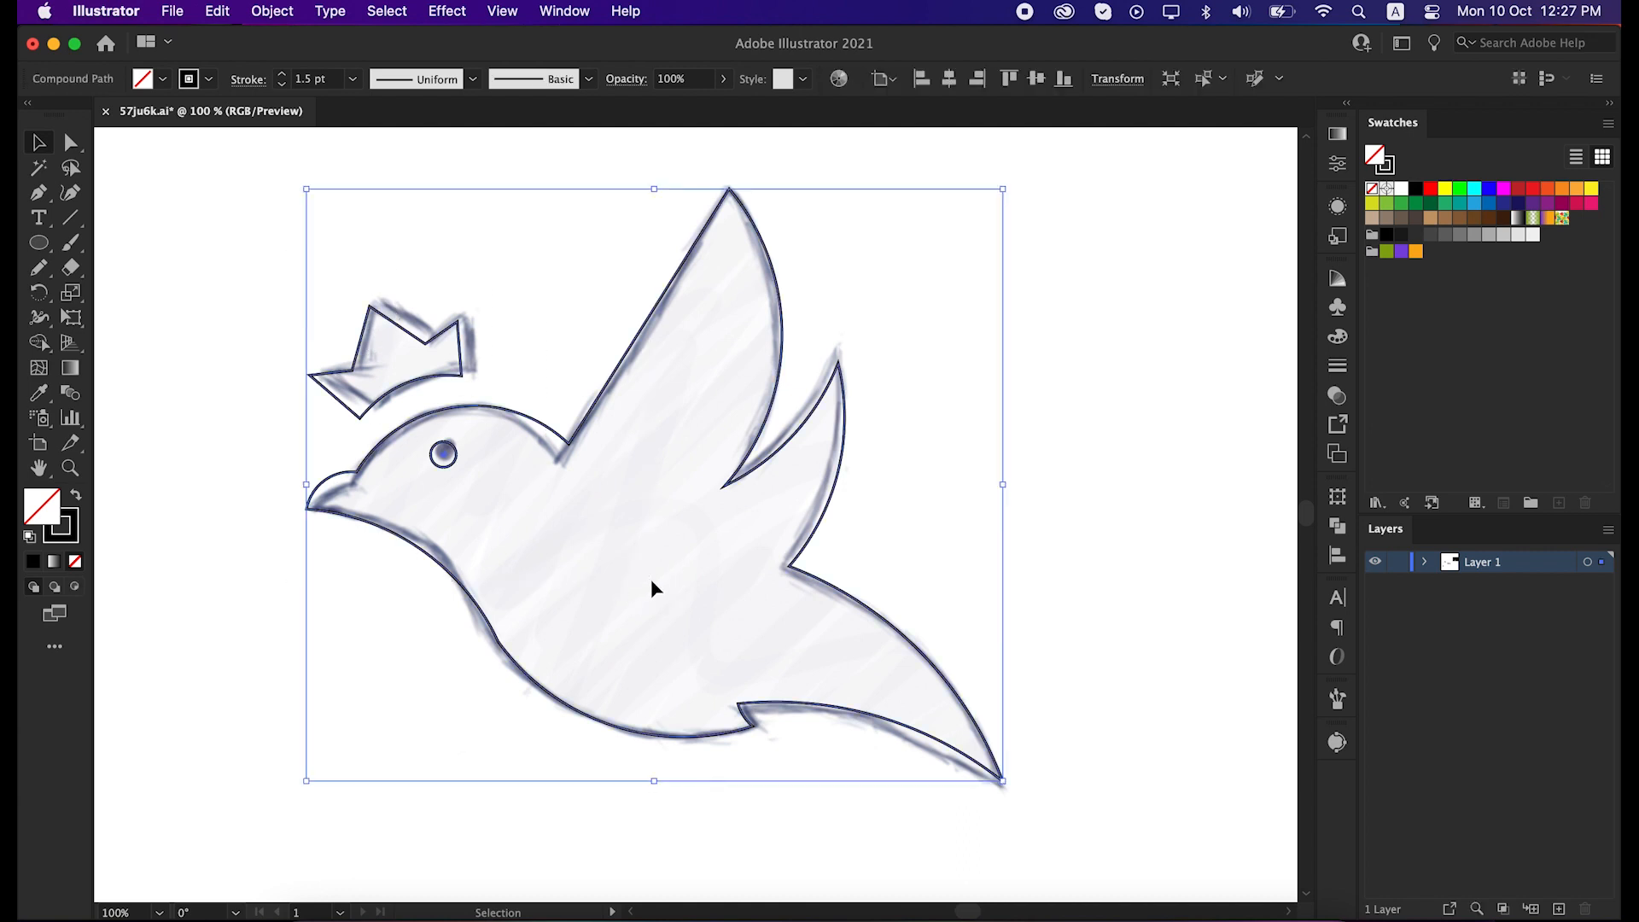
pyautogui.click(76, 496)
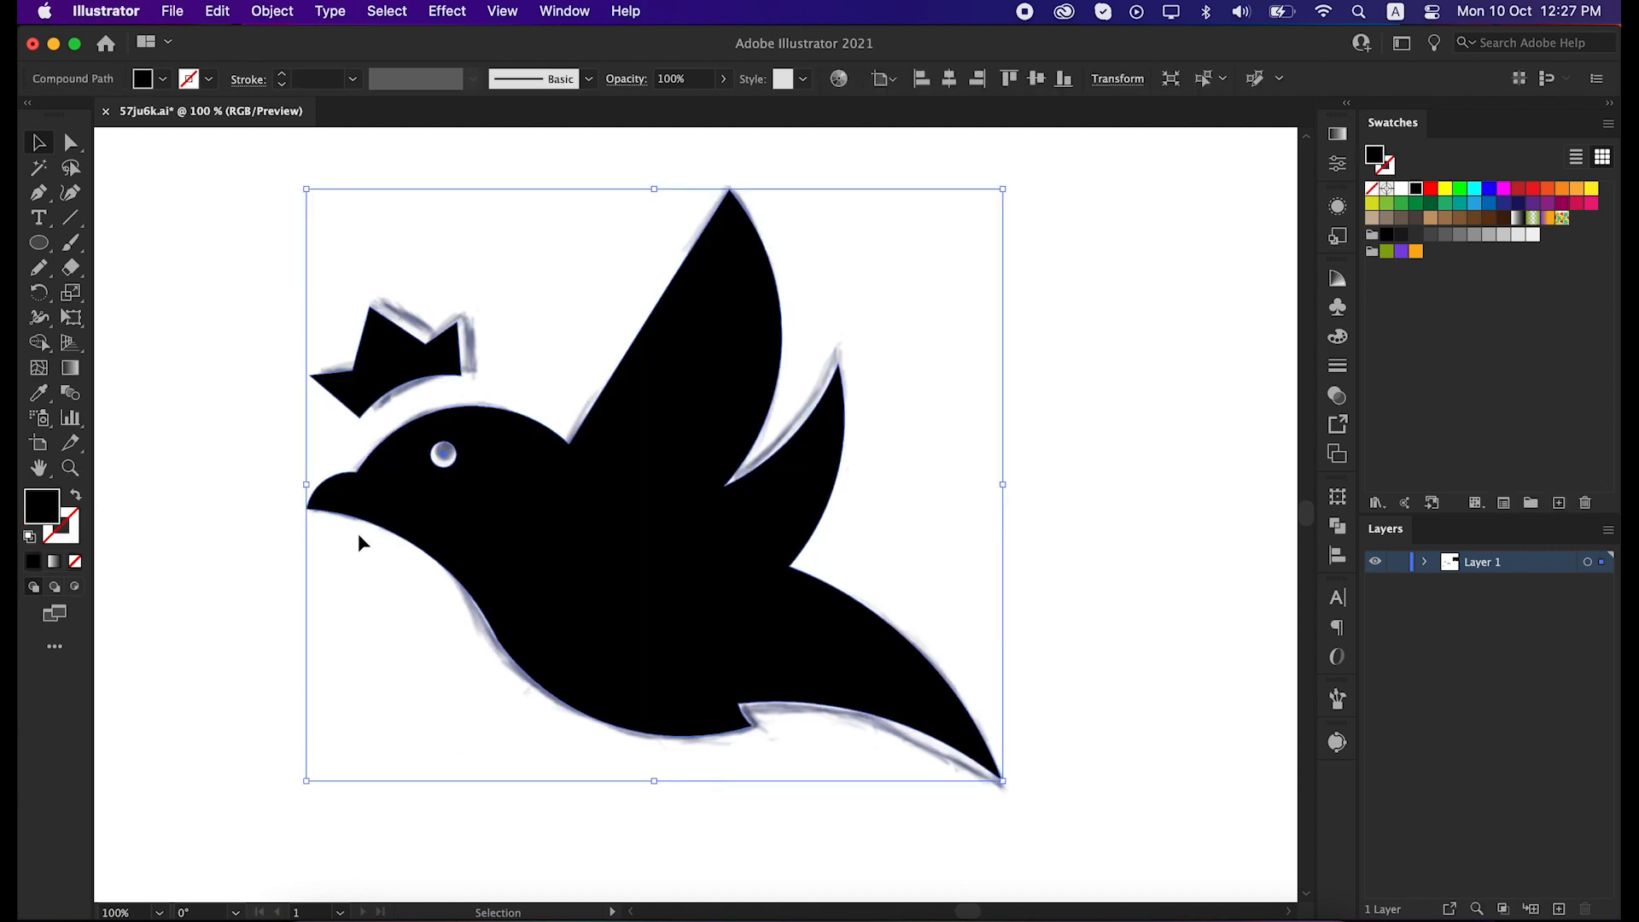
pyautogui.click(357, 533)
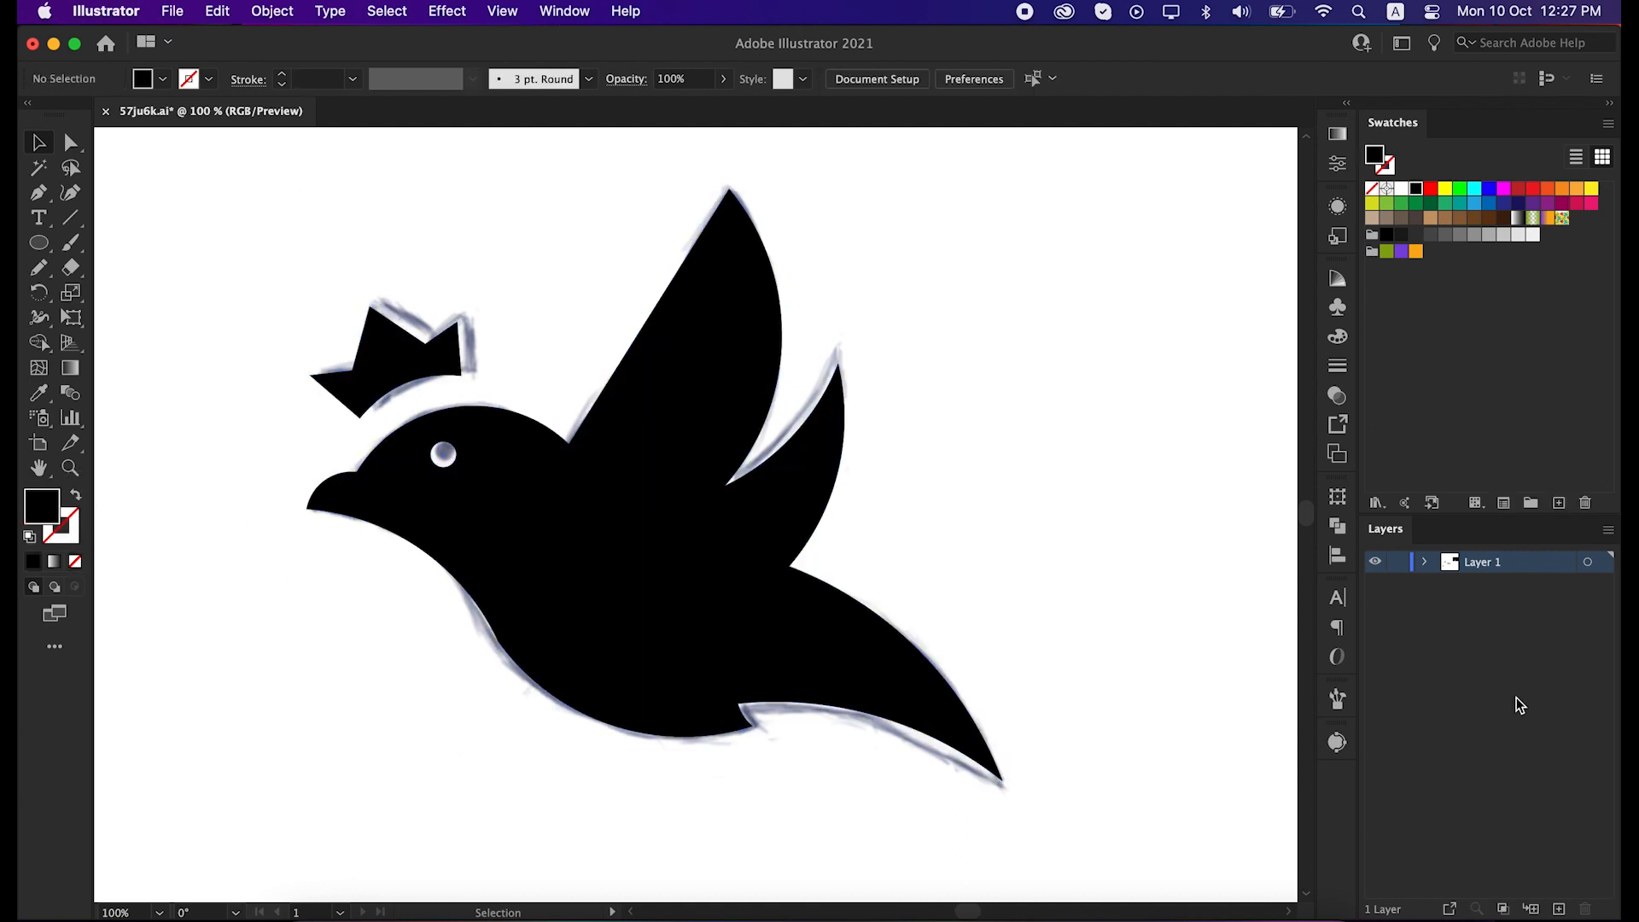
# Step: Cut the black bird with its crown off the sketch and paste it onto an empty area of the canvas
pyautogui.click(694, 556)
pyautogui.click(209, 10)
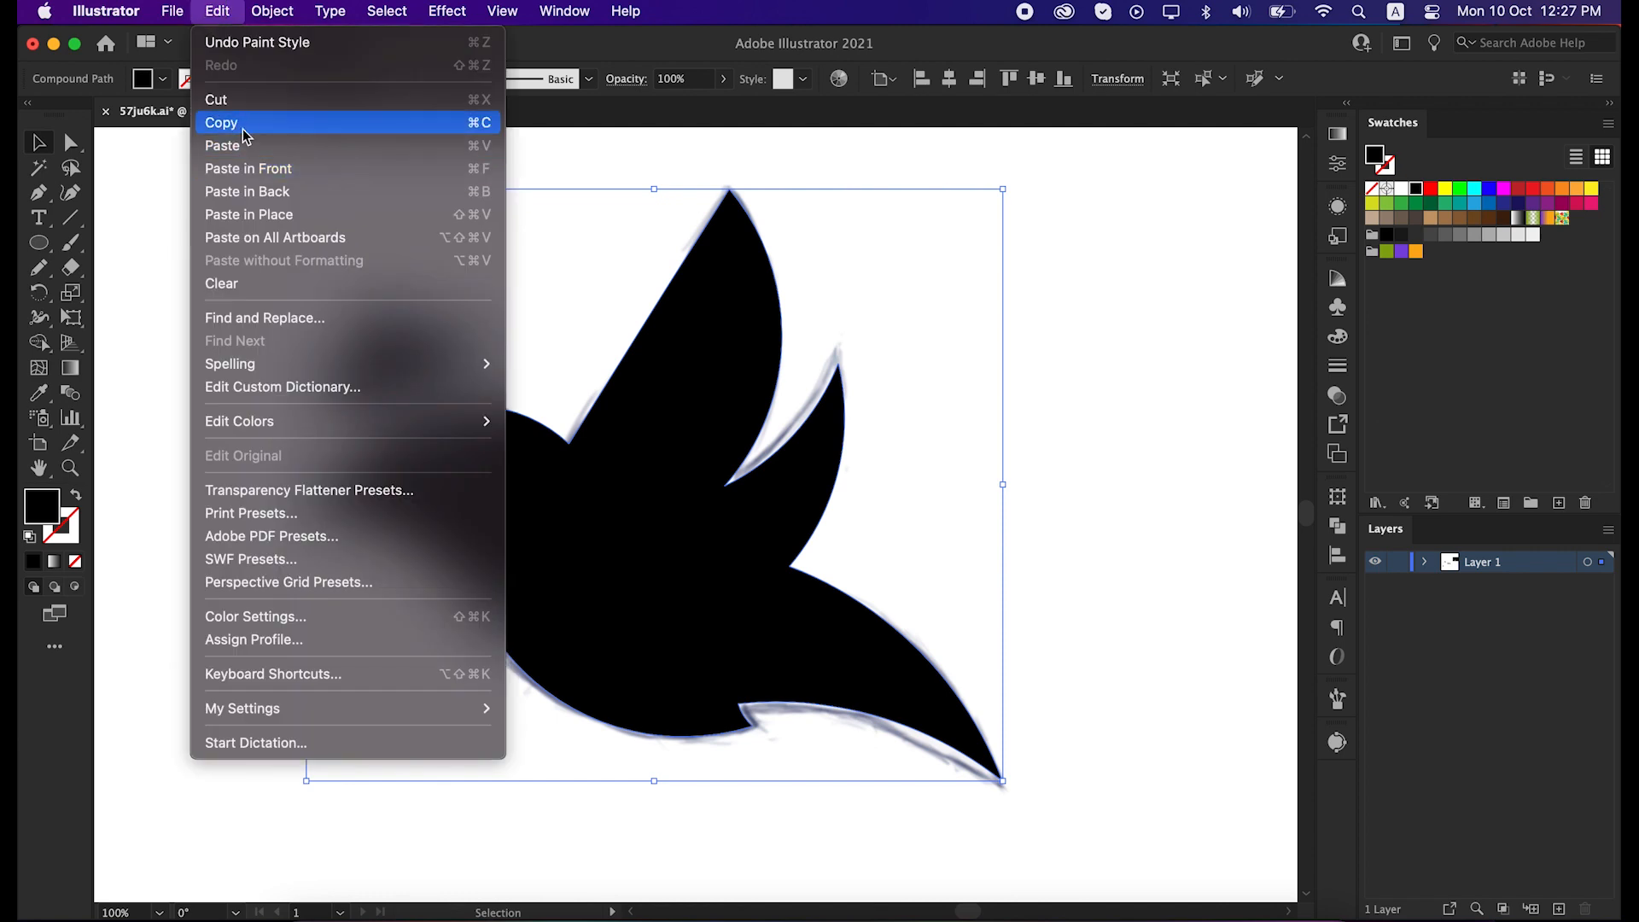
pyautogui.click(247, 28)
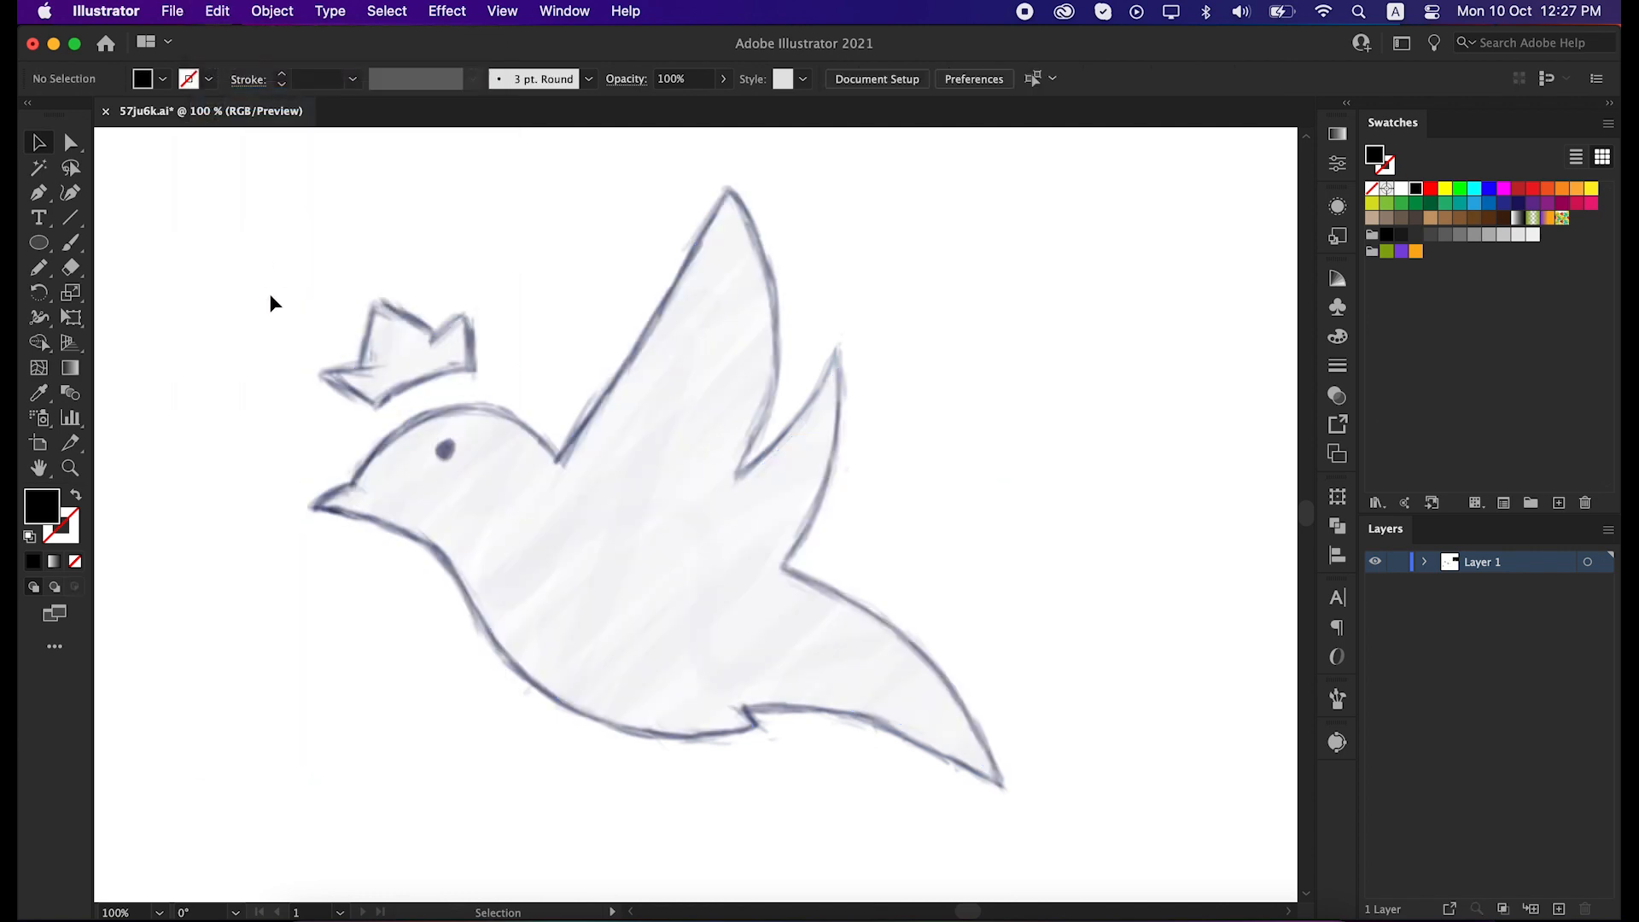
pyautogui.click(337, 374)
pyautogui.scroll(-2, 337, 374)
pyautogui.hscroll(-4, 337, 374)
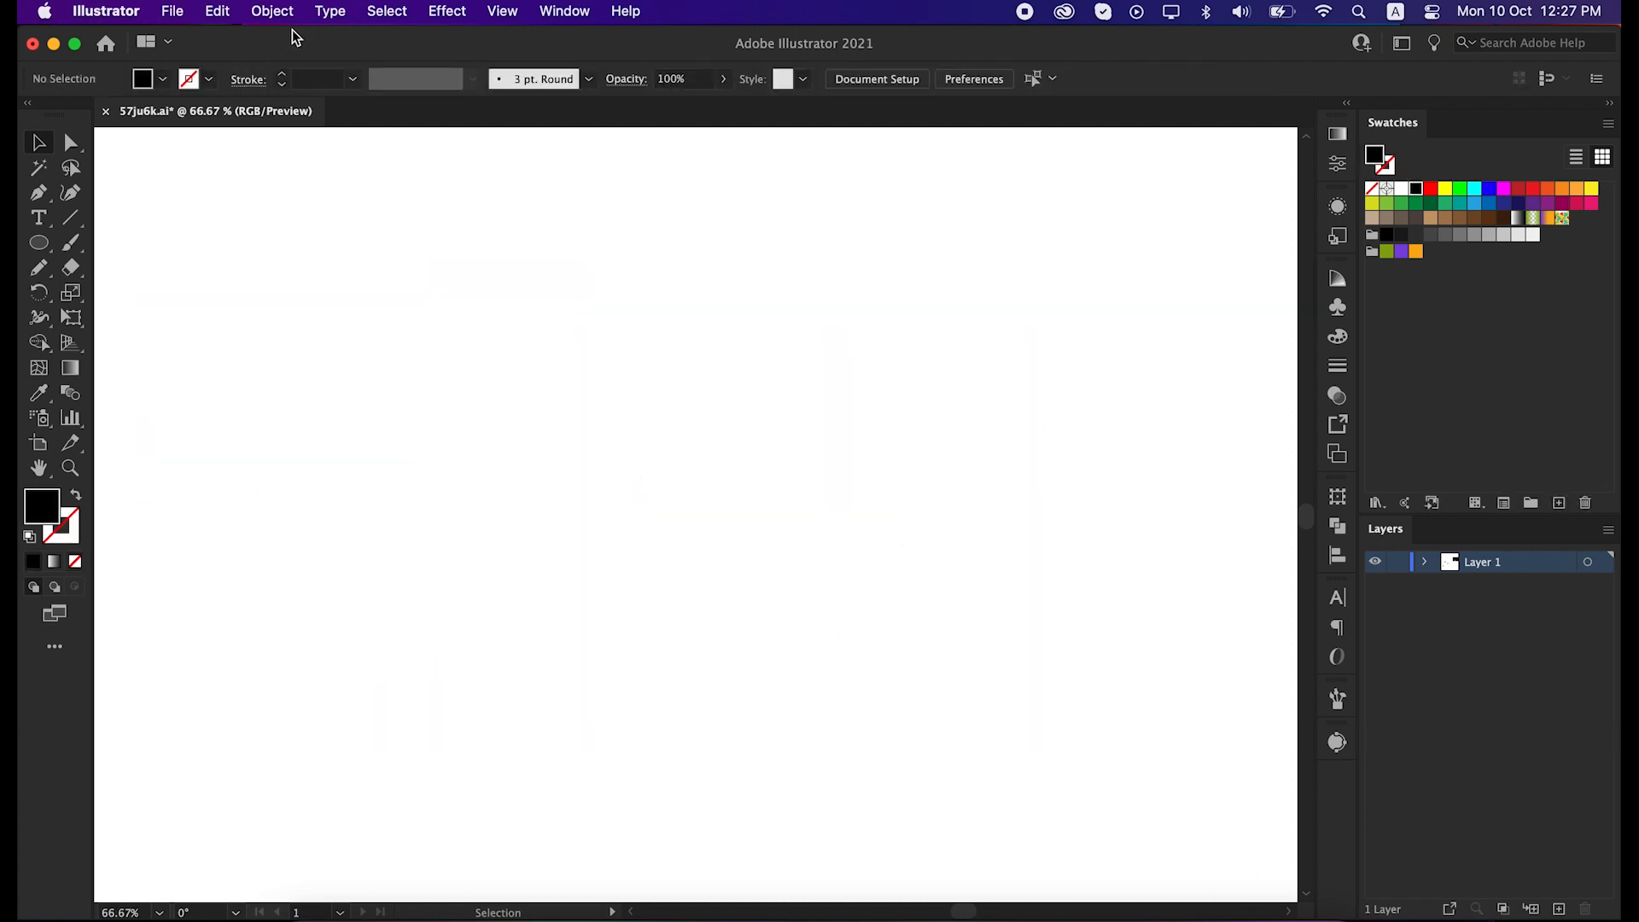
pyautogui.click(218, 10)
pyautogui.click(248, 29)
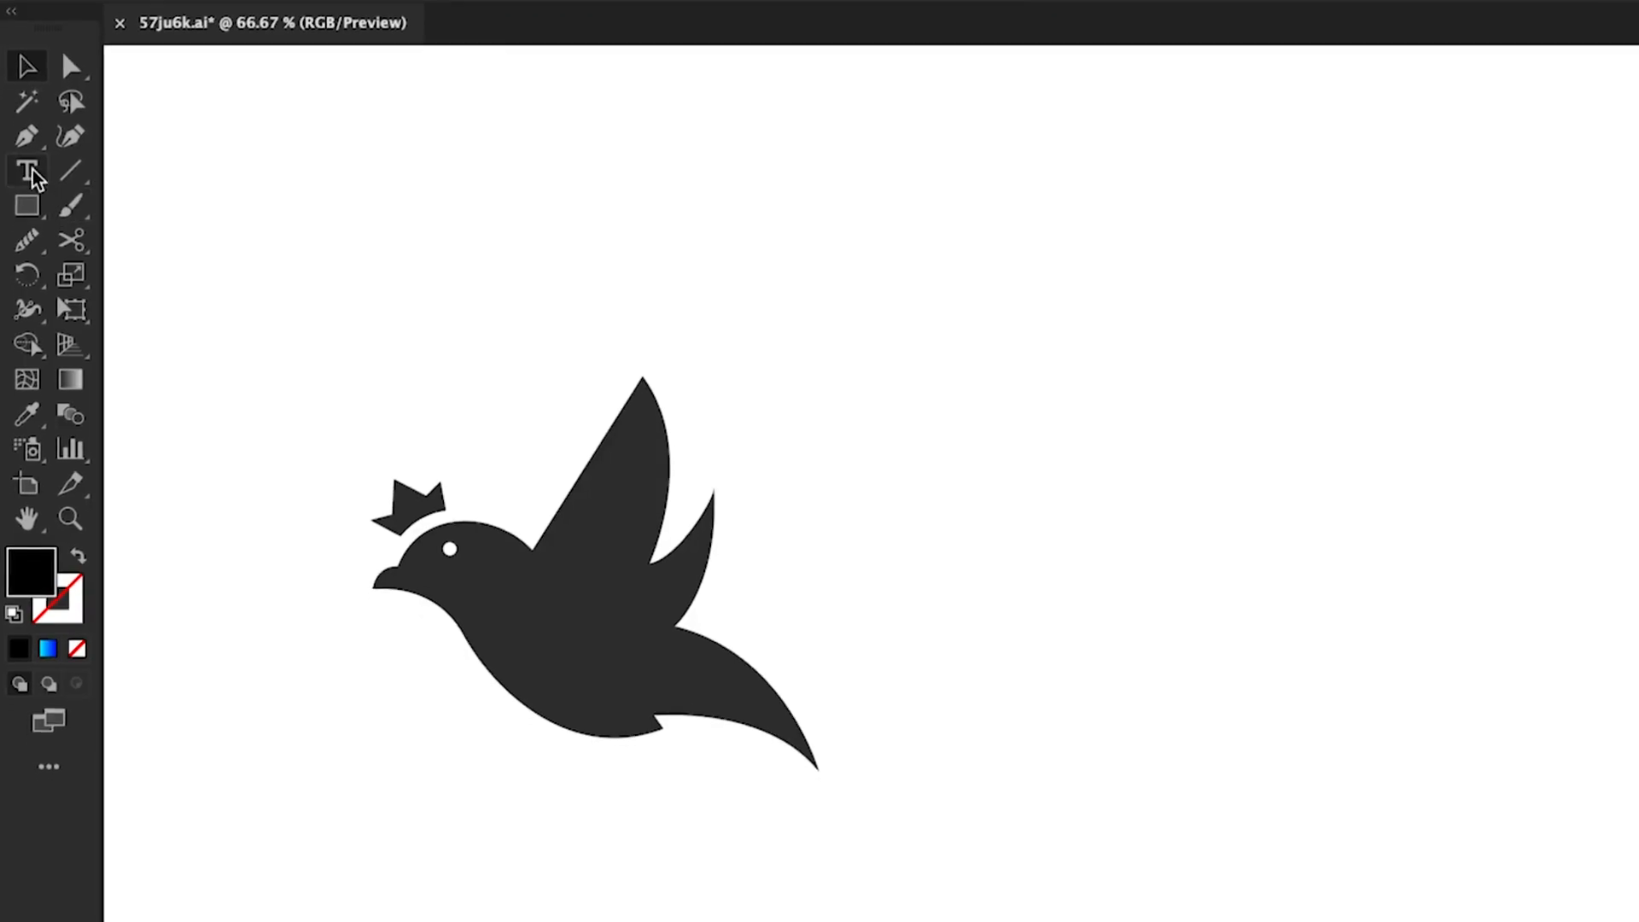
# Step: Add the point text "Buddy" beside the bird
pyautogui.moveTo(38, 217); pyautogui.dragTo(119, 220)
pyautogui.click(960, 433)
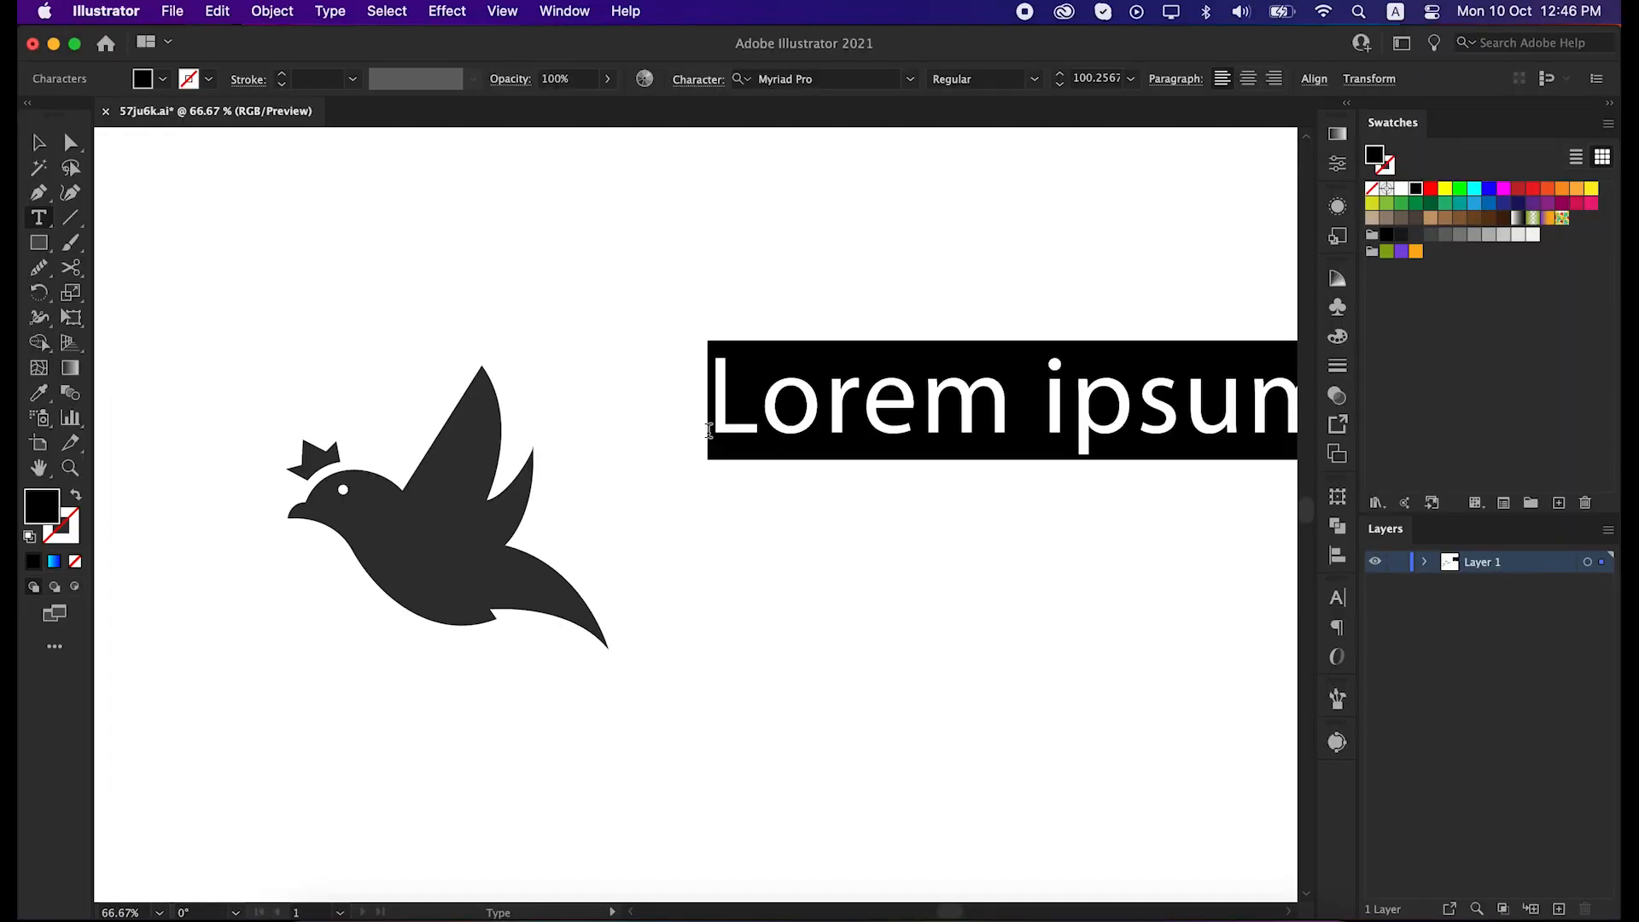
pyautogui.write('Buddy')
pyautogui.press('Escape')
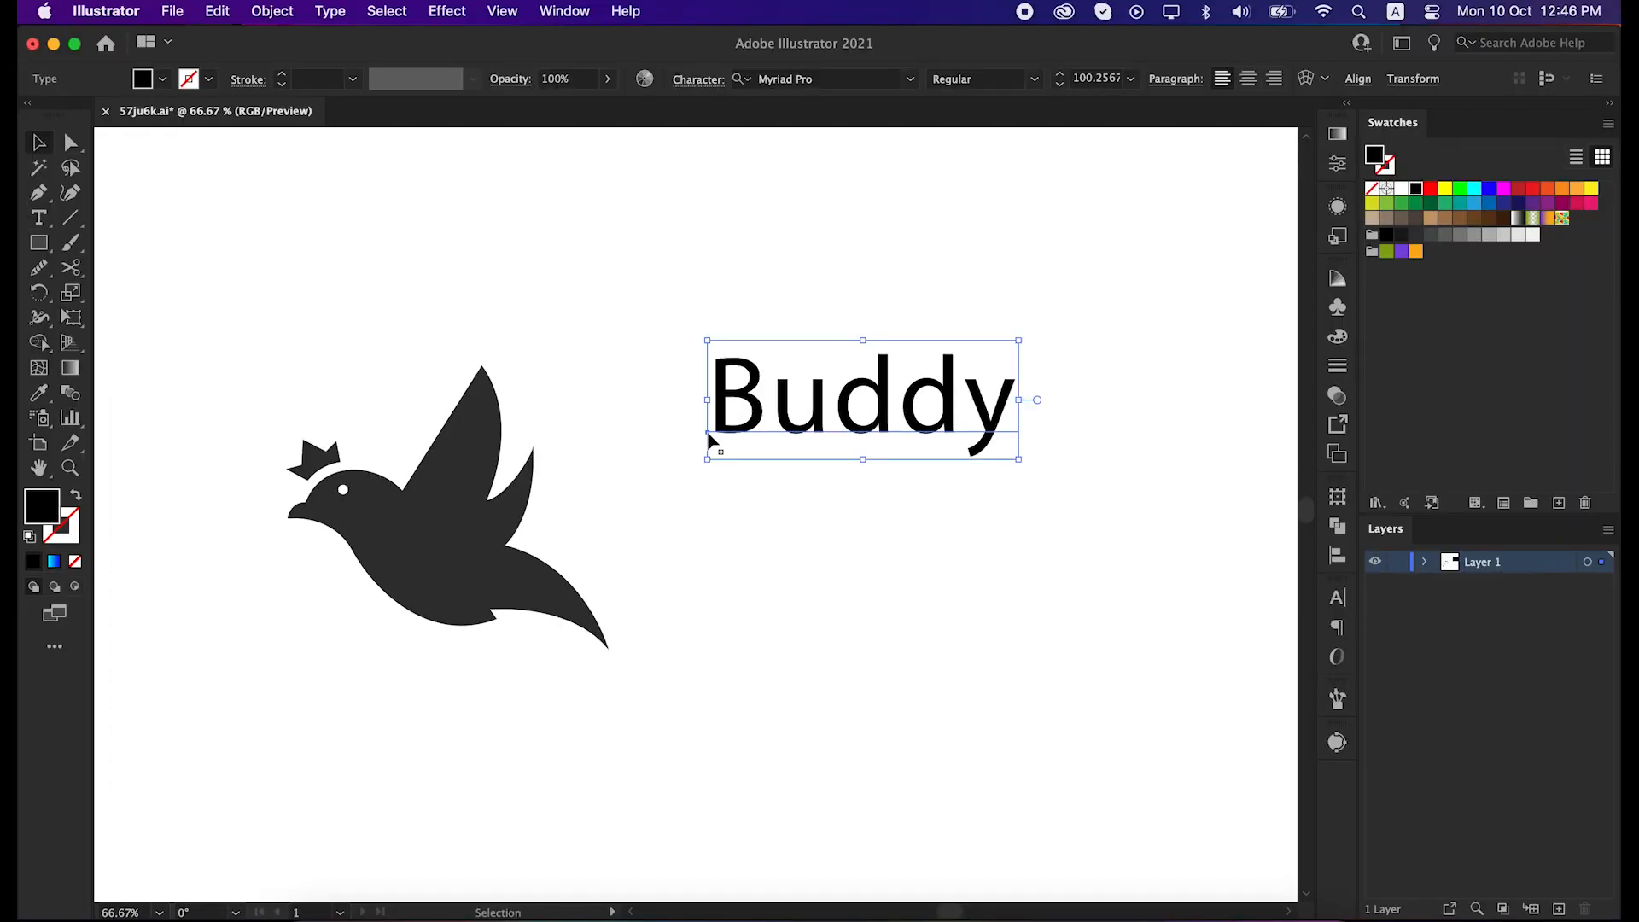
# Step: Duplicate the "Buddy" text twice downwards into an evenly spaced column and position all three beside the bird
pyautogui.moveTo(802, 427); pyautogui.dragTo(889, 584)
pyautogui.press('super+d')
pyautogui.moveTo(812, 351); pyautogui.dragTo(960, 637)
pyautogui.moveTo(961, 684); pyautogui.dragTo(969, 650)
pyautogui.click(980, 284)
# Step: Set the font of the uppermost "Buddy" text to Poppins SemiBold
pyautogui.click(956, 388)
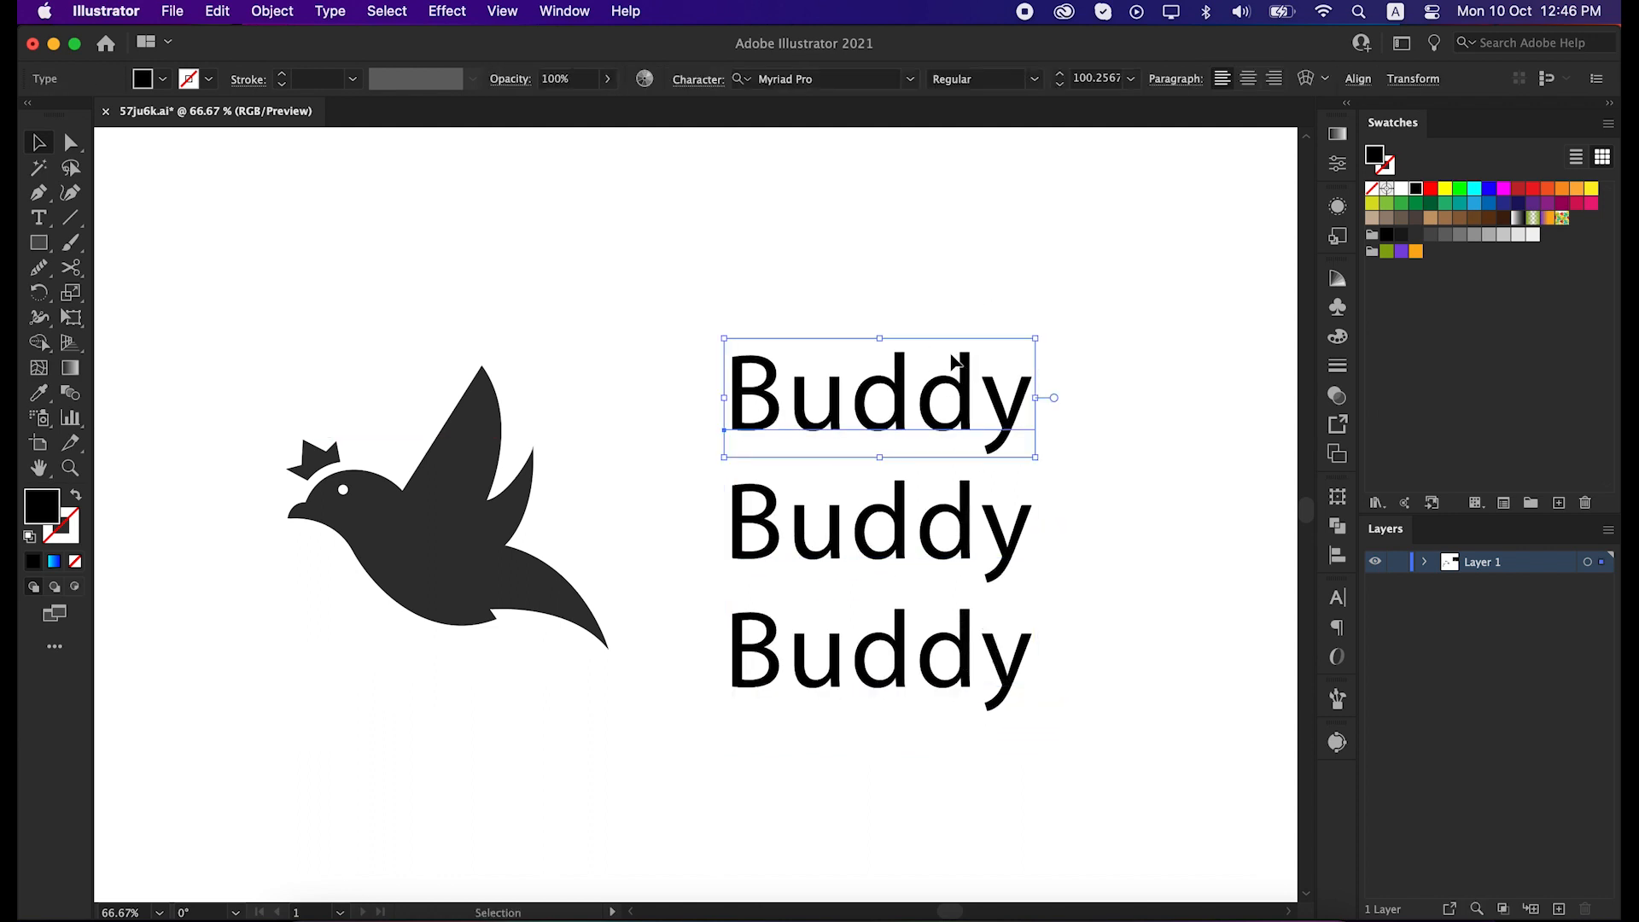
pyautogui.click(834, 77)
pyautogui.write('popp')
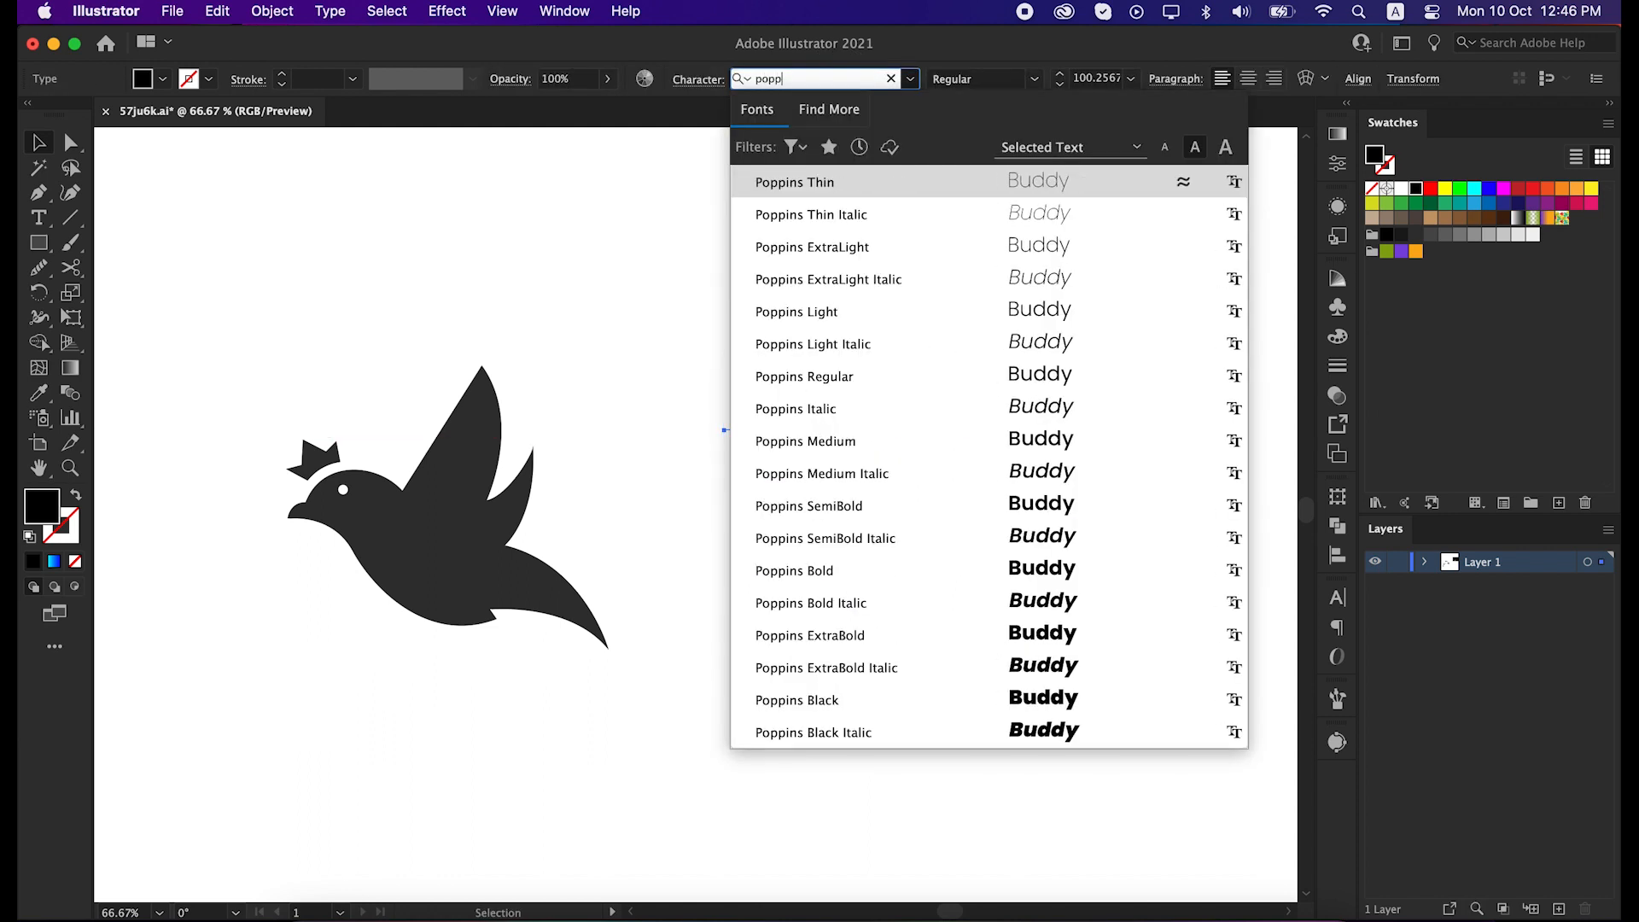
pyautogui.click(920, 507)
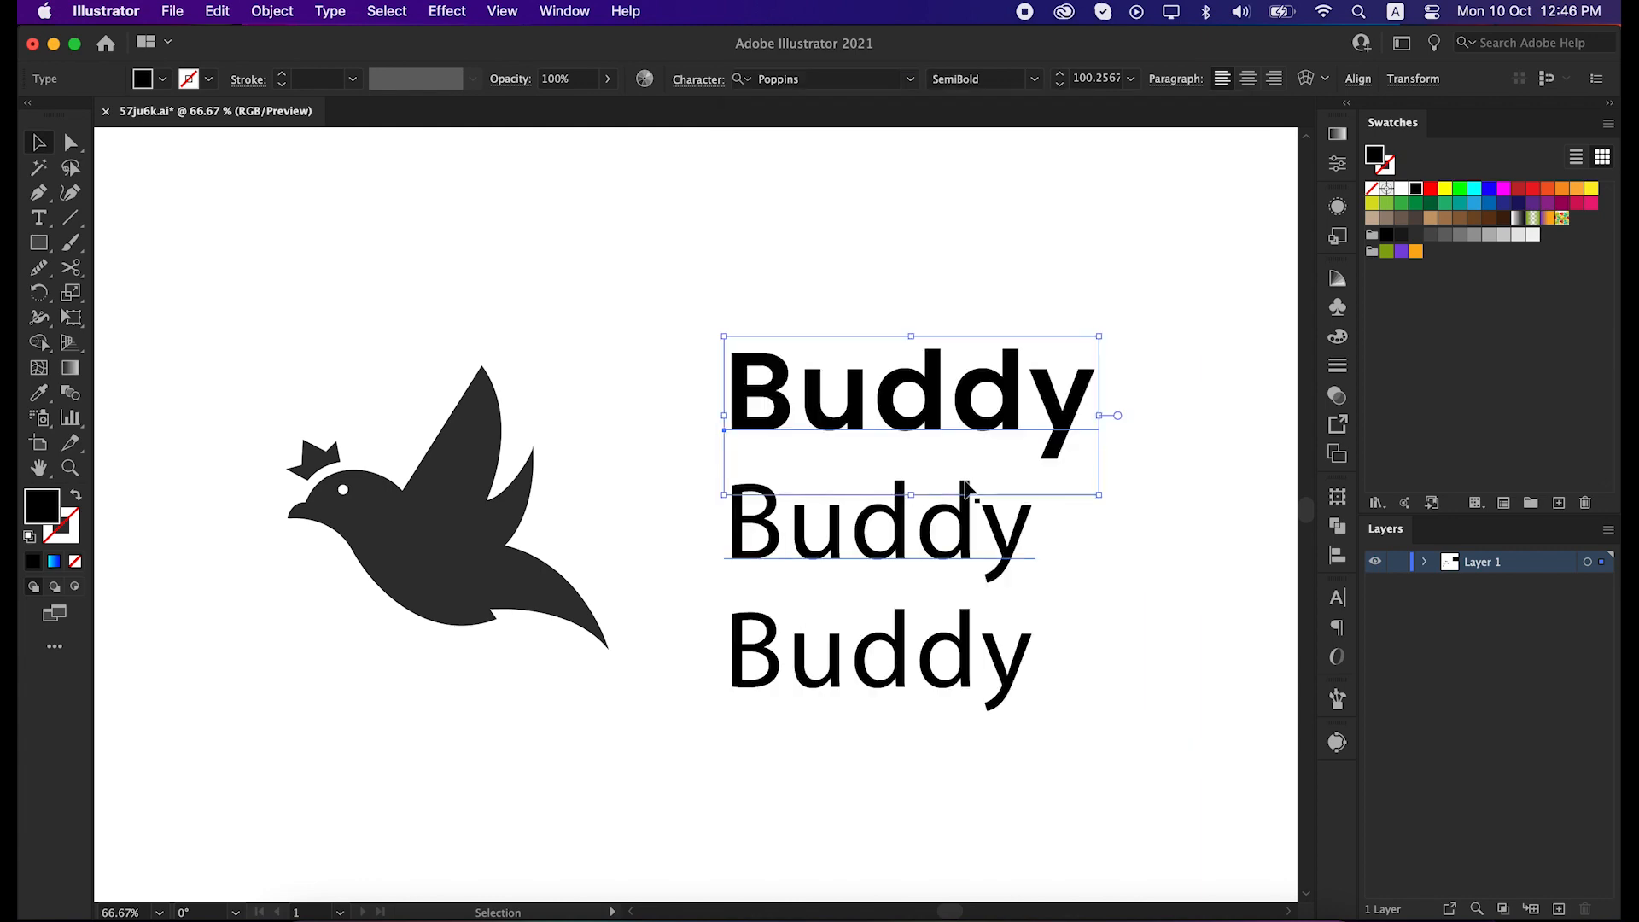
pyautogui.click(1015, 284)
# Step: Set the font of the middle "Buddy" text to MuseoModerno SemiBold
pyautogui.click(938, 525)
pyautogui.click(811, 79)
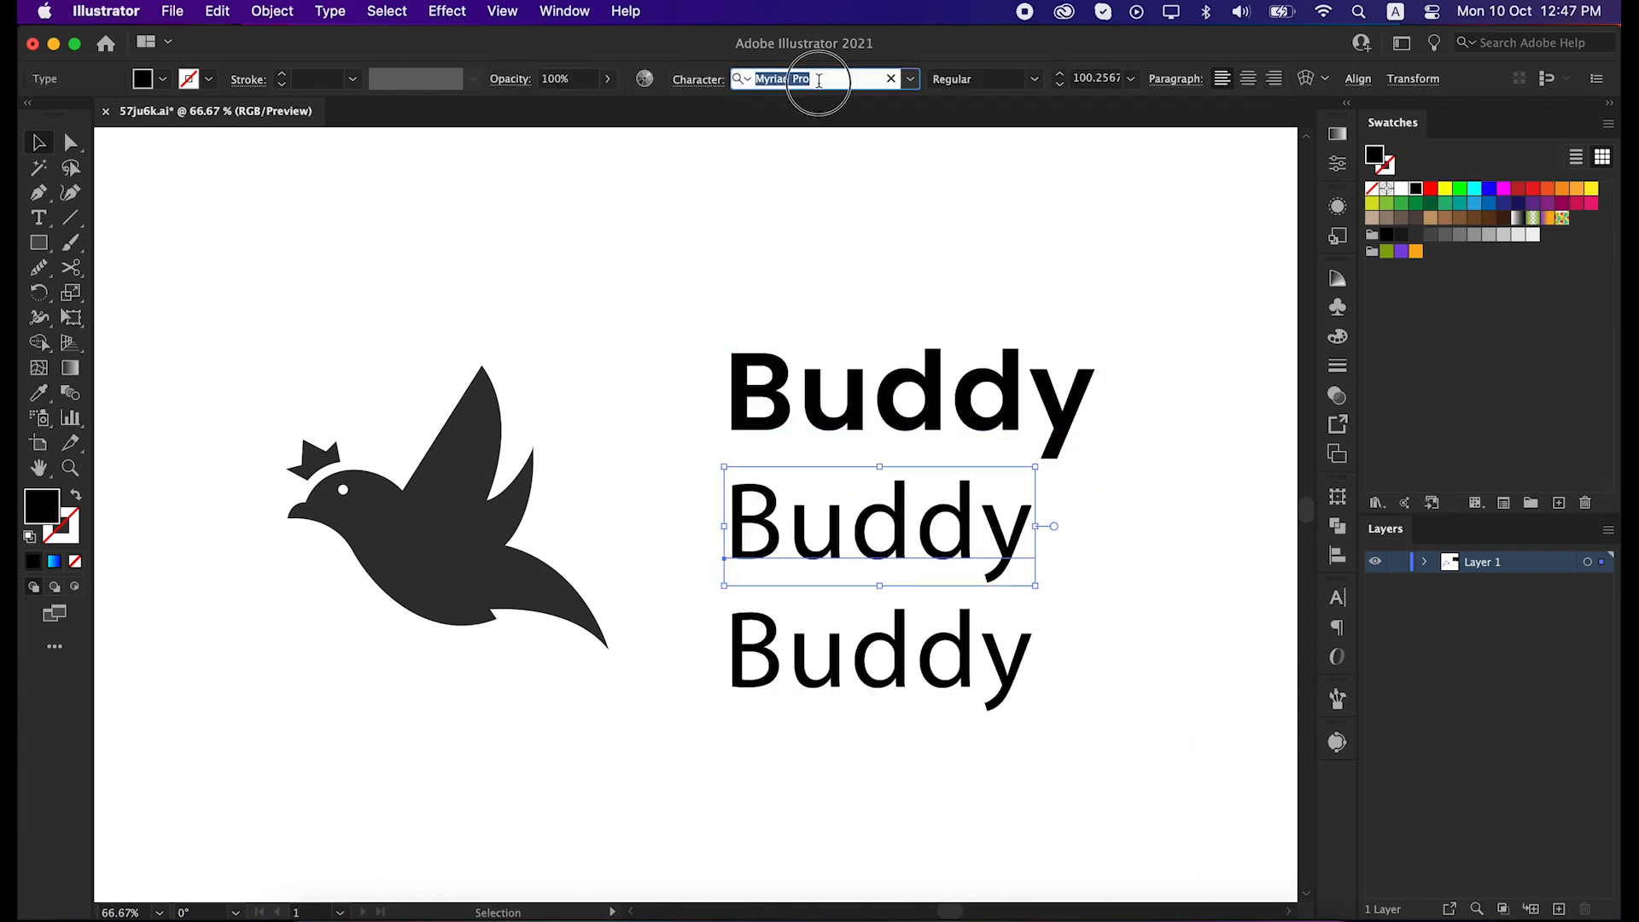
pyautogui.write('mu')
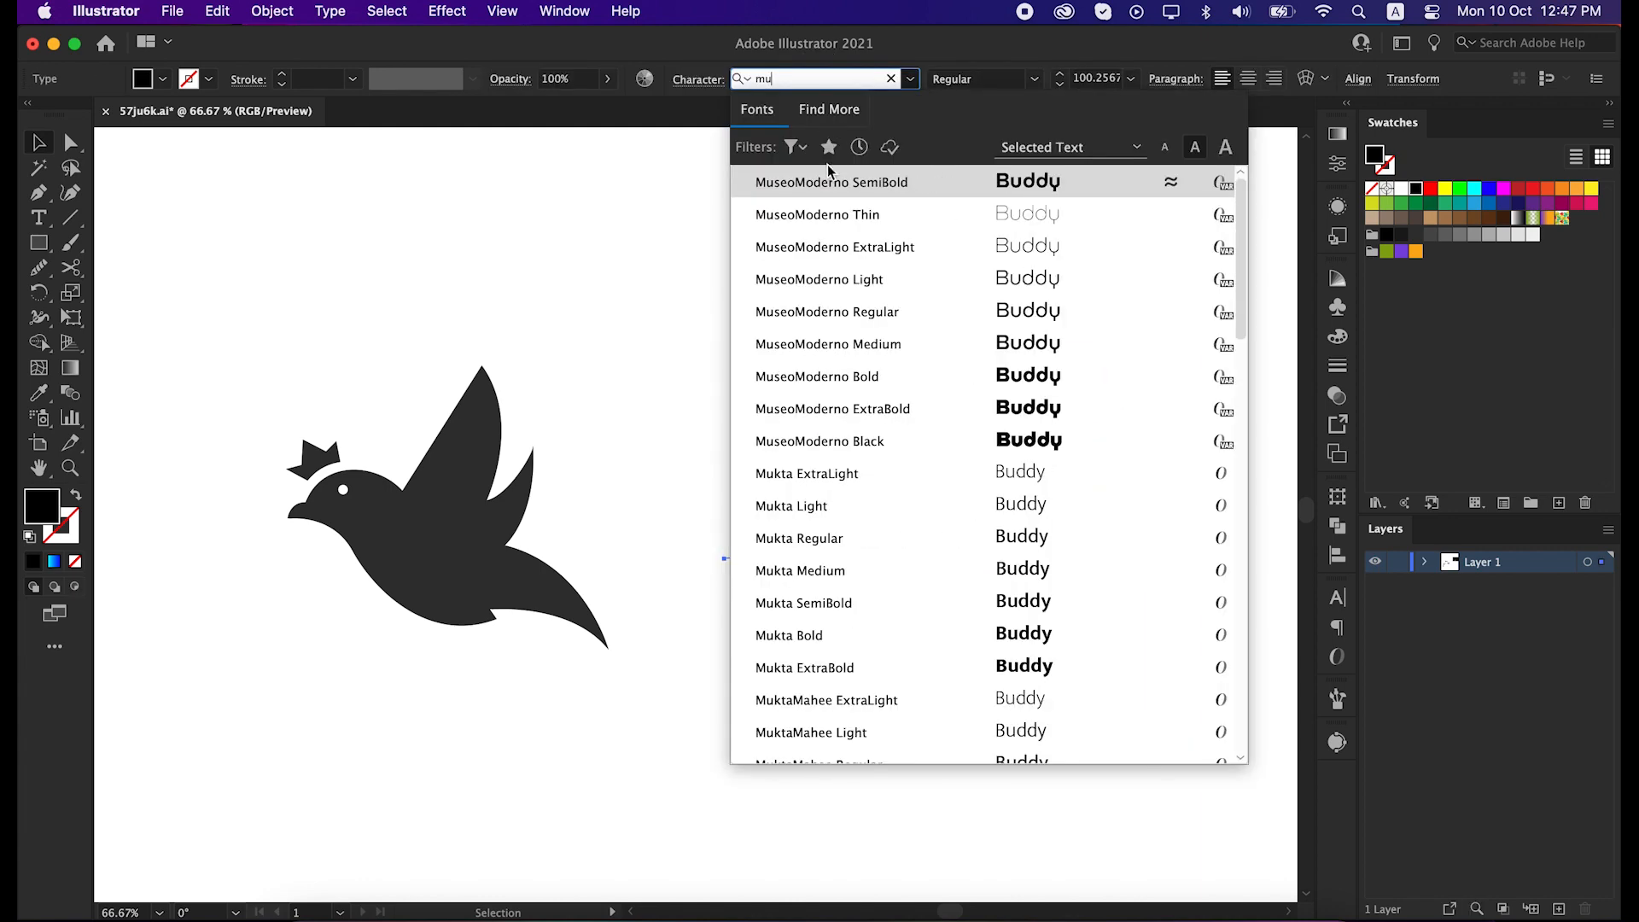
pyautogui.click(824, 183)
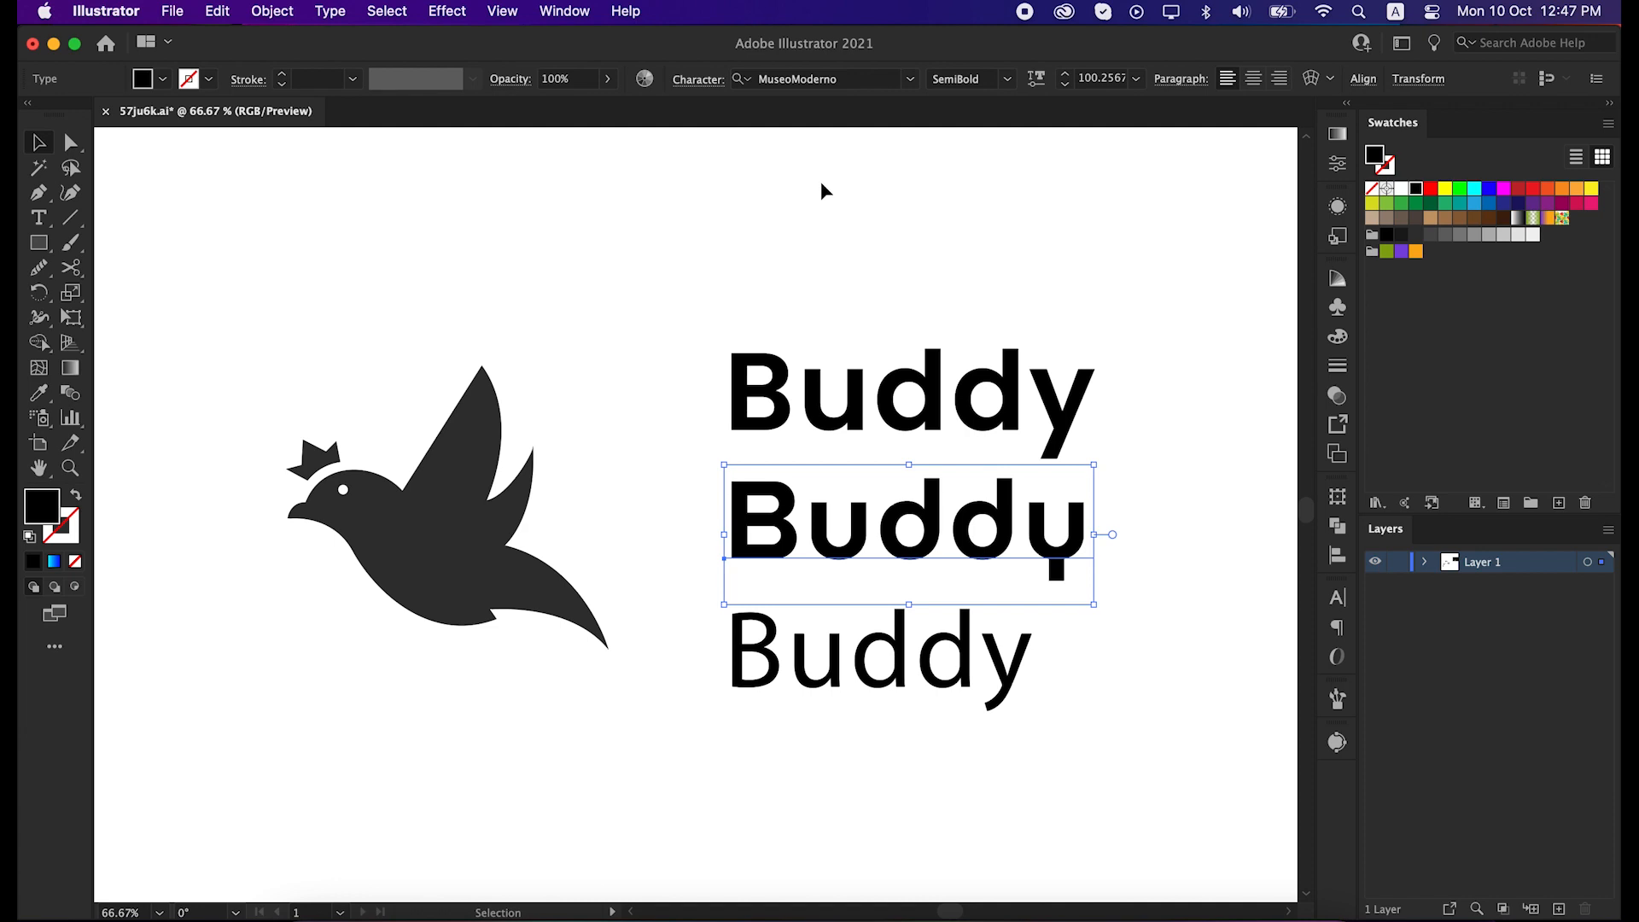
# Step: Set the font of the lowest "Buddy" text to Exo SemiBold
pyautogui.click(943, 655)
pyautogui.click(786, 79)
pyautogui.write('Ex')
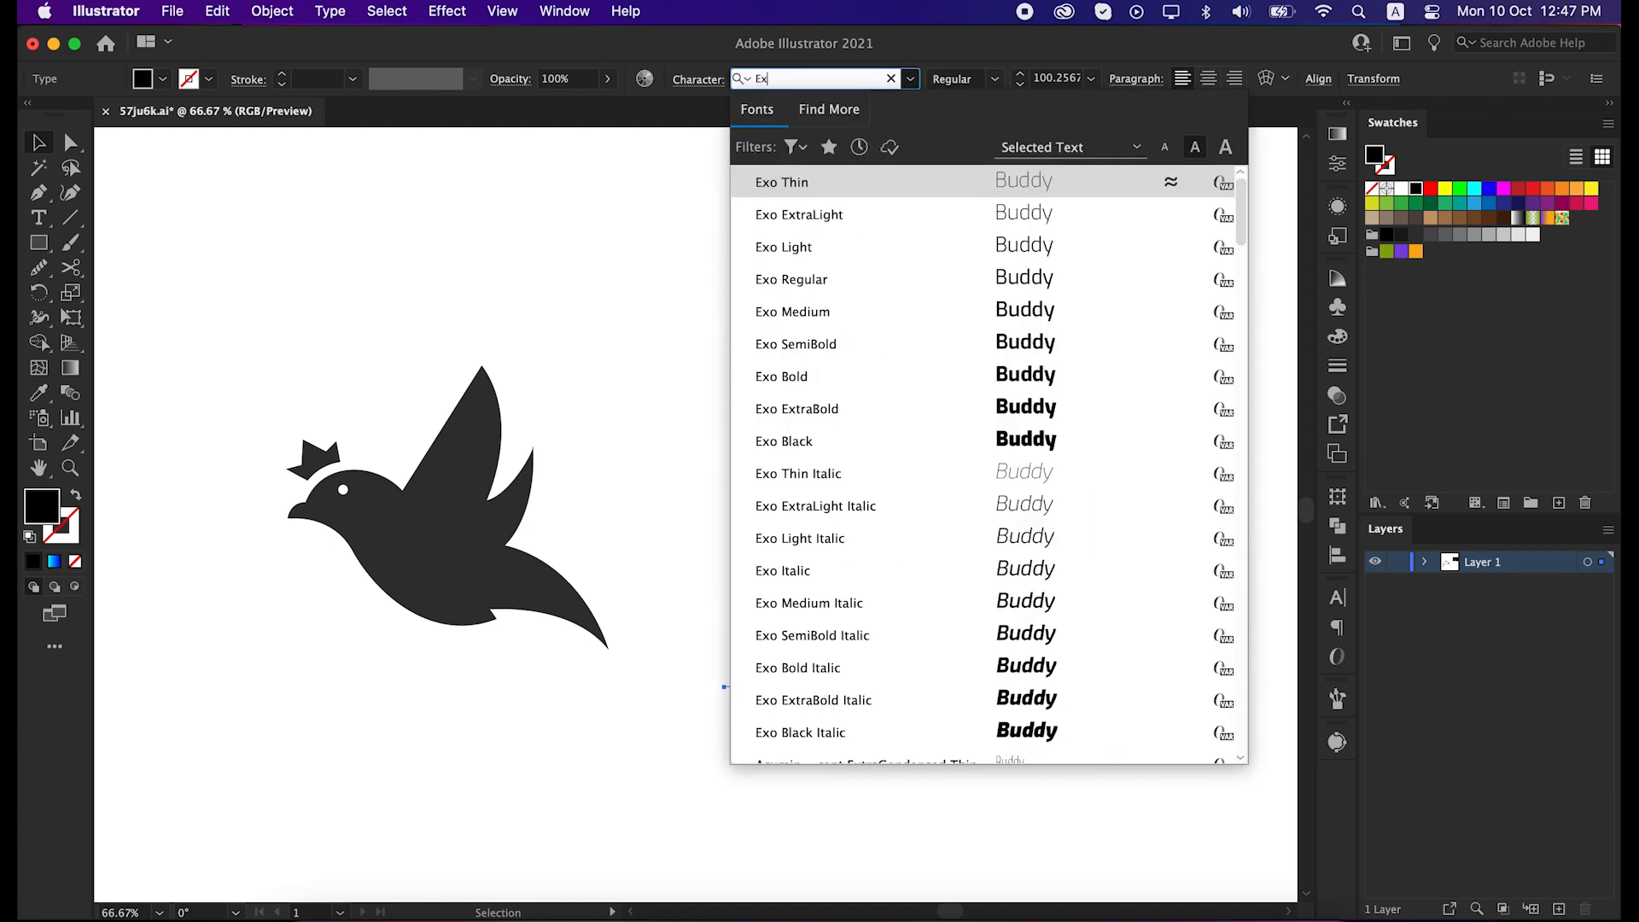
pyautogui.click(863, 343)
pyautogui.click(845, 358)
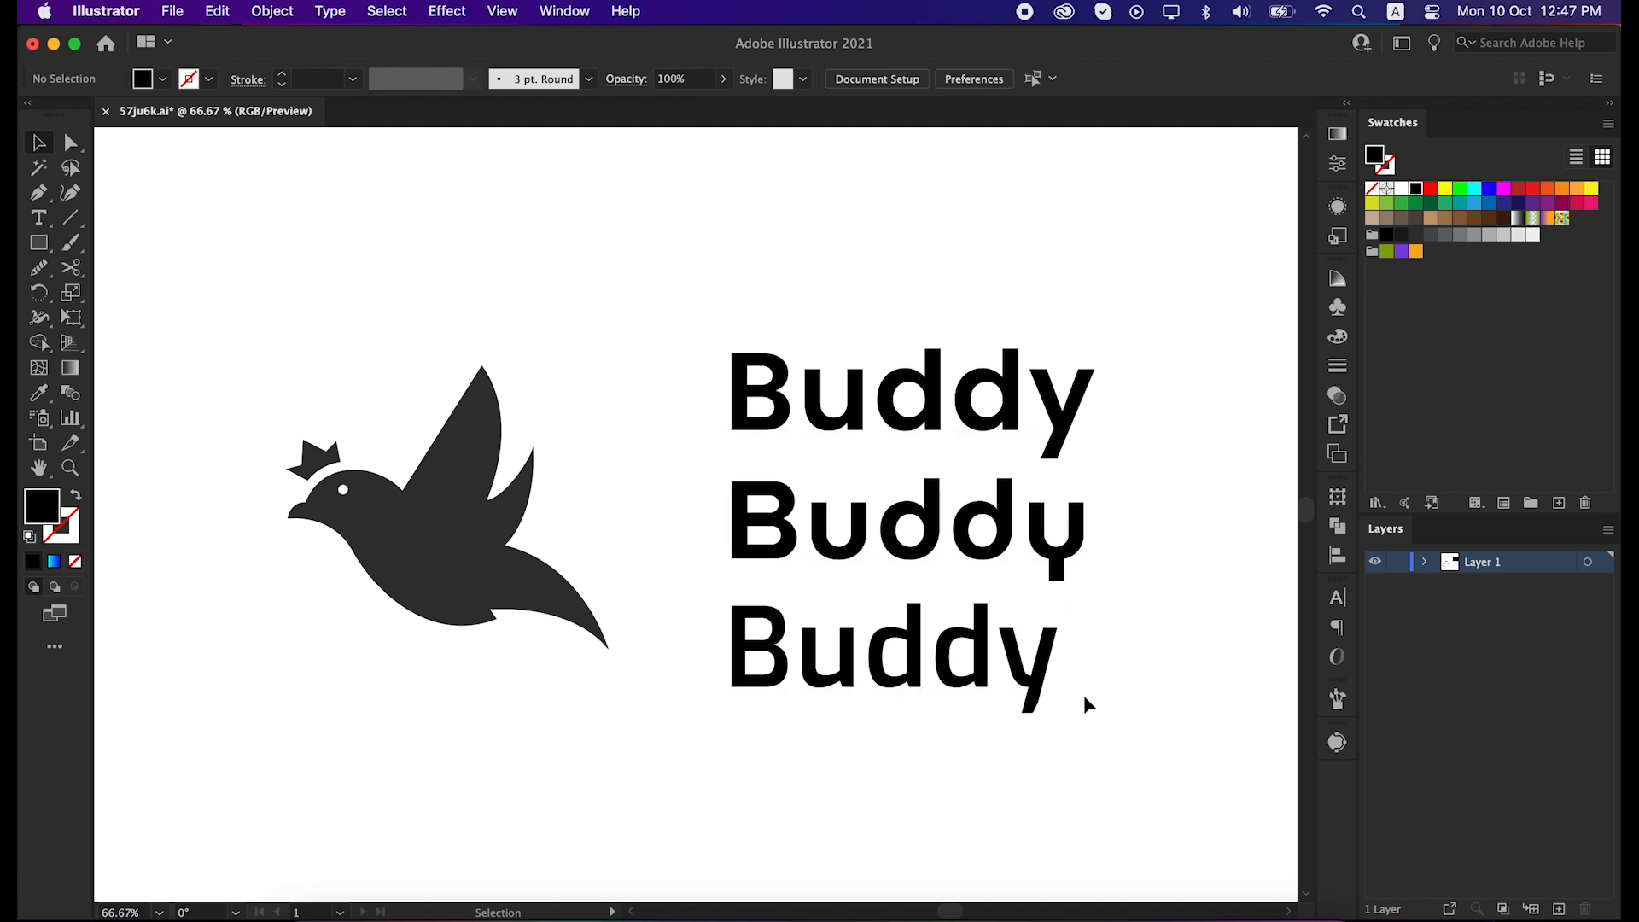
# Step: Delete the uppermost and lowest "Buddy" texts, keeping only the MuseoModerno version
pyautogui.click(978, 394)
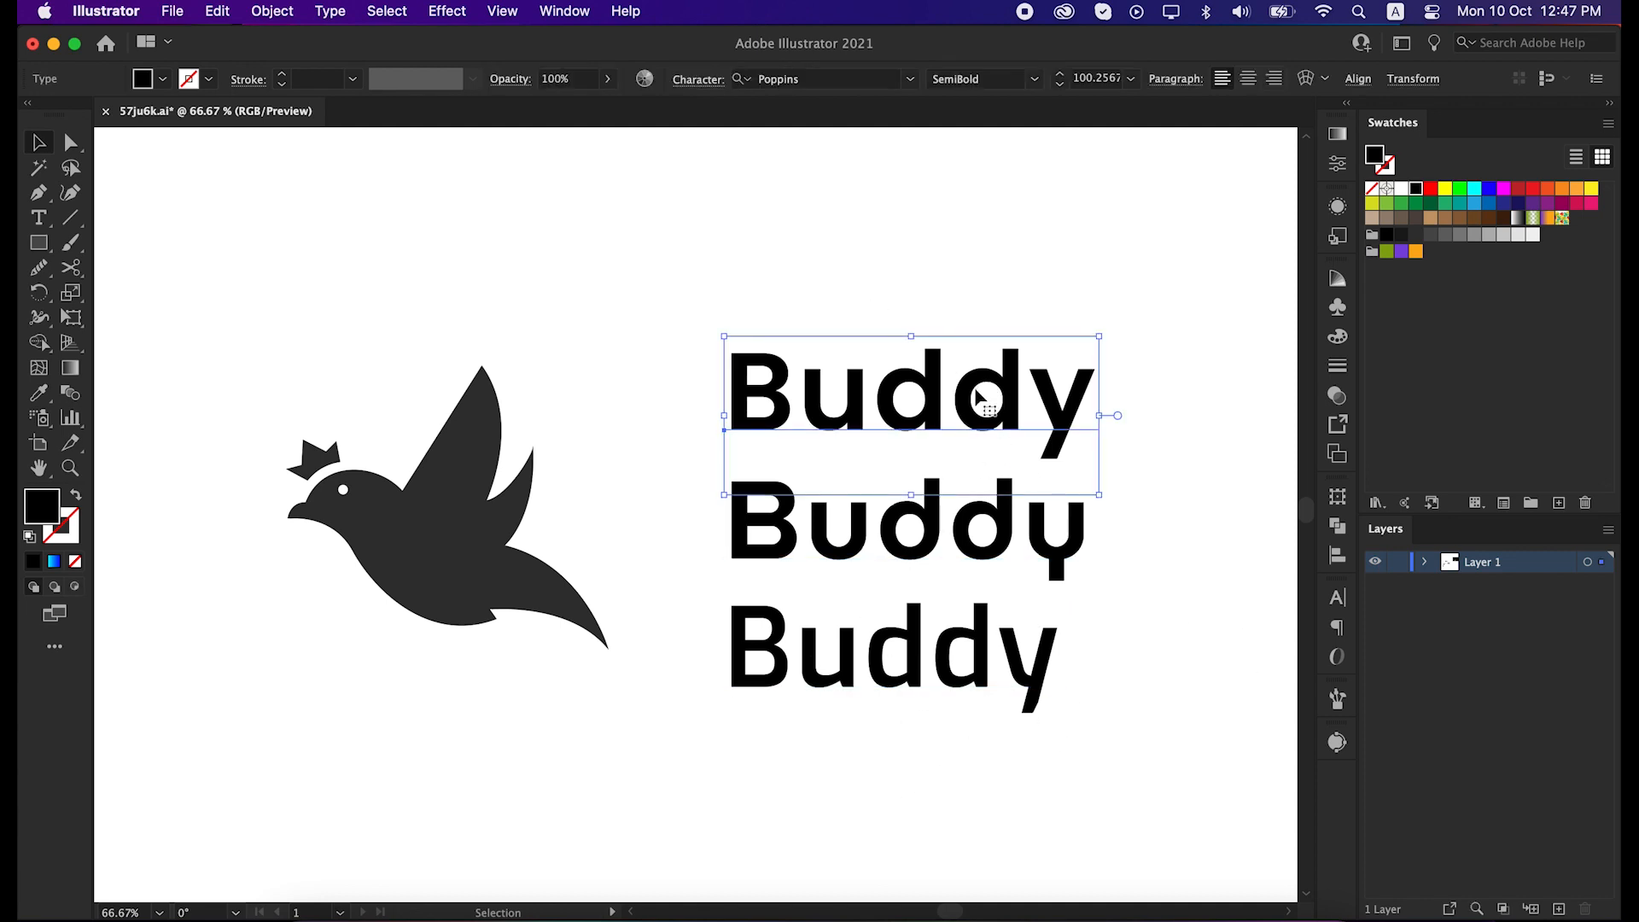
pyautogui.click(973, 538)
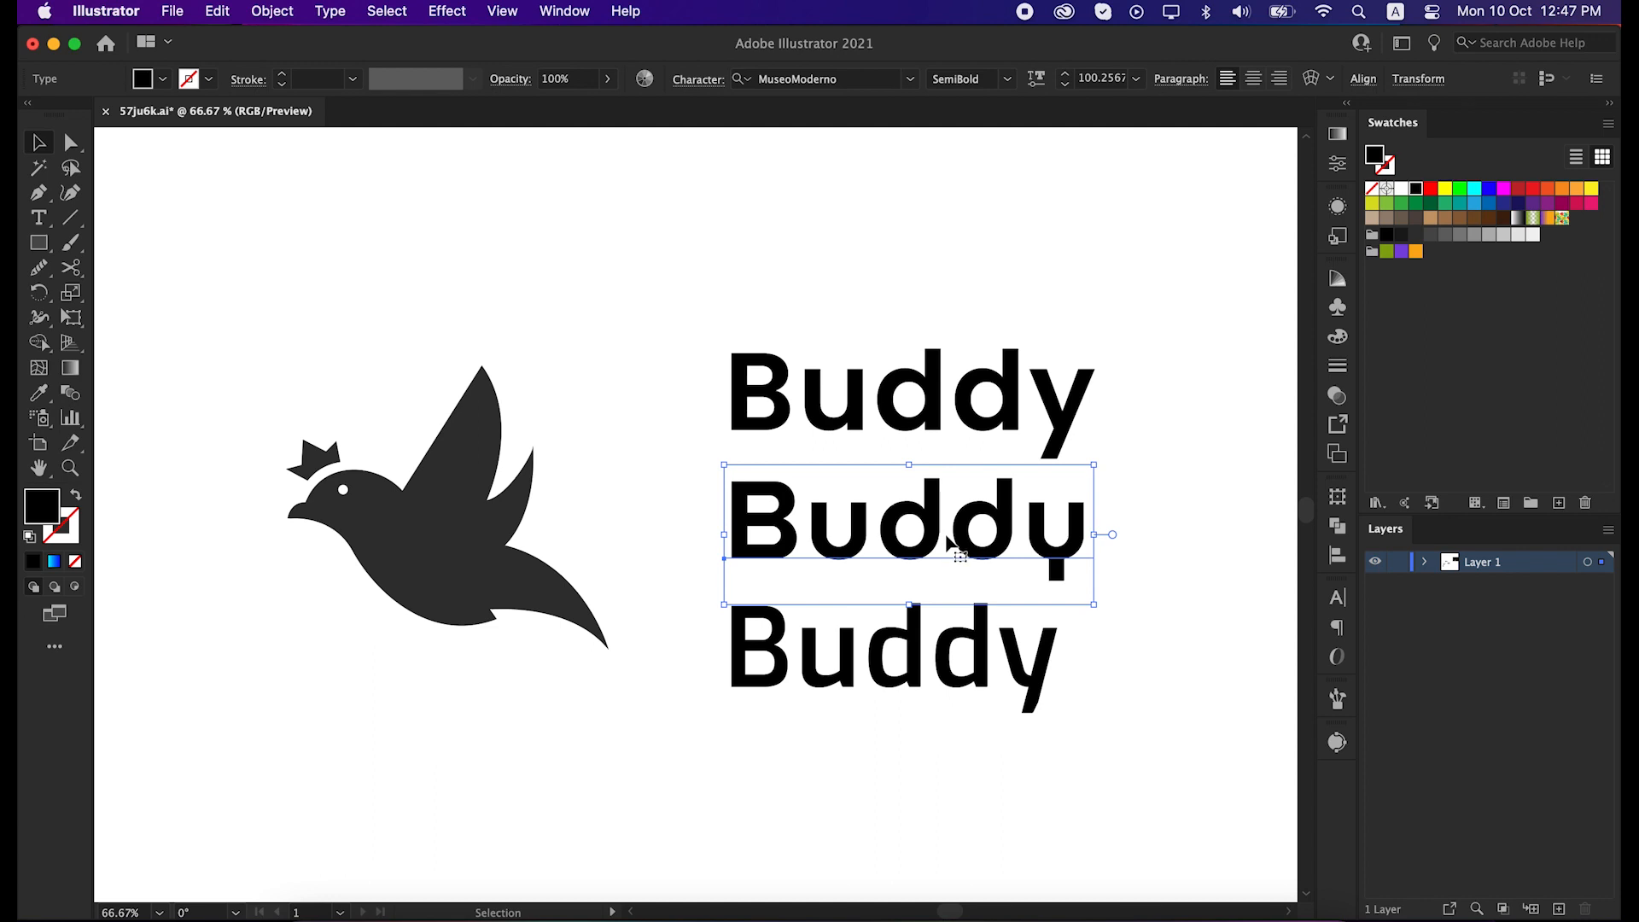
pyautogui.click(925, 406)
pyautogui.press('Delete')
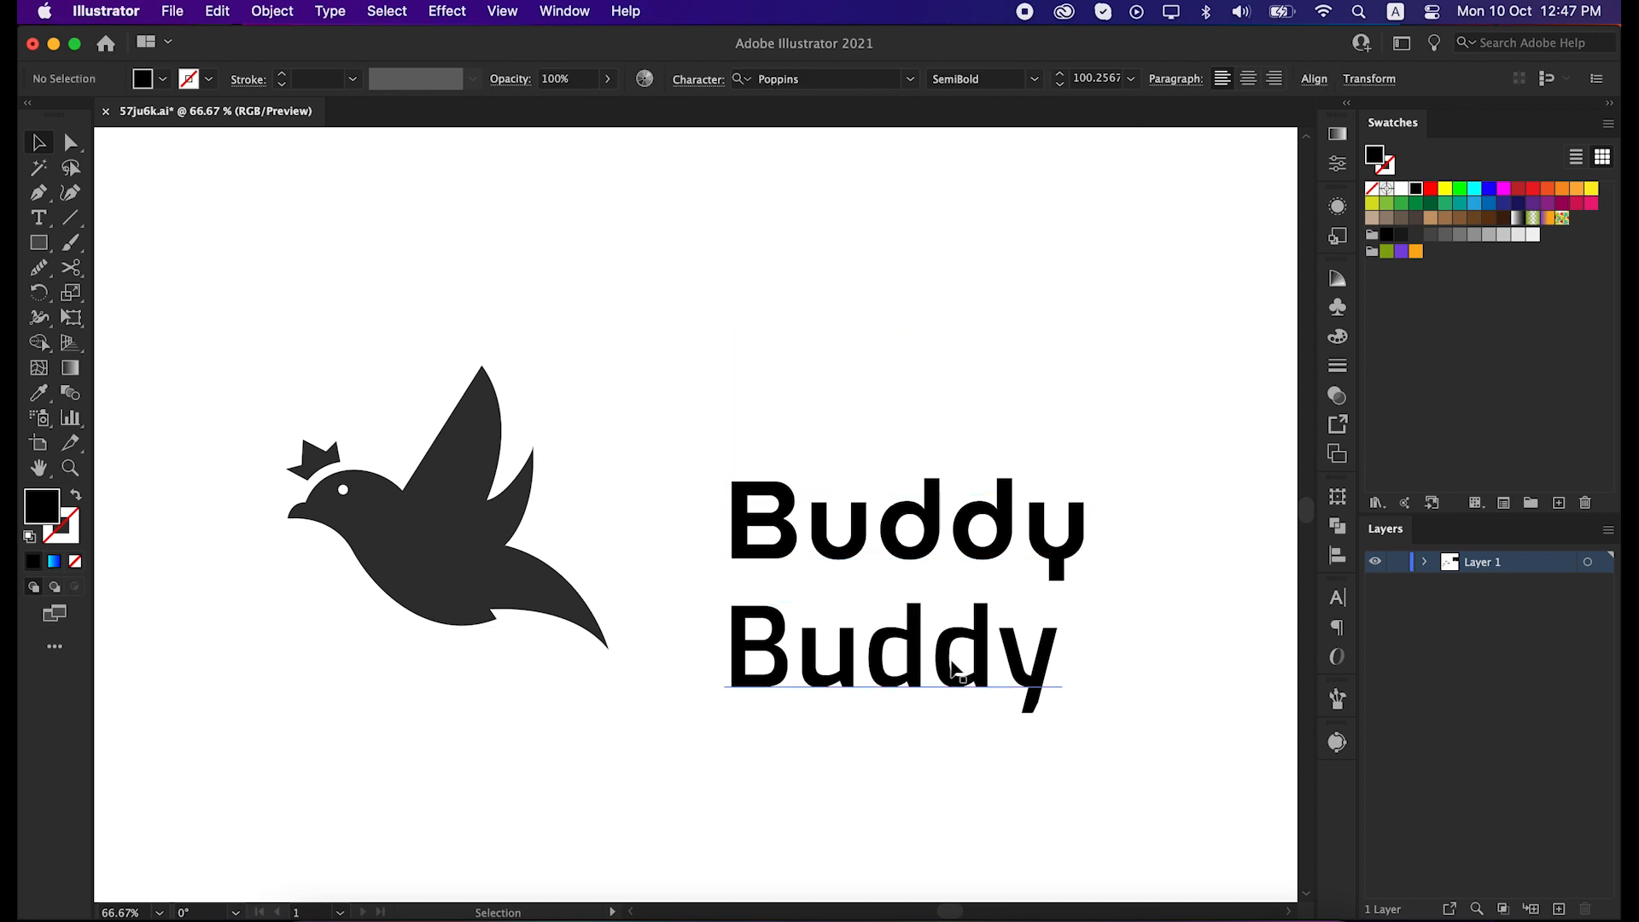
pyautogui.click(954, 670)
pyautogui.press('Delete')
# Step: Convert the remaining "Buddy" text to outlines and move it close to the bird's tail
pyautogui.click(912, 551)
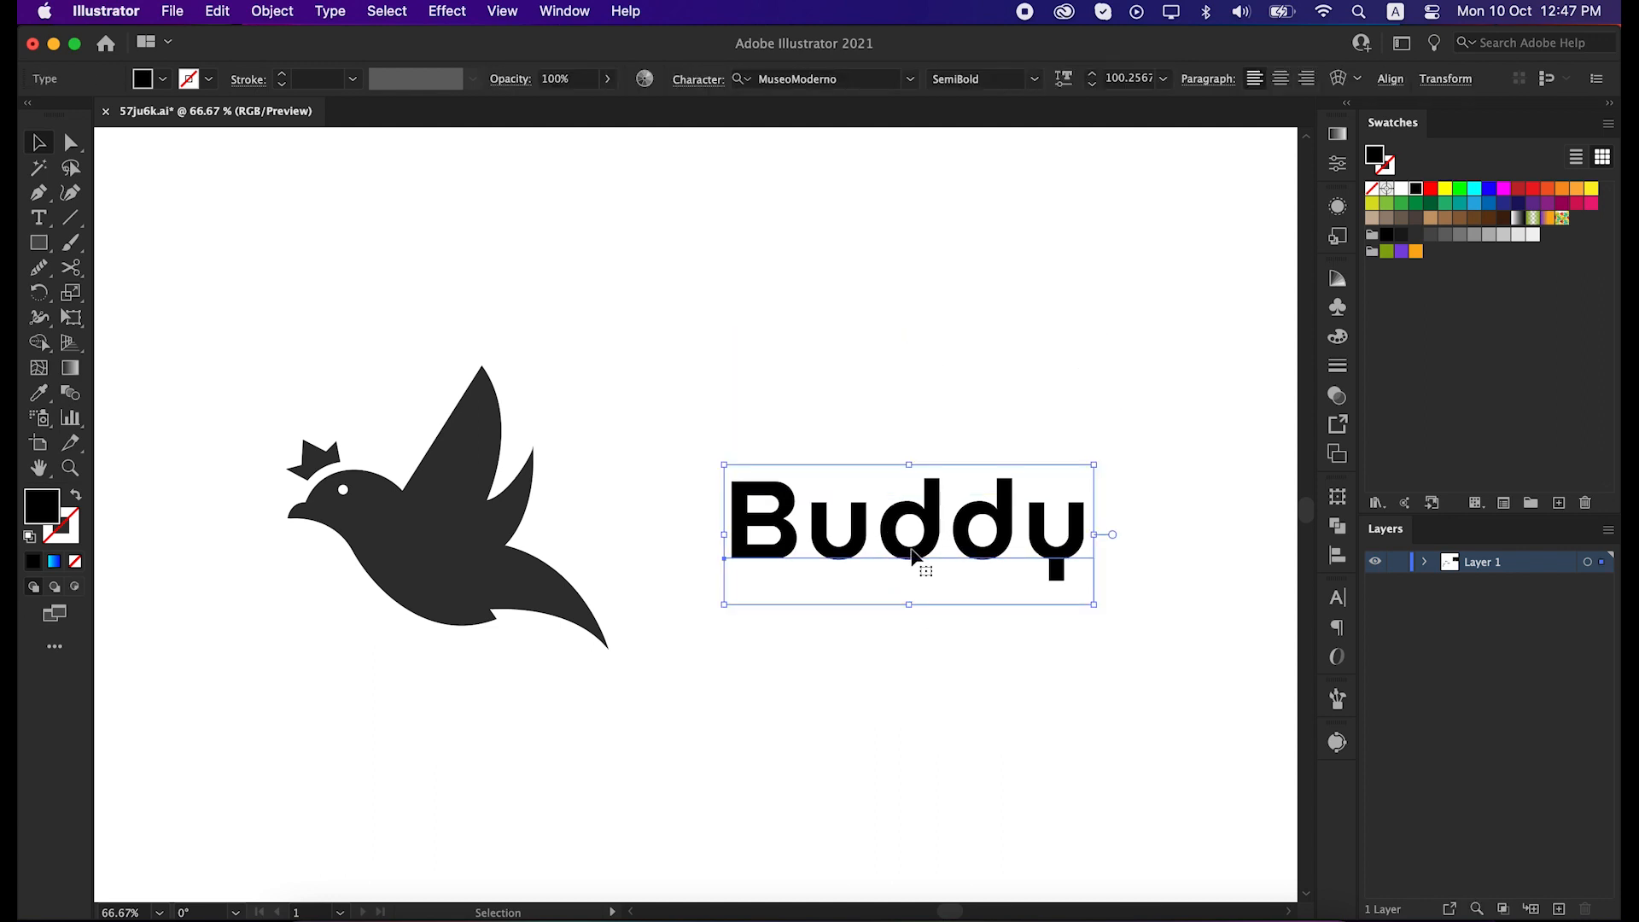
pyautogui.press('shift+super+o')
pyautogui.click(891, 672)
pyautogui.moveTo(730, 463); pyautogui.dragTo(914, 556)
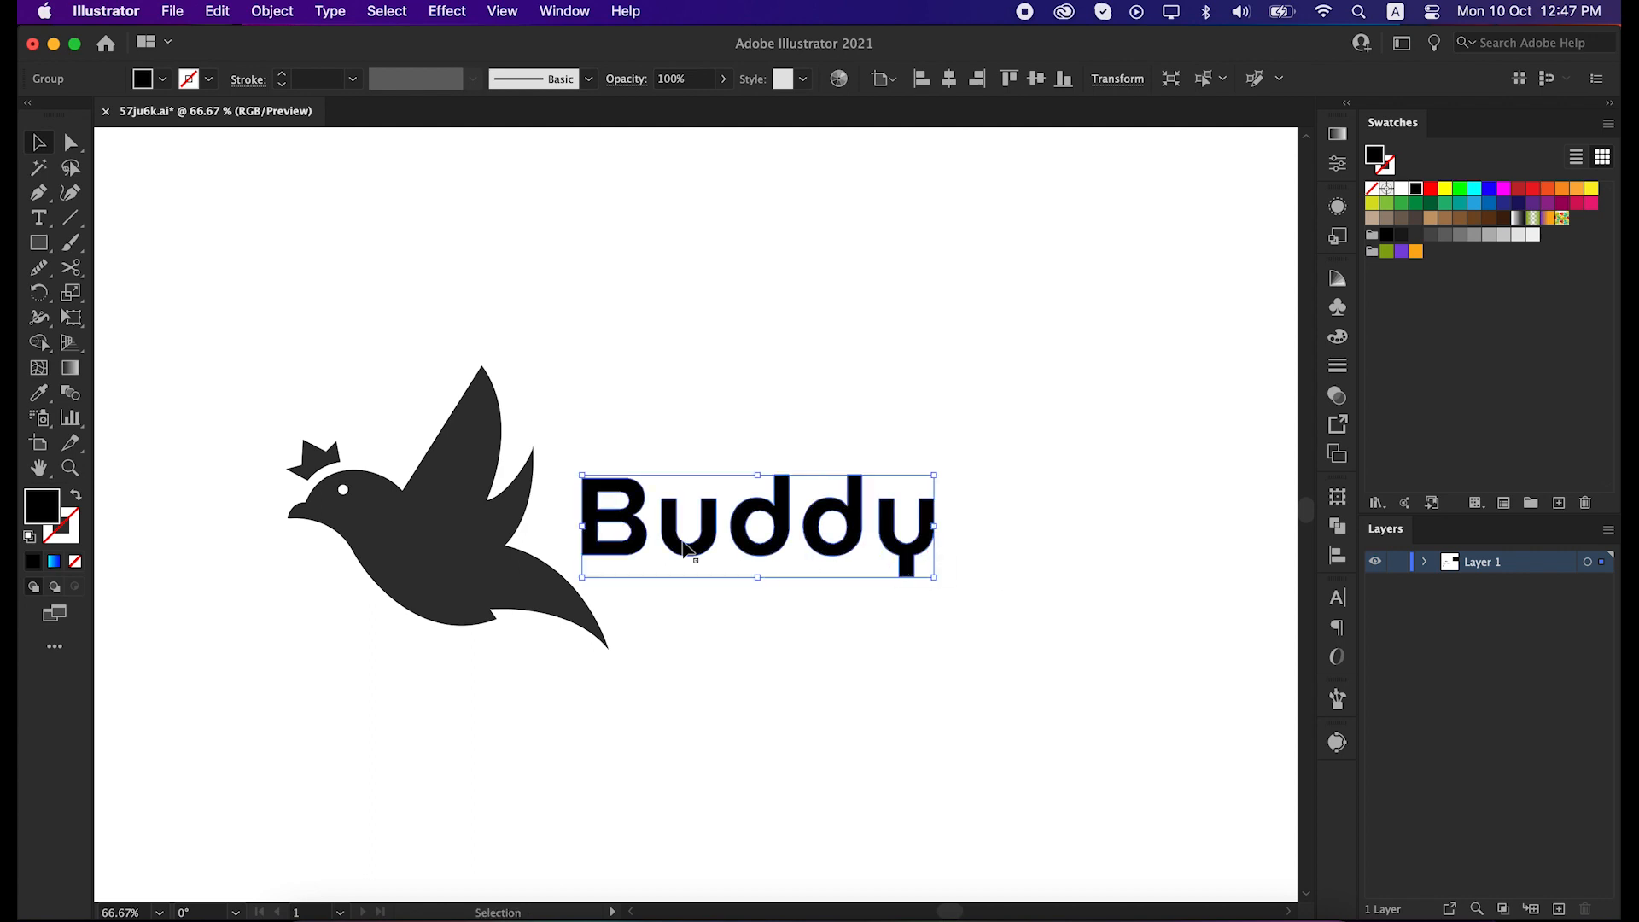
# Step: Recolour the "Buddy" wordmark with the dark grey sampled from the bird
pyautogui.press('i')
pyautogui.click(479, 501)
pyautogui.press('v')
pyautogui.click(416, 349)
# Step: Scale the whole logo down beside the colour swatches and place a duplicate of it directly below
pyautogui.moveTo(256, 355); pyautogui.dragTo(908, 622)
pyautogui.moveTo(830, 543); pyautogui.dragTo(925, 548)
pyautogui.moveTo(1028, 644); pyautogui.dragTo(1013, 637)
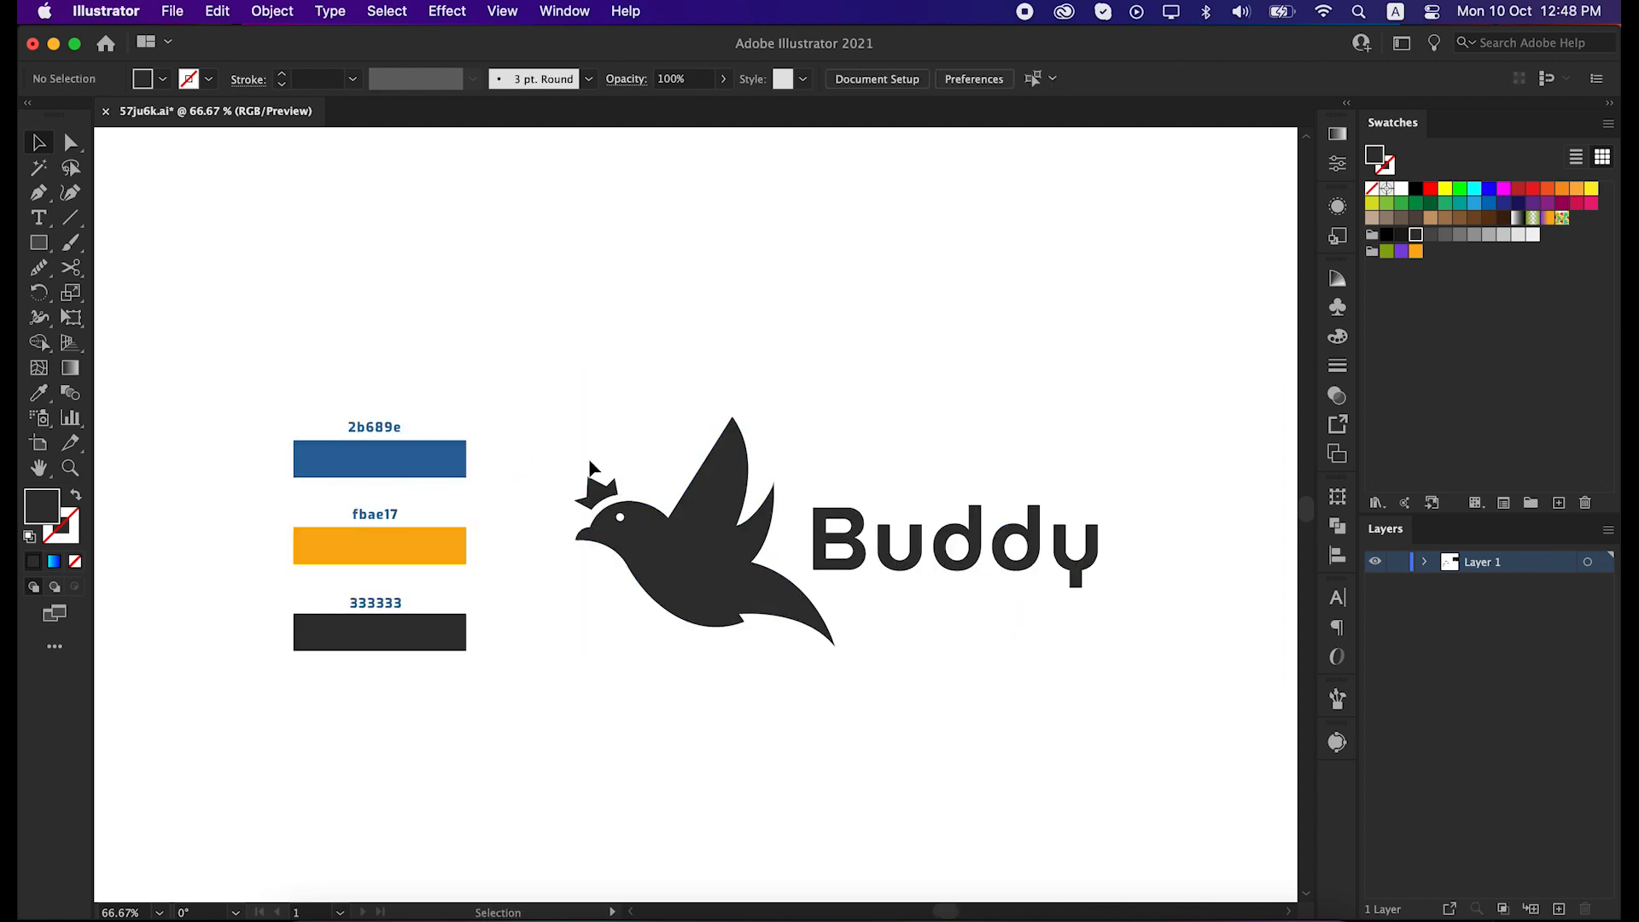
pyautogui.moveTo(561, 433); pyautogui.dragTo(1052, 629)
pyautogui.moveTo(965, 574); pyautogui.dragTo(922, 664)
pyautogui.click(1112, 538)
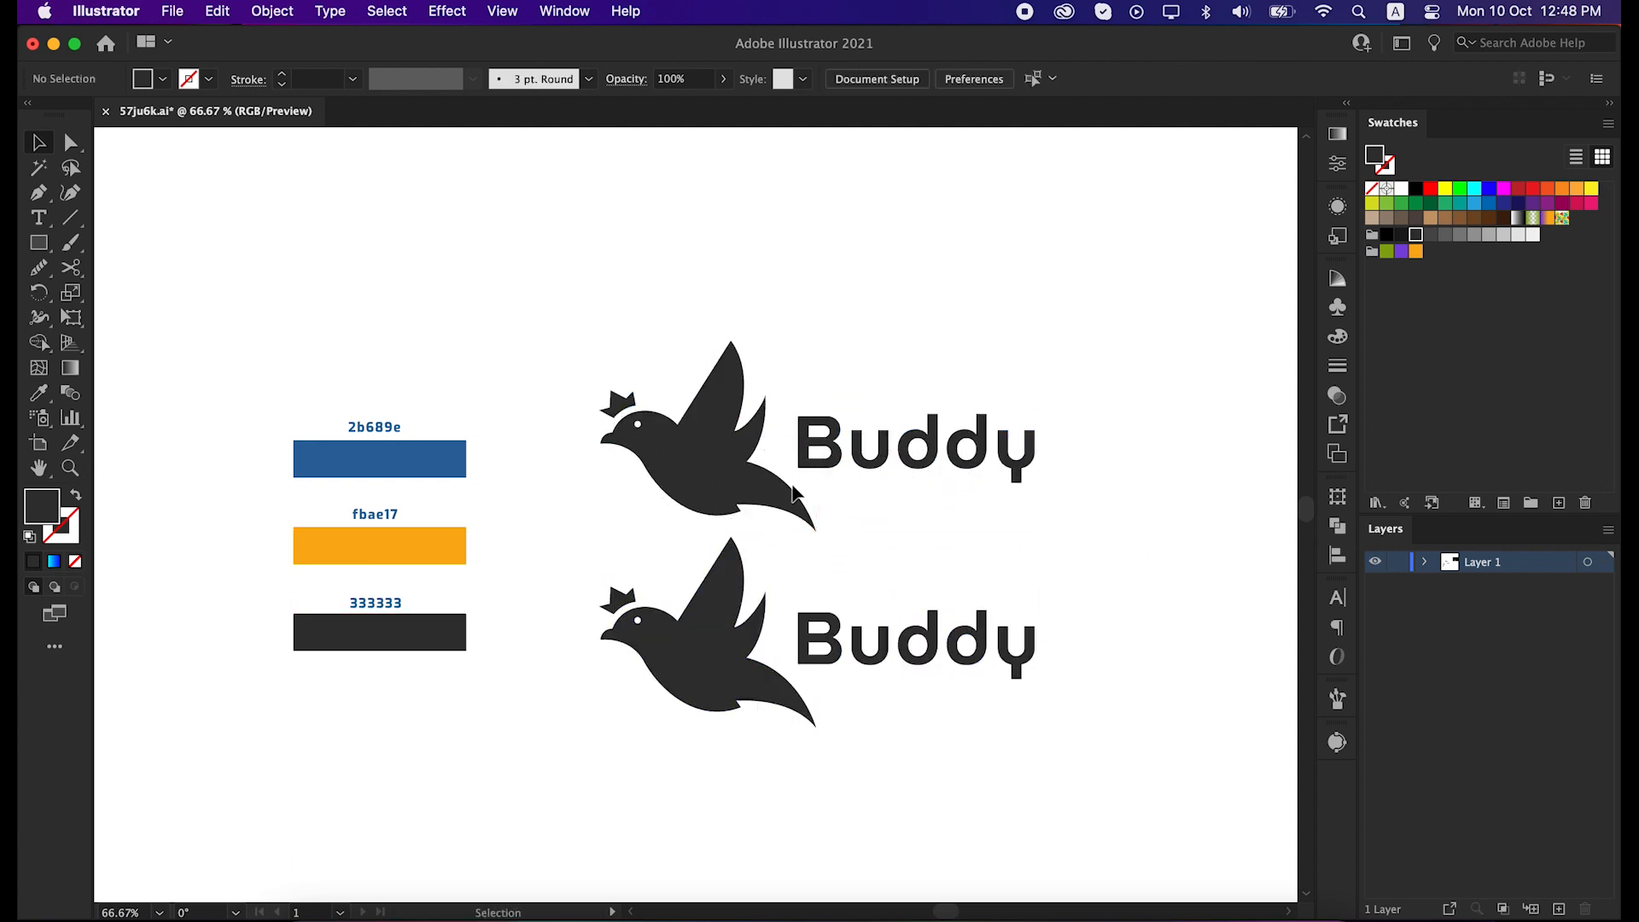
# Step: Ungroup the upper bird and crown, and fill the bird with the blue 2b689e sampled from the swatch bar
pyautogui.click(704, 470)
pyautogui.rightClick(705, 465)
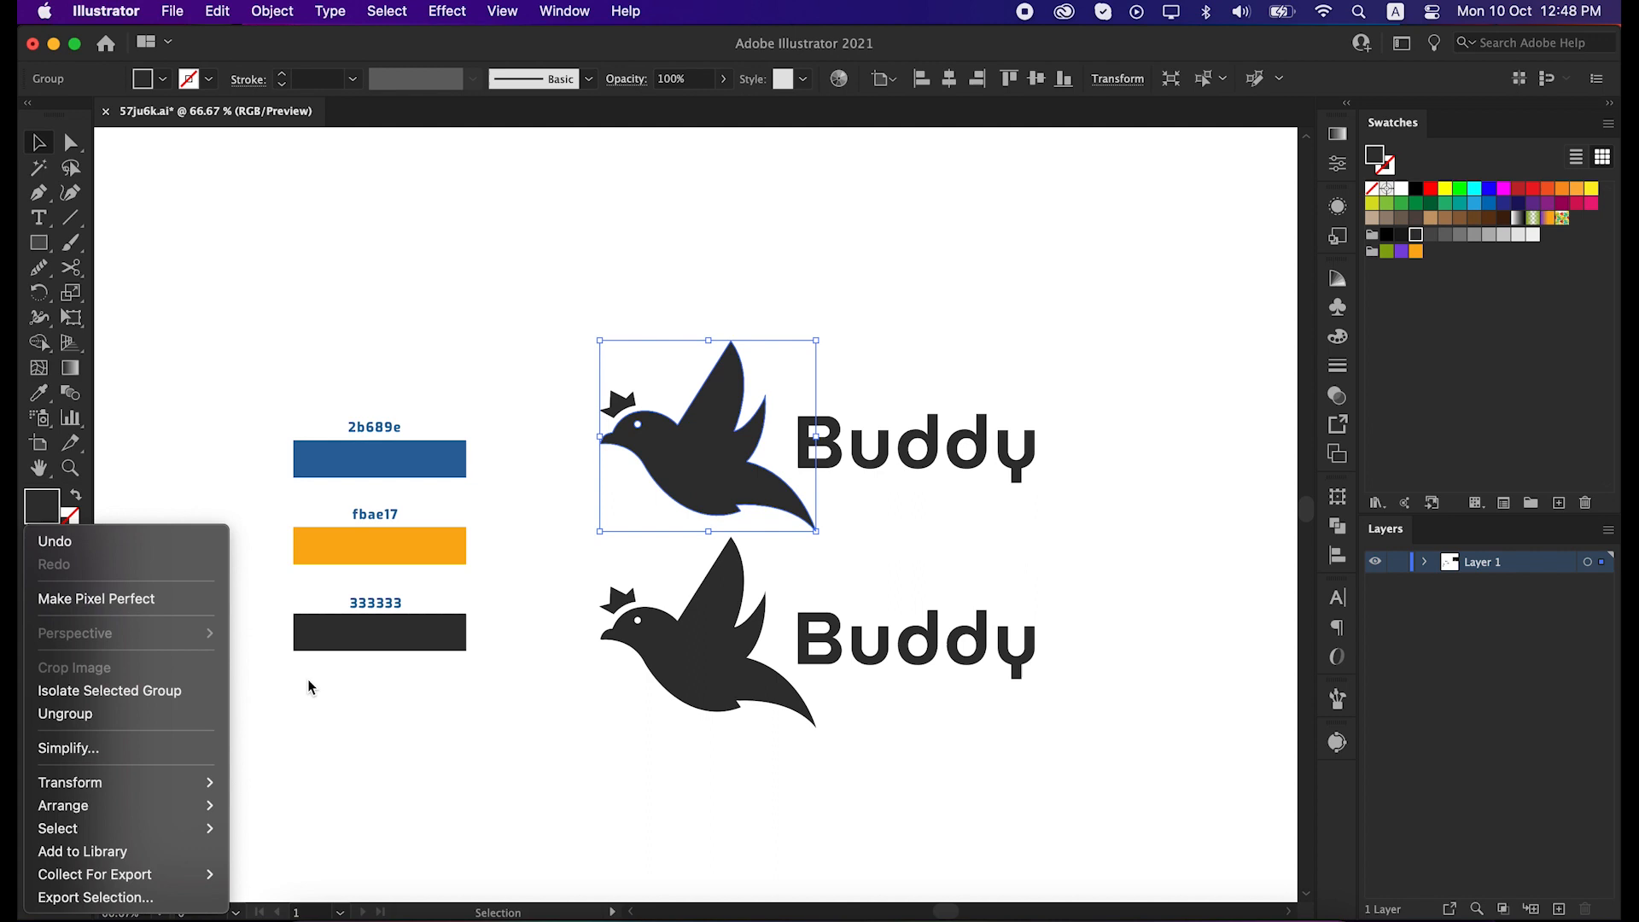
pyautogui.click(190, 714)
pyautogui.click(546, 367)
pyautogui.click(670, 457)
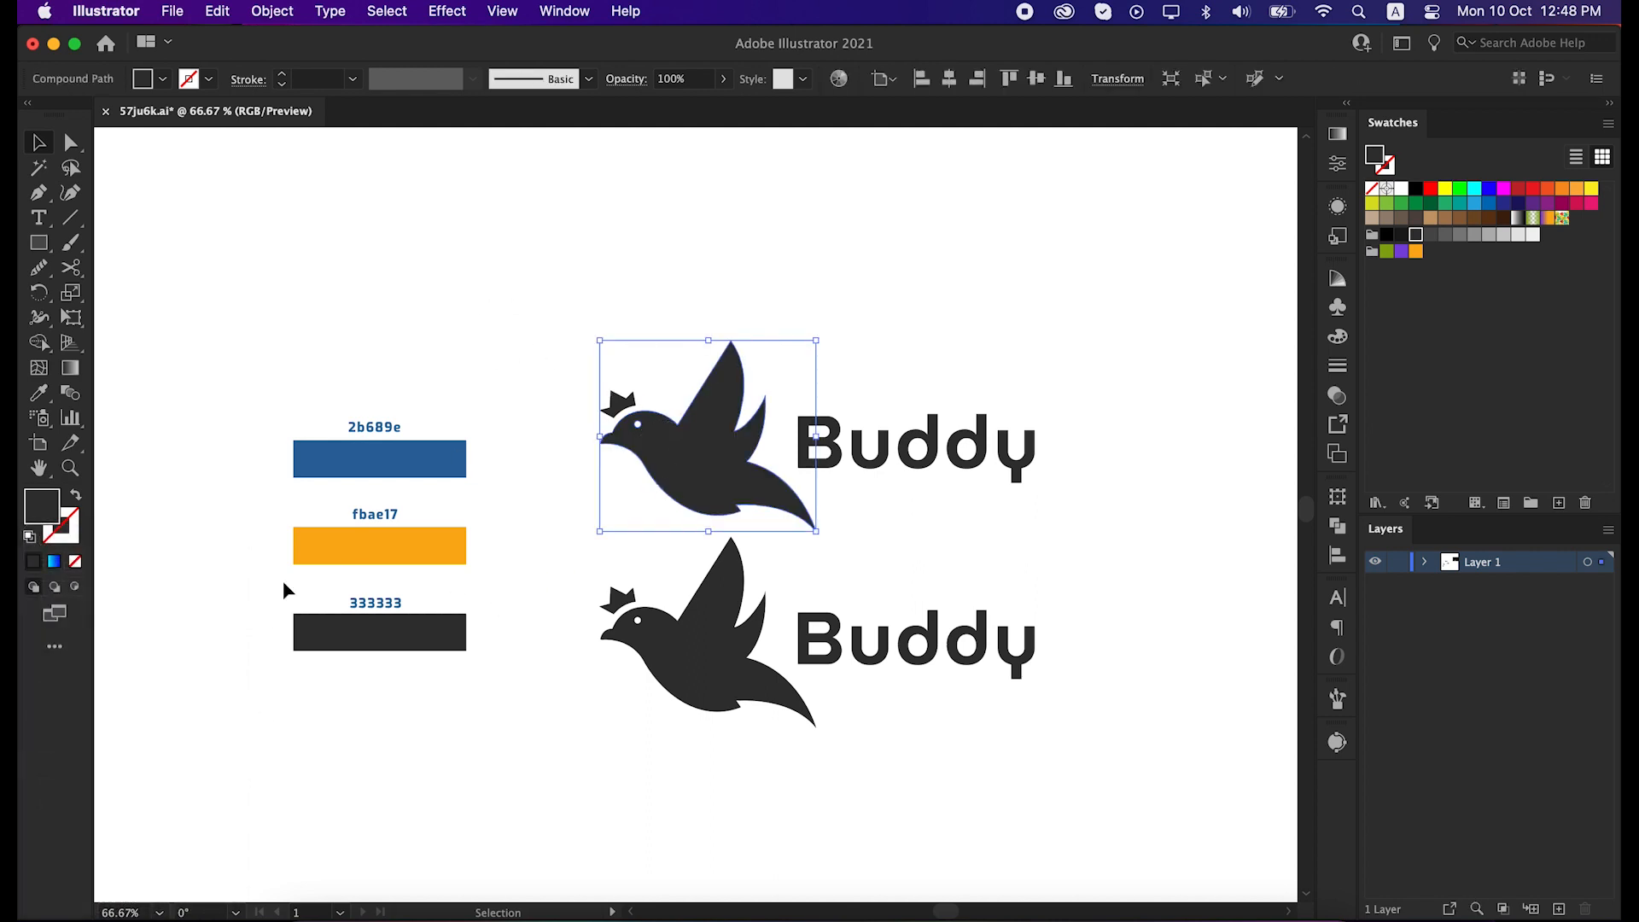
pyautogui.click(43, 396)
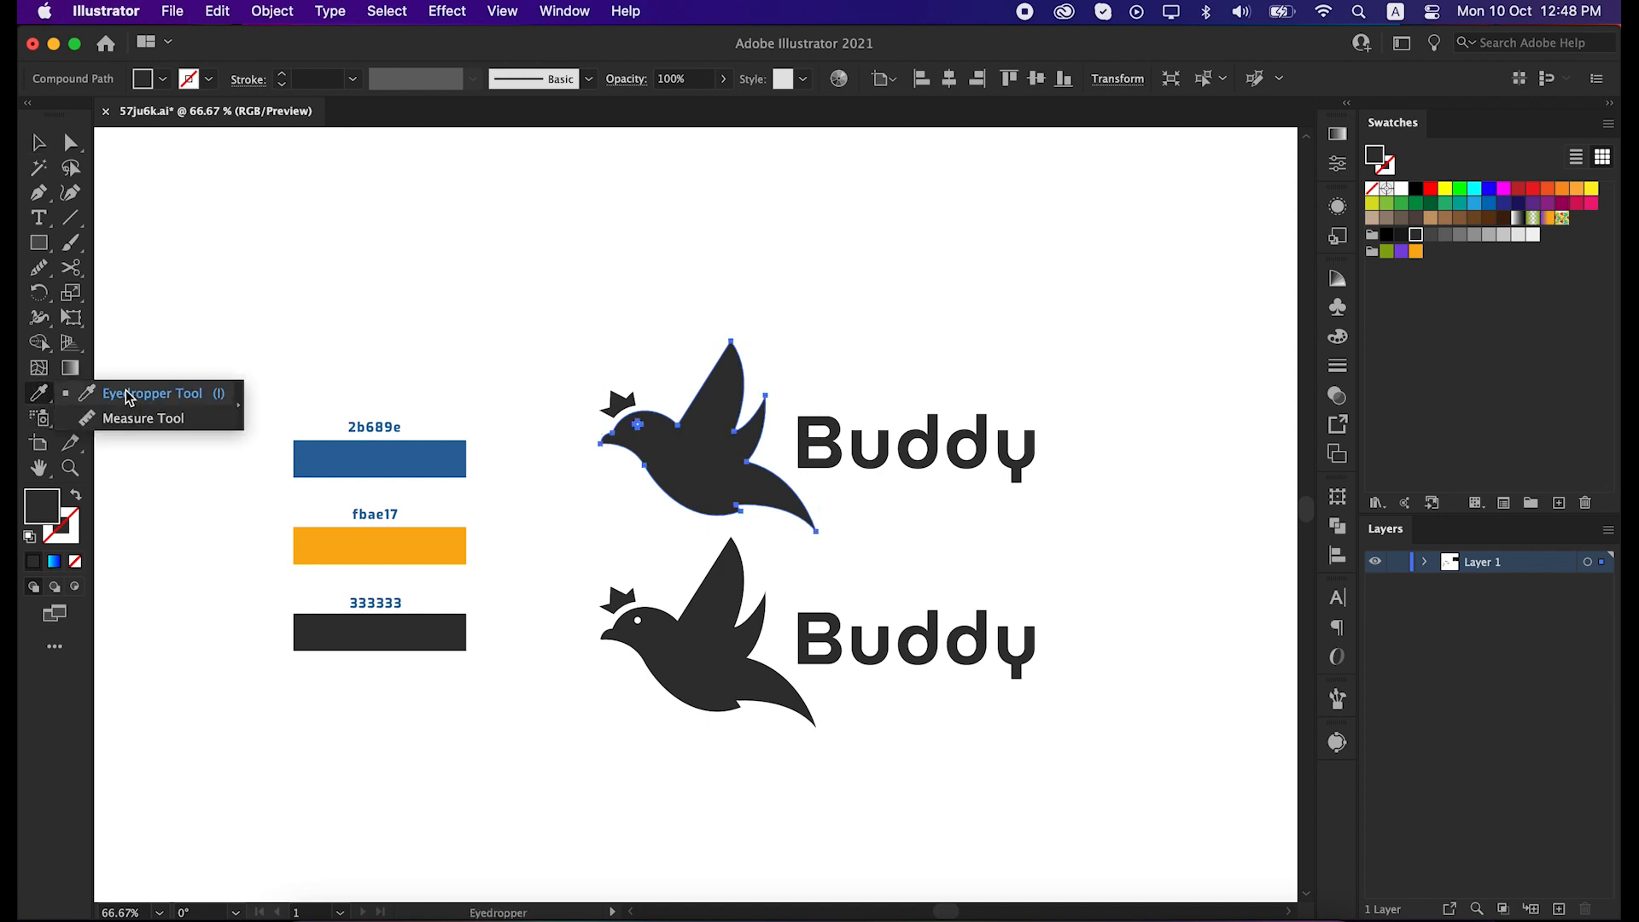
pyautogui.click(134, 390)
pyautogui.click(410, 459)
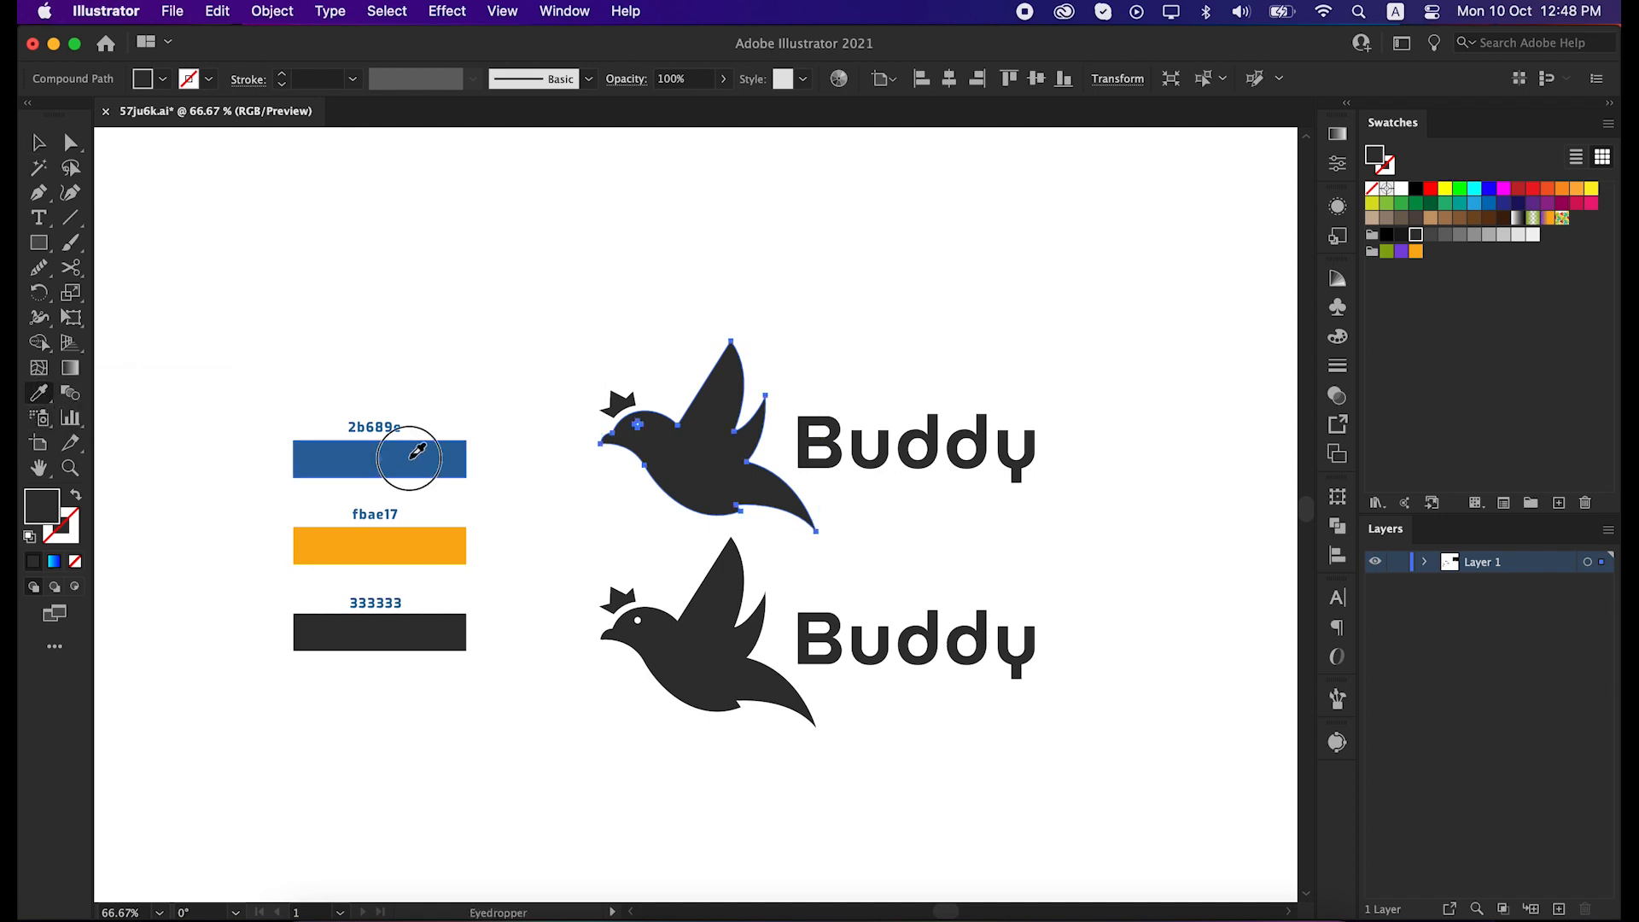
pyautogui.press('v')
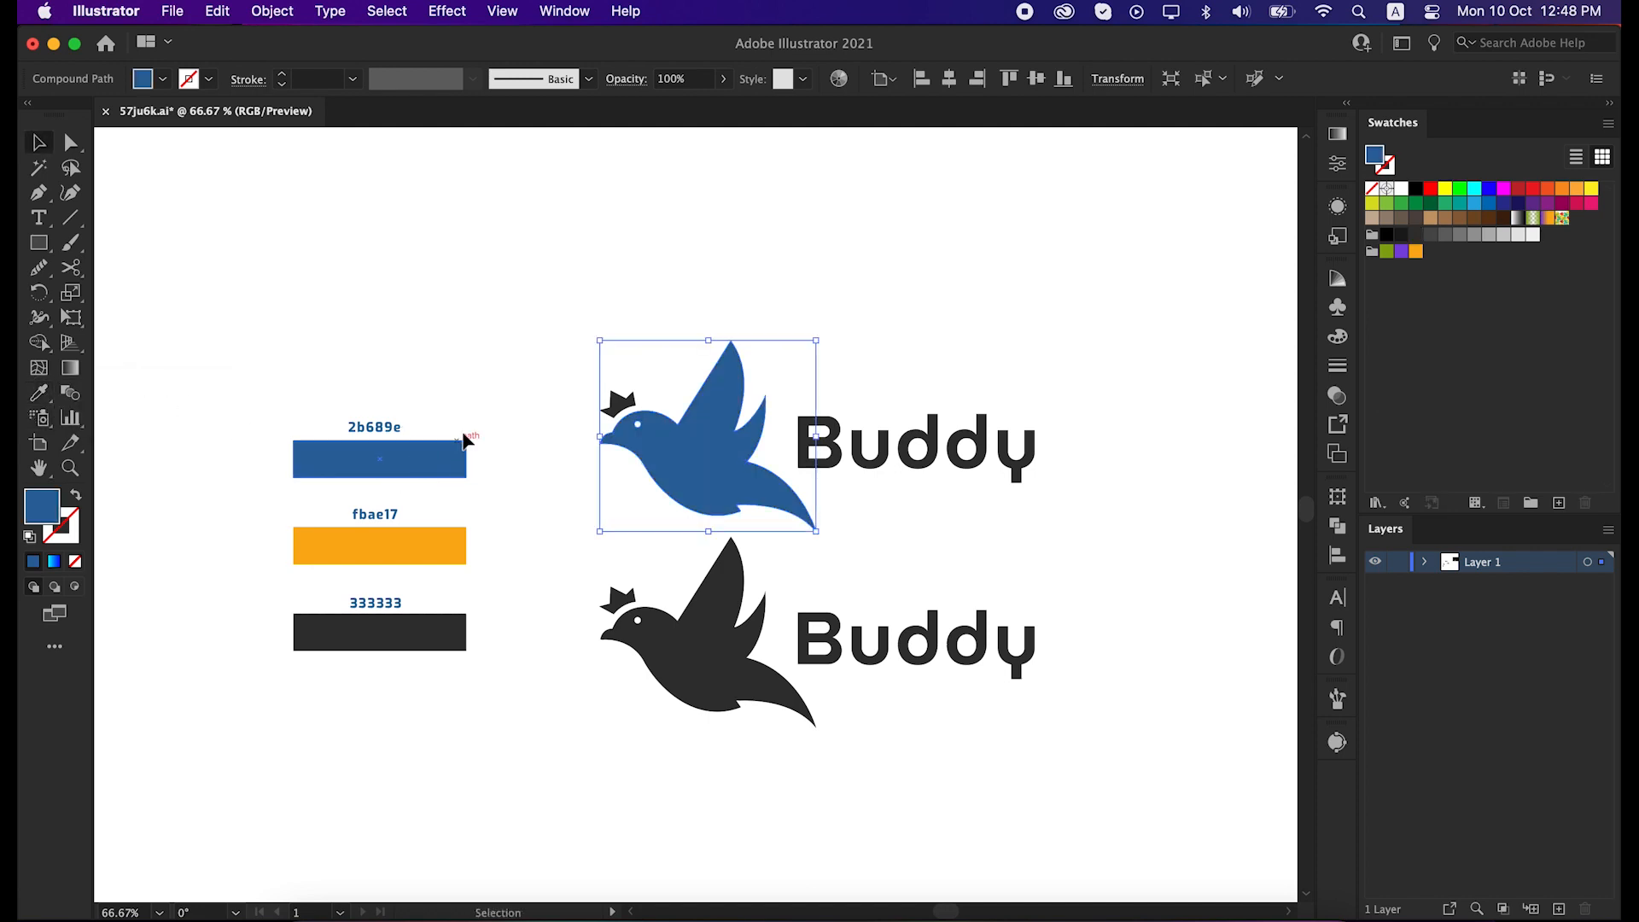
pyautogui.click(481, 402)
# Step: Fill the upper bird's crown with the orange fbae17 sampled from the swatch bar
pyautogui.click(626, 408)
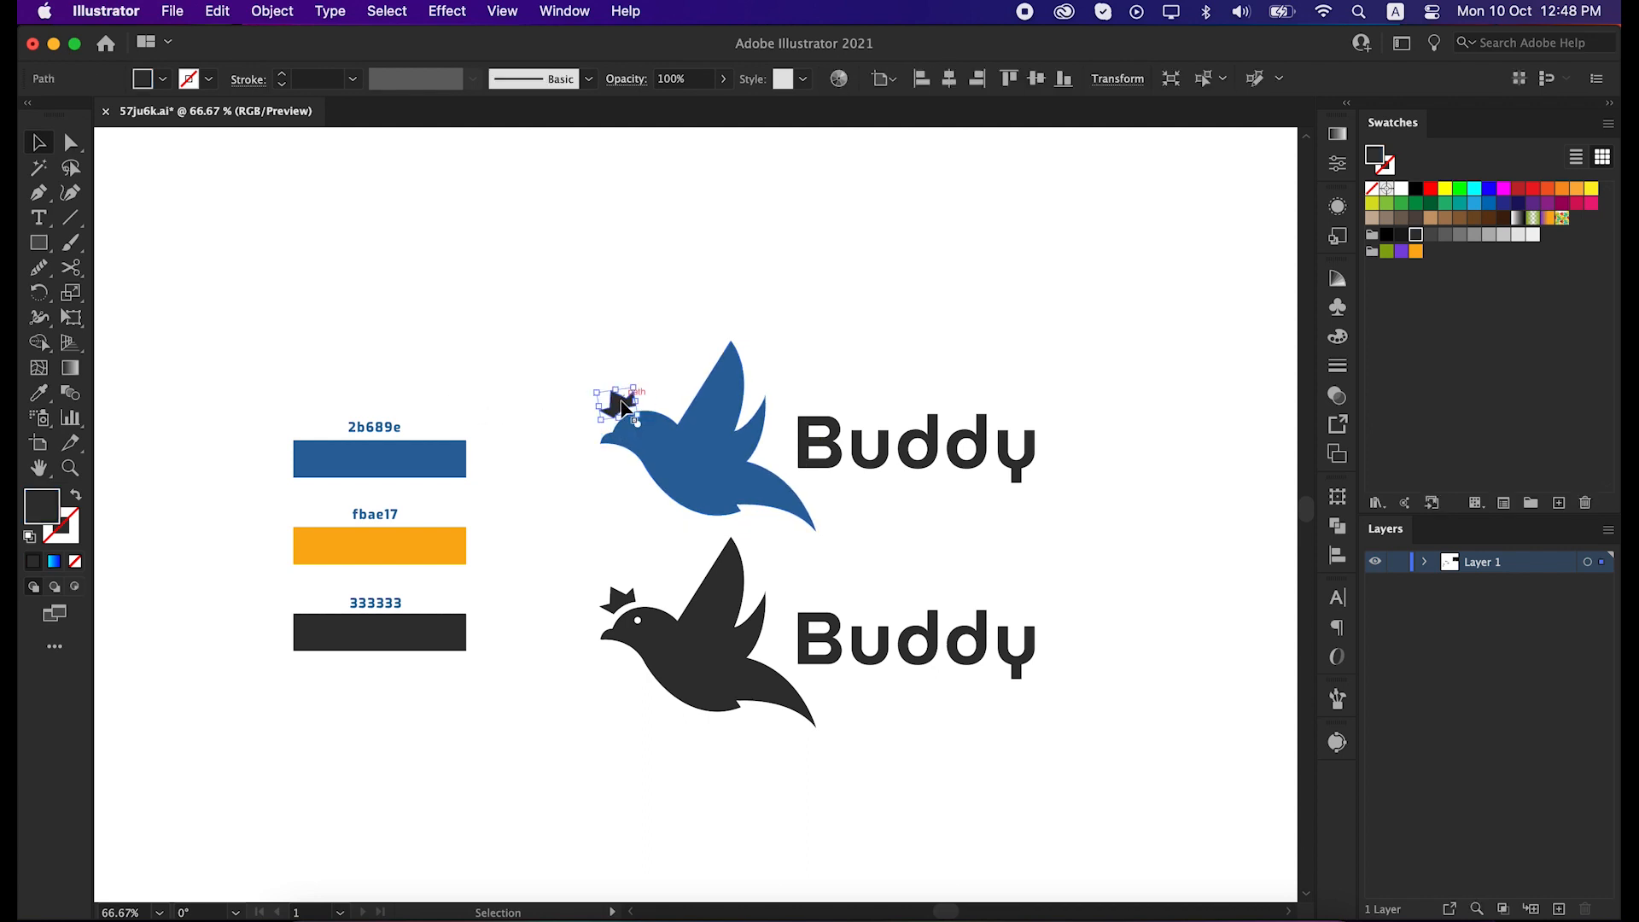
pyautogui.moveTo(38, 393); pyautogui.dragTo(106, 401)
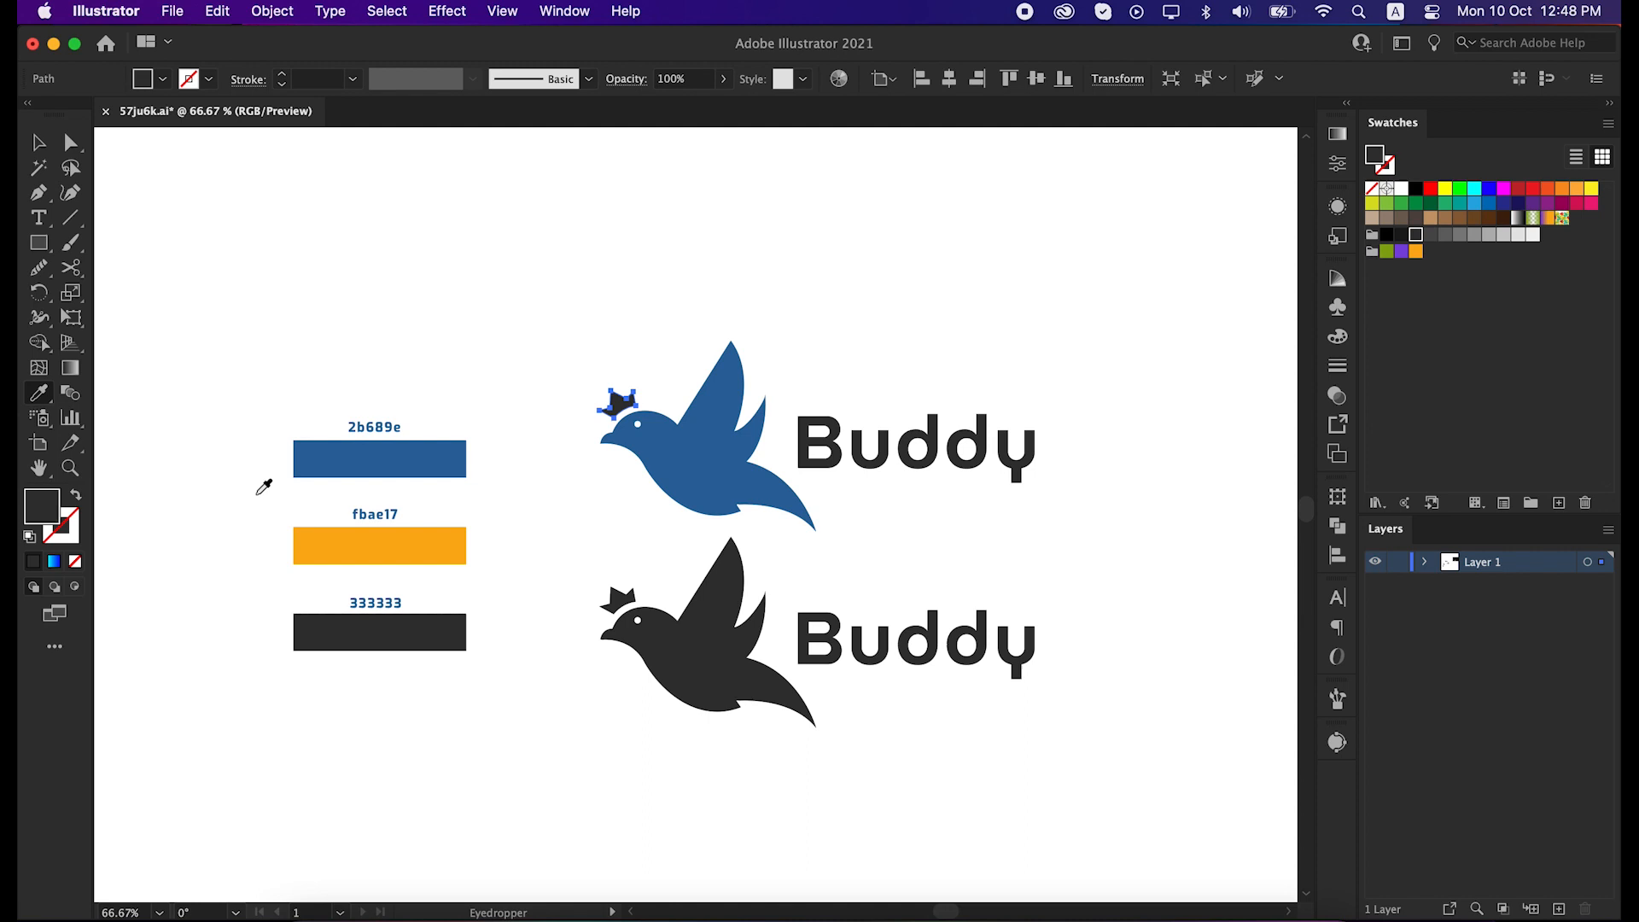
pyautogui.click(323, 536)
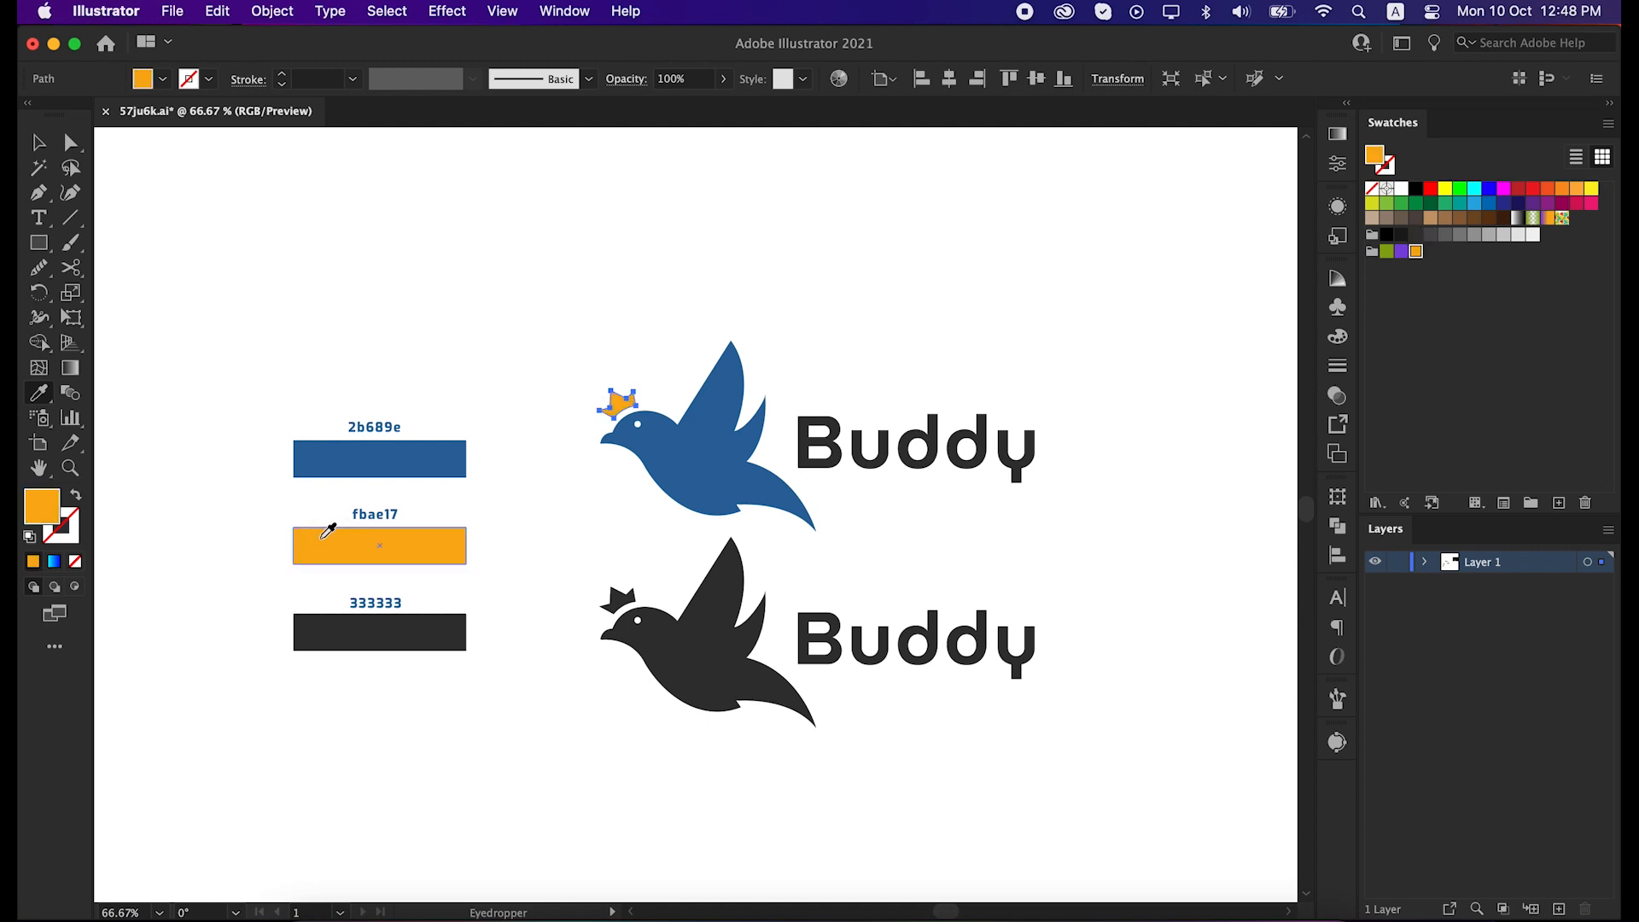
pyautogui.press('v')
pyautogui.click(547, 353)
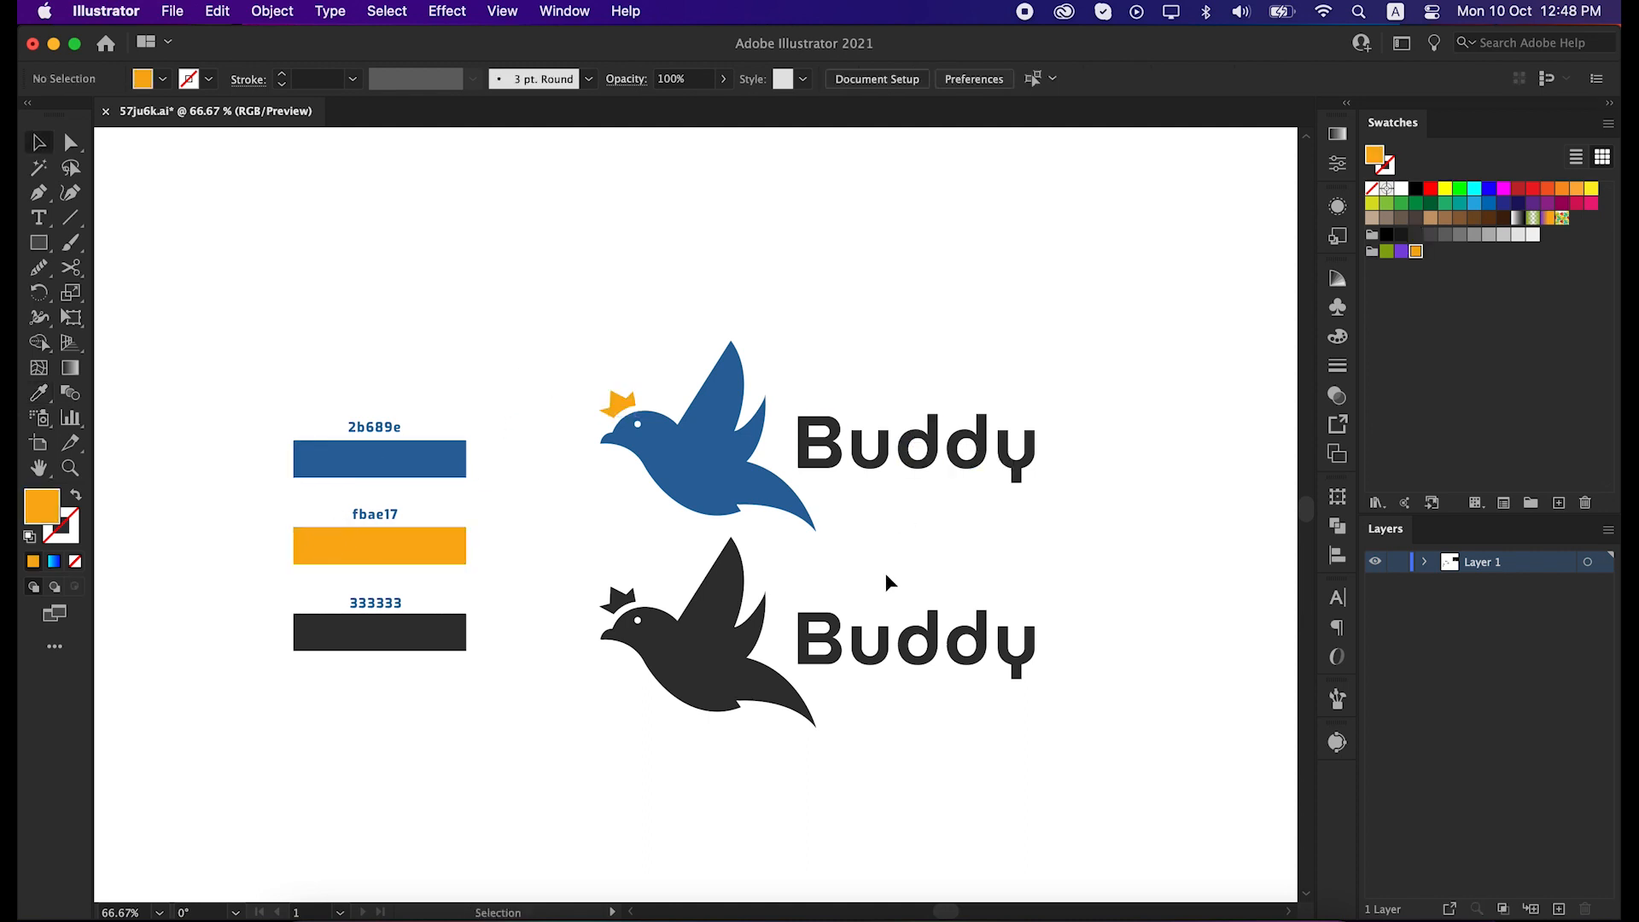
# Step: Ungroup the lower bird and crown, and fill the bird with the dark grey 333333 sampled from the swatch bar
pyautogui.click(738, 665)
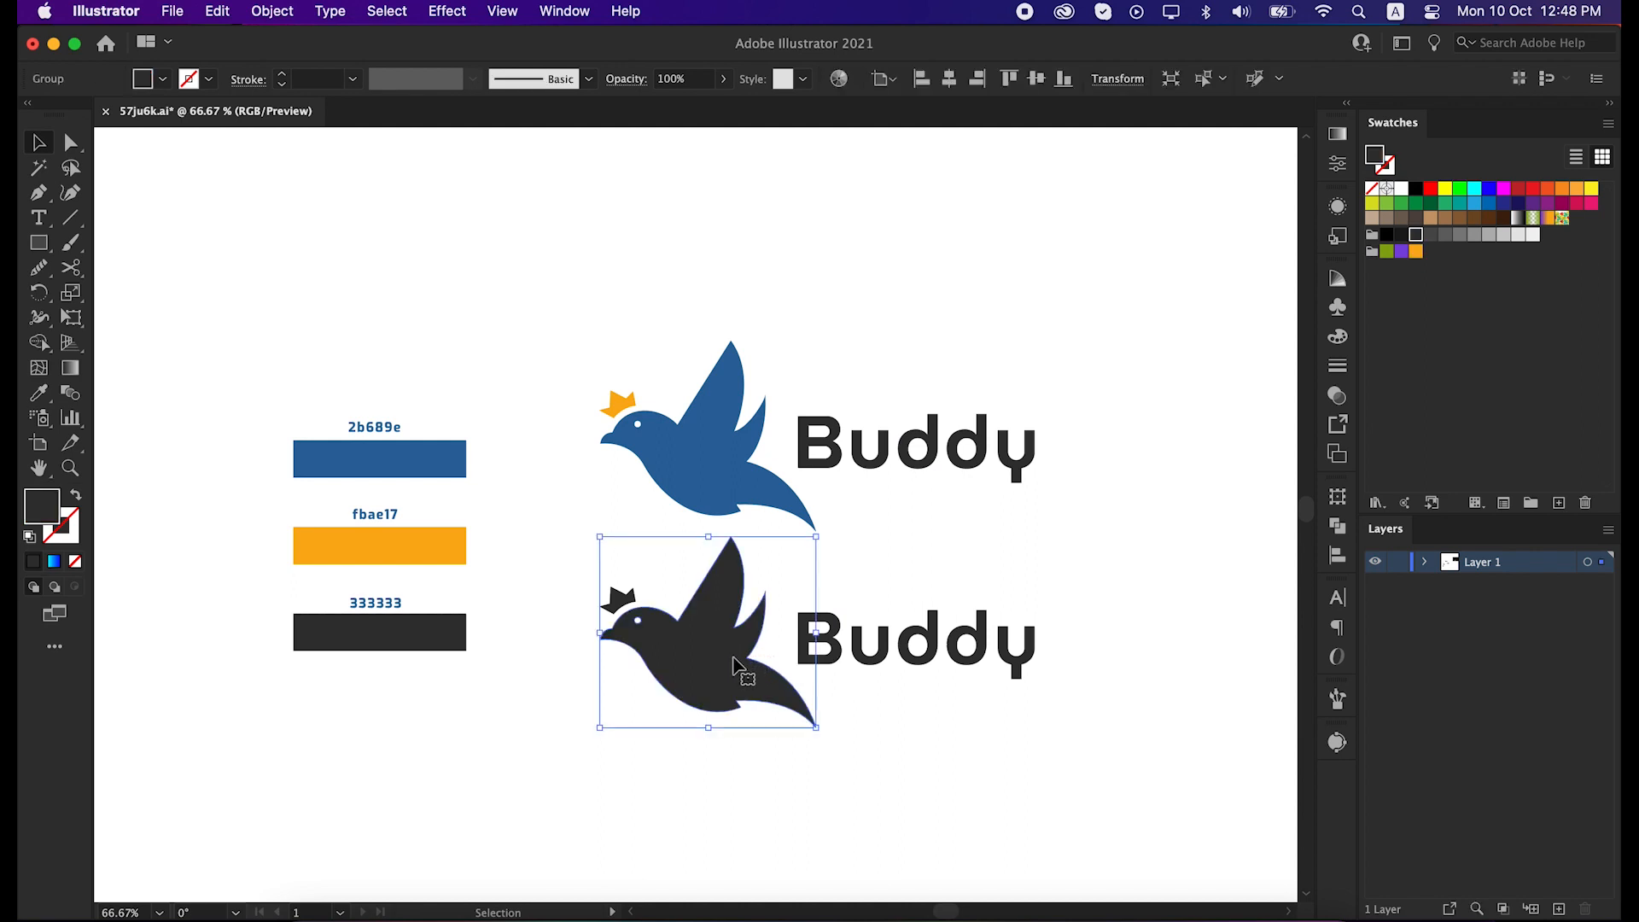
pyautogui.rightClick(733, 659)
pyautogui.click(162, 726)
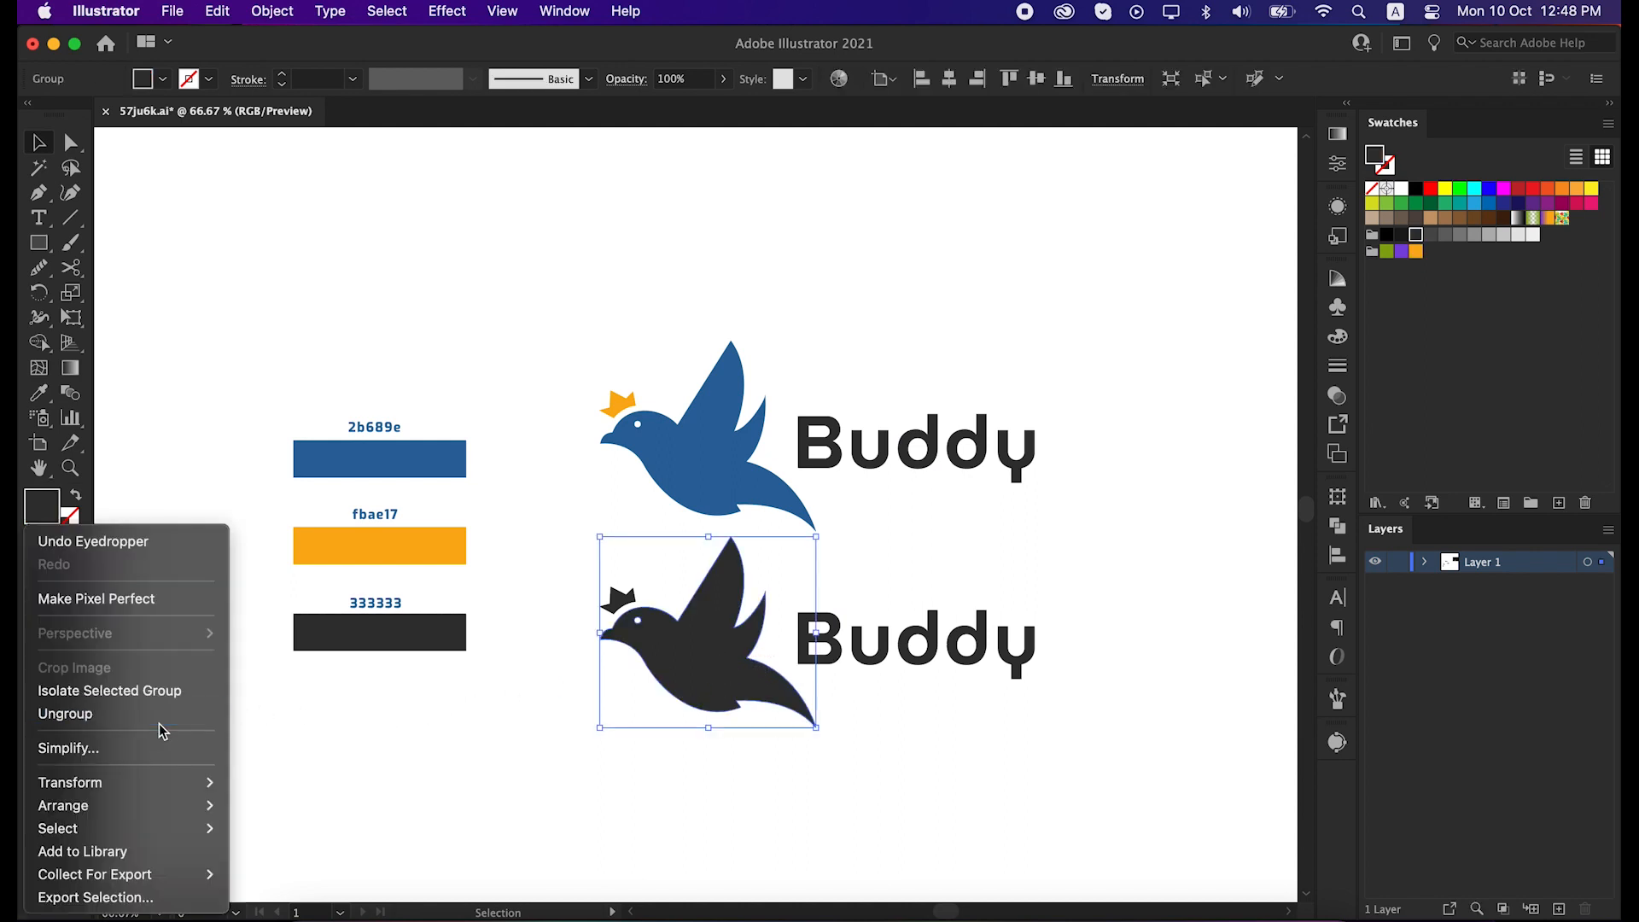
pyautogui.click(534, 807)
pyautogui.click(723, 662)
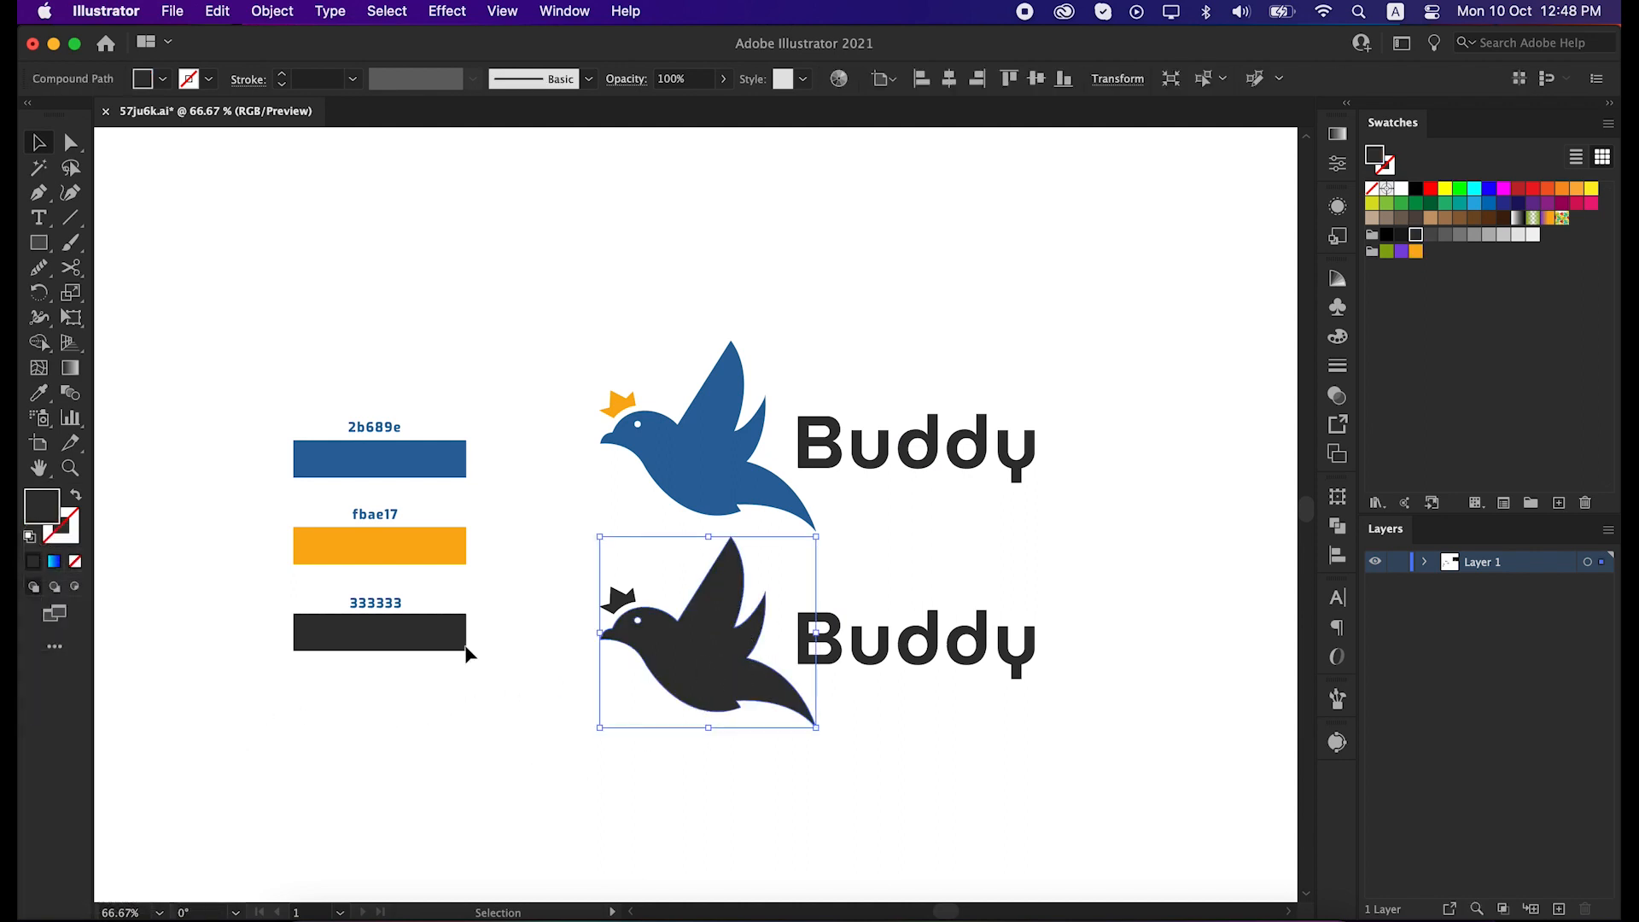
pyautogui.click(37, 400)
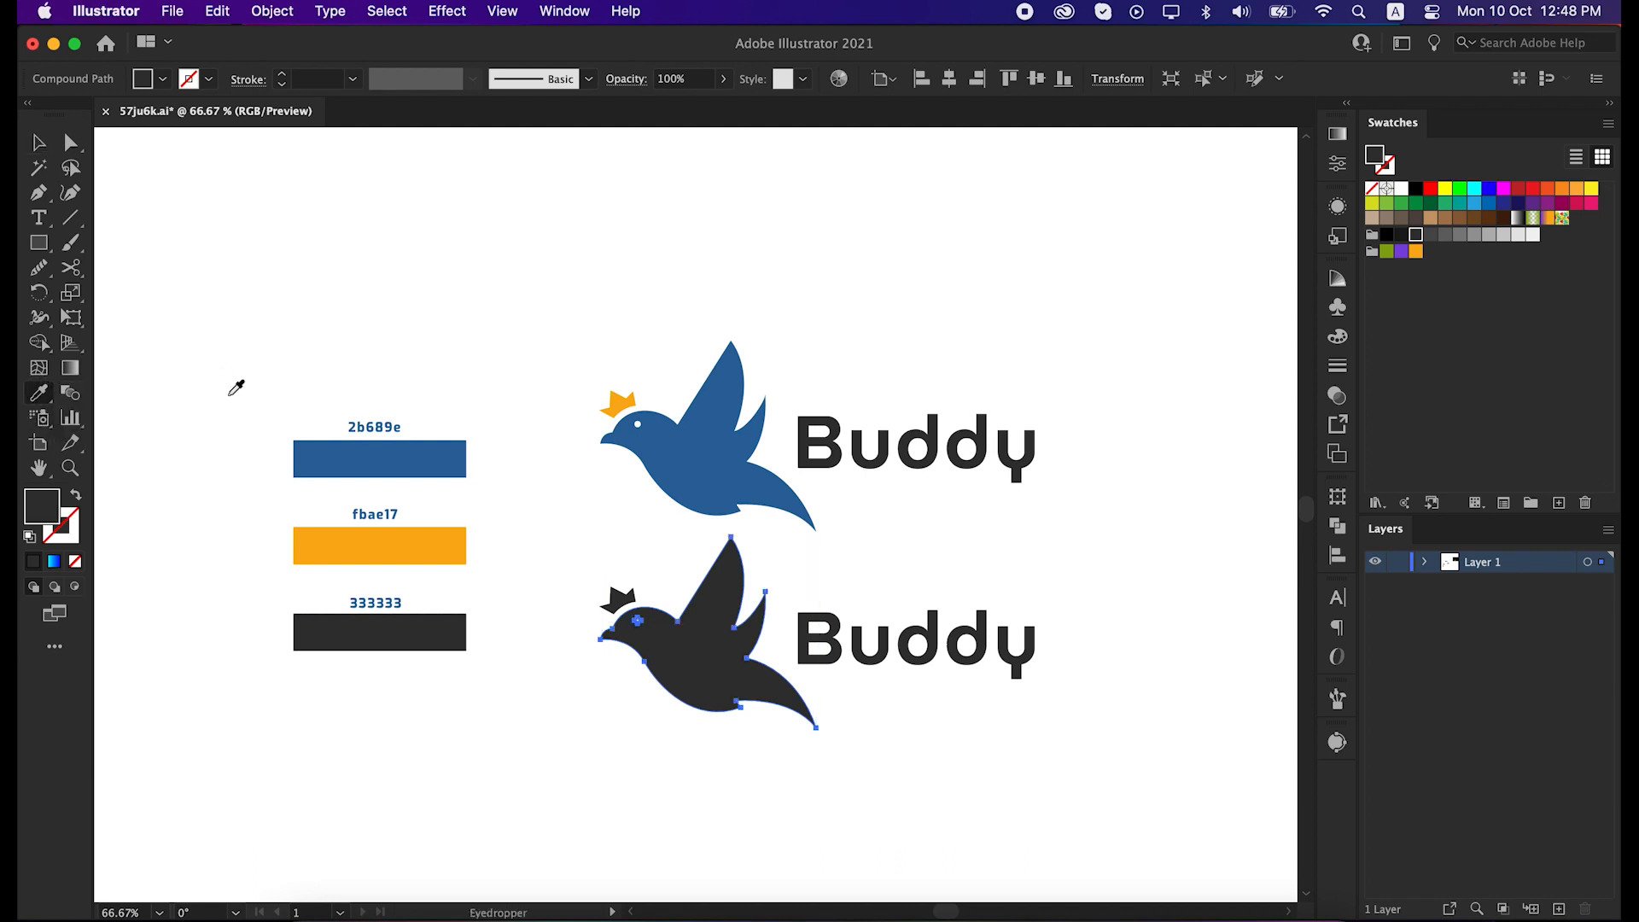
pyautogui.click(425, 628)
pyautogui.press('v')
pyautogui.click(596, 726)
# Step: Fill the lower bird's crown with the orange fbae17 sampled from the swatch bar
pyautogui.click(619, 599)
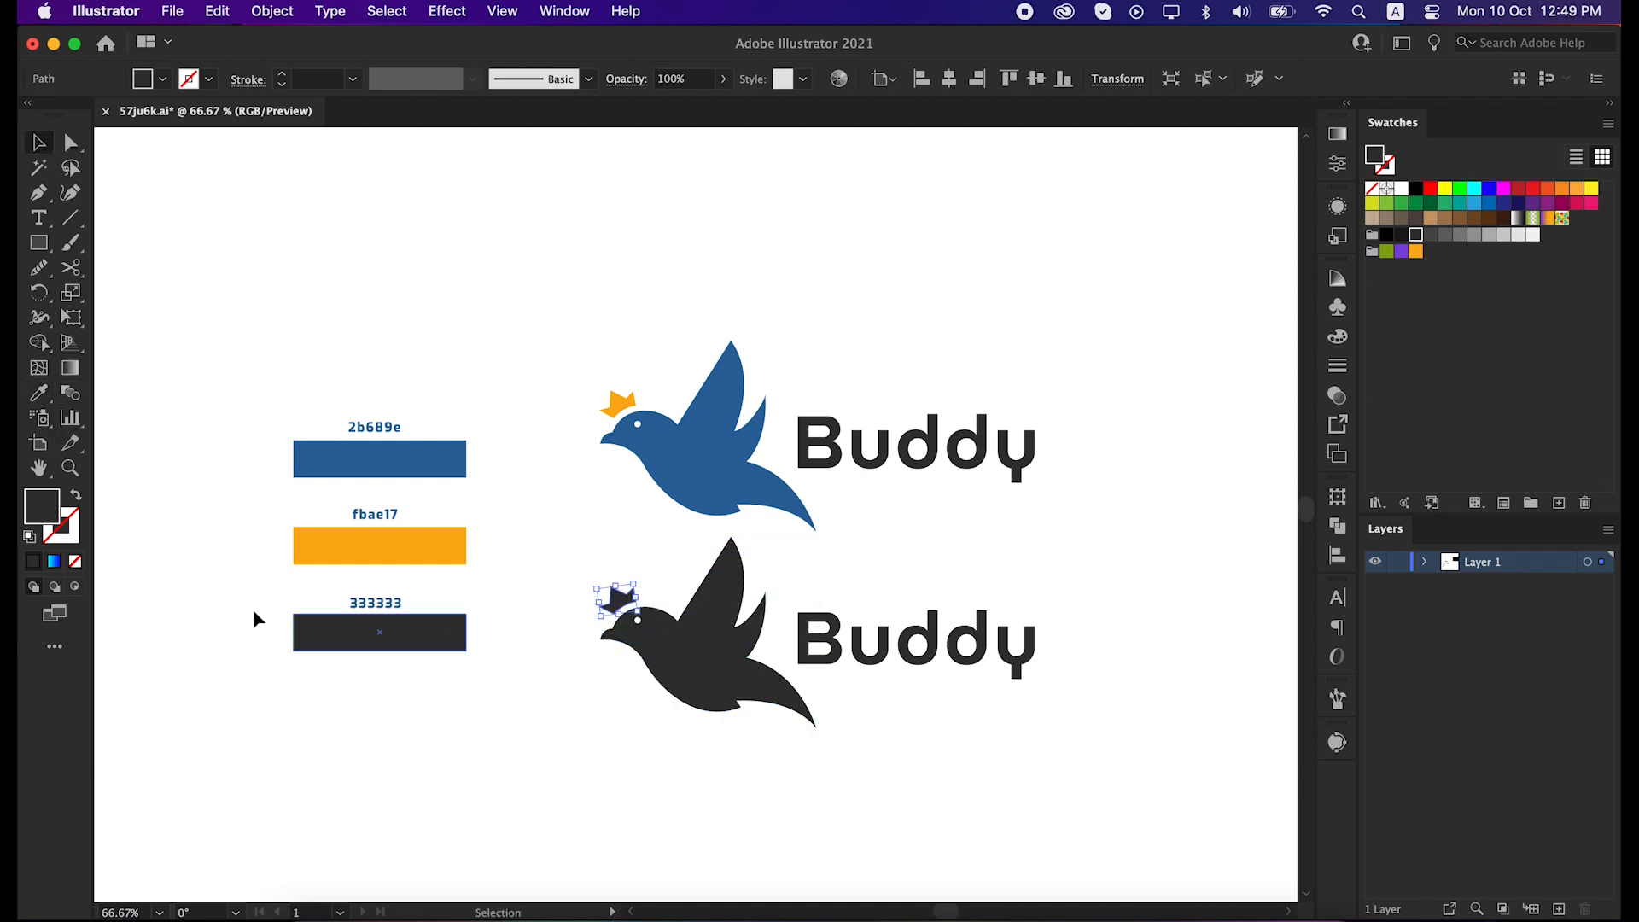
pyautogui.click(39, 394)
pyautogui.click(359, 547)
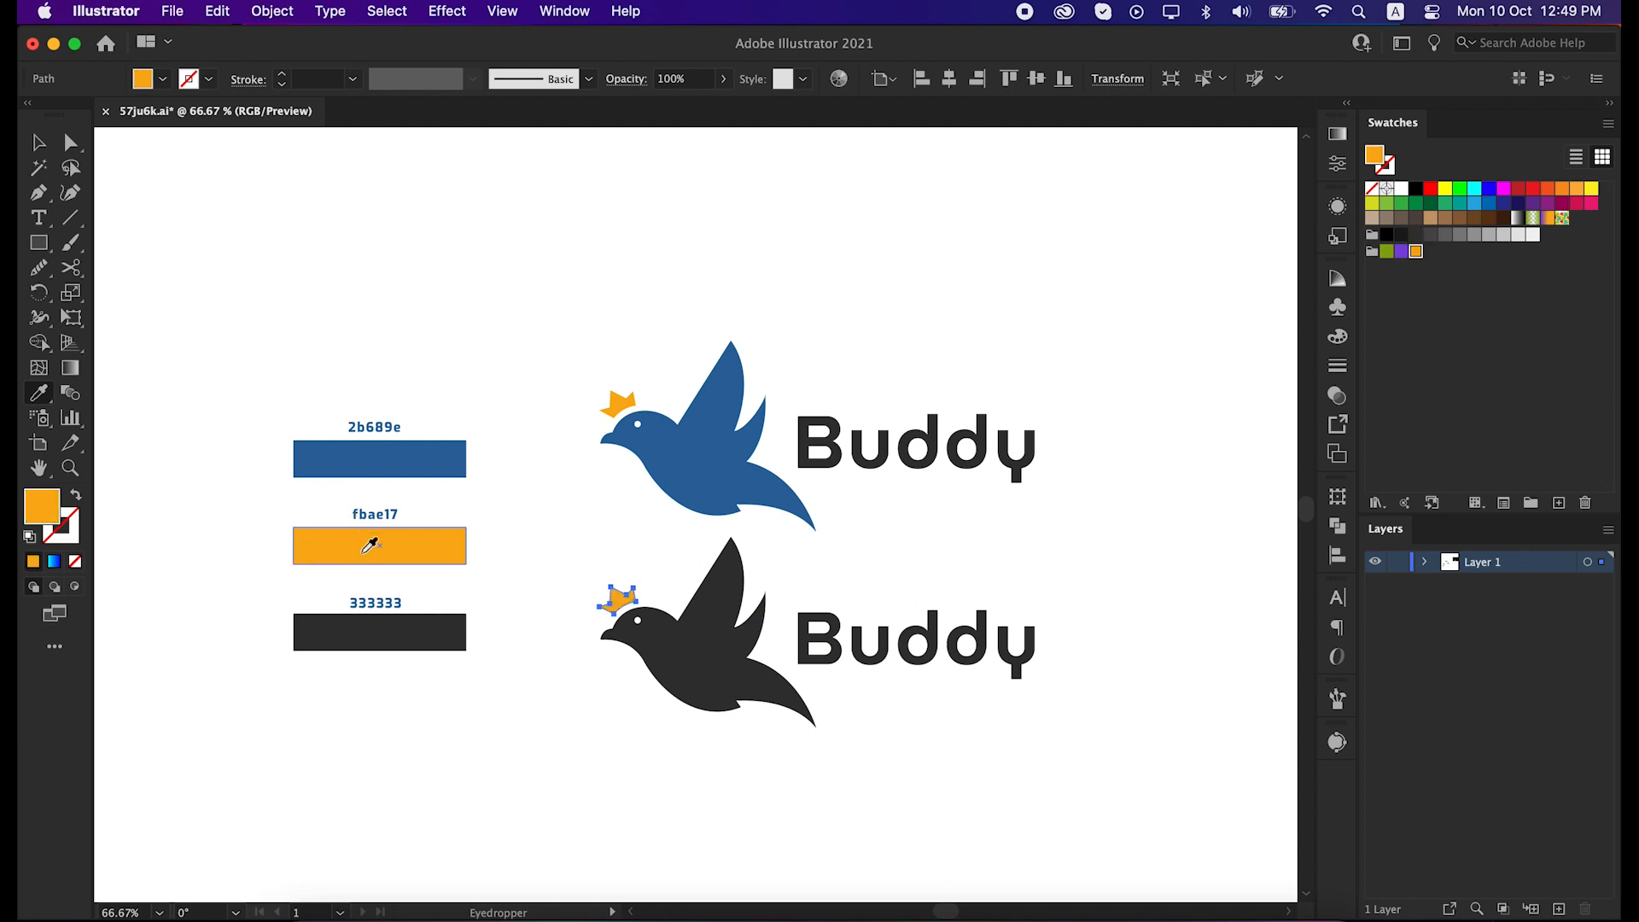
pyautogui.press('v')
pyautogui.click(645, 541)
# Step: Try the upper bird's blue on the lower "Buddy" wordmark and undo the recolouring
pyautogui.click(843, 634)
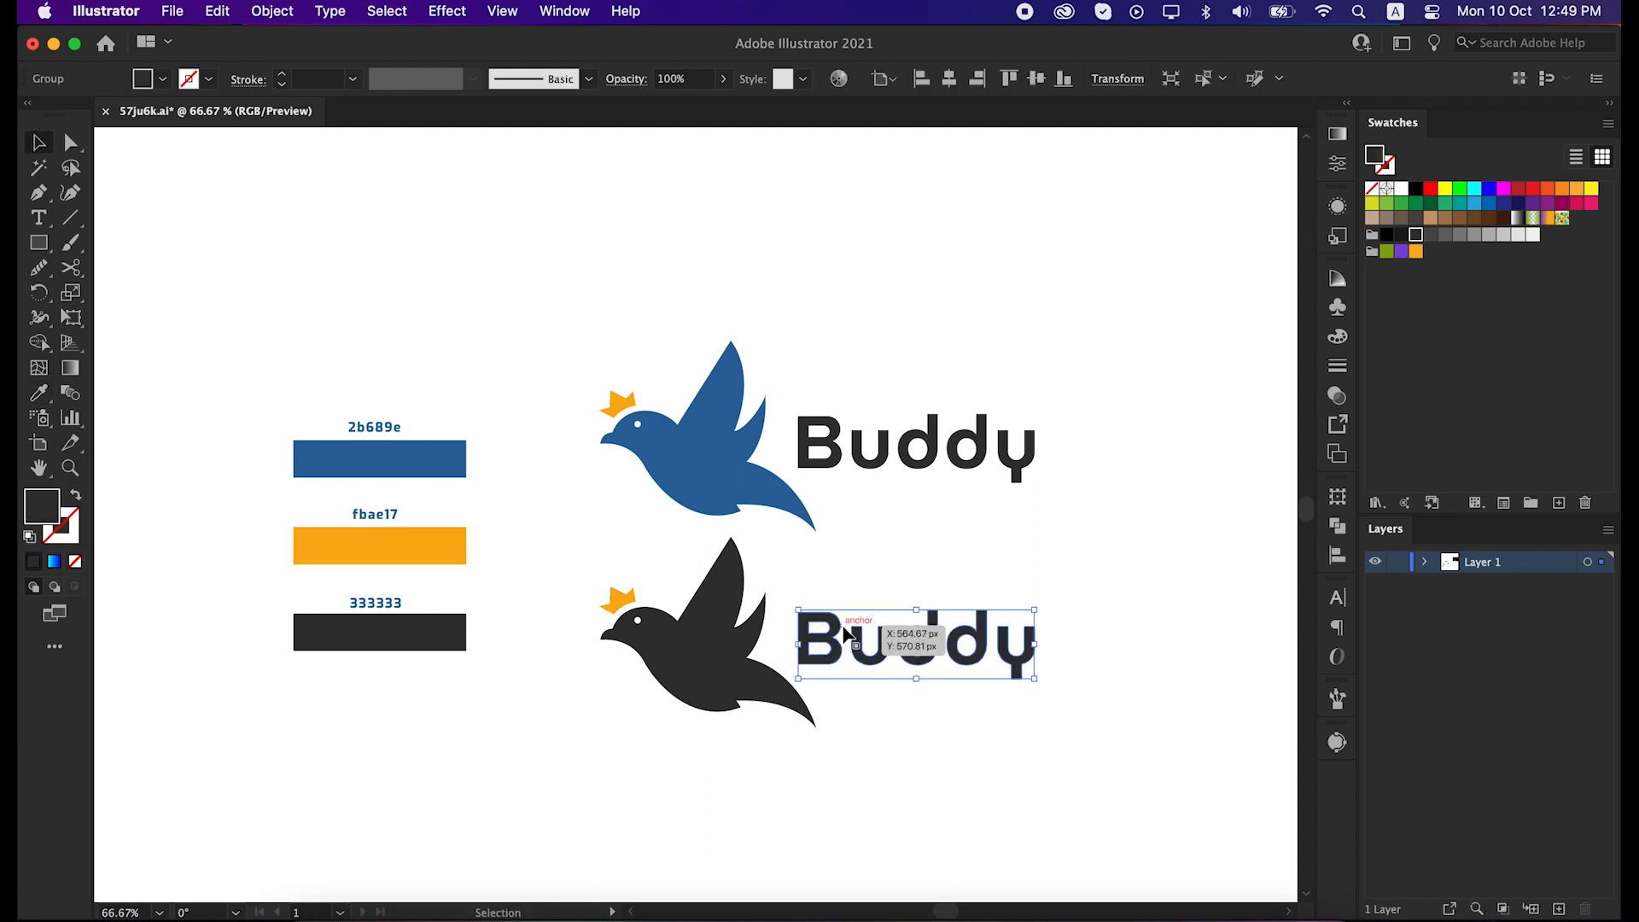
pyautogui.press('i')
pyautogui.click(721, 482)
pyautogui.press('v')
pyautogui.click(941, 784)
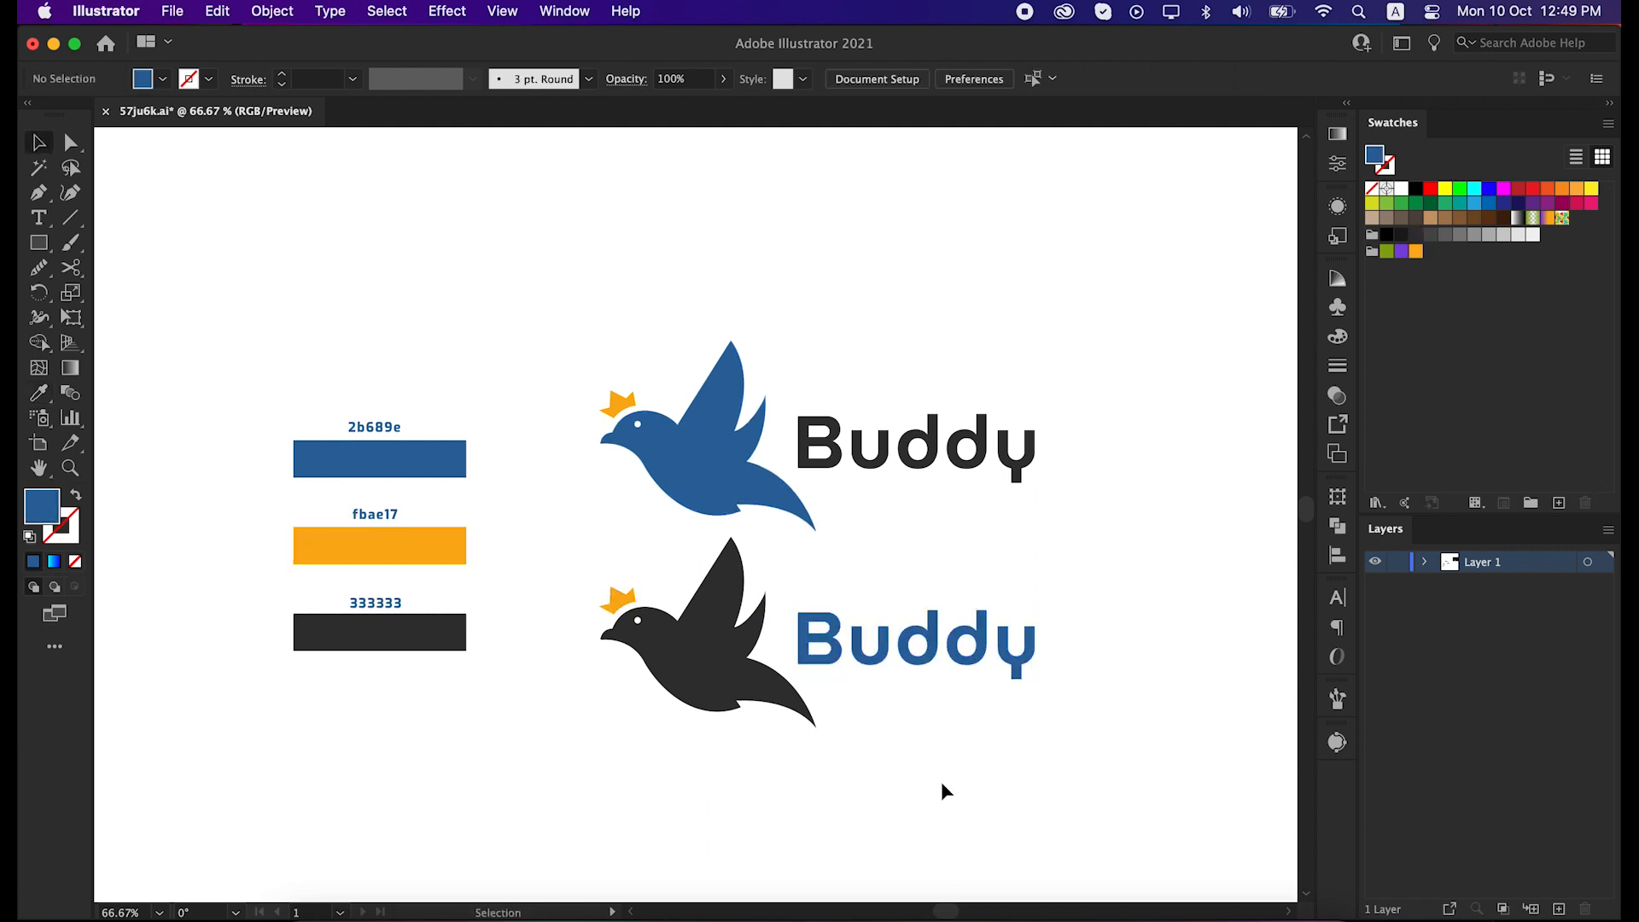
pyautogui.press('super+z')
pyautogui.press('super+z')
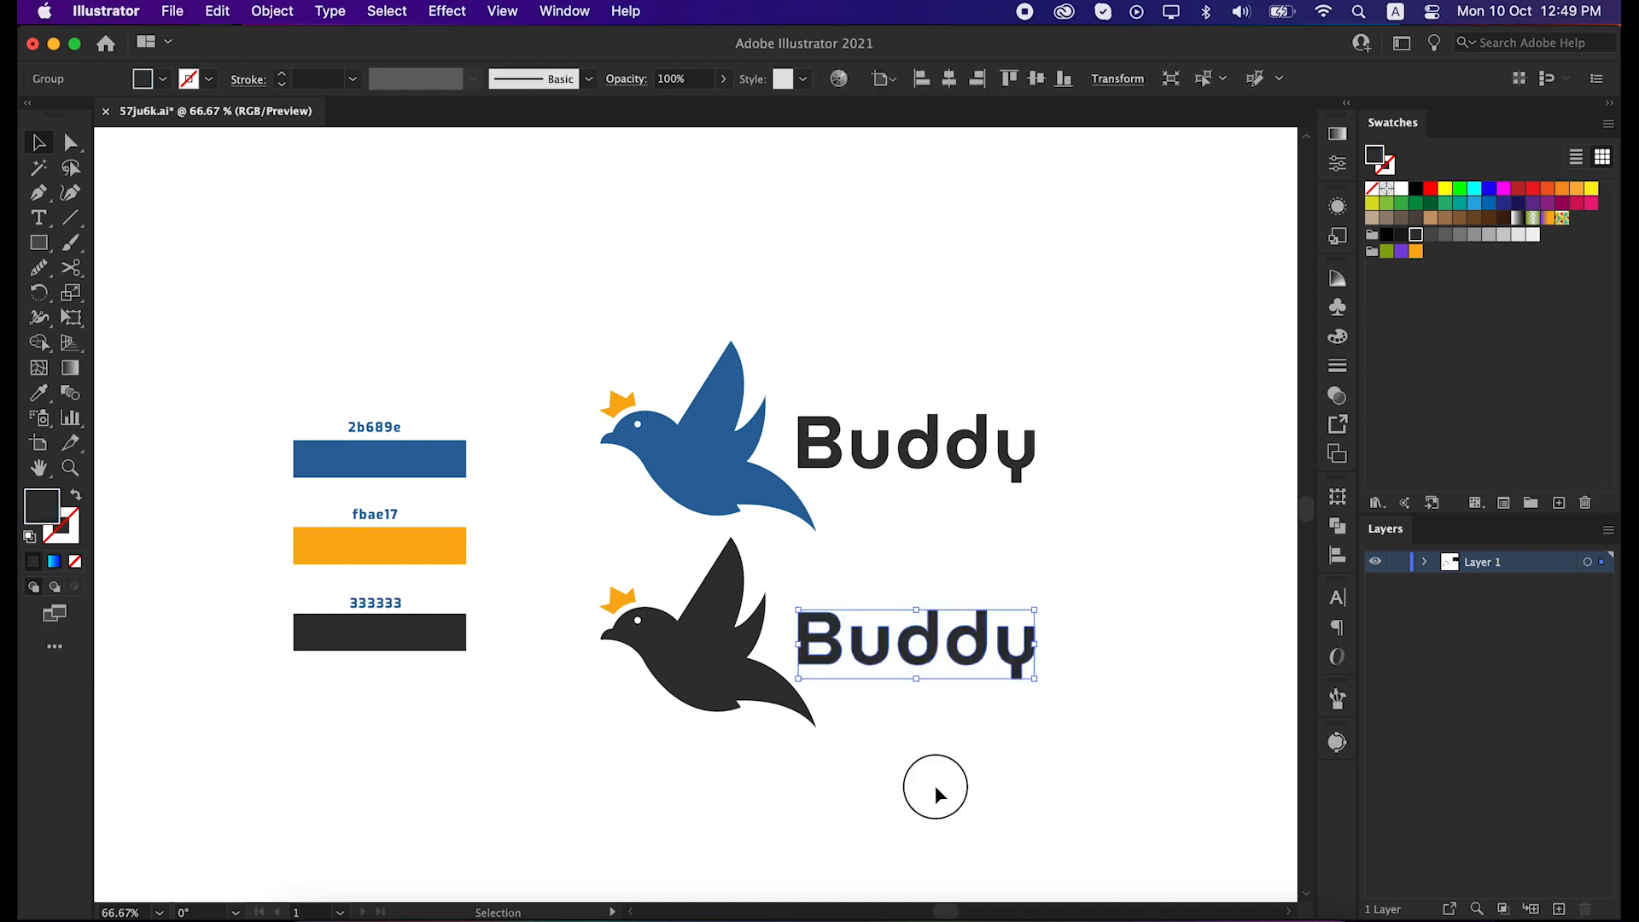
pyautogui.click(935, 785)
# Step: Delete the lower logo variant with the dark grey bird, its crown and its wordmark
pyautogui.press('space')
pyautogui.moveTo(781, 792); pyautogui.dragTo(771, 799)
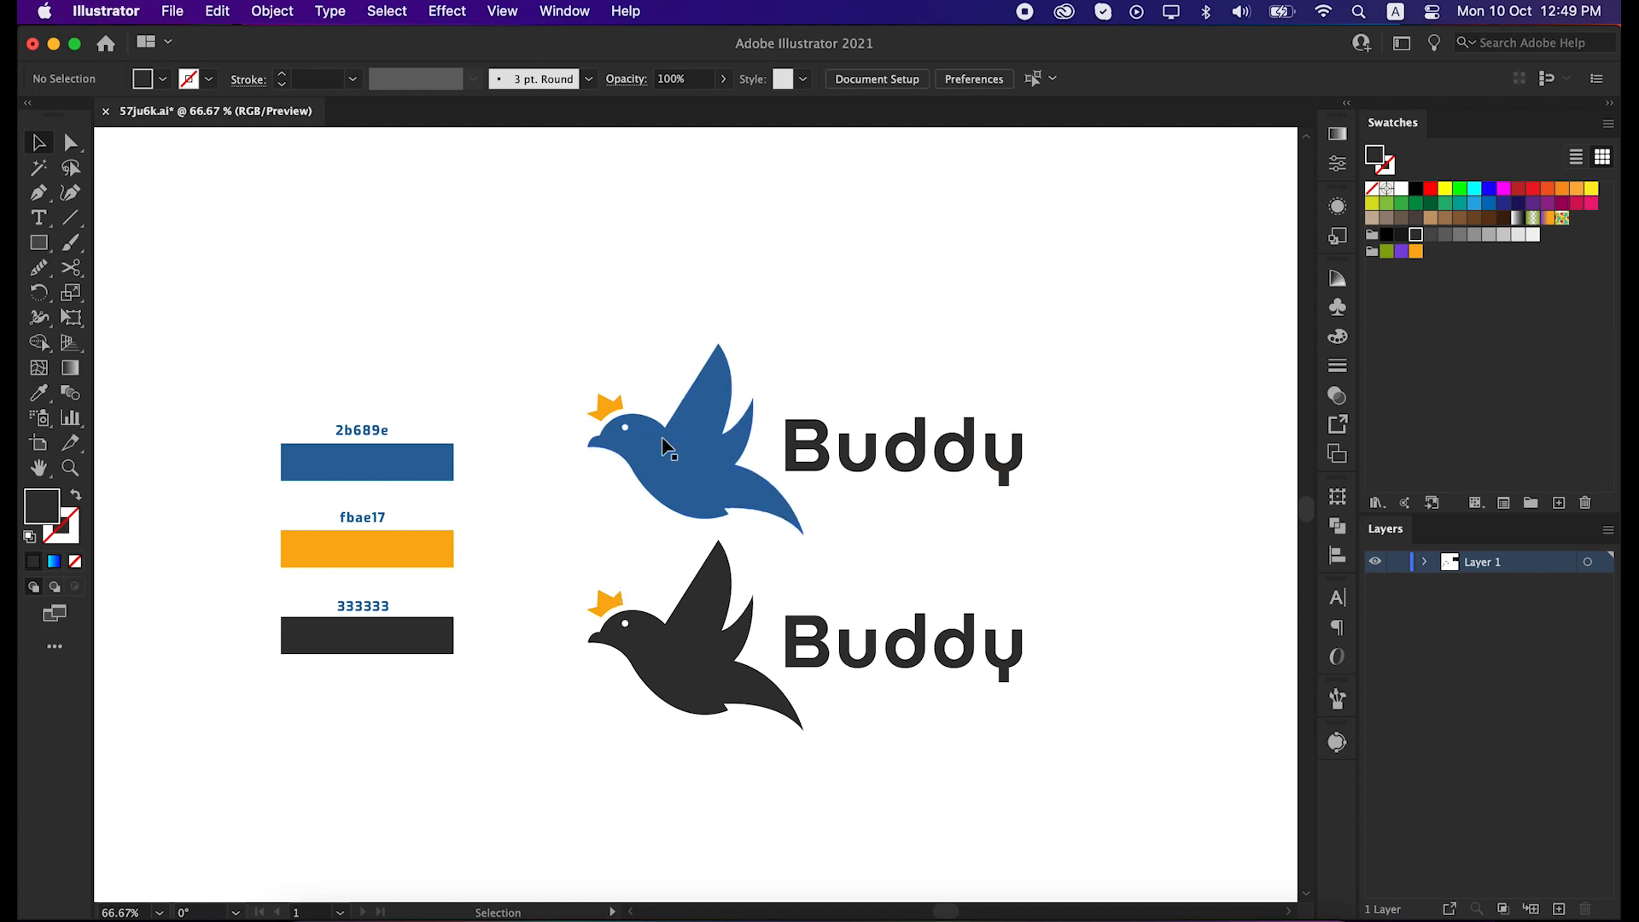
pyautogui.moveTo(574, 589); pyautogui.dragTo(1052, 706)
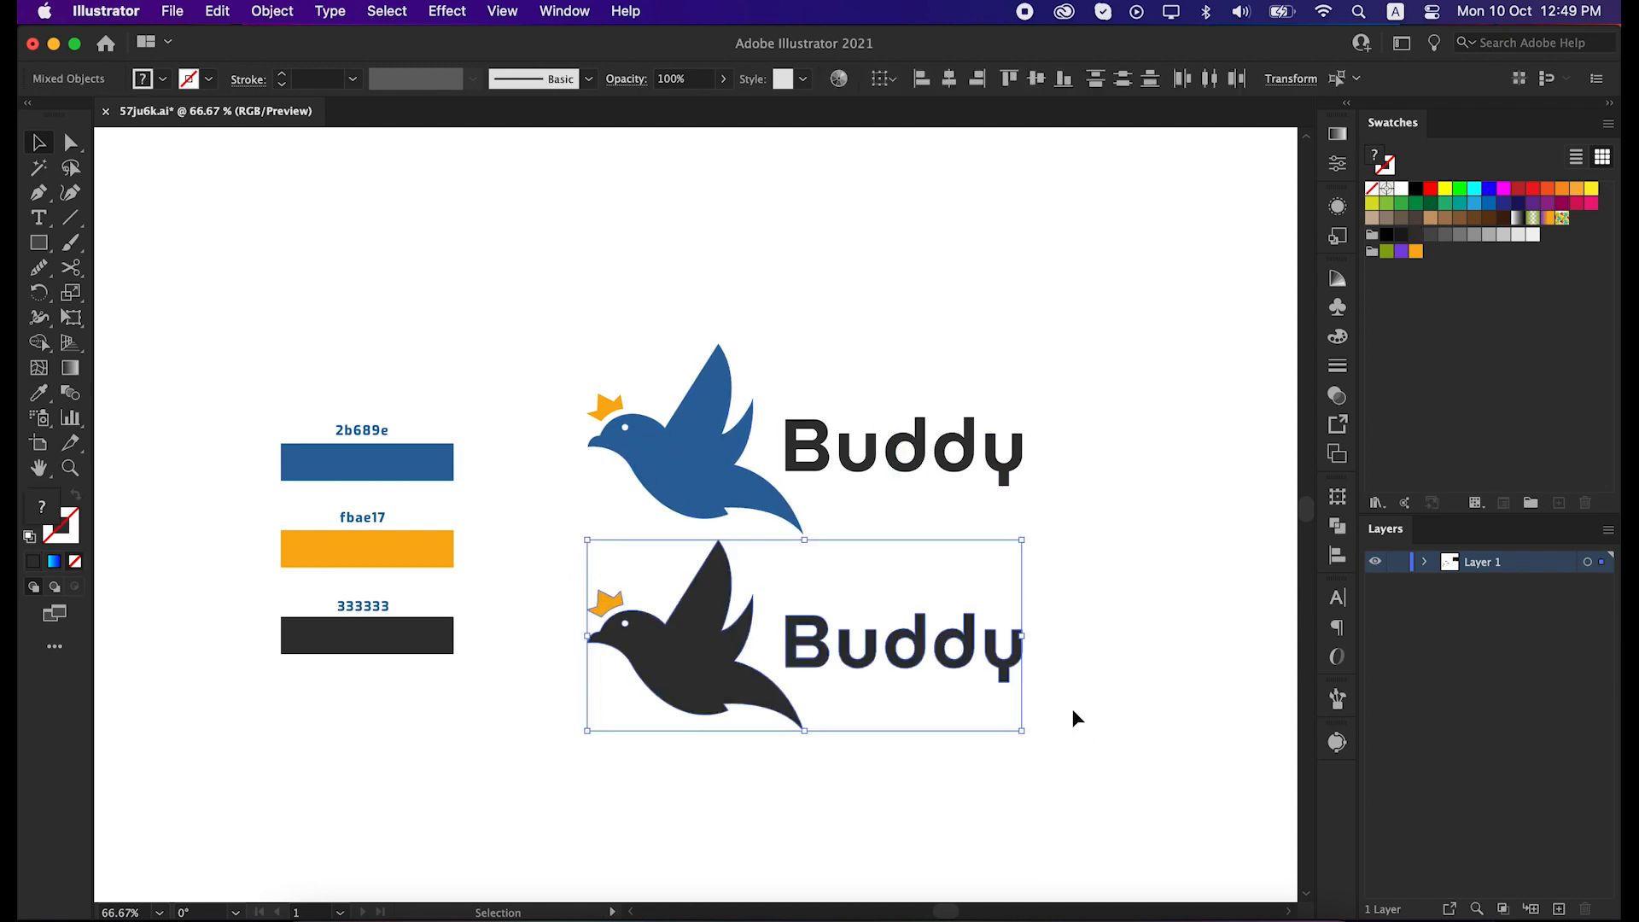
pyautogui.press('Delete')
# Step: Move the remaining blue bird logo down so it sits centred beside the column of colour swatches
pyautogui.moveTo(550, 333); pyautogui.dragTo(962, 563)
pyautogui.press('super+equal')
pyautogui.moveTo(789, 647); pyautogui.dragTo(903, 681)
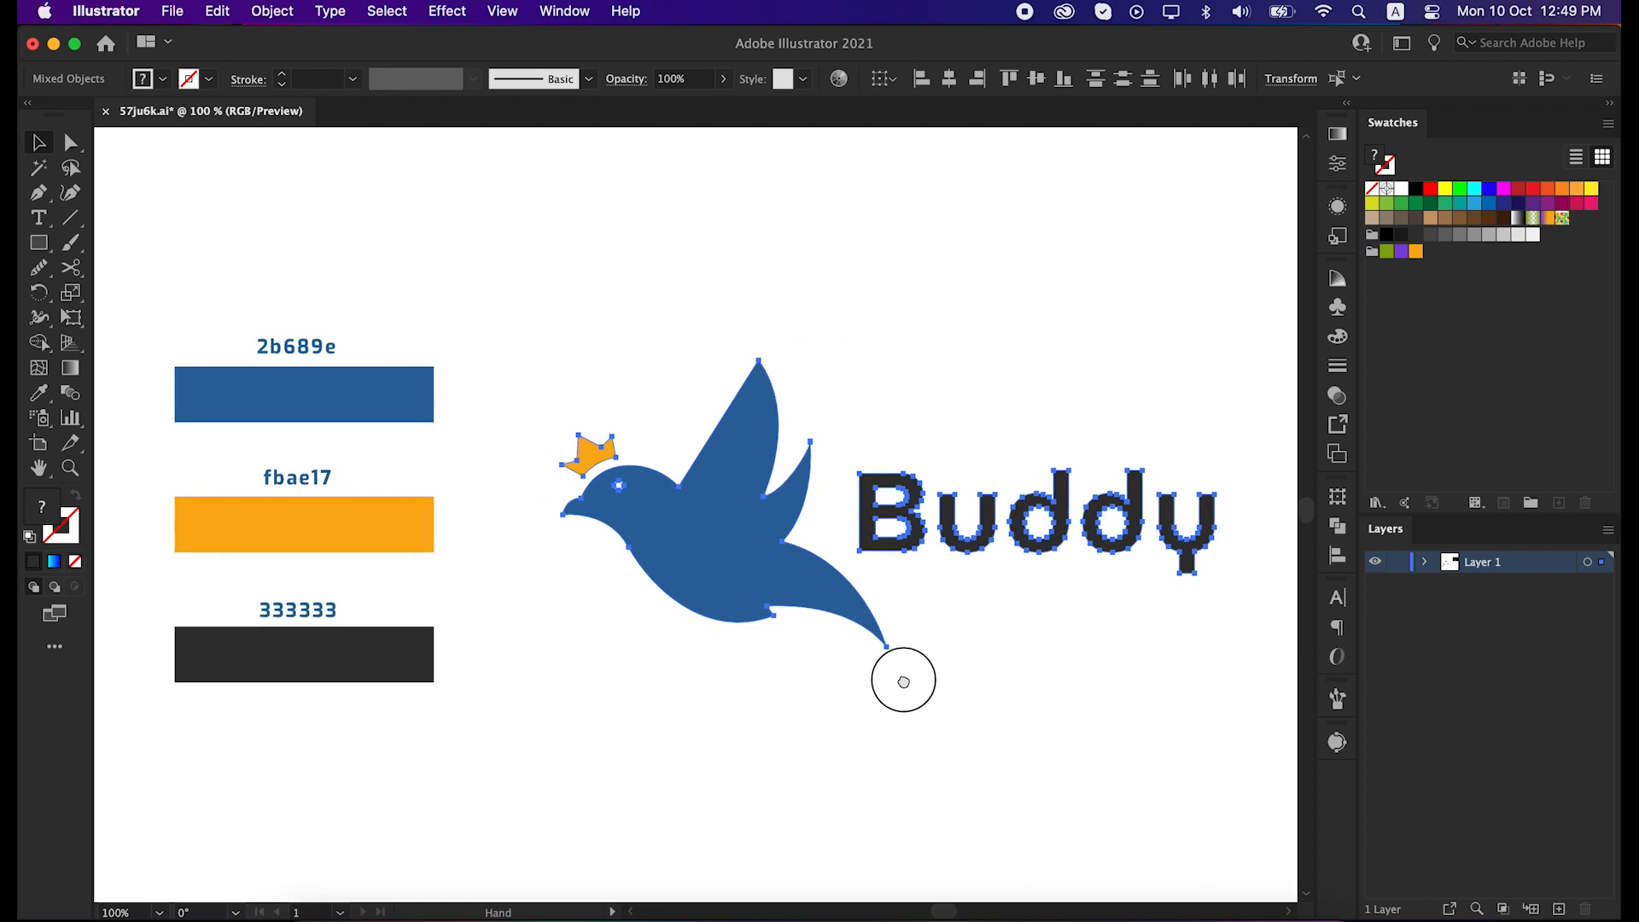
pyautogui.click(954, 751)
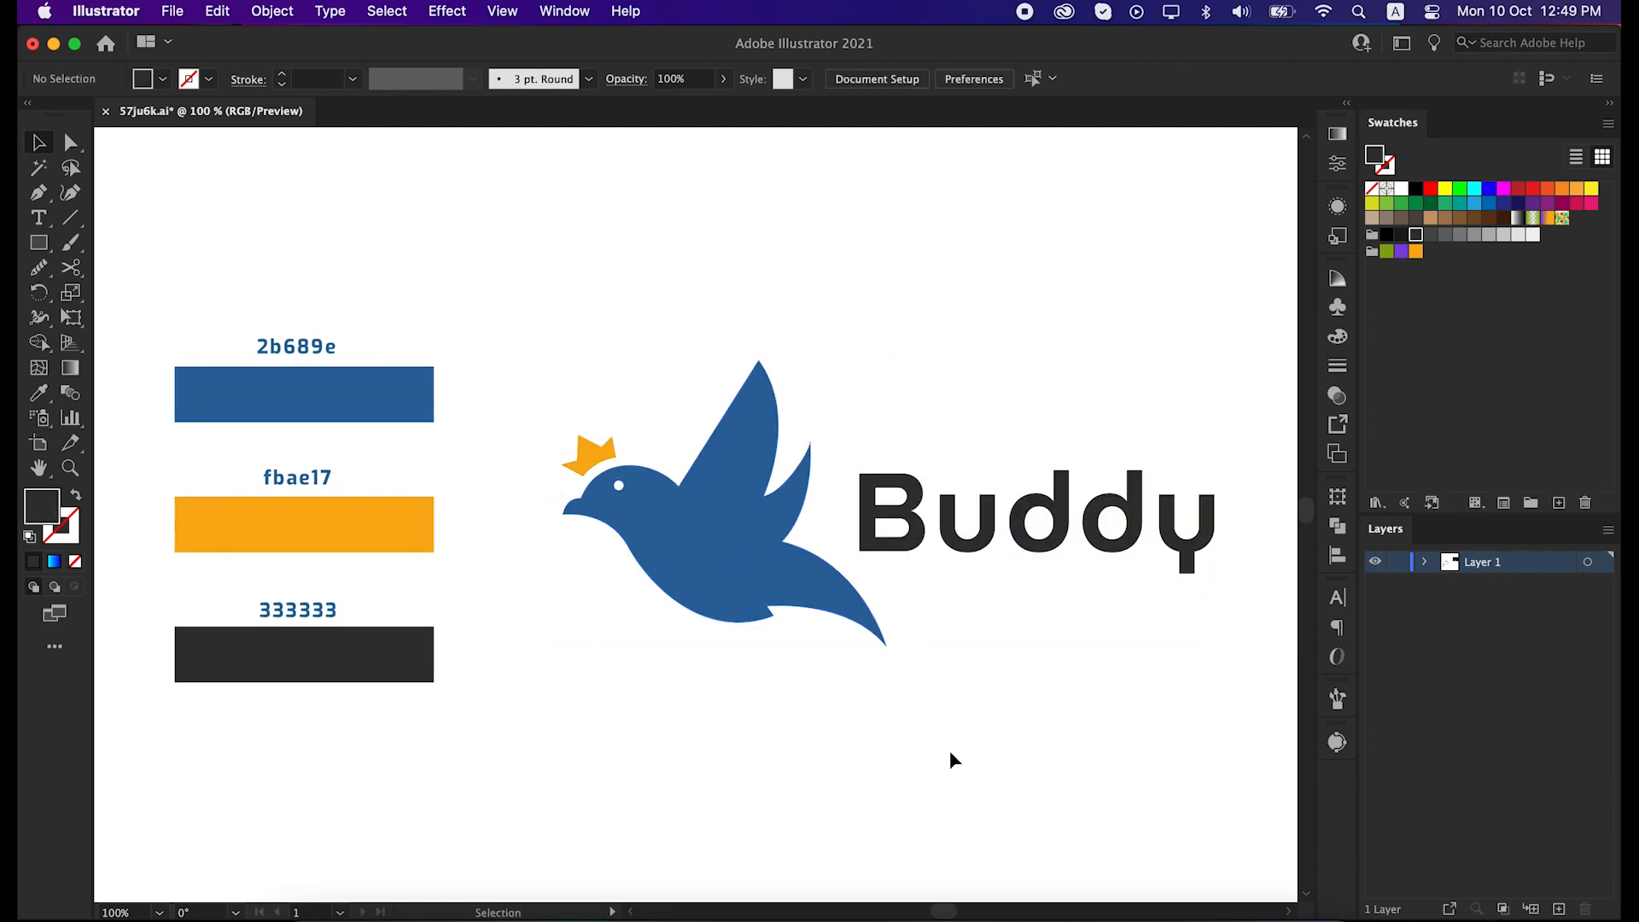